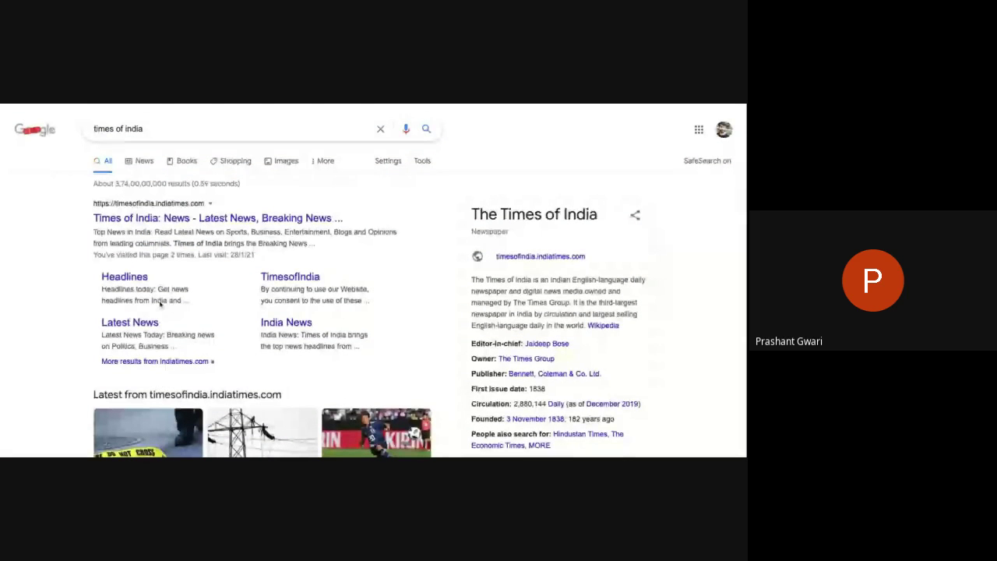
Step: Open the Times of India website from the search results and examine the display ads on its homepage
left_click(156, 226)
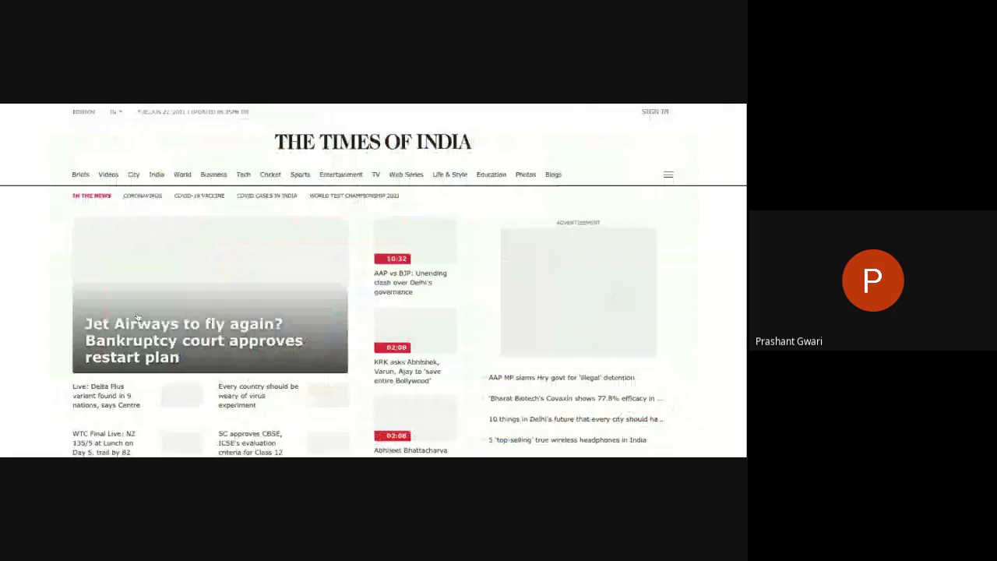
scroll(212, 318, "down", 1)
scroll(212, 317, "down", 1)
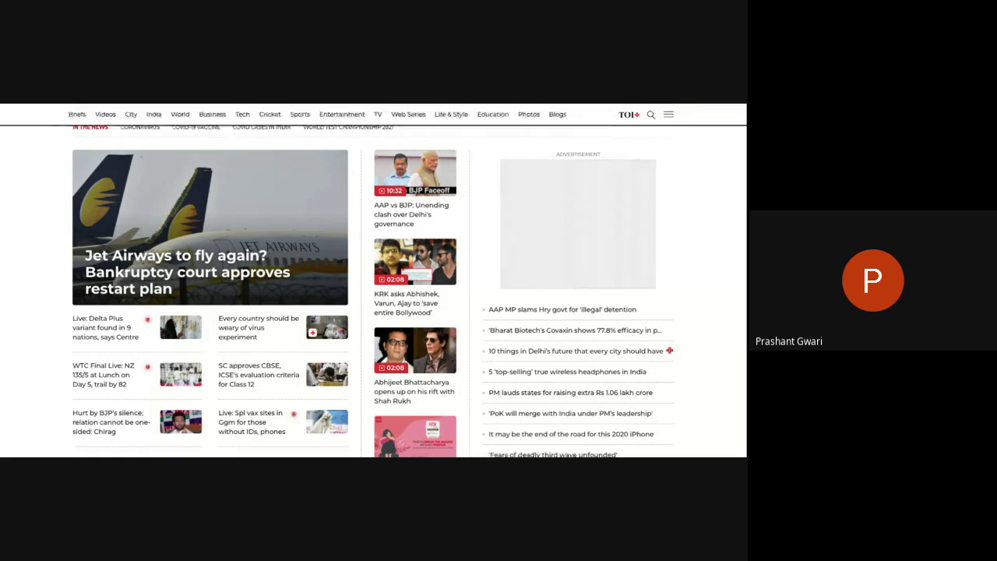
scroll(373, 290, "down", 1)
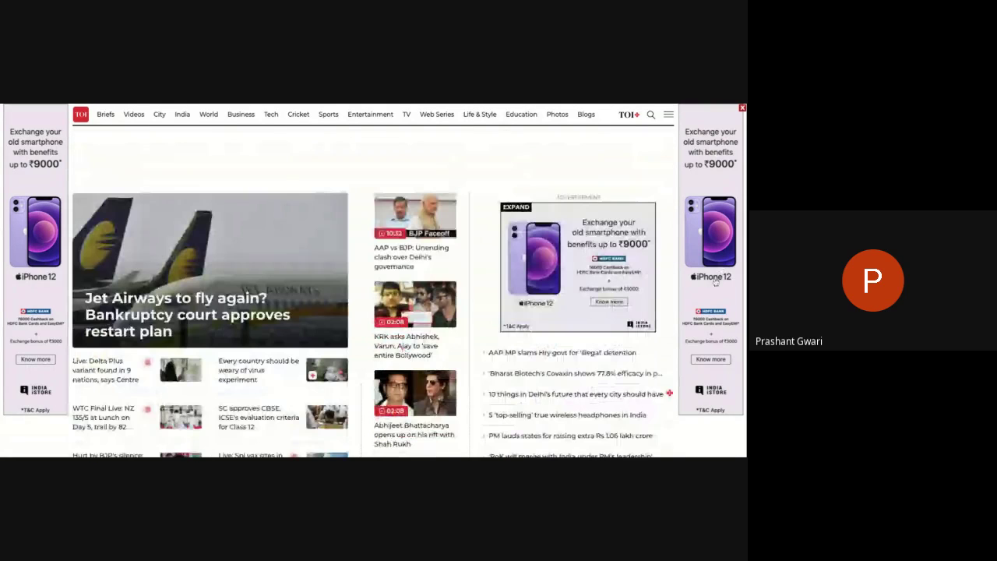
scroll(589, 350, "down", 1)
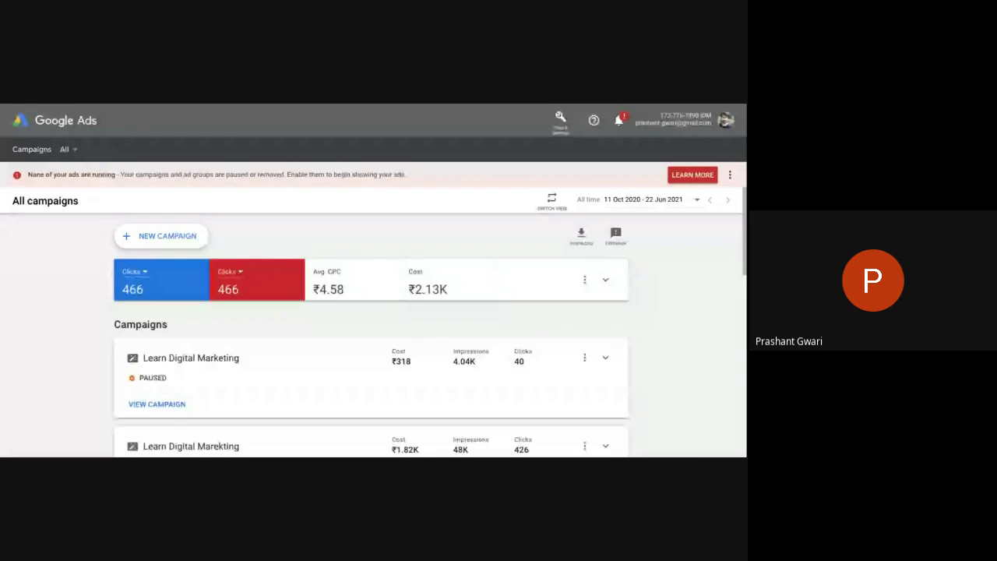
Step: Start a new campaign in Google Ads with the Brand awareness and reach goal
left_click(188, 236)
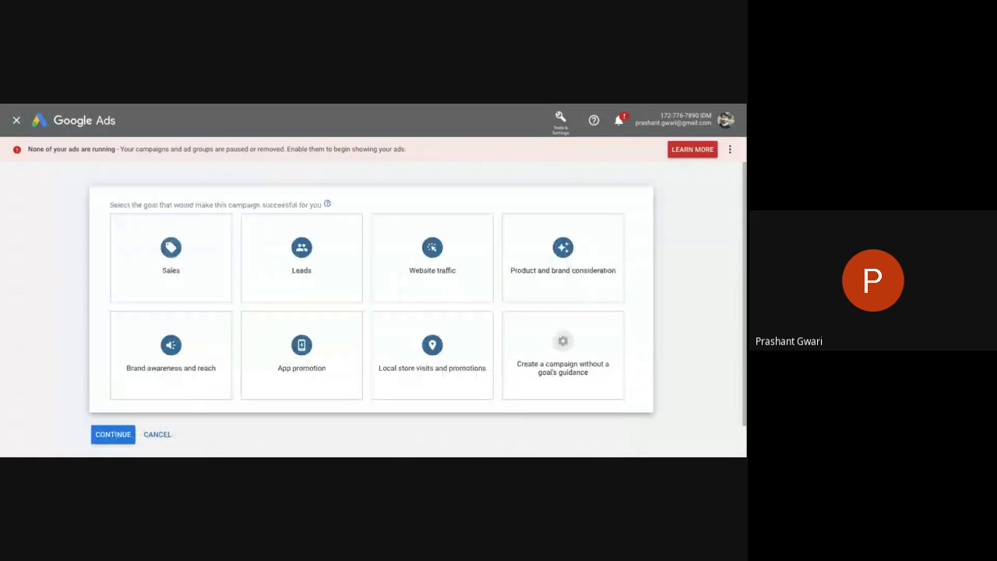
mouse_move(170, 257)
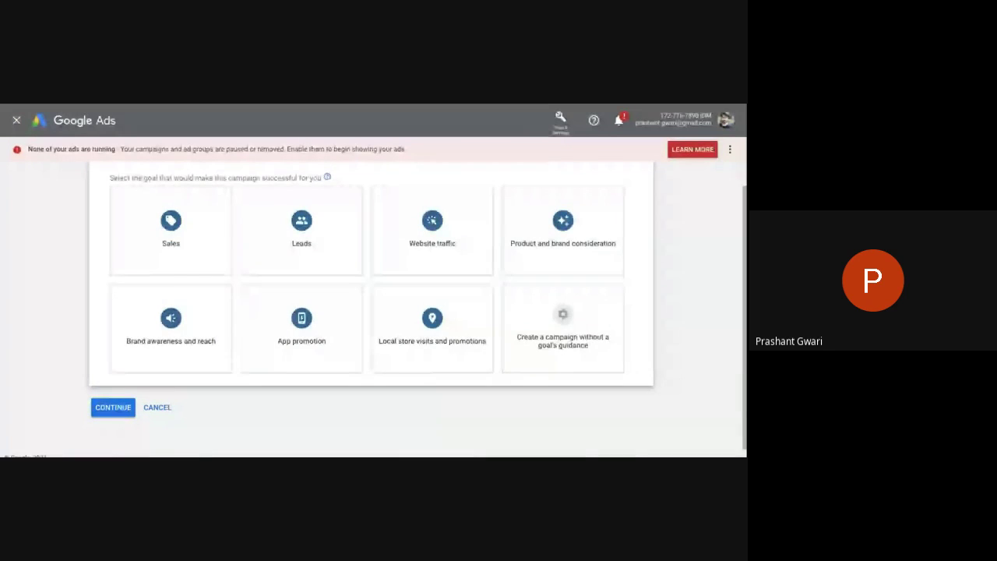
left_click(156, 338)
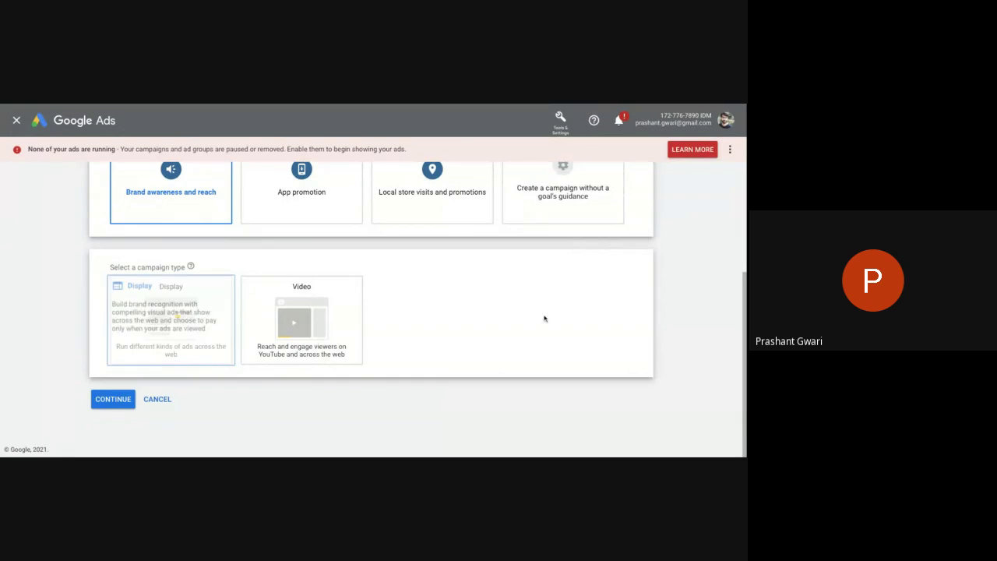
Step: Review the Display and Video campaign types offered for the Brand awareness and reach goal
left_click(326, 341)
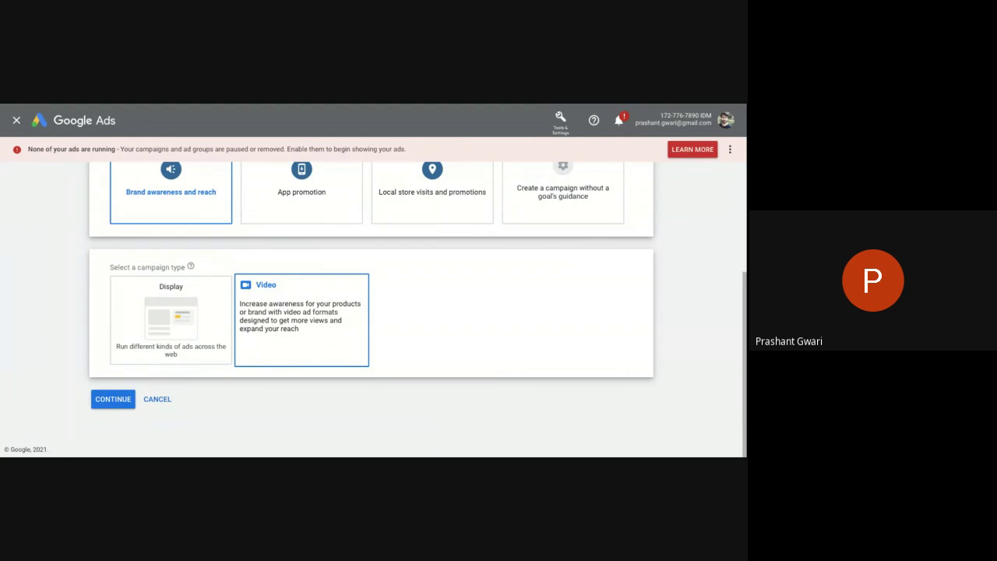
scroll(379, 309, "up", 1)
scroll(171, 273, "up", 3)
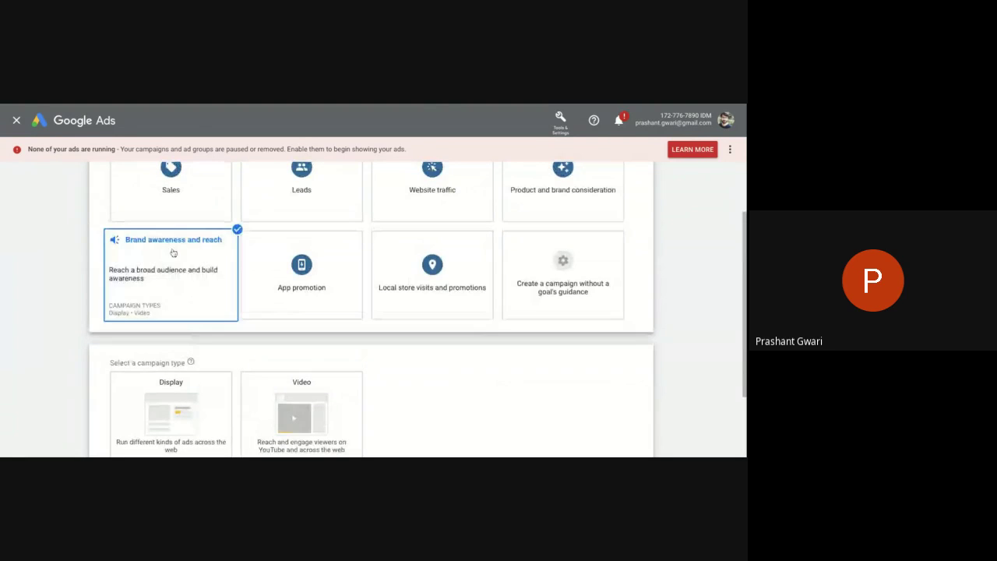
left_click(171, 397)
scroll(171, 397, "up", 1)
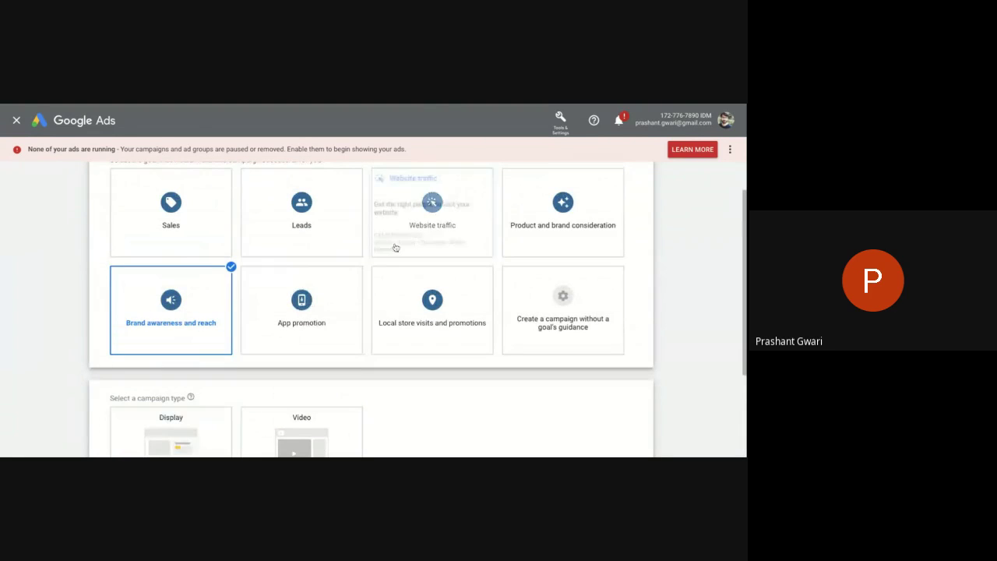
Step: Switch the campaign goal to Website traffic and to Leads, comparing the campaign types each one offers
left_click(420, 233)
scroll(422, 232, "down", 3)
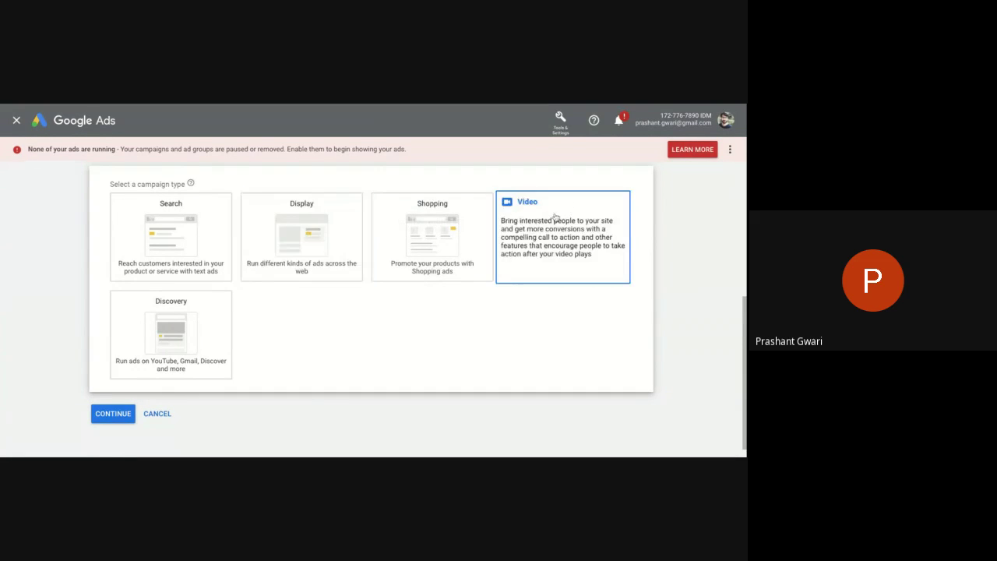
scroll(467, 265, "up", 3)
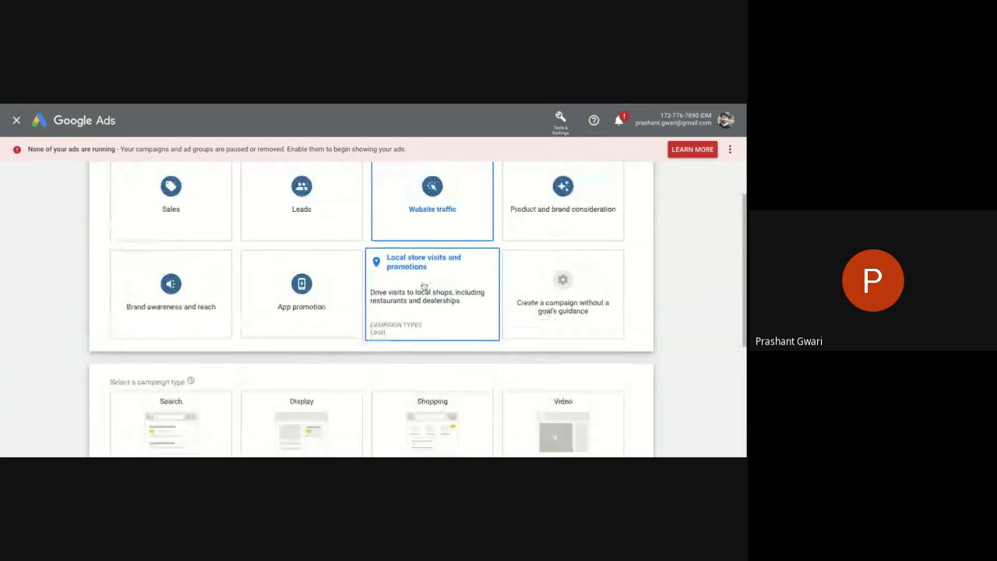
scroll(288, 218, "down", 1)
scroll(288, 219, "down", 2)
left_click(360, 237)
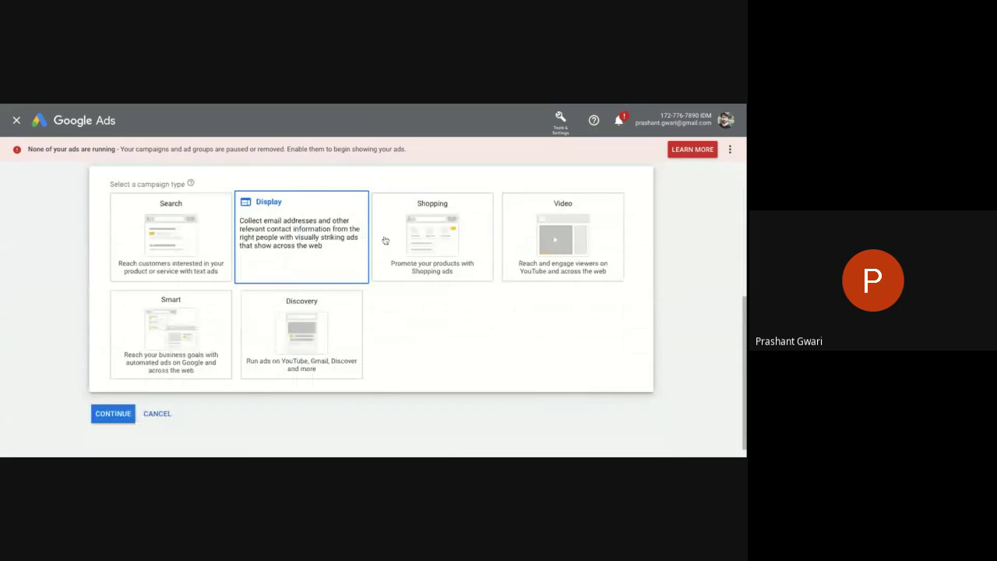
left_click(598, 218)
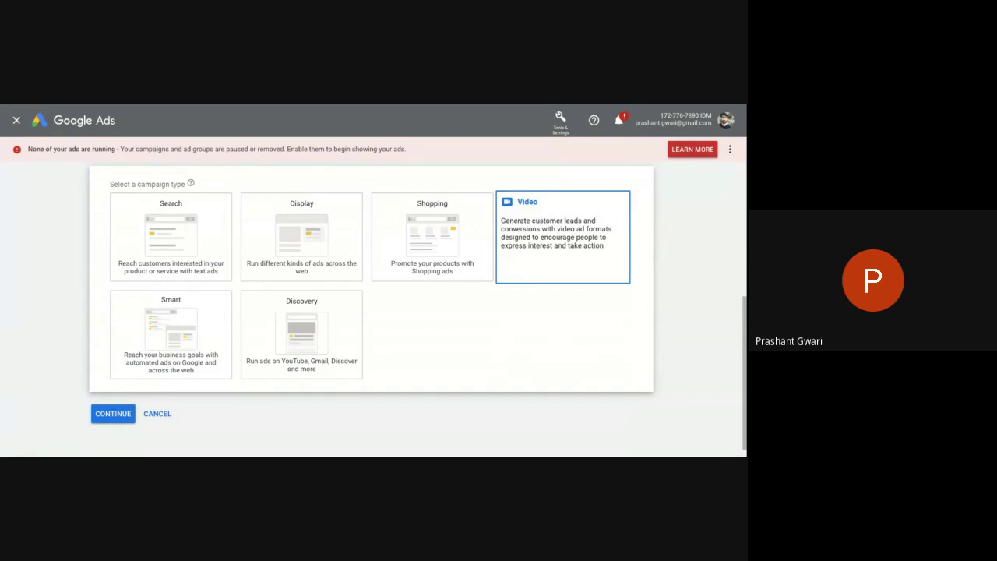
scroll(562, 257, "up", 4)
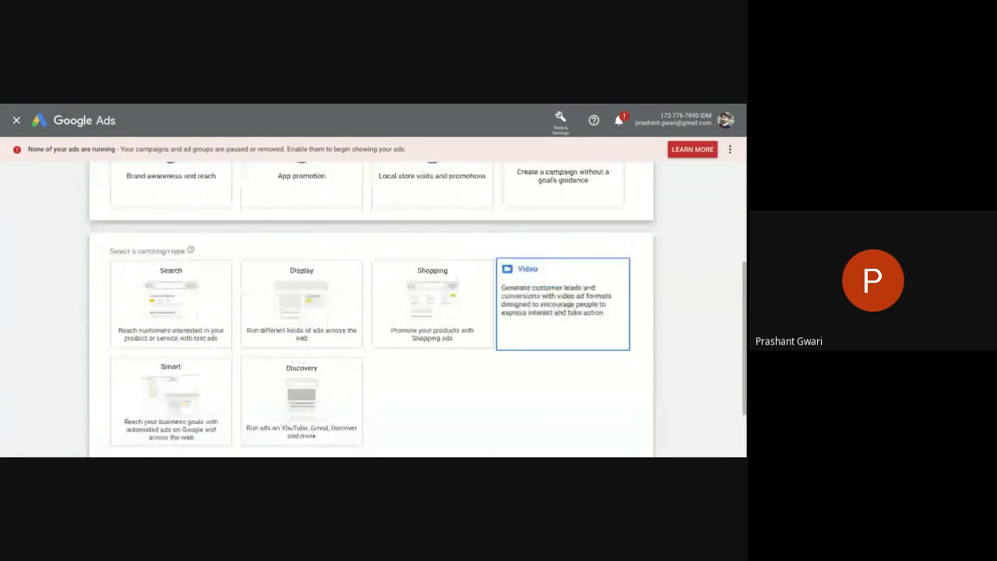
scroll(176, 351, "down", 3)
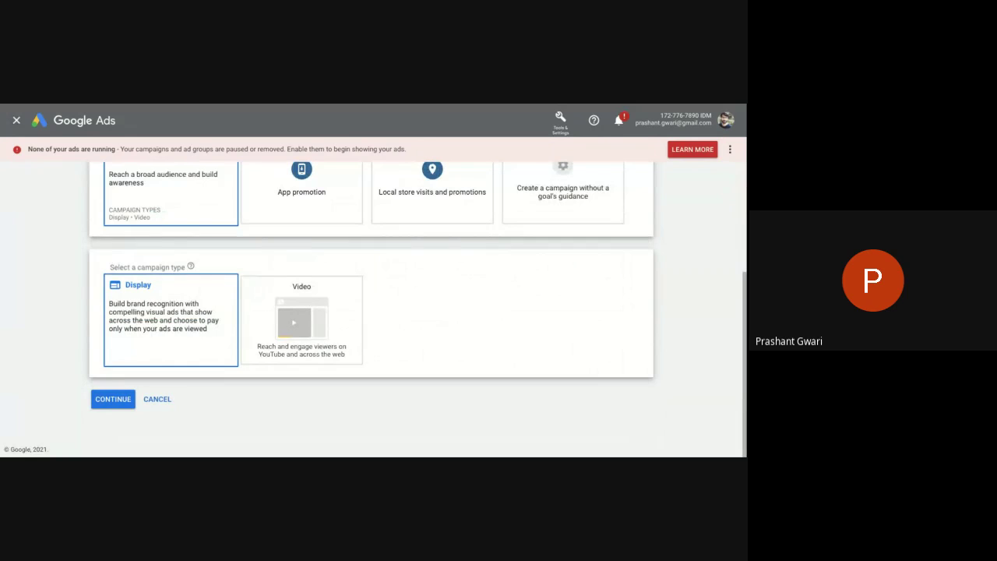
left_click(170, 335)
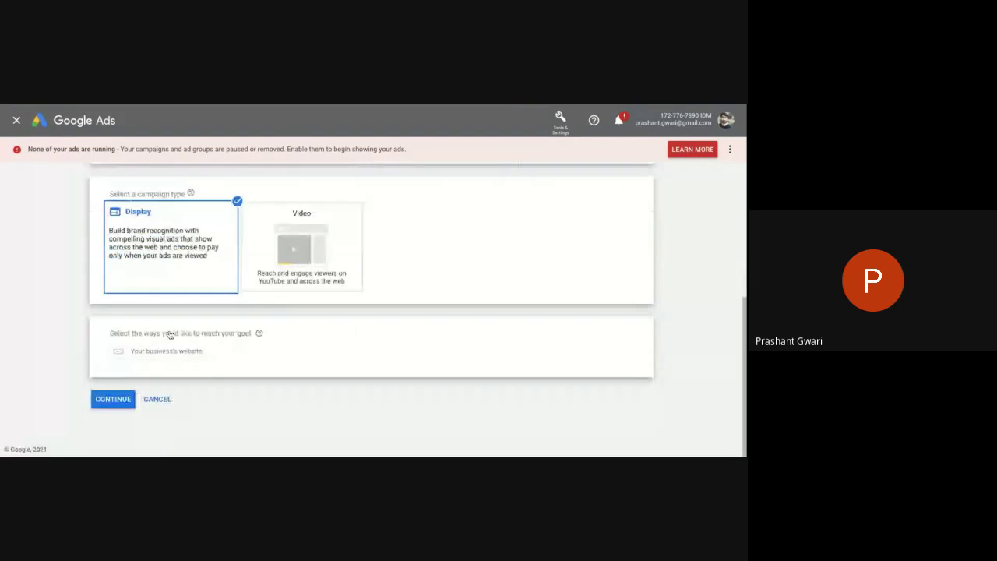
left_click(177, 351)
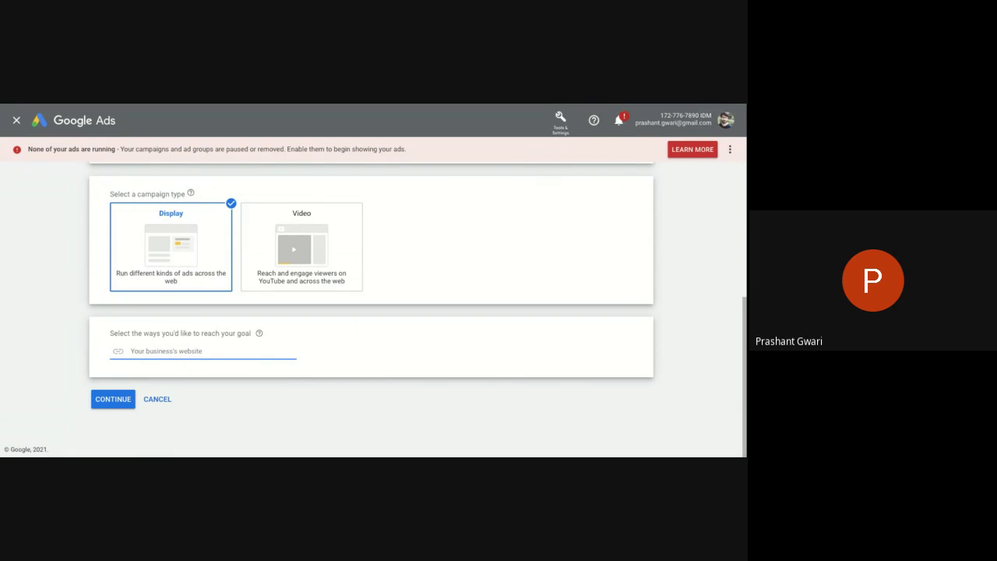
type("https://www.idmdelhi.com")
left_click(108, 397)
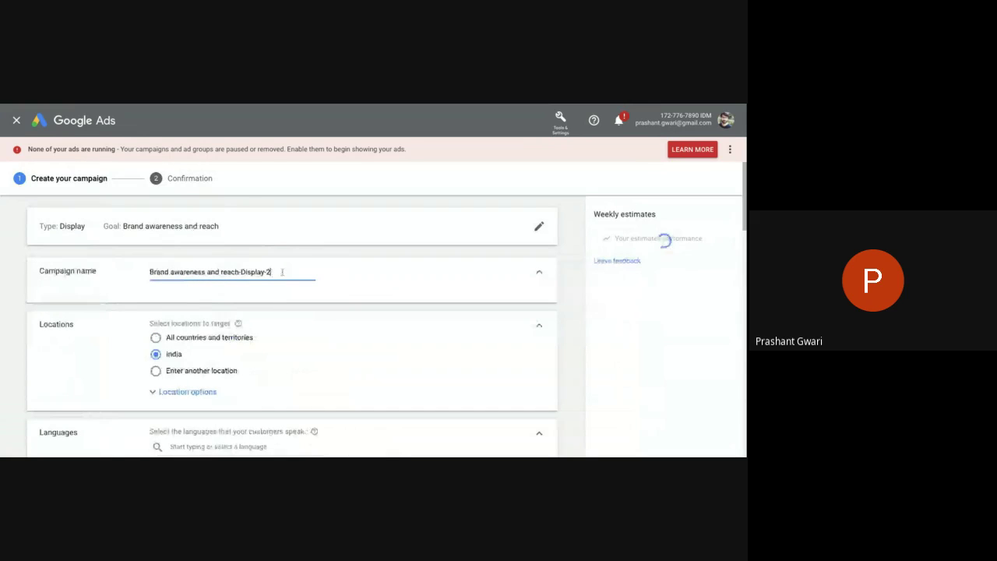
Step: Rename the campaign as "Brand awareness for website clicks"
key("BackSpace")
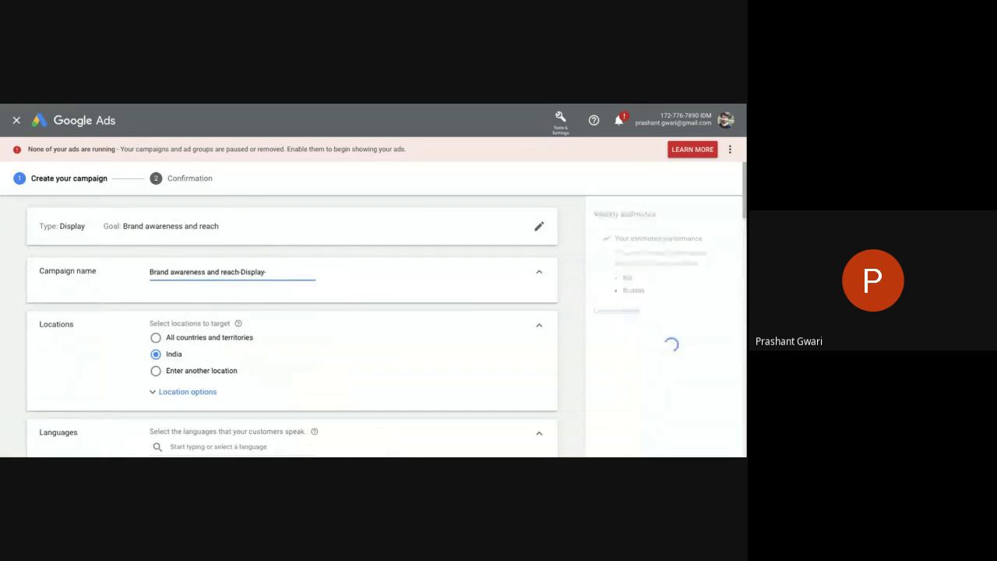
key("BackSpace")
key("BackSpace")
key("BackSpace")
key("BackSpace")
key("BackSpace")
key("BackSpace")
key("BackSpace")
key("BackSpace")
key("BackSpace")
key("BackSpace")
key("BackSpace")
key("BackSpace")
key("BackSpace")
key("BackSpace")
key("BackSpace")
key("BackSpace")
key("BackSpace")
key("BackSpace")
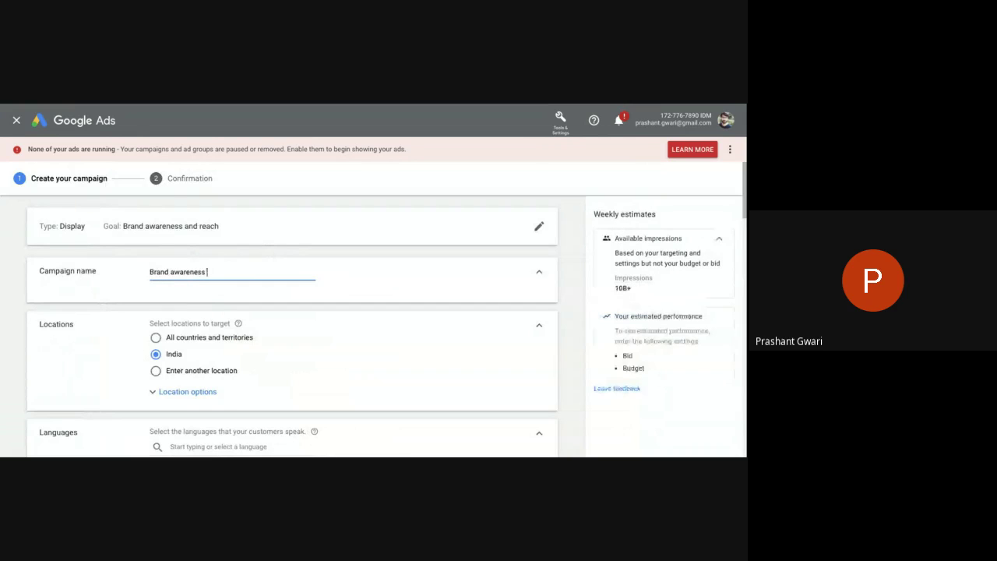
type("for website clicks")
left_click(319, 307)
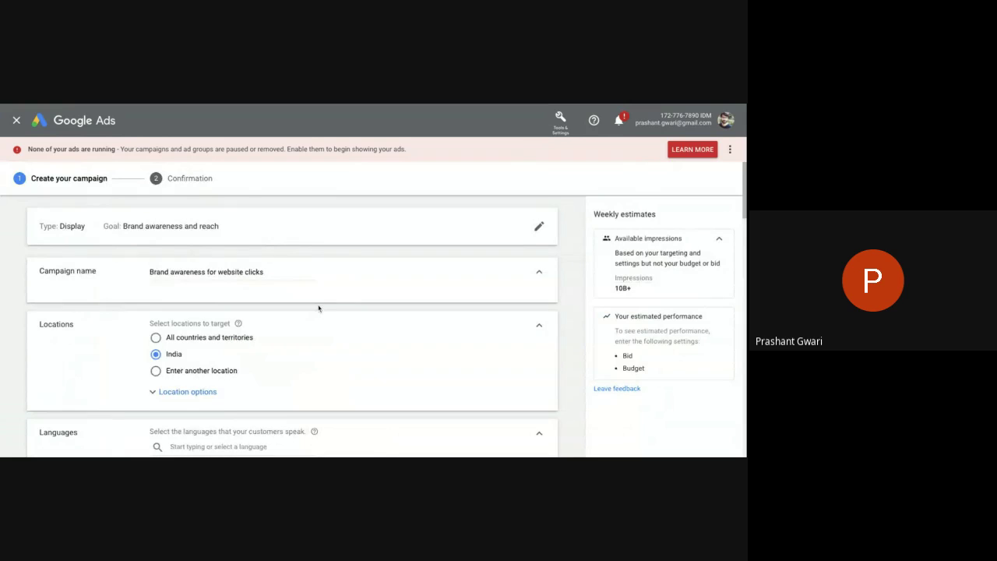
Step: Try the All countries and territories and Enter another location targeting options, and set the target location back to India
scroll(319, 308, "down", 1)
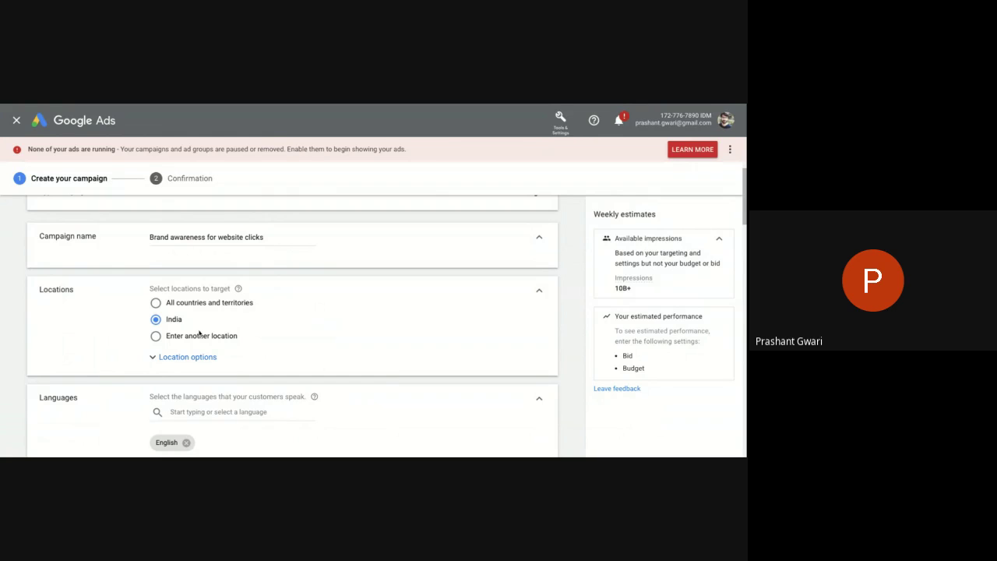
left_click(155, 306)
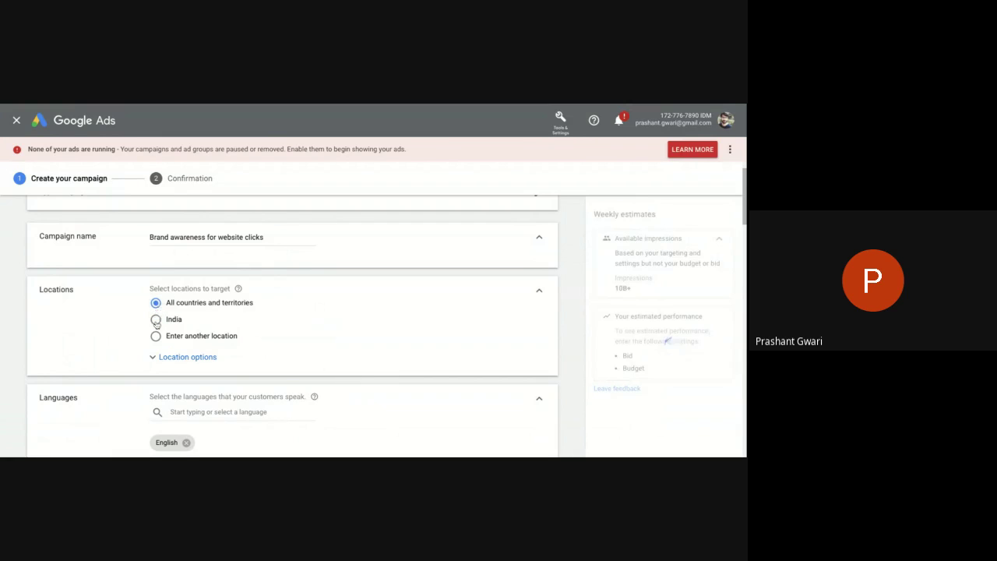
left_click(156, 319)
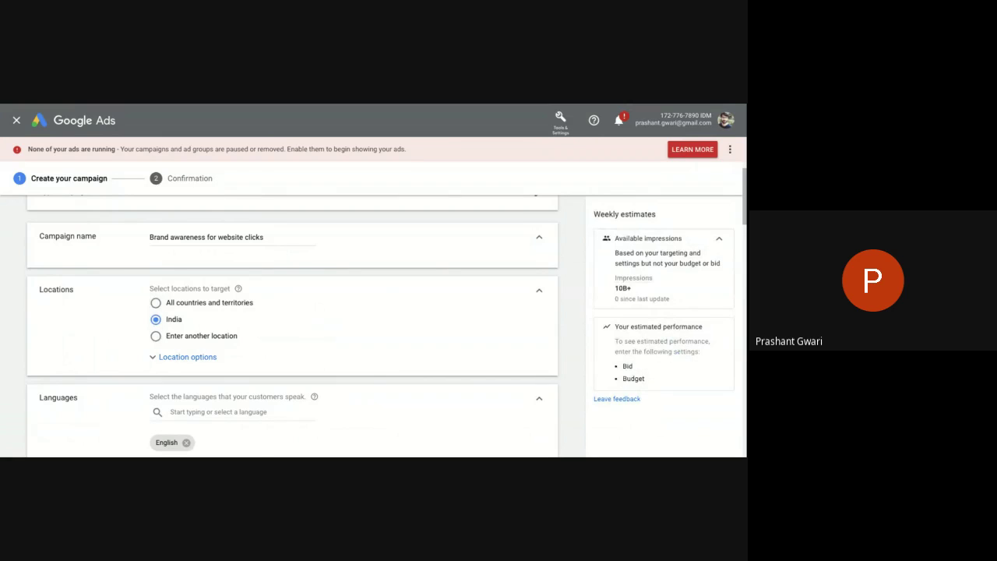
left_click(156, 336)
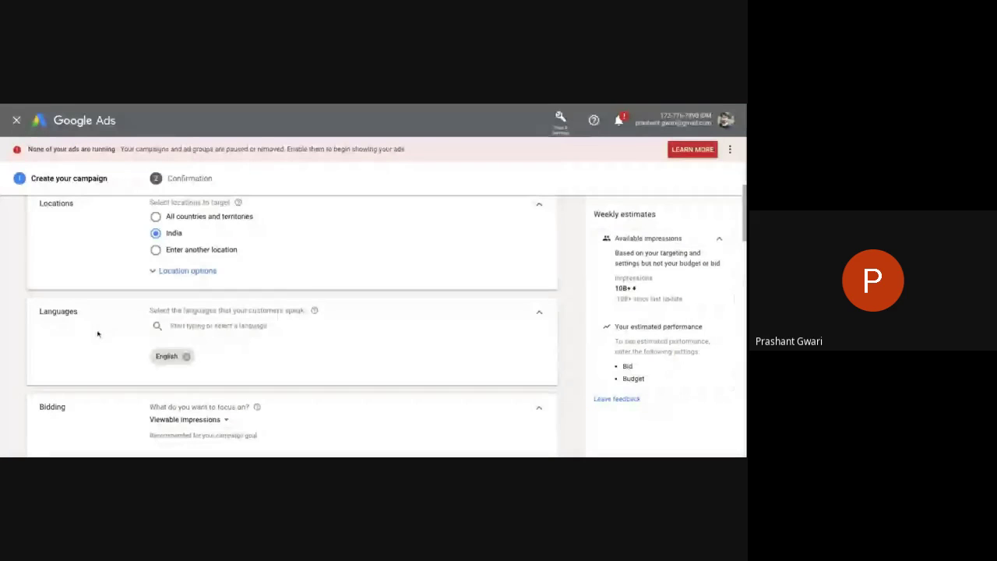
Step: Try Conversions as the bidding focus, and set the focus back to Viewable impressions
scroll(97, 333, "down", 1)
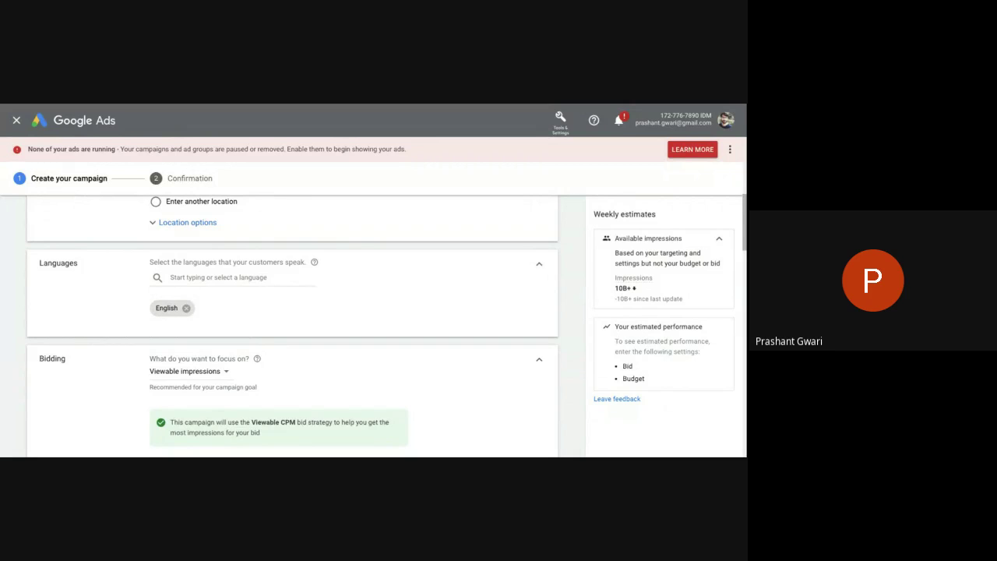
scroll(66, 308, "down", 2)
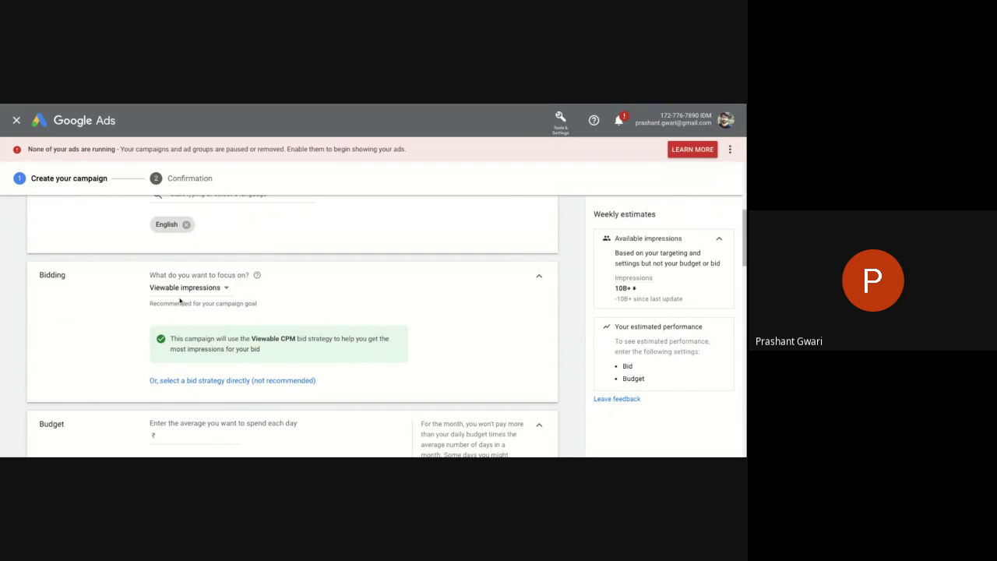
left_click(225, 288)
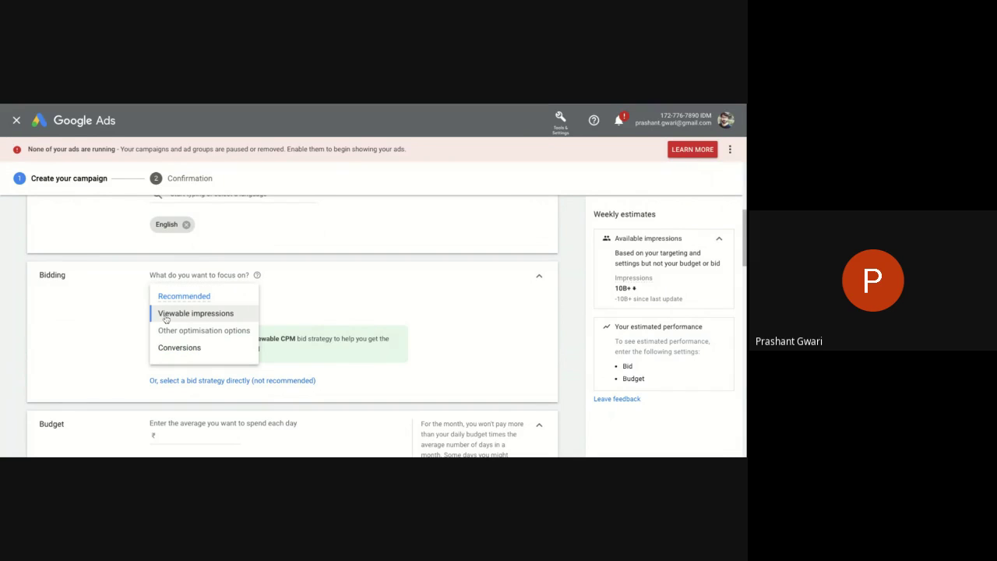
mouse_move(191, 319)
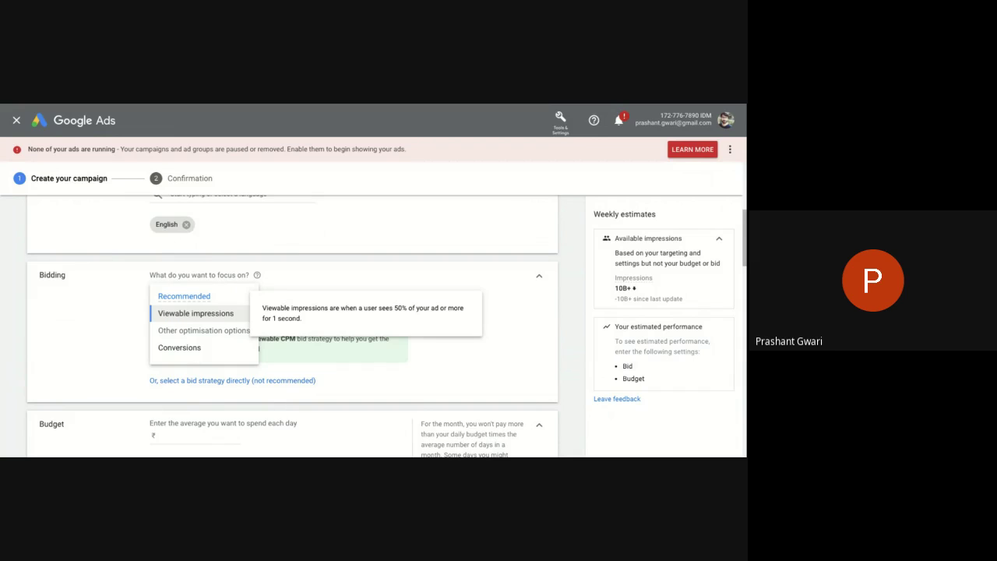
left_click(204, 350)
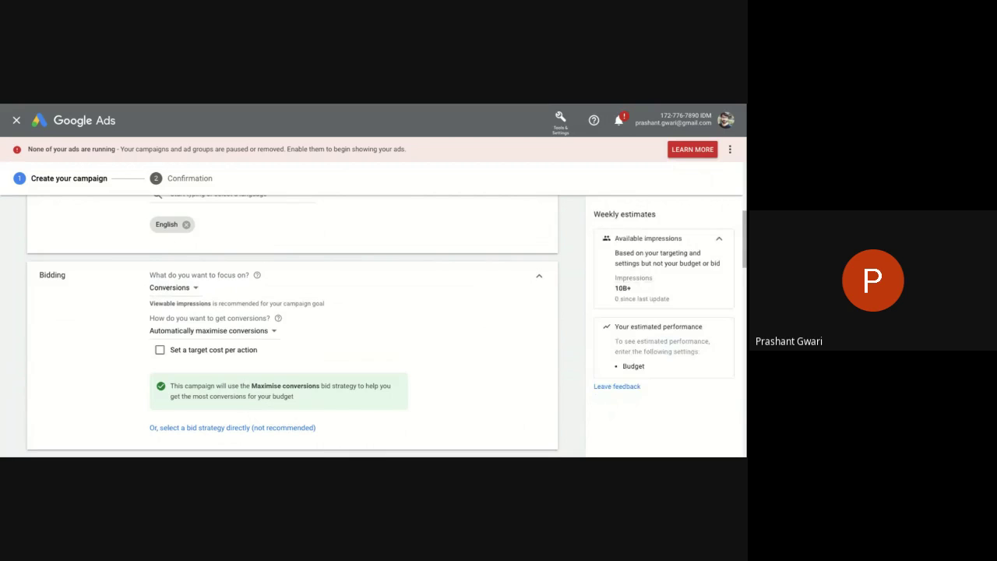
left_click(179, 294)
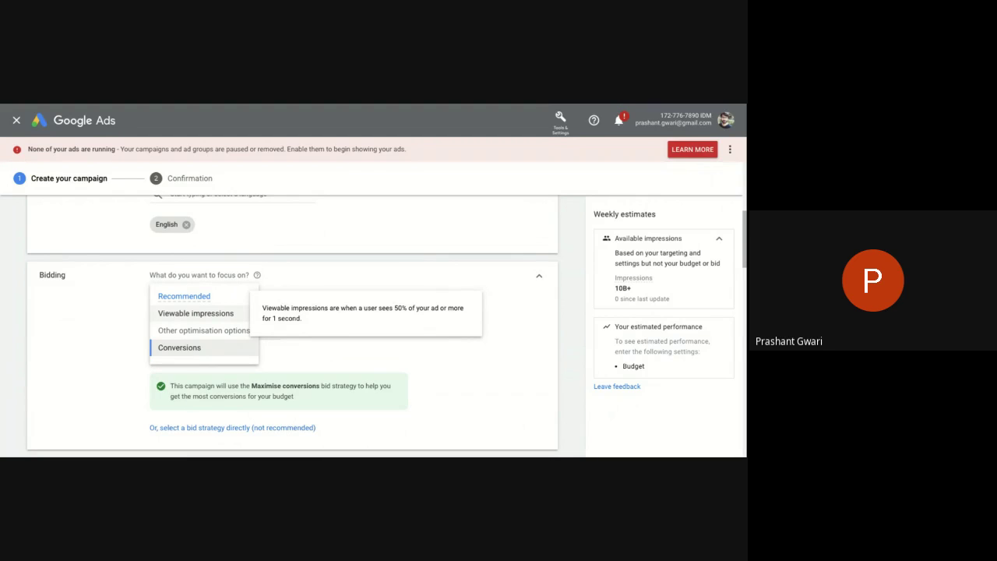
left_click(196, 313)
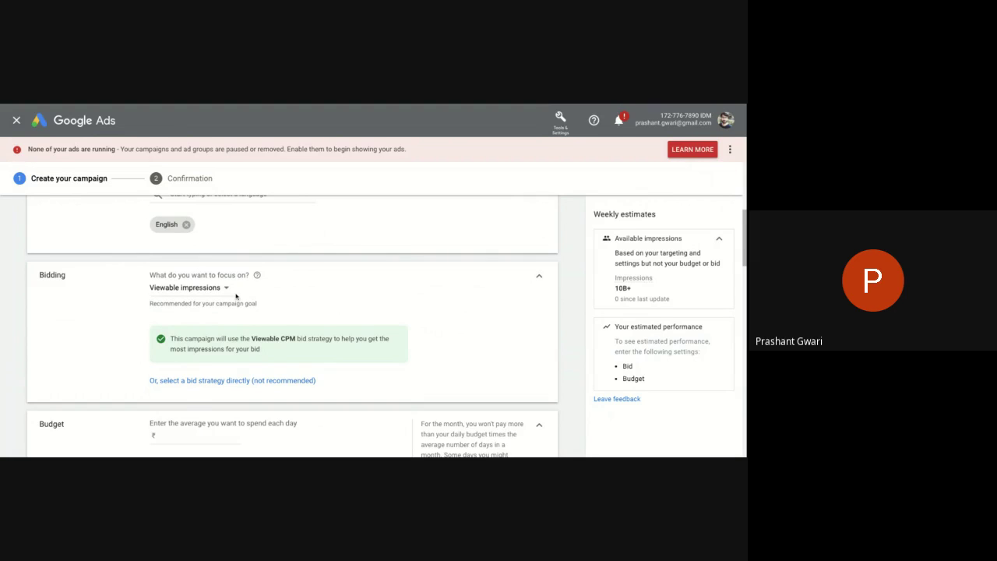
Step: Try Manual CPC as a directly selected bid strategy, and set the bidding focus back to Viewable impressions
left_click(208, 381)
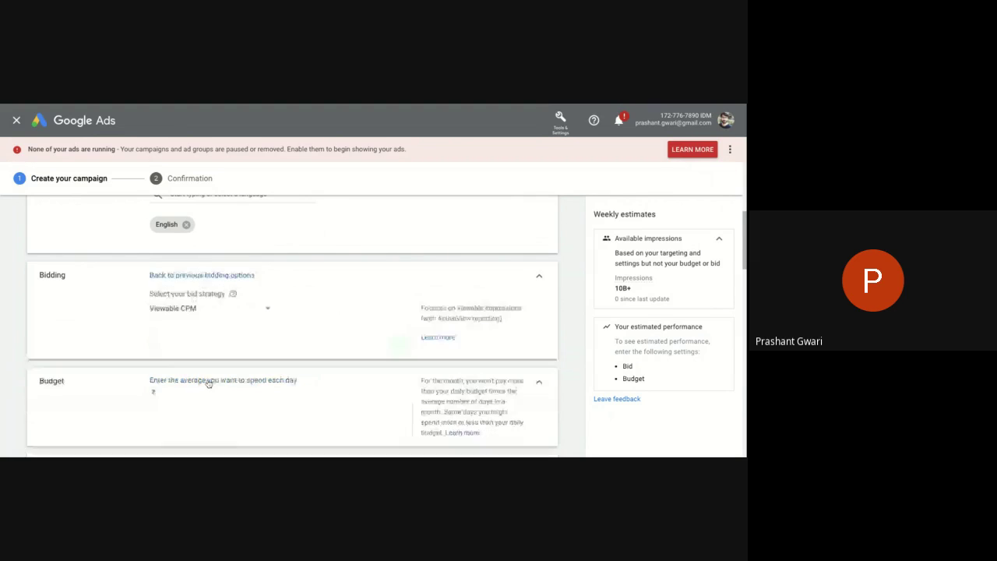
left_click(219, 311)
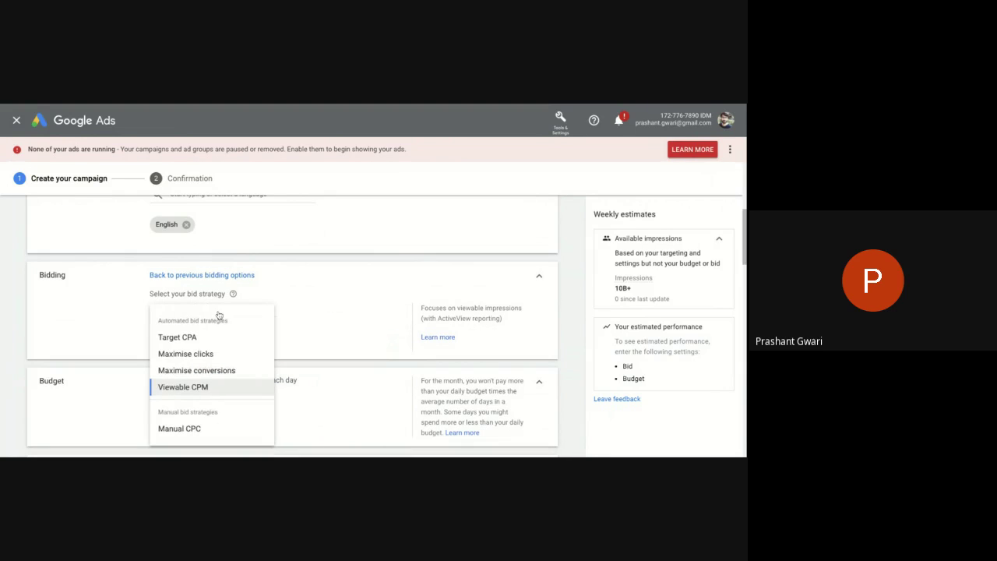
left_click(111, 329)
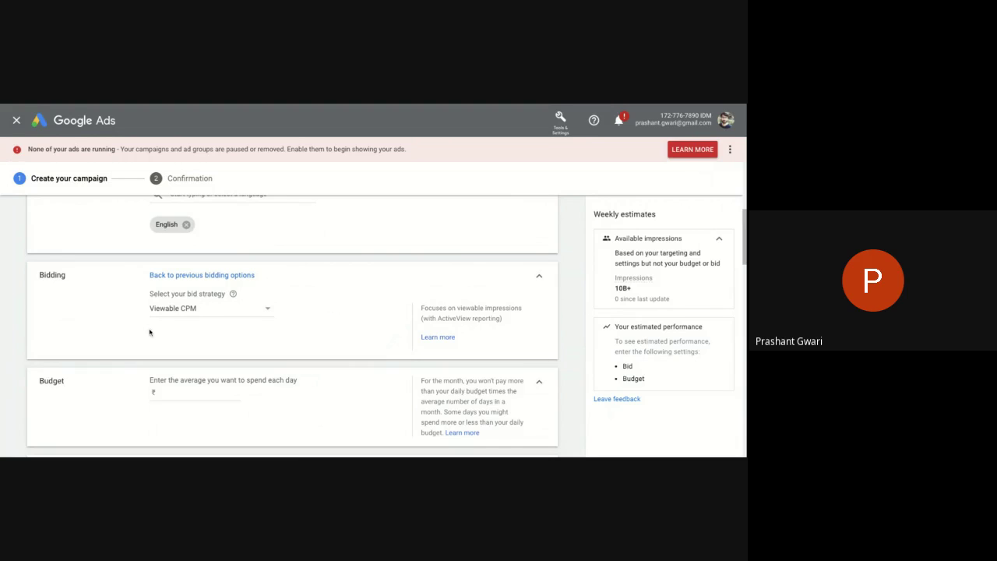
left_click(218, 315)
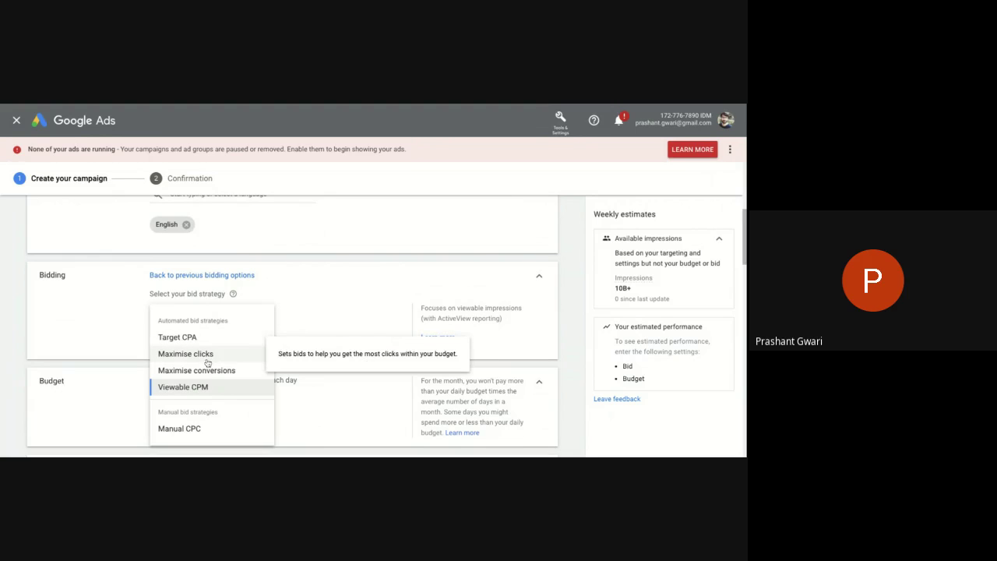
left_click(171, 430)
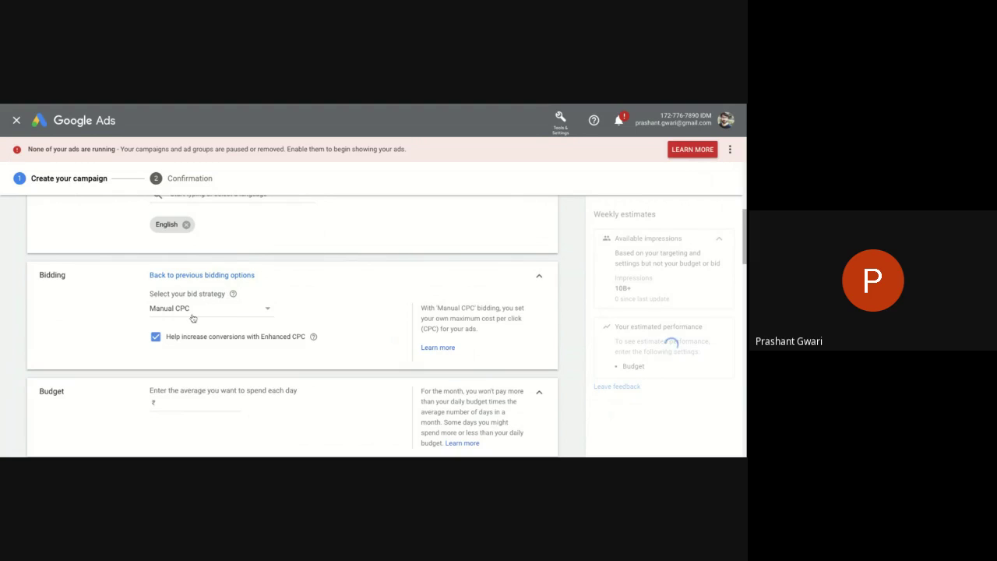
left_click(216, 281)
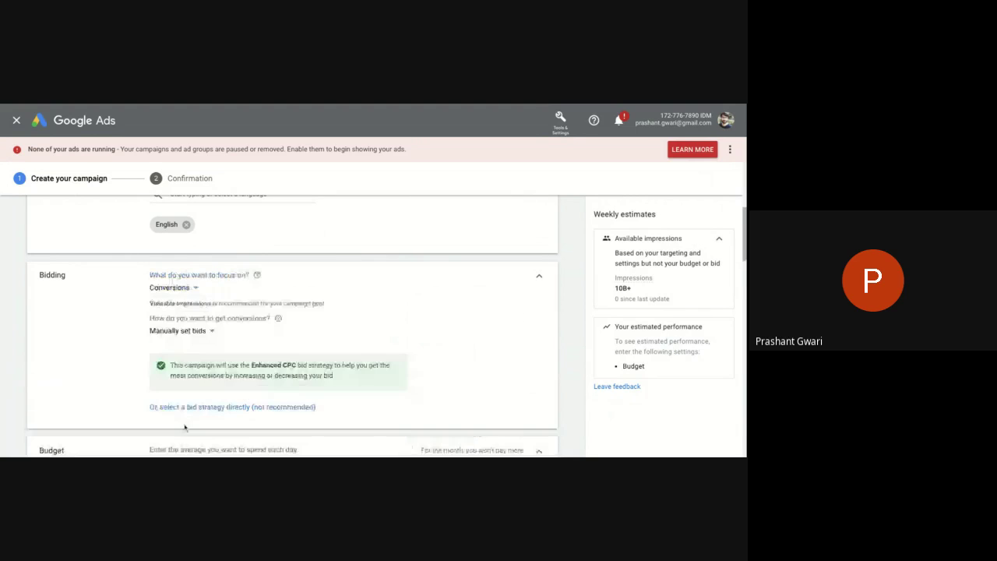
scroll(226, 412, "down", 1)
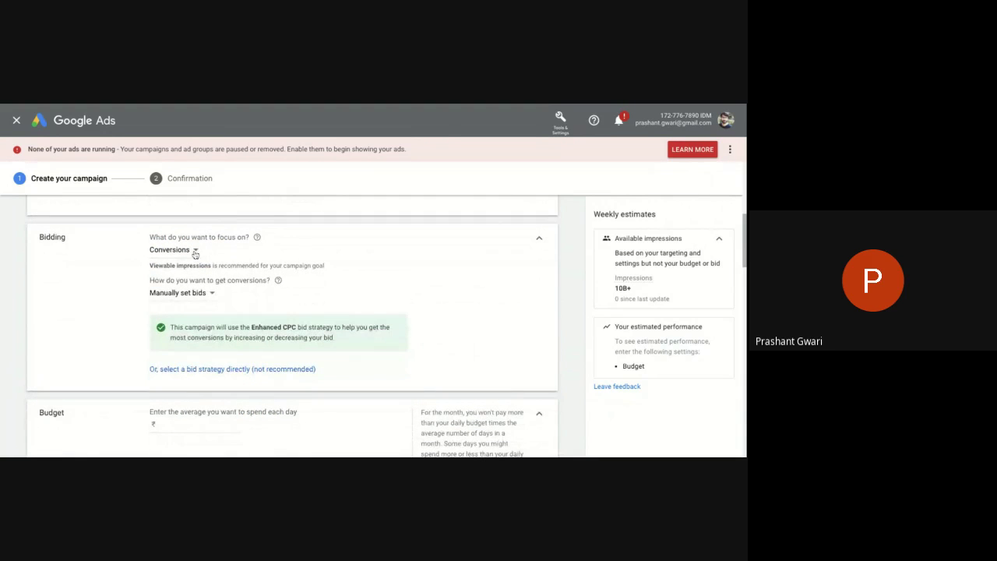
left_click(195, 252)
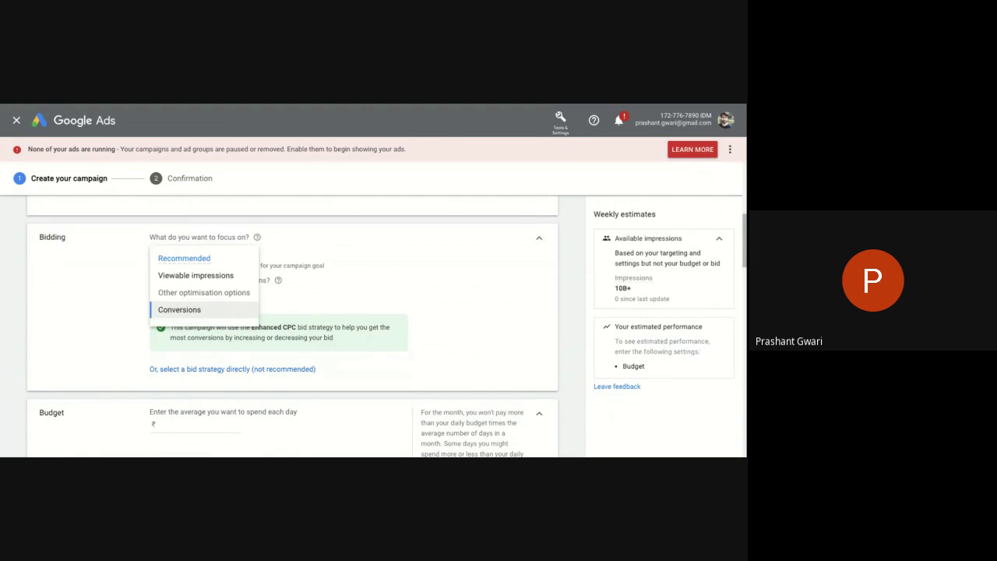
left_click(190, 277)
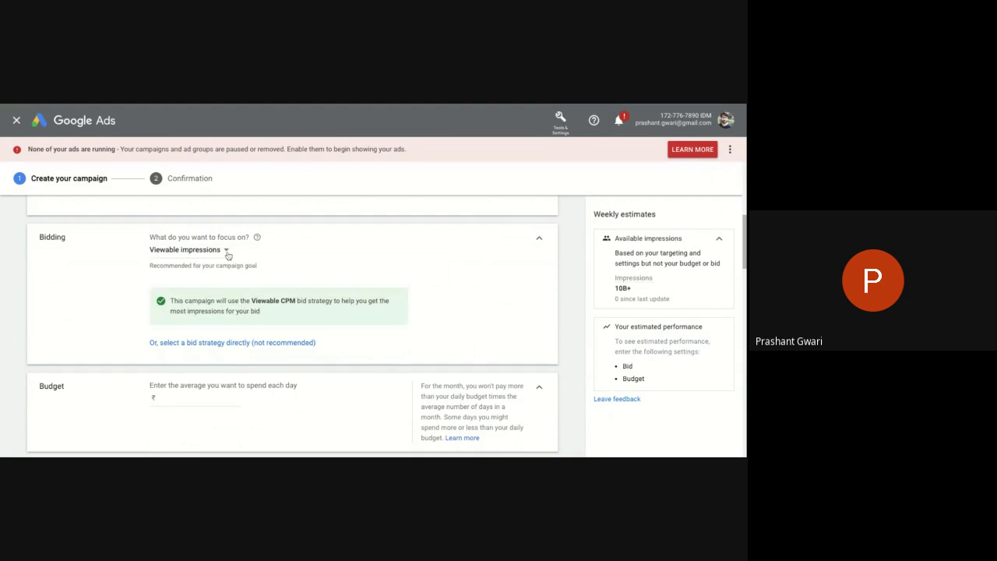
Step: Try the Conversions focus with both Manually set bids and Automatically maximise conversions, and return the focus to Viewable impressions
left_click(227, 253)
left_click(194, 309)
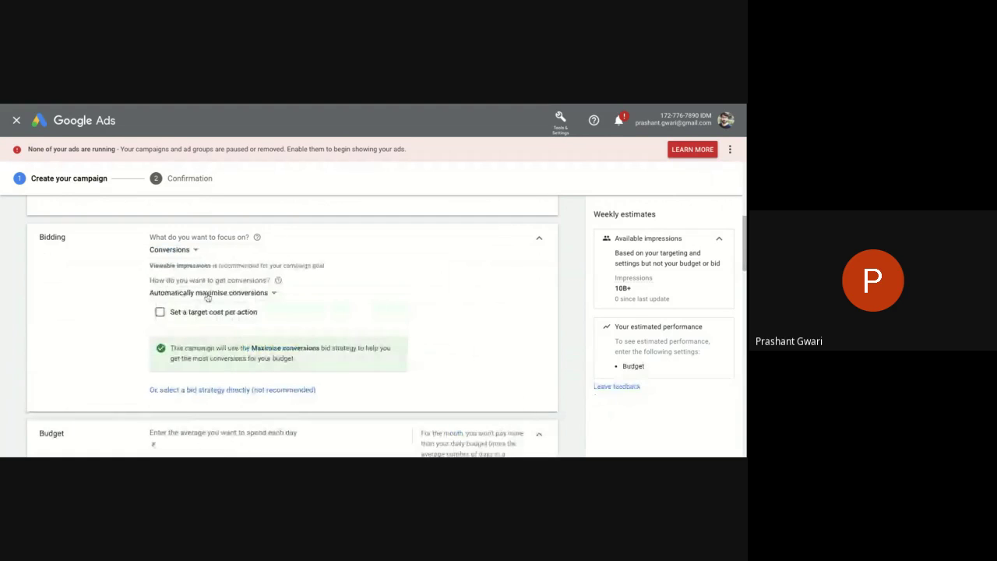
left_click(207, 294)
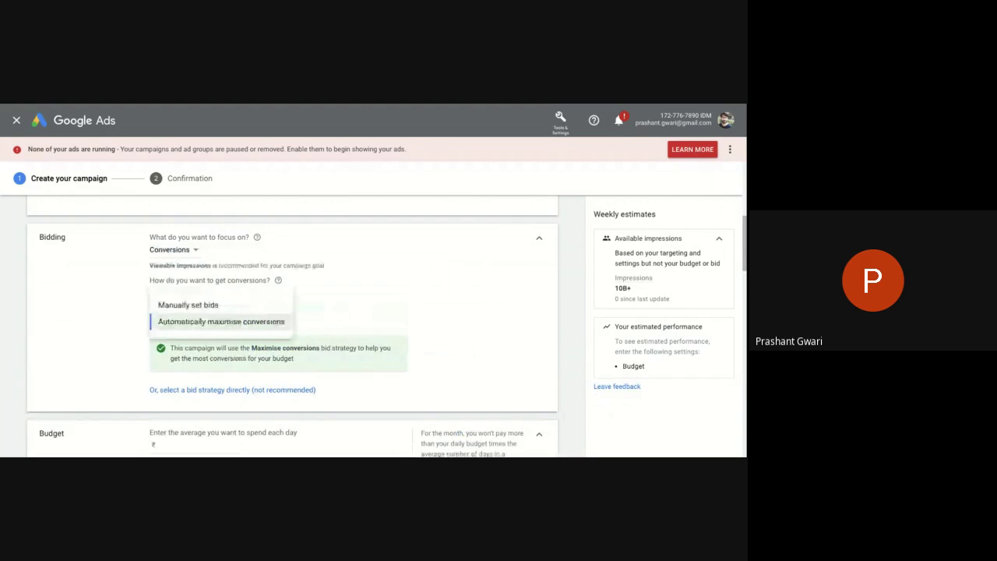
left_click(199, 304)
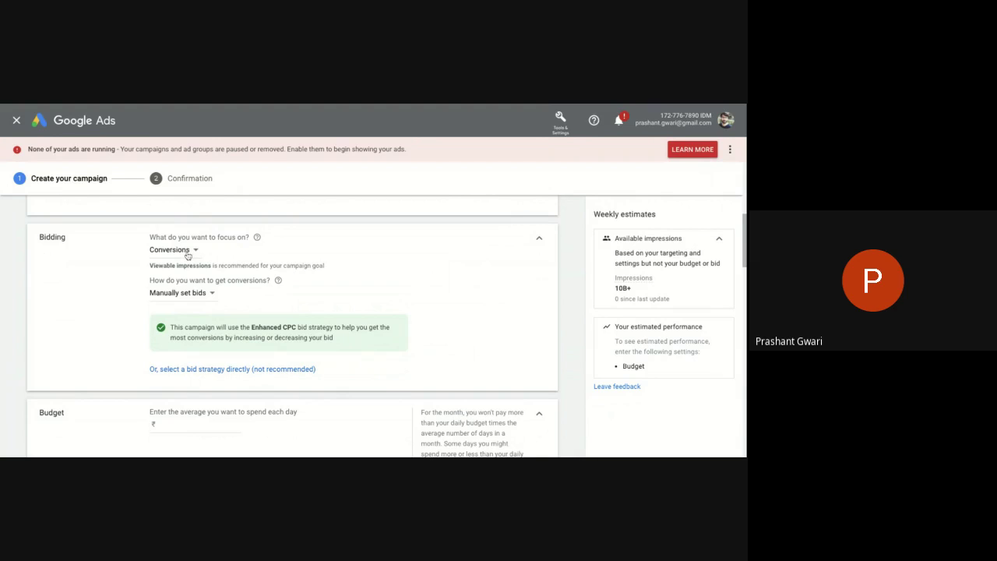
left_click(187, 300)
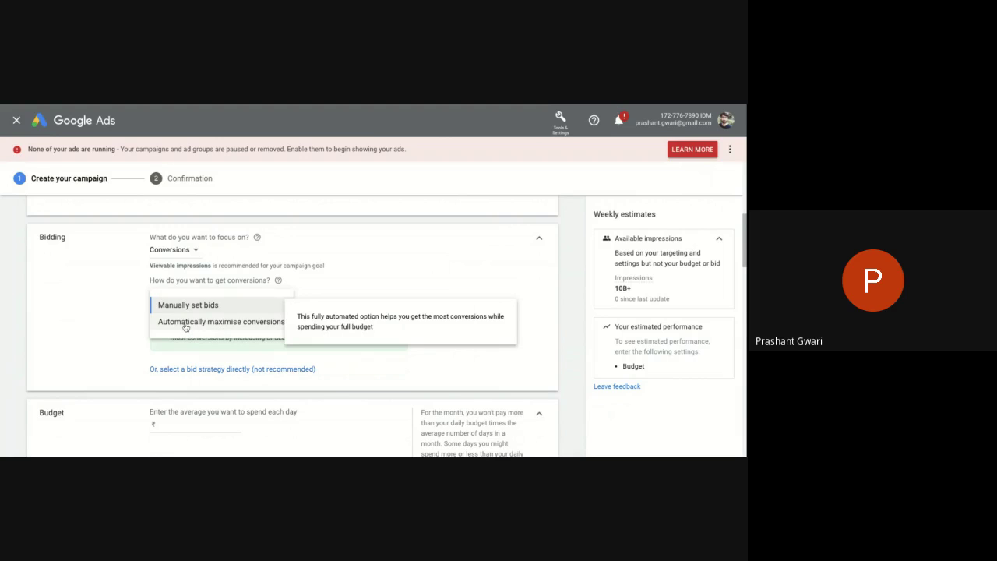
left_click(187, 328)
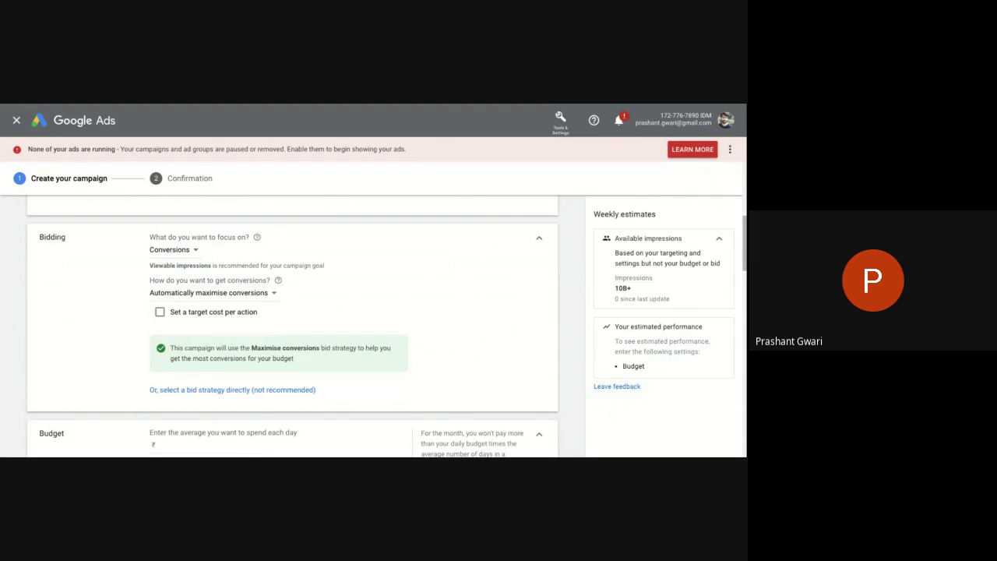
left_click(188, 293)
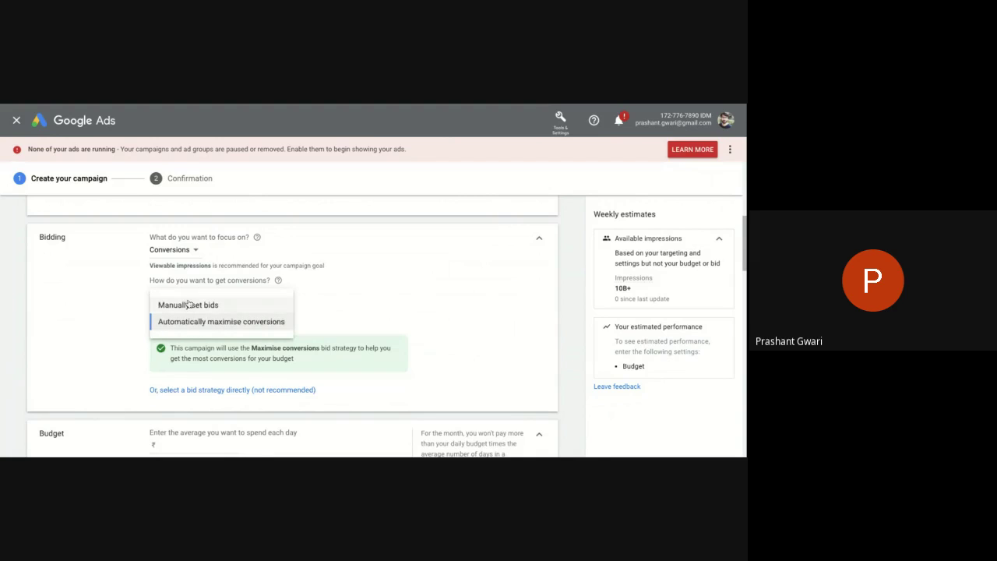
left_click(187, 304)
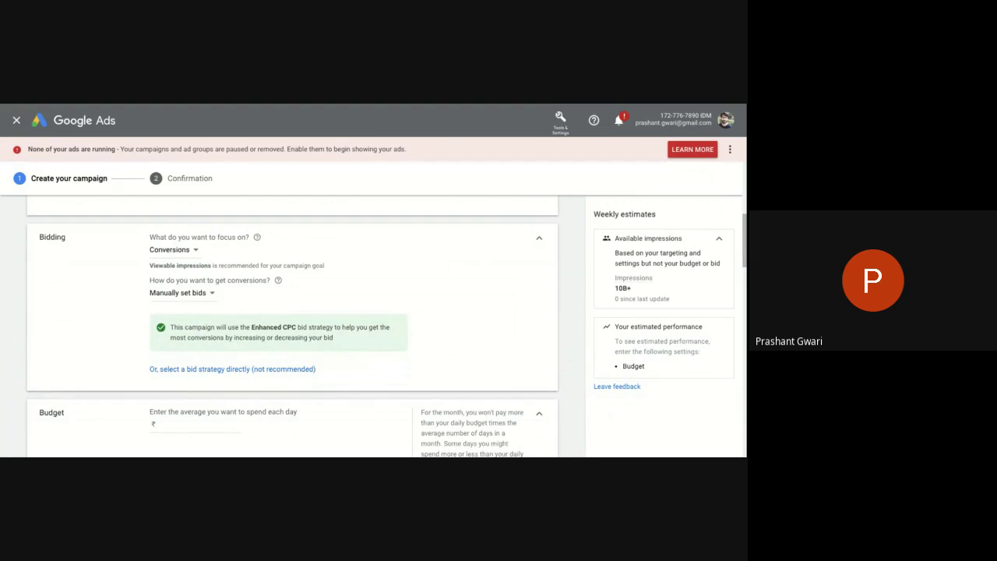
left_click(177, 252)
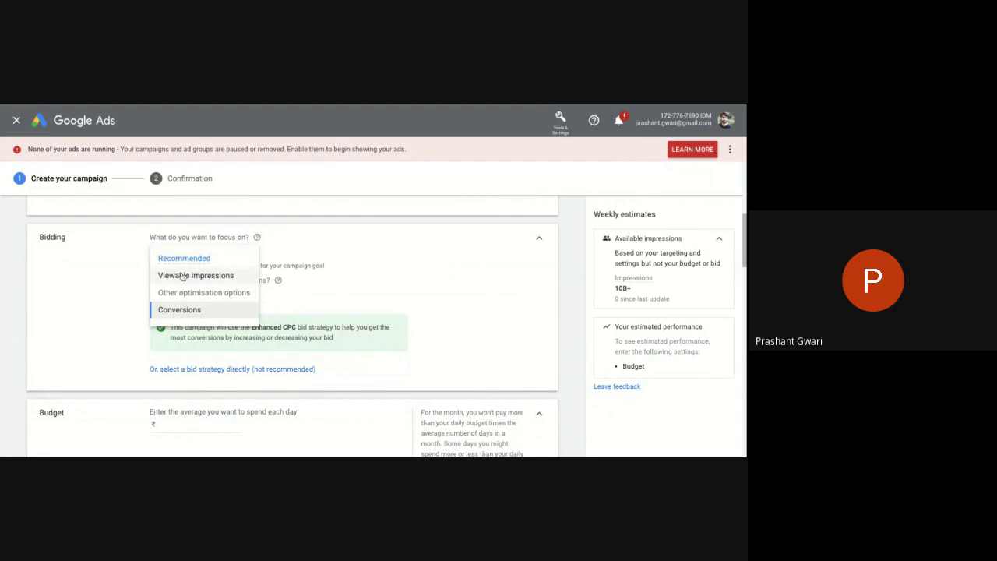
left_click(182, 275)
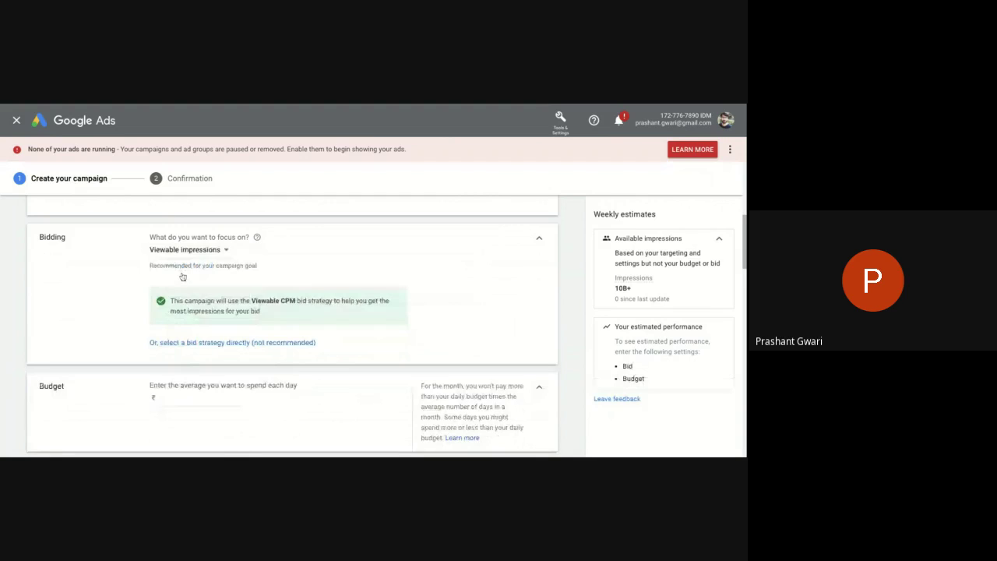
Step: Set the campaign's average daily budget to ₹100
scroll(164, 335, "down", 2)
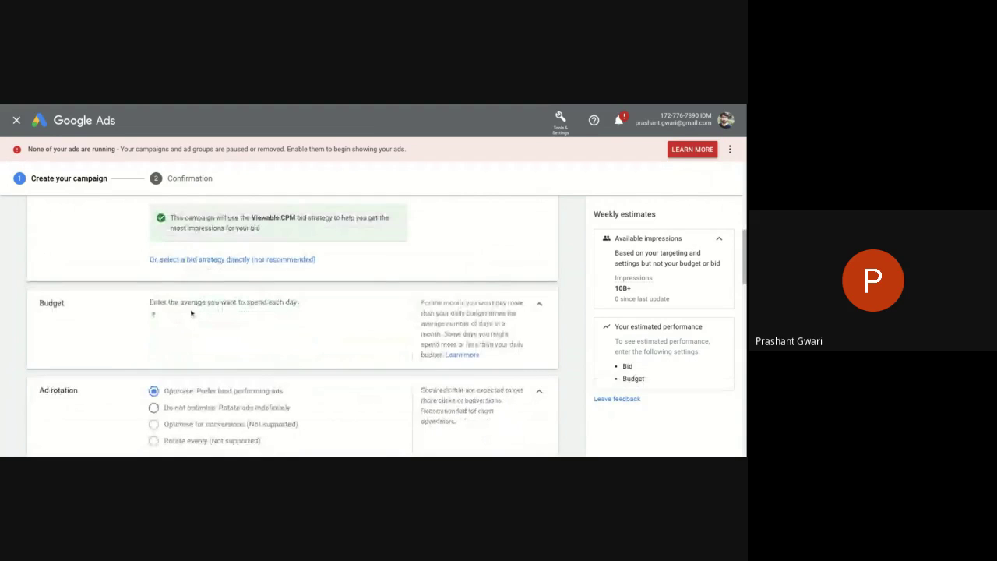
left_click(188, 316)
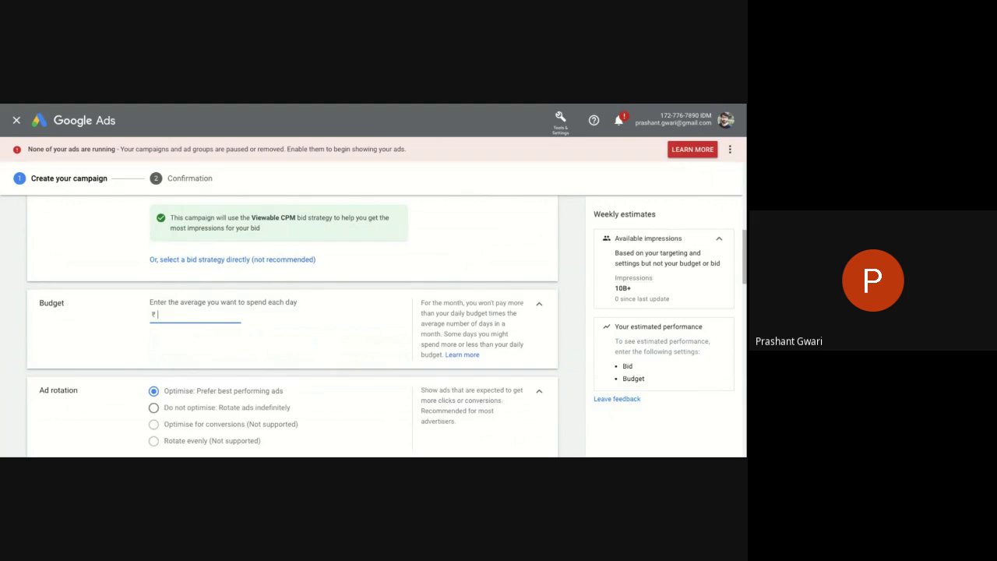
type("100")
left_click(280, 354)
Step: Set the ad schedule to run on Mondays from 08:30 to 15:45
scroll(292, 327, "down", 1)
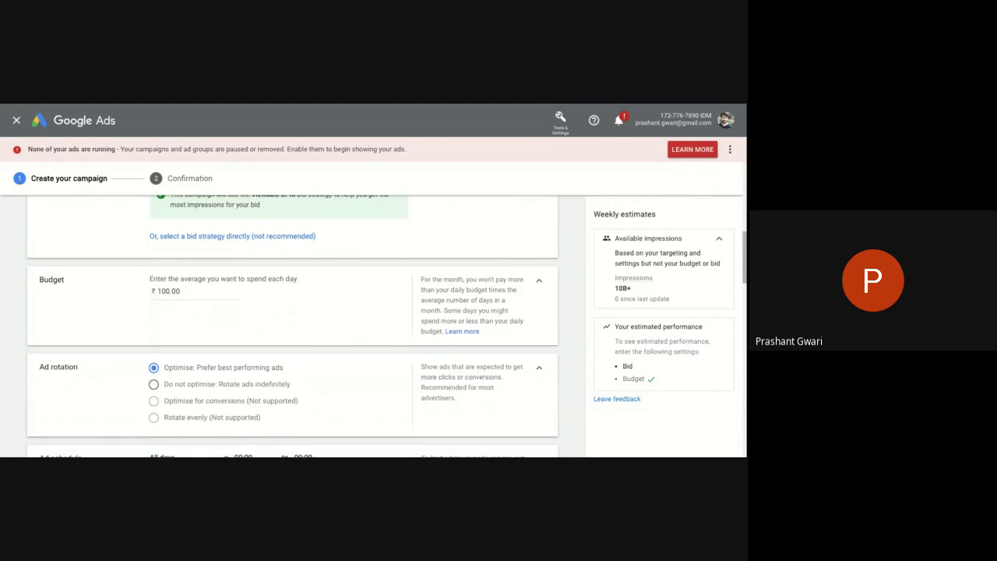
scroll(100, 323, "down", 2)
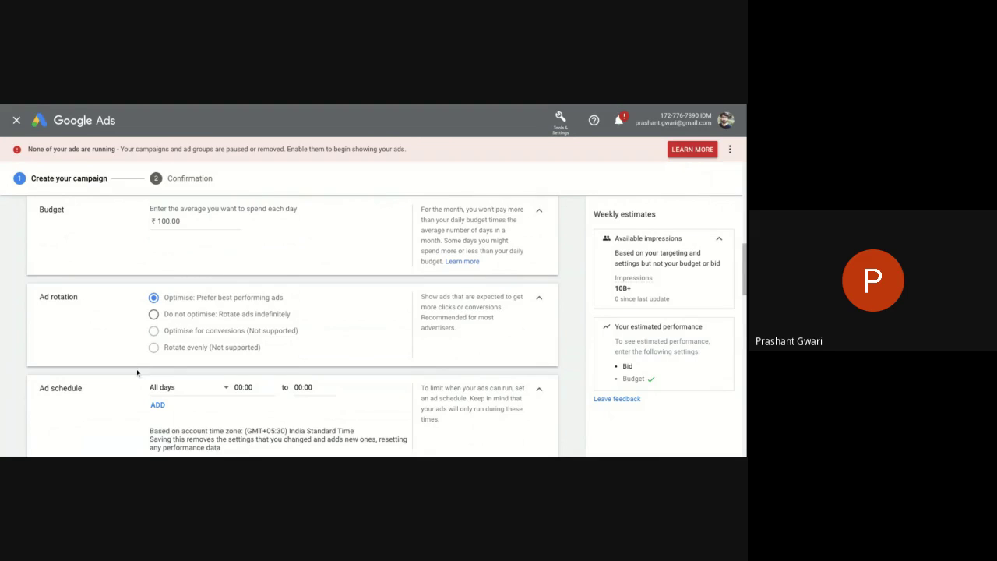
scroll(139, 374, "down", 2)
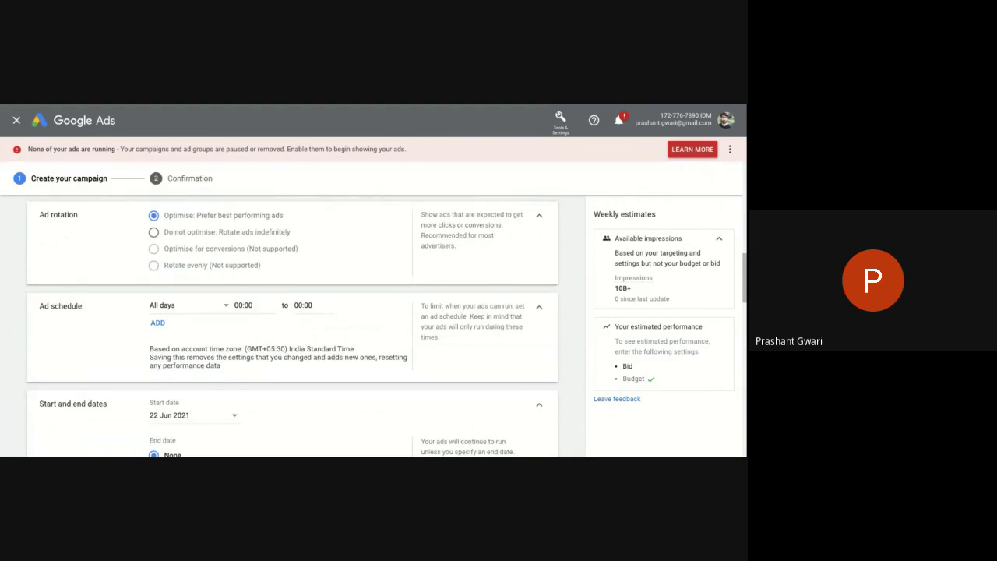
left_click(198, 310)
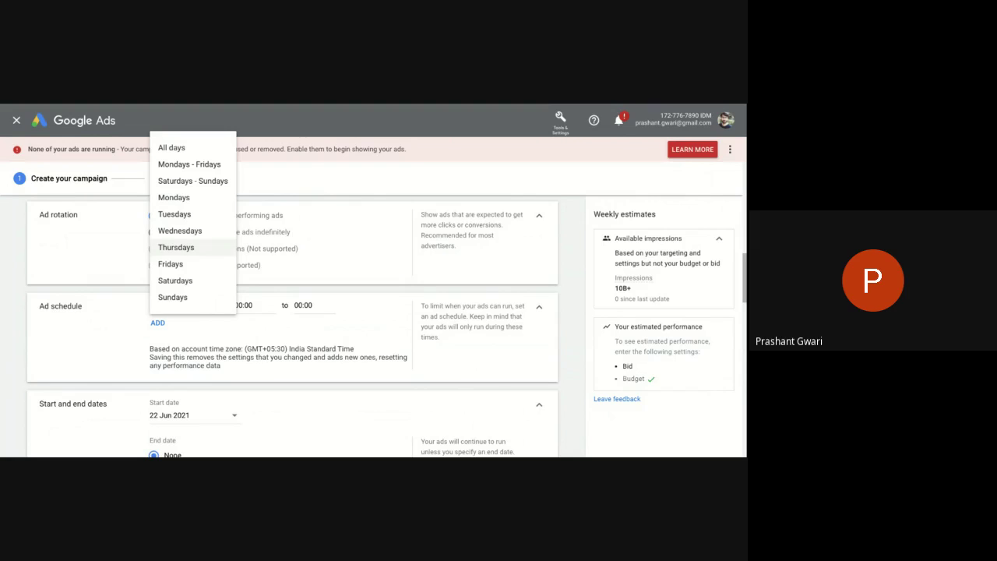
left_click(173, 198)
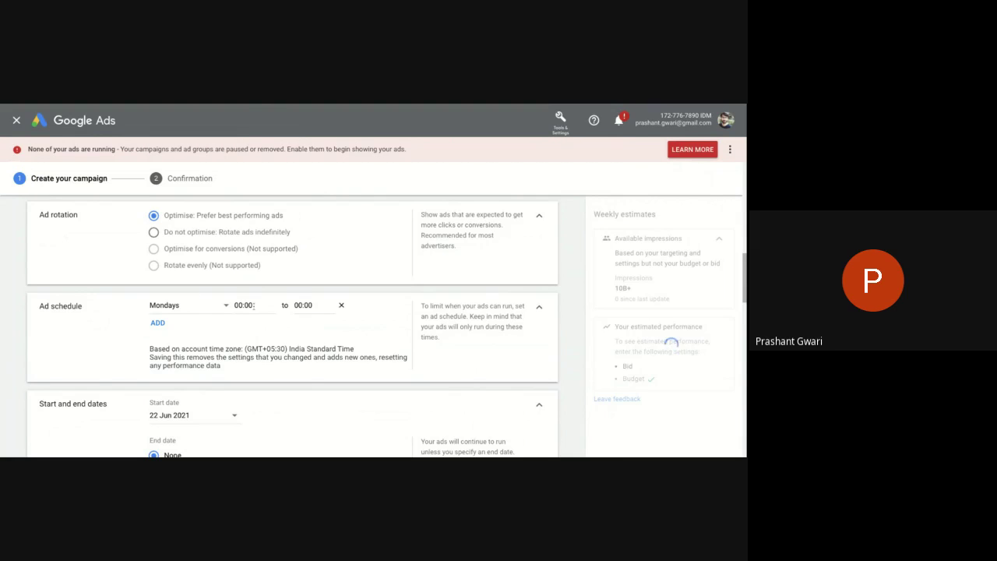
left_click(254, 304)
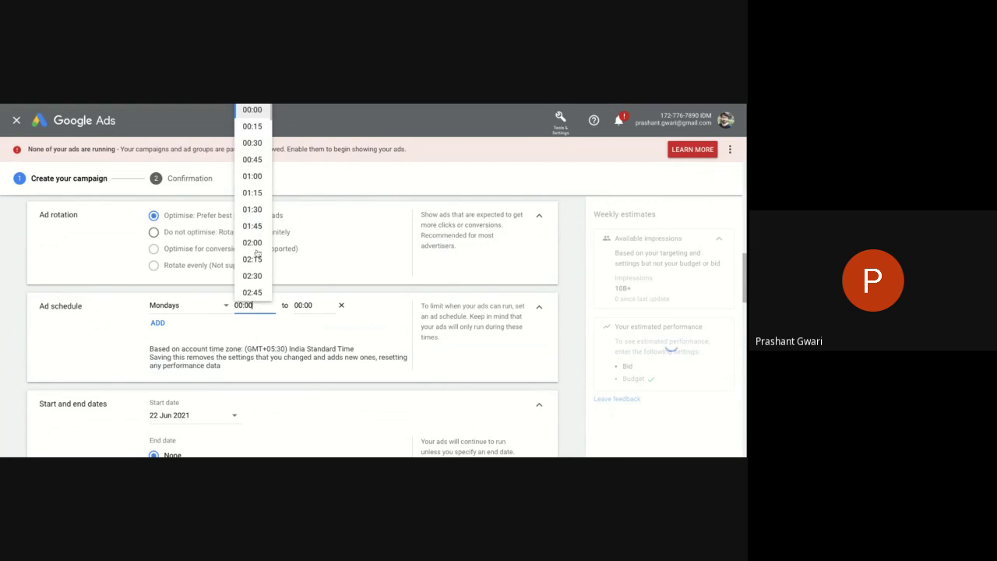
scroll(257, 257, "down", 5)
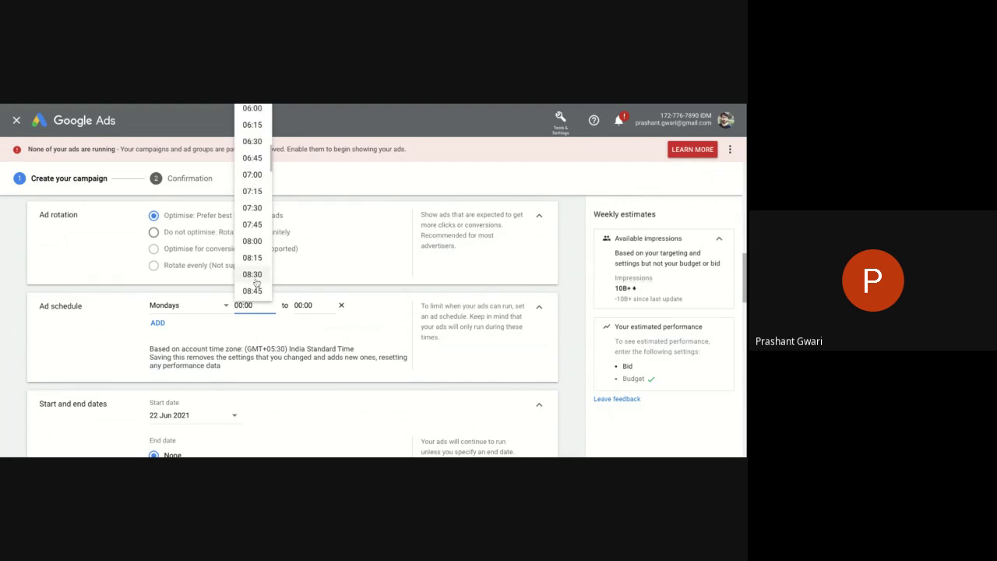
left_click(255, 277)
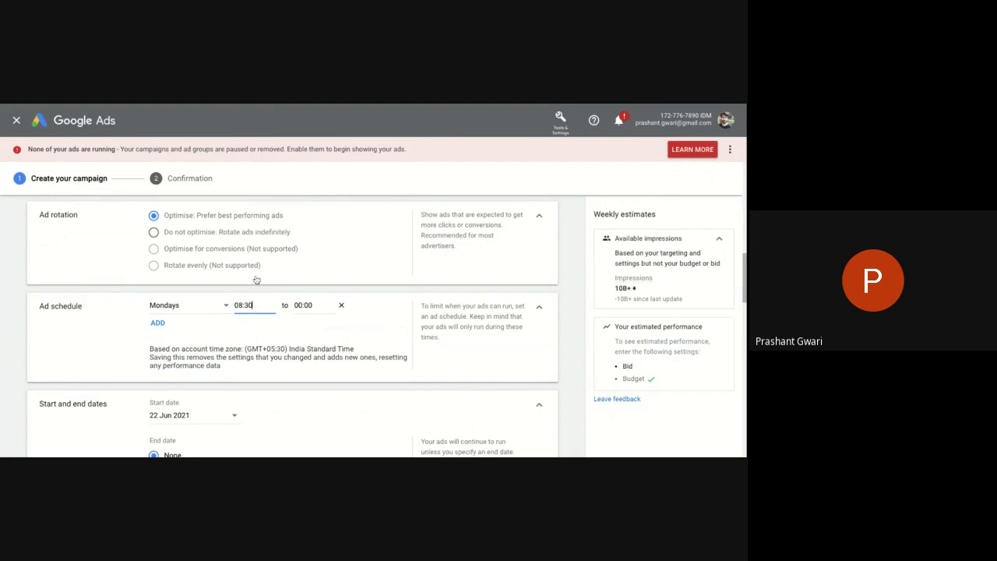
left_click(315, 307)
scroll(316, 257, "down", 5)
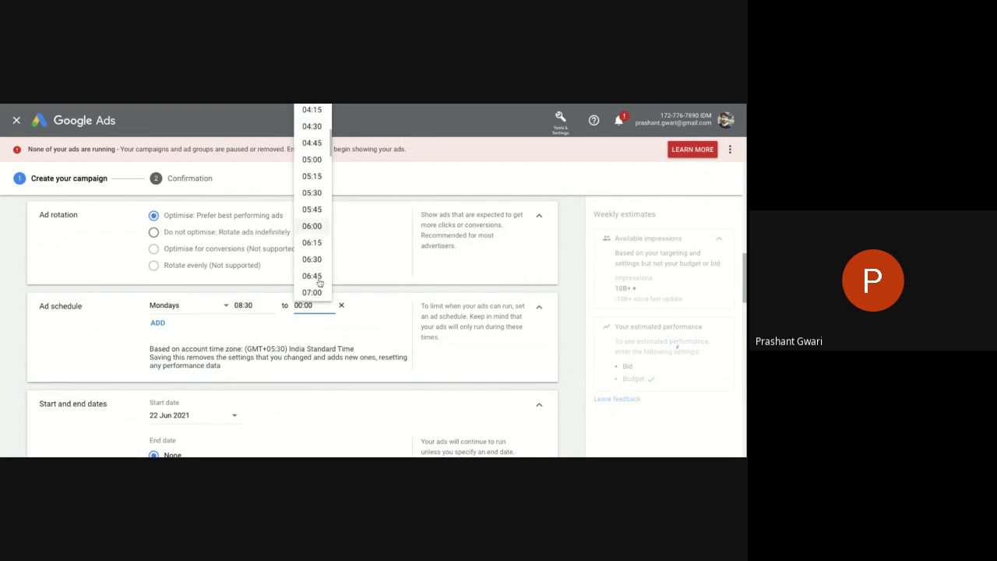
scroll(320, 282, "down", 8)
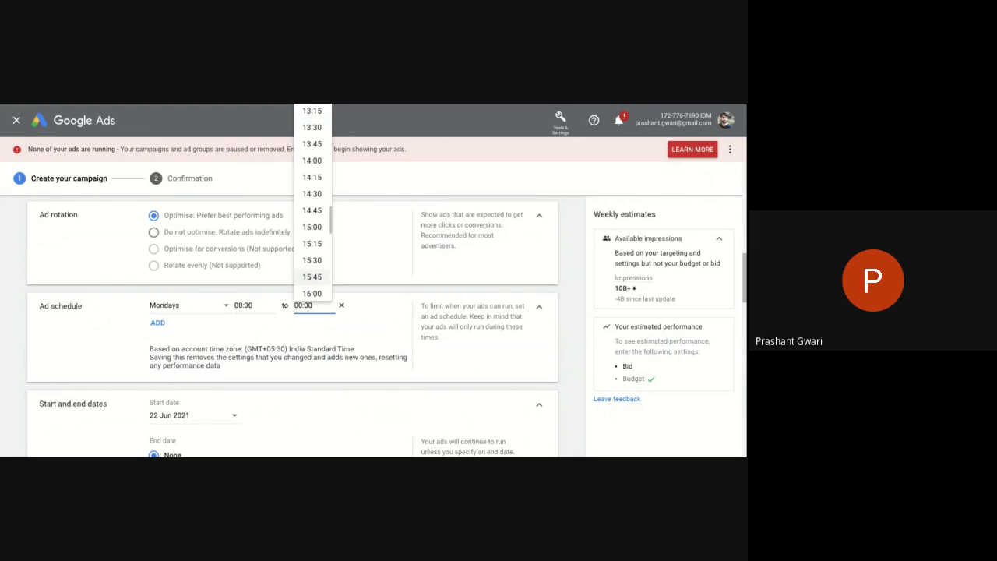
left_click(312, 277)
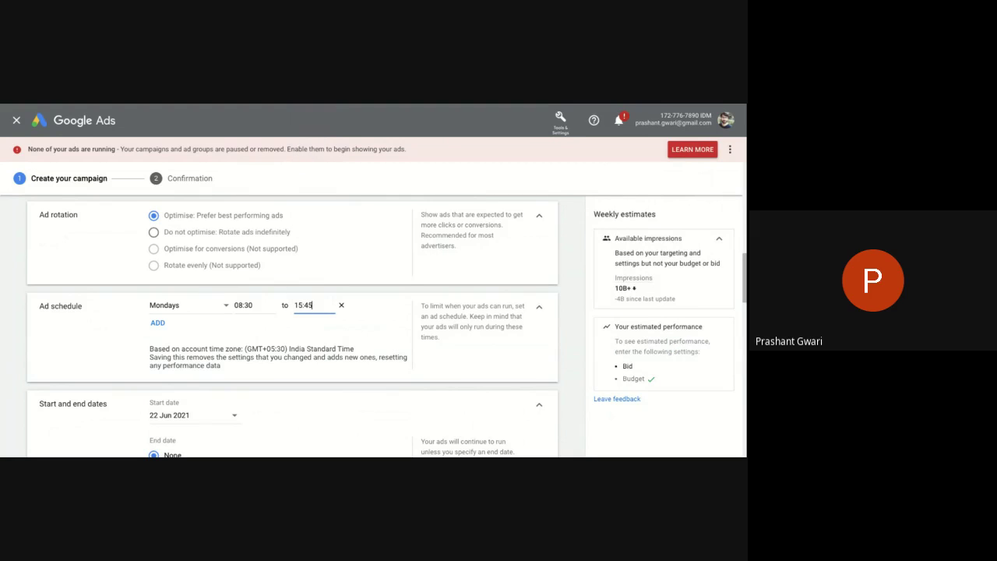
Step: Try adding a second Mondays slot starting at 20:00 to the ad schedule, and remove that slot
left_click(158, 322)
left_click(162, 321)
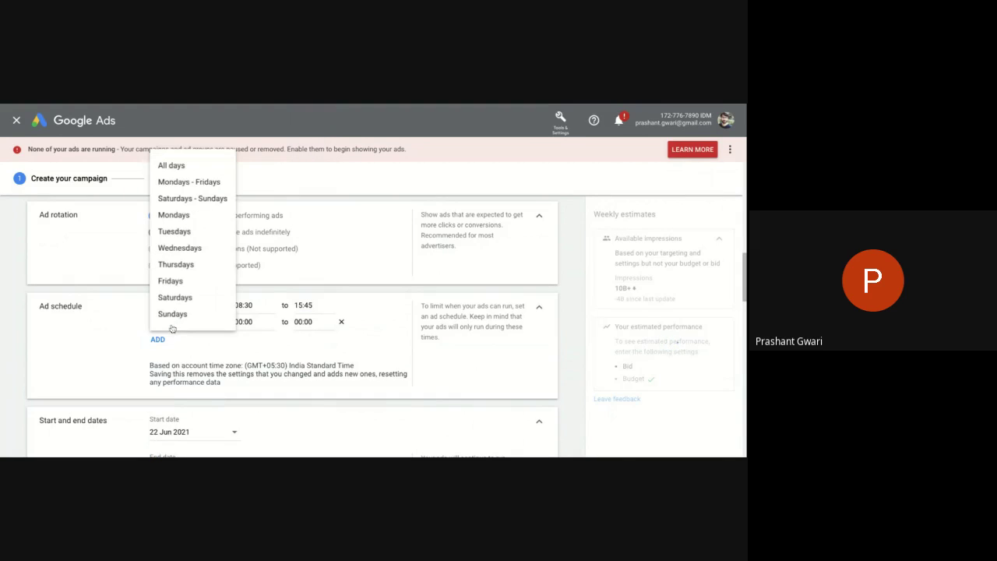
left_click(184, 220)
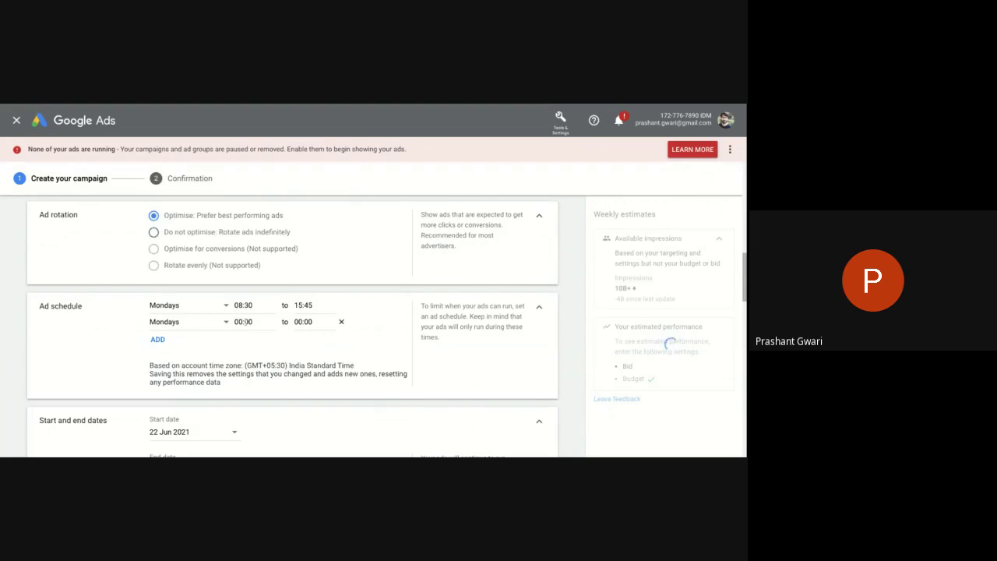
left_click(246, 321)
scroll(254, 268, "down", 9)
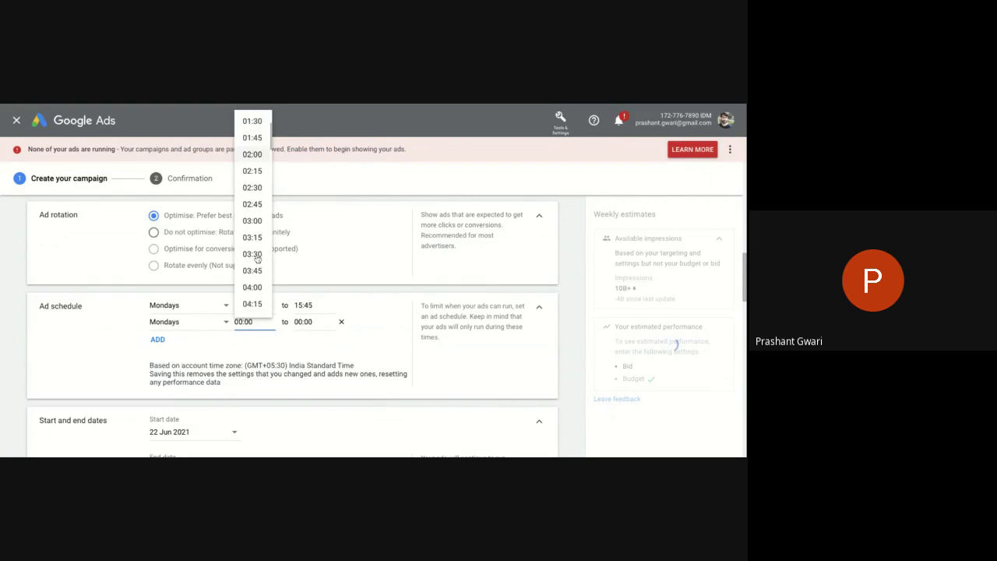
scroll(257, 261, "down", 5)
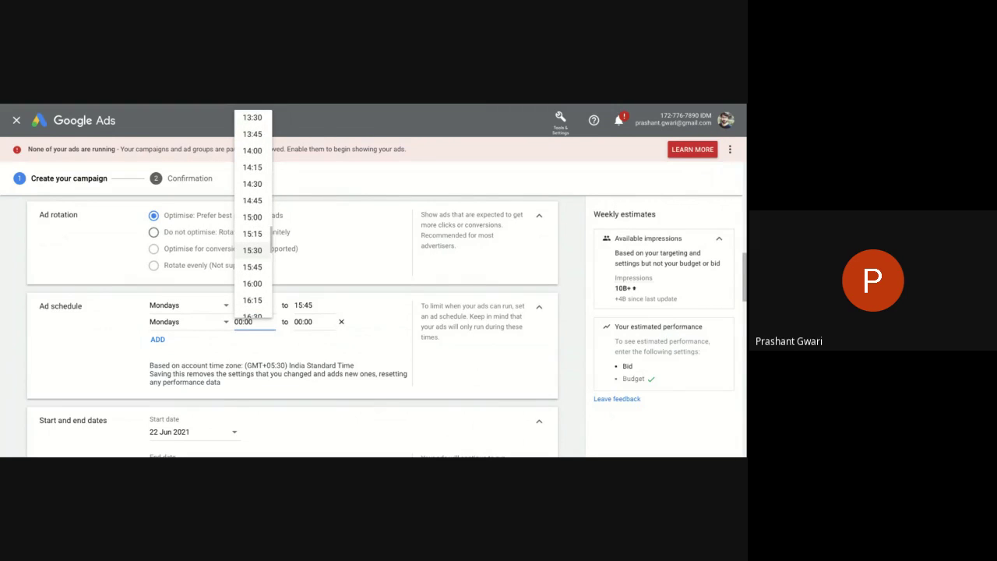
scroll(250, 307, "down", 3)
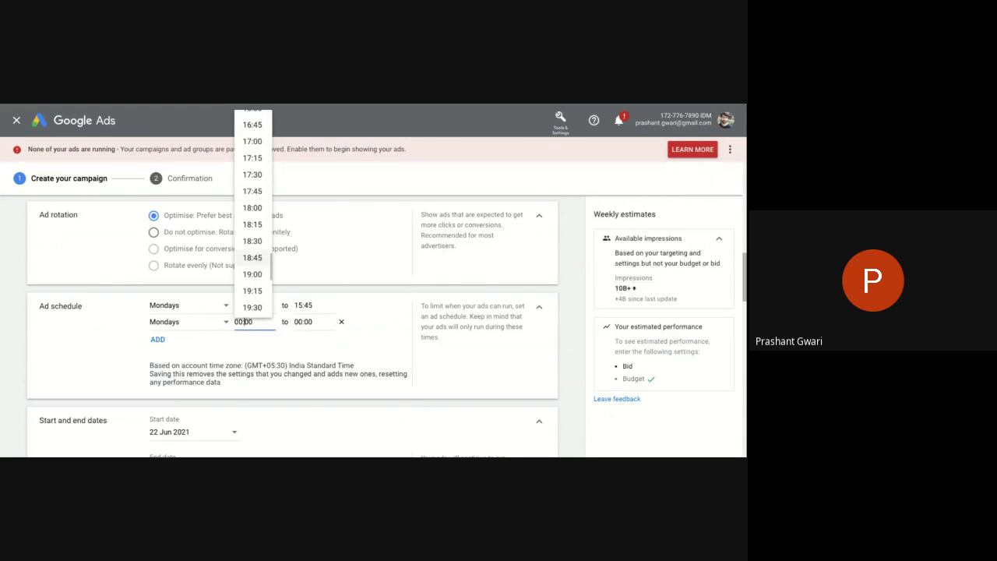
left_click(251, 307)
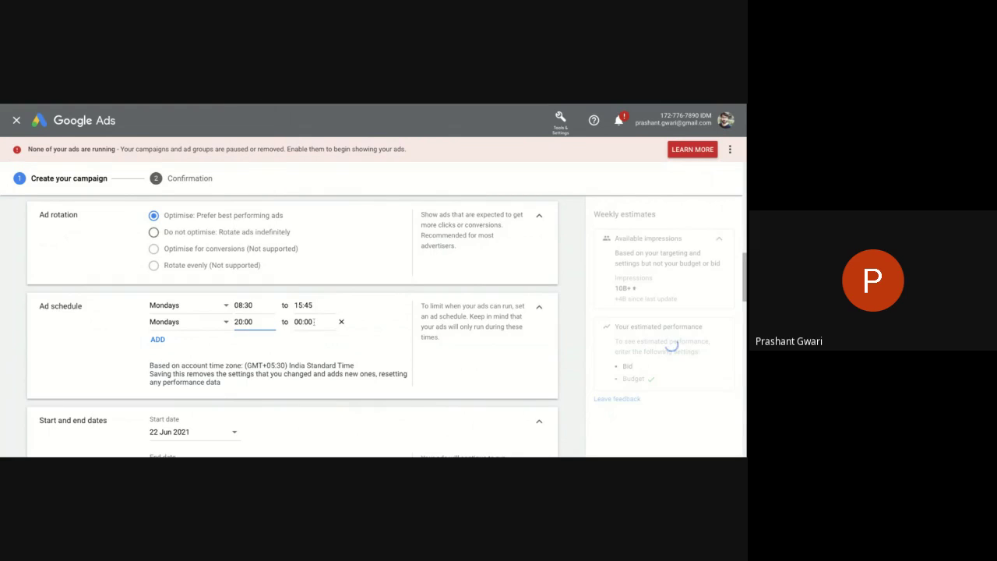
key("Tab")
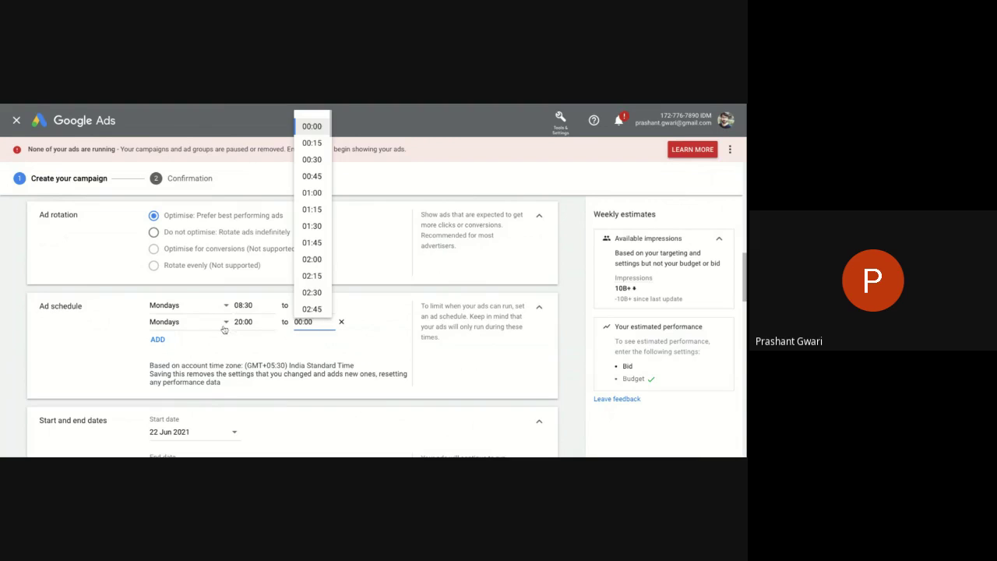
left_click(341, 323)
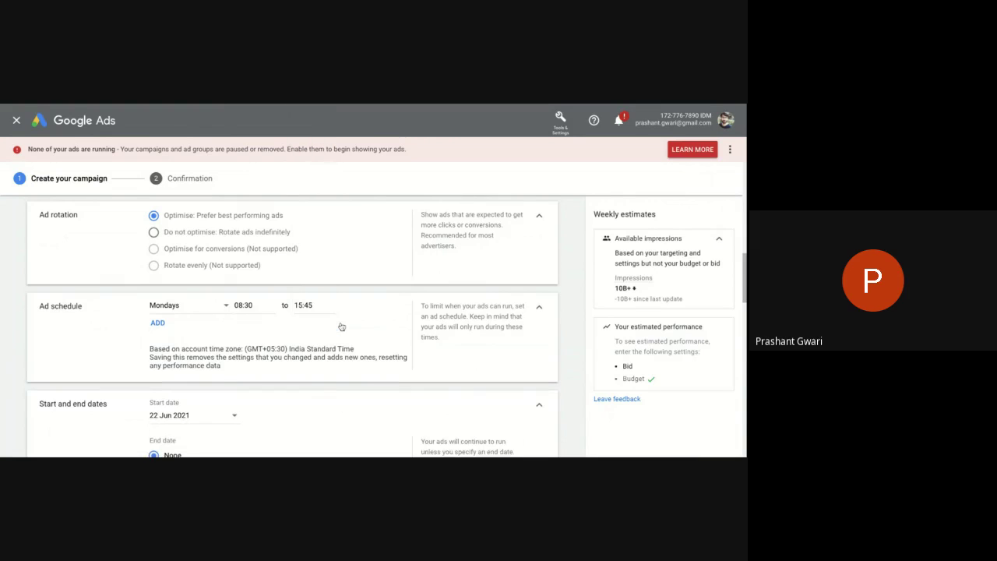
Step: Reset the ad schedule to all days from 00:00 to 00:00, replacing the Mondays slot
left_click(225, 307)
left_click(165, 148)
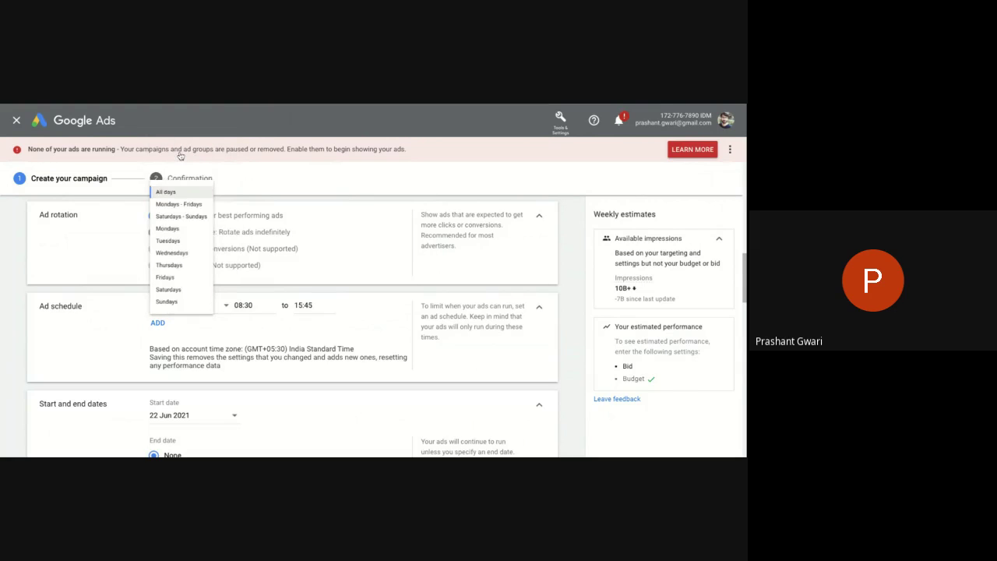
left_click(273, 305)
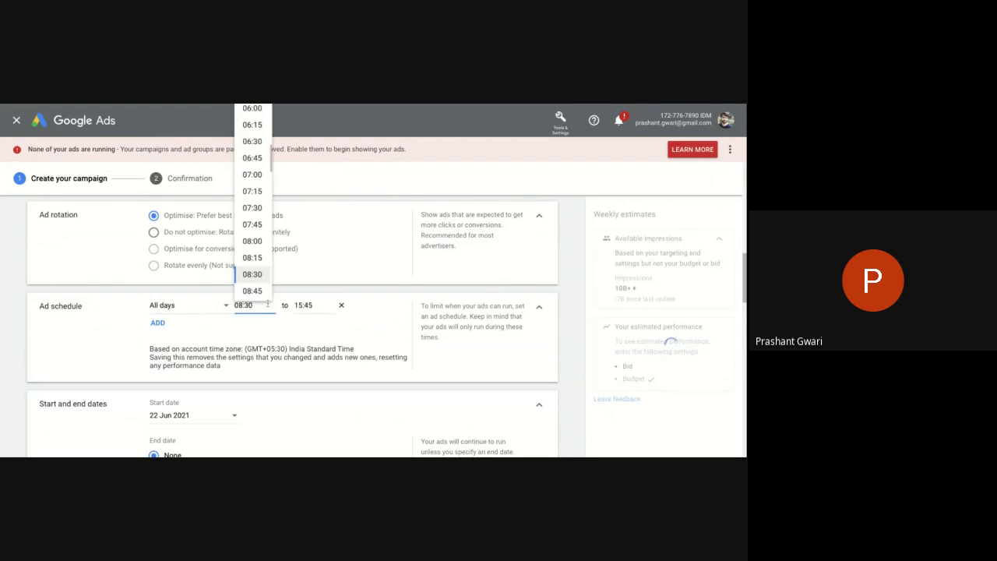
scroll(253, 233, "up", 10)
left_click(341, 306)
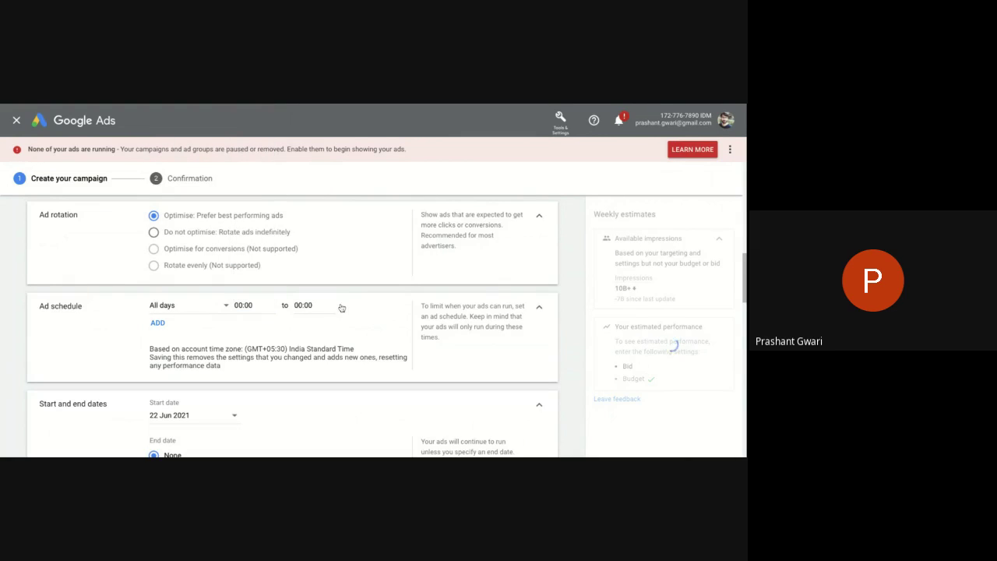
Step: Set the campaign's start date to 23 Jun 2021 and its end date to 25 Jun 2021
scroll(342, 308, "down", 2)
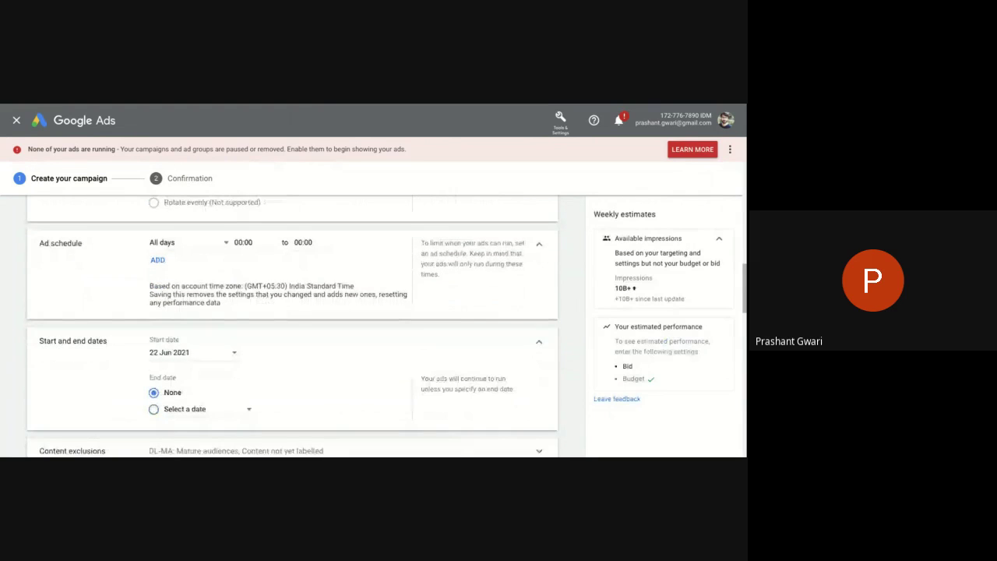
scroll(292, 278, "down", 3)
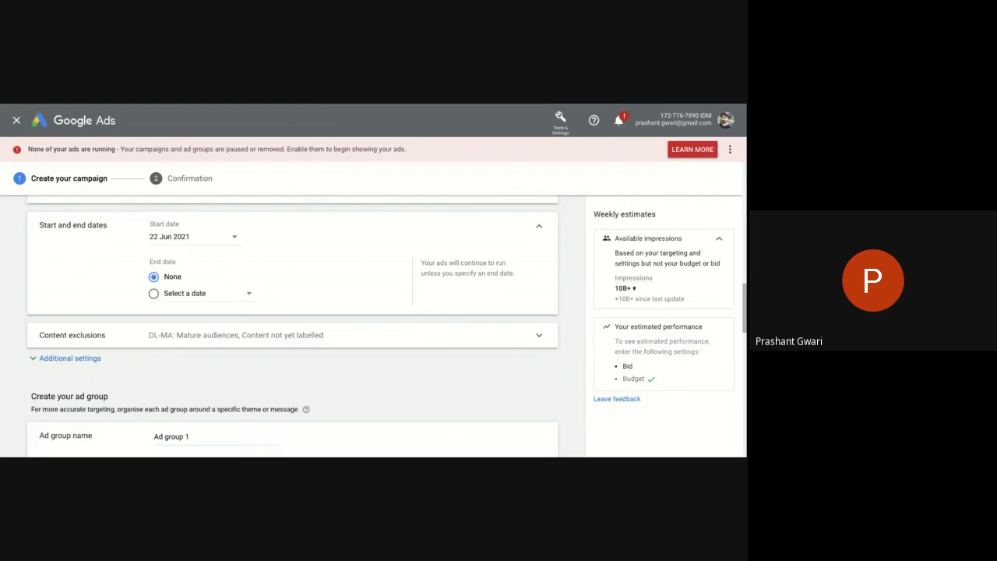
left_click(201, 240)
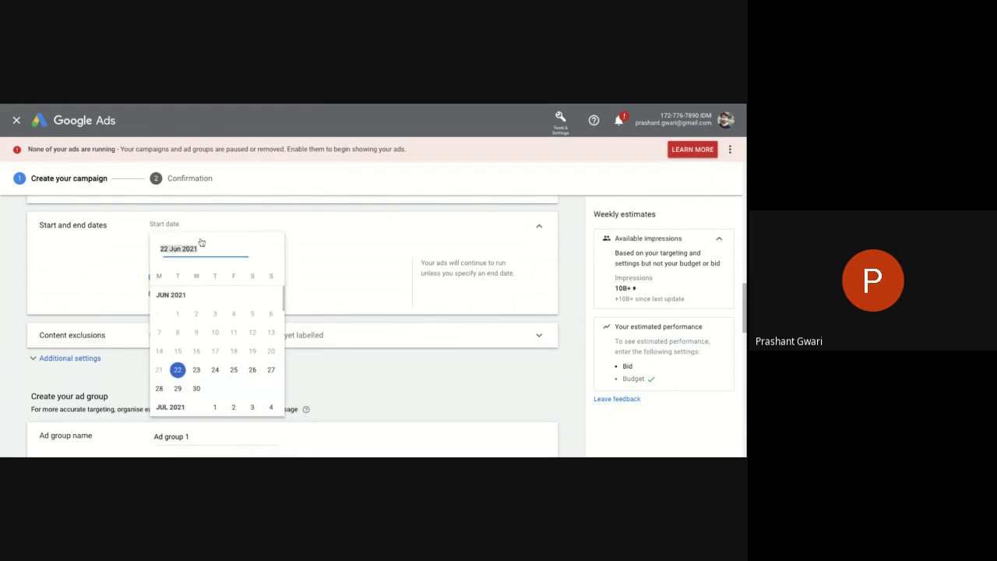
left_click(197, 369)
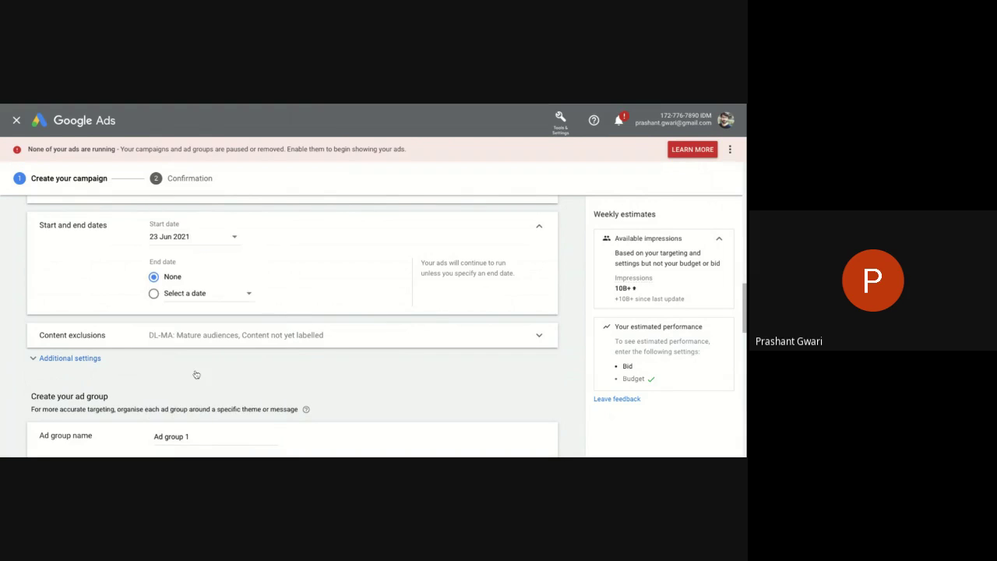
left_click(154, 294)
left_click(188, 299)
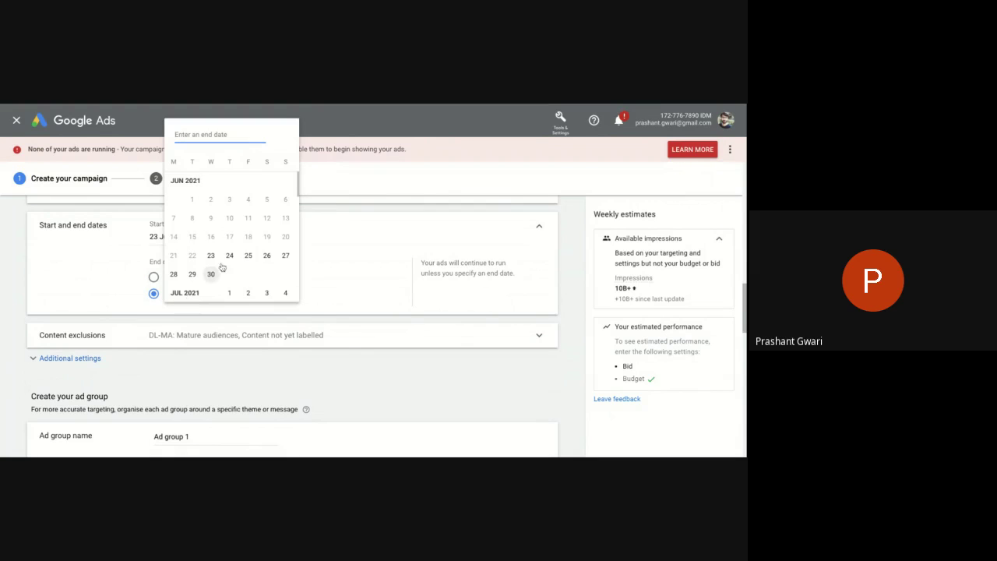
left_click(248, 256)
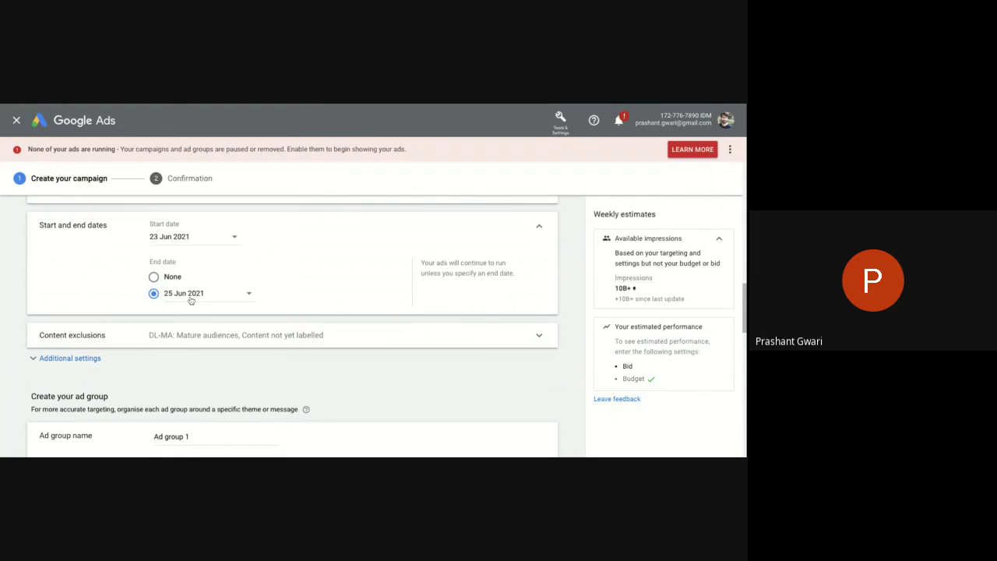
Step: Search the targeted audiences for "Digital marketing course" and select the Digital Marketing Courses audience for the ad group
scroll(271, 292, "down", 1)
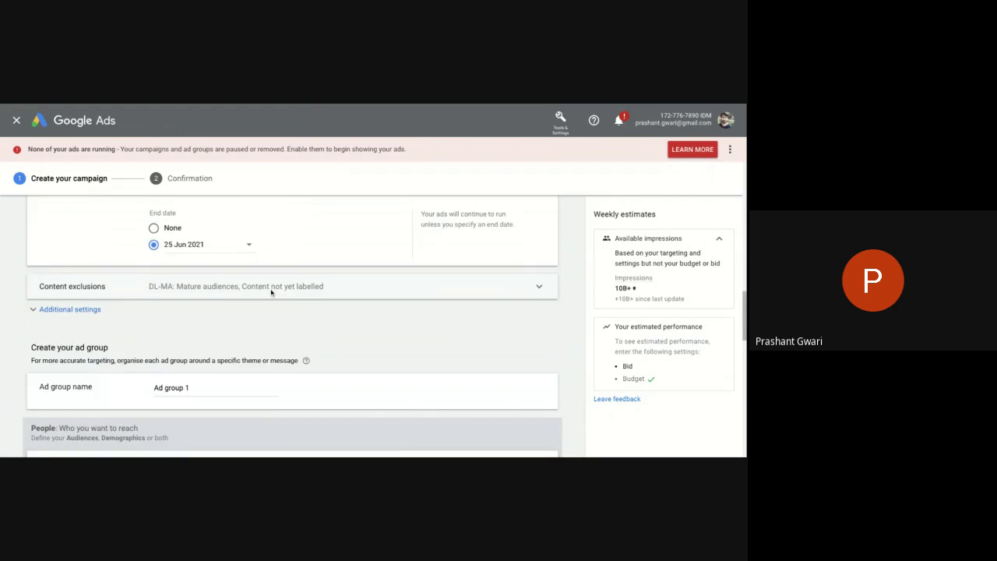
scroll(271, 292, "down", 3)
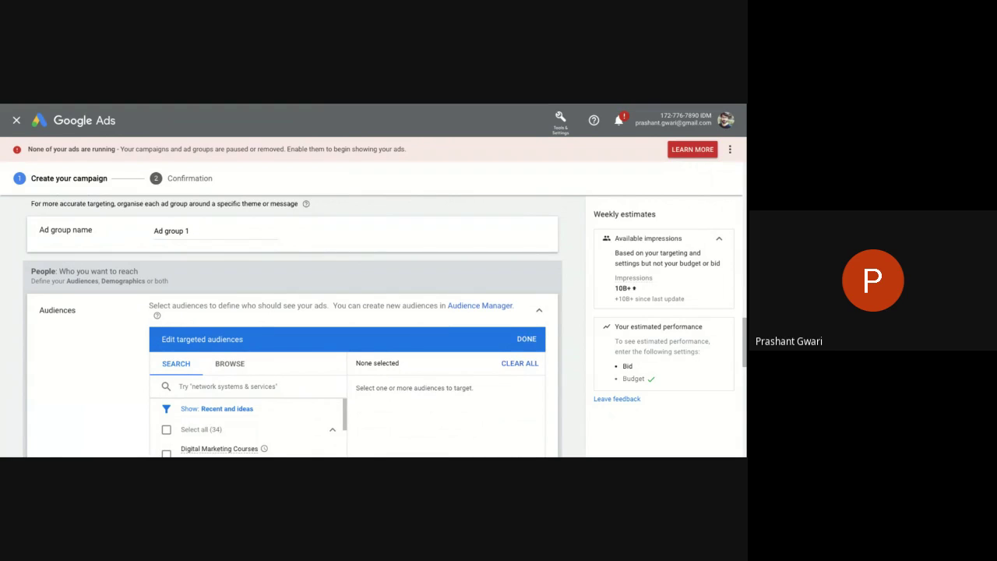
scroll(207, 253, "down", 3)
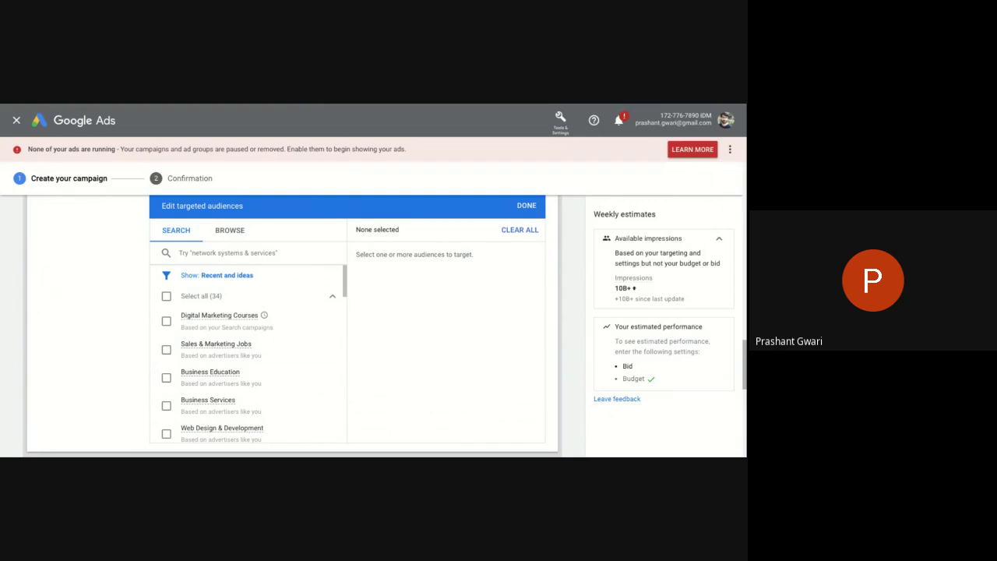
left_click(227, 253)
type("Di")
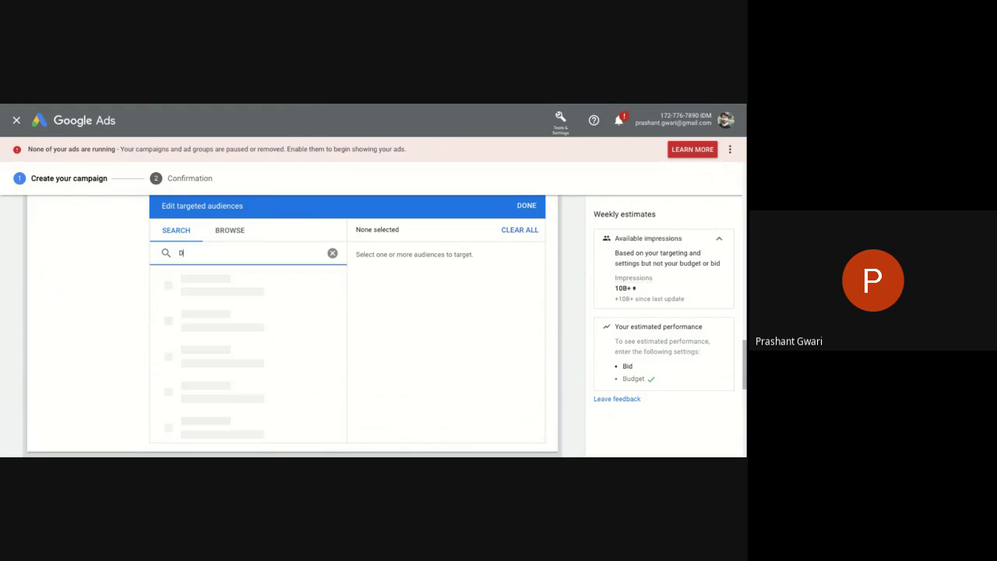
type("f")
key("BackSpace")
type("gital mark")
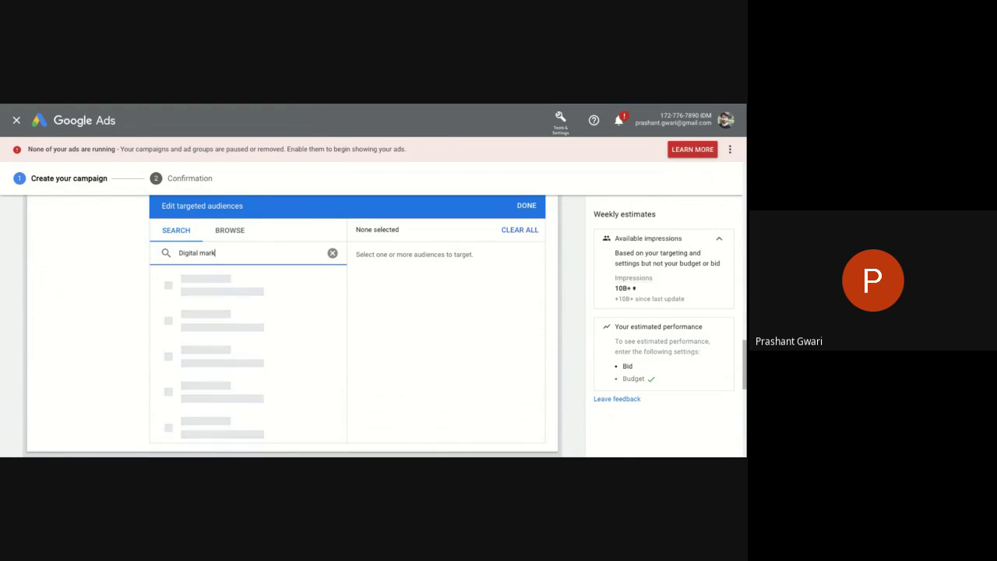
type("eting course")
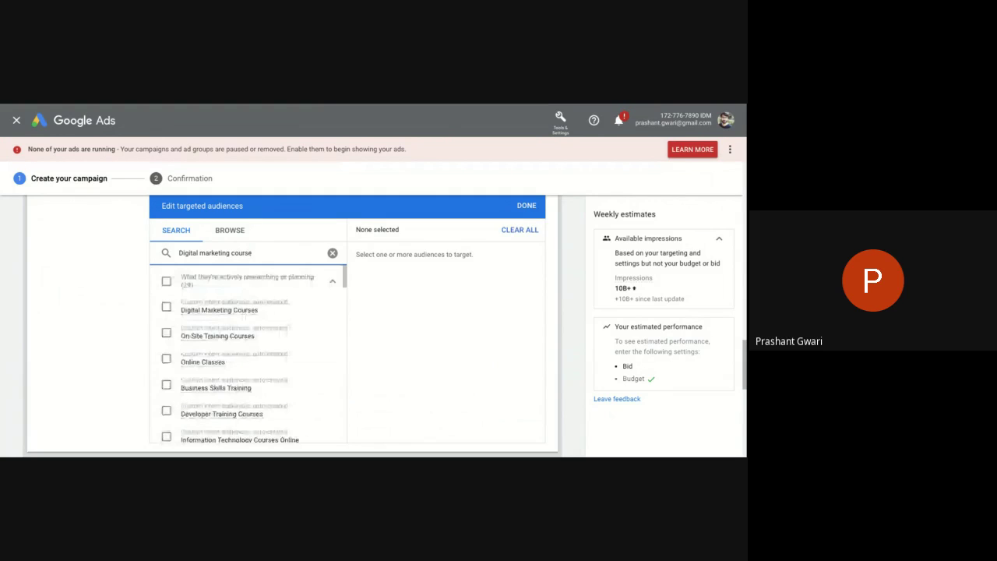
left_click(166, 308)
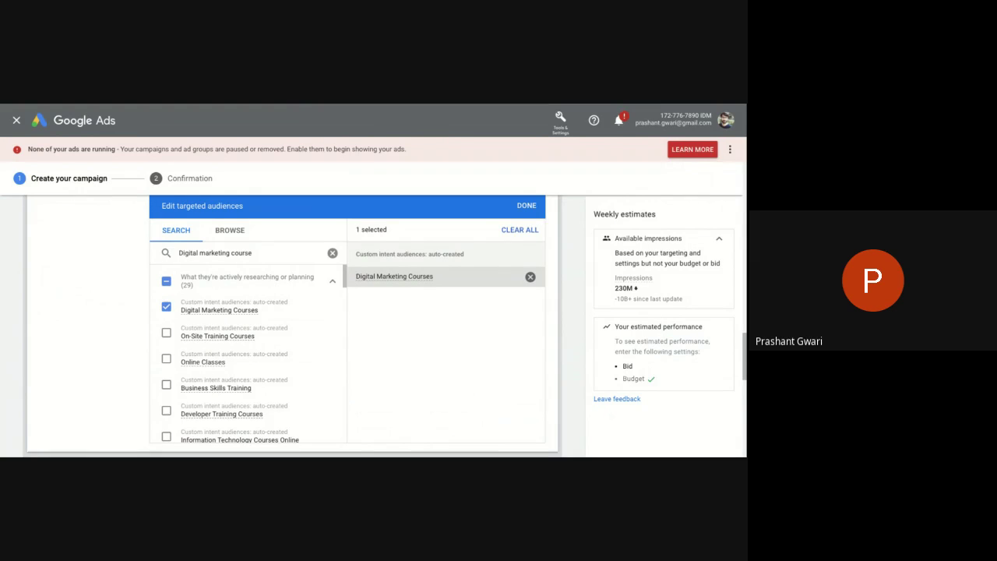
Step: Limit the ad group's age demographics to 18 - 24 and 25 - 34, excluding all older groups and Unknown
scroll(363, 327, "down", 3)
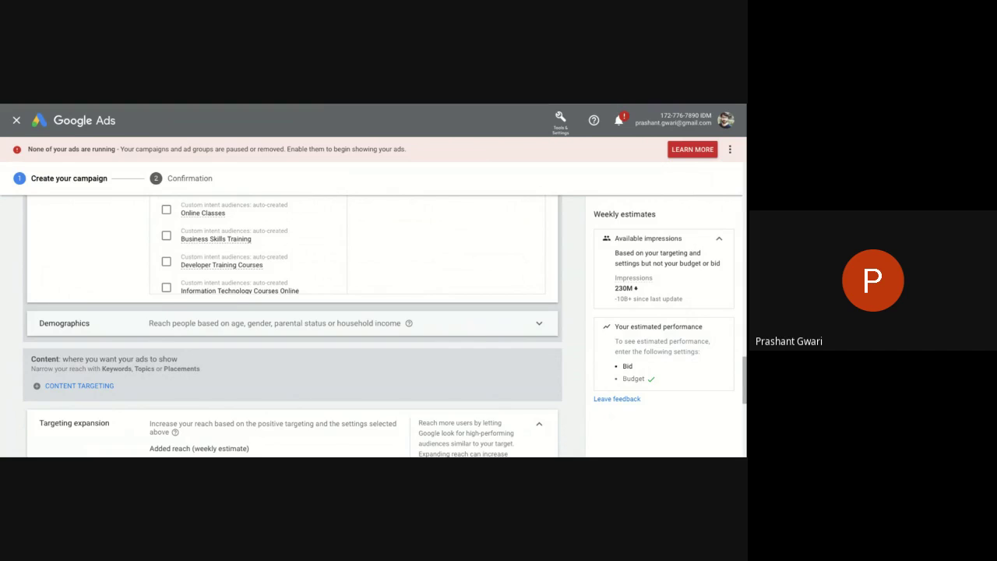
left_click(292, 323)
scroll(292, 323, "down", 1)
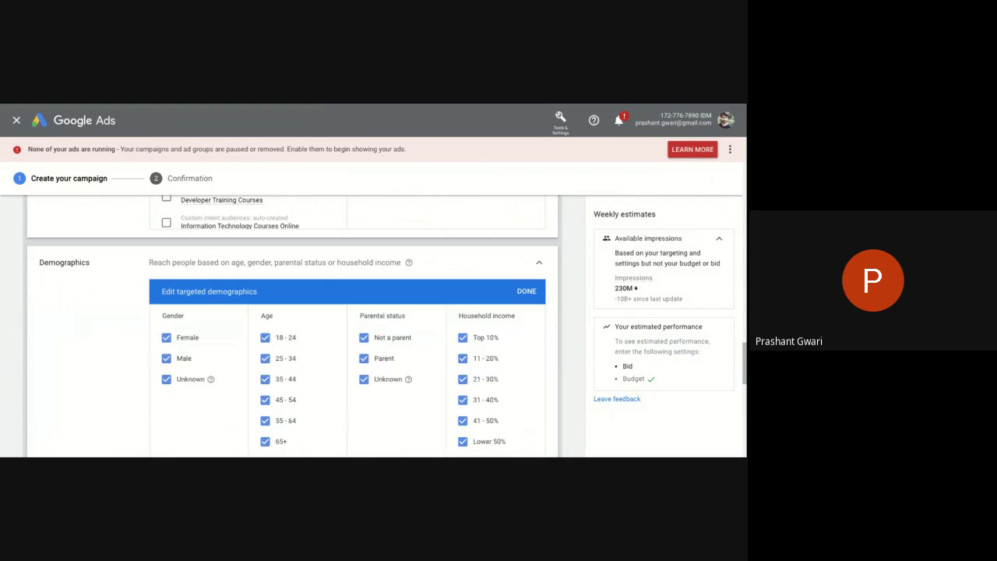
scroll(179, 335, "down", 1)
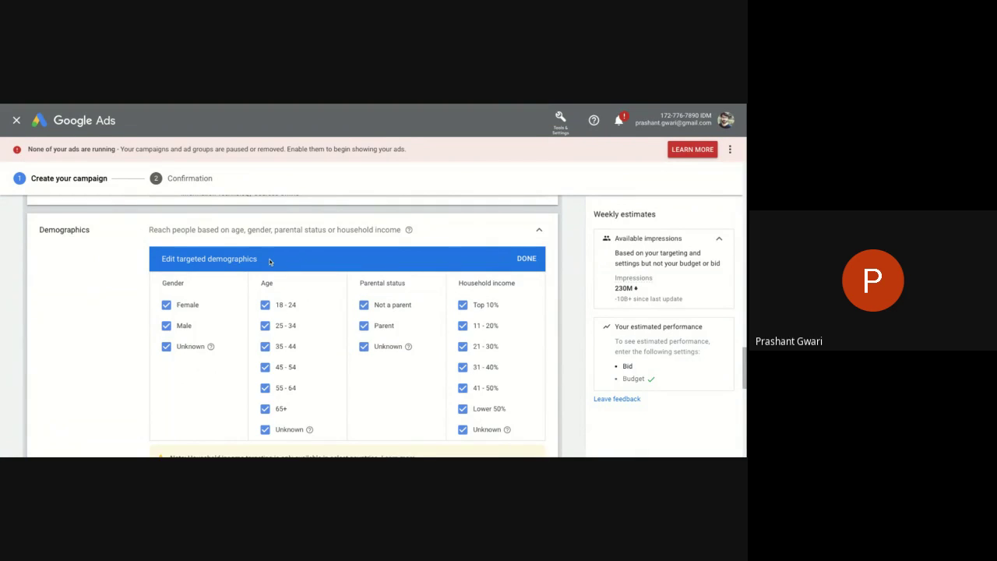
left_click(264, 348)
left_click(265, 366)
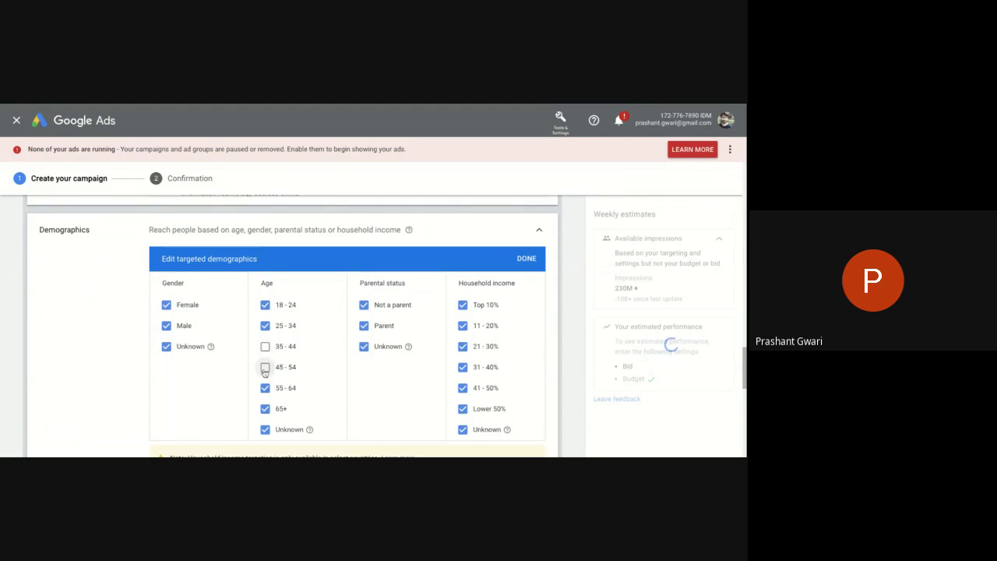
left_click(265, 388)
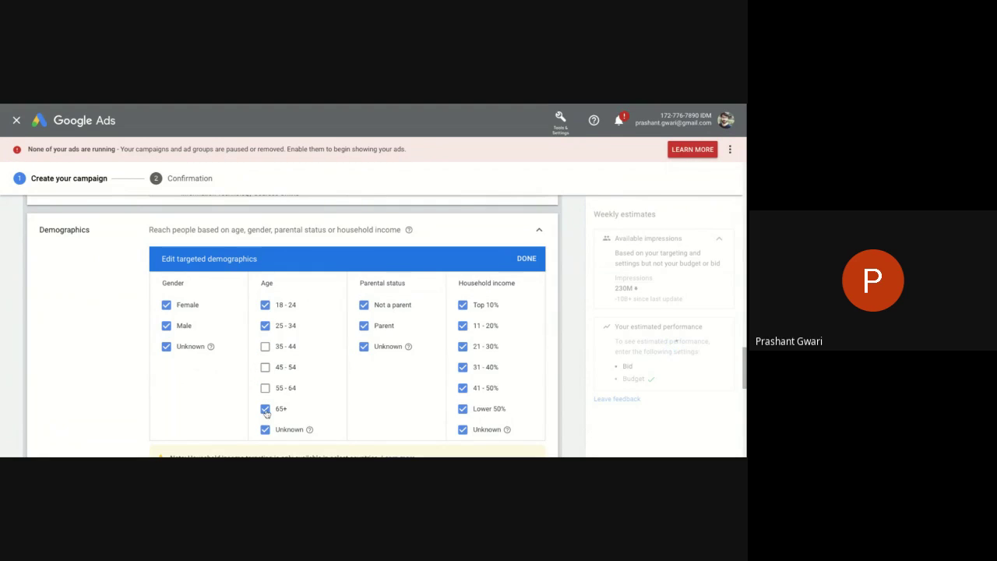
left_click(265, 408)
left_click(265, 430)
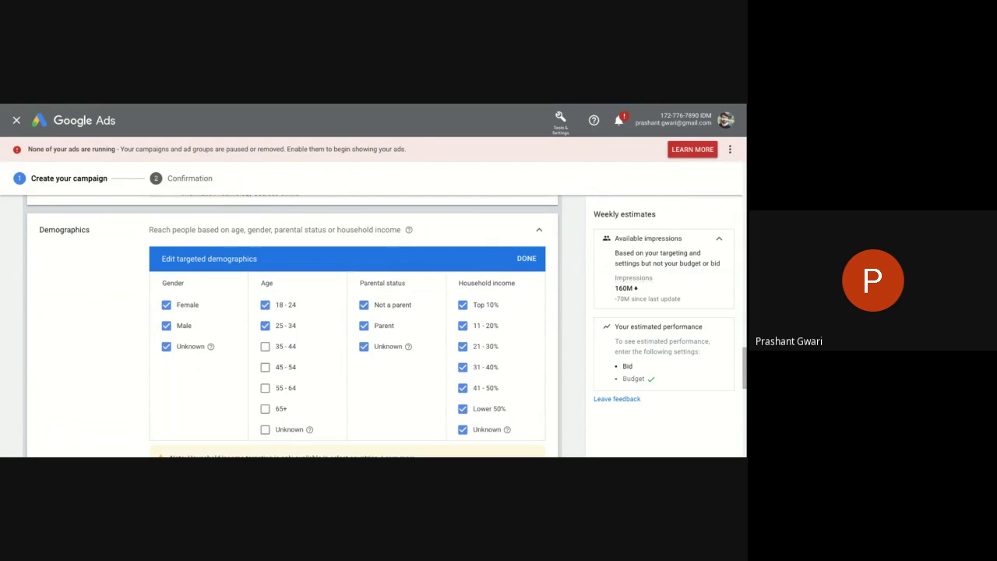
Step: Set the ad group's viewable CPM bid to ₹10
scroll(292, 327, "down", 1)
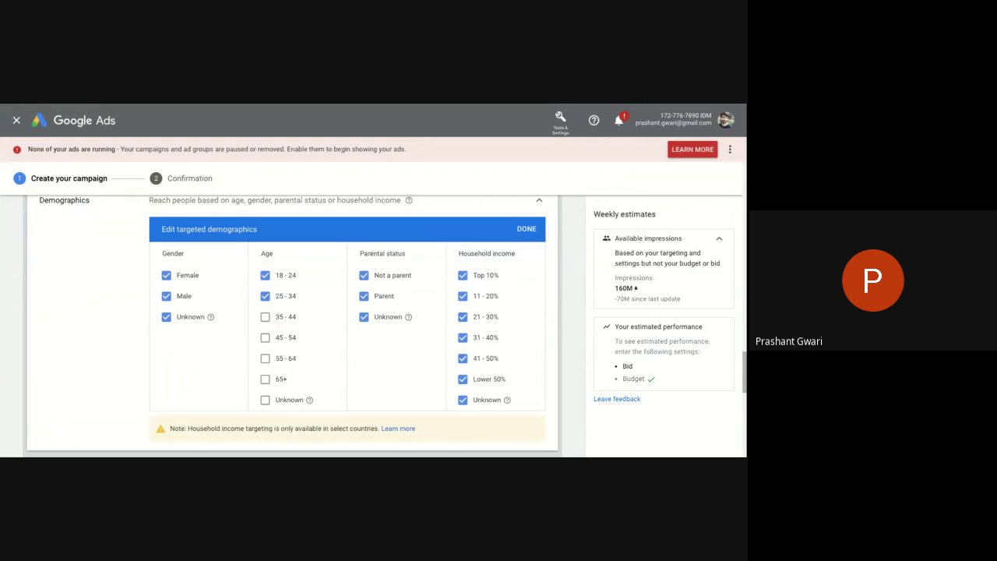
scroll(292, 327, "down", 1)
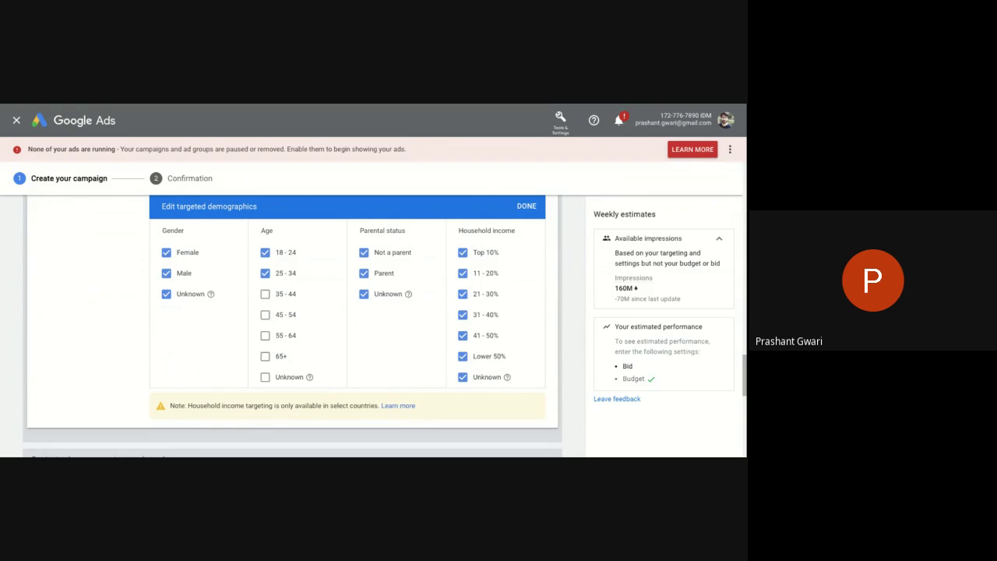
scroll(292, 328, "down", 1)
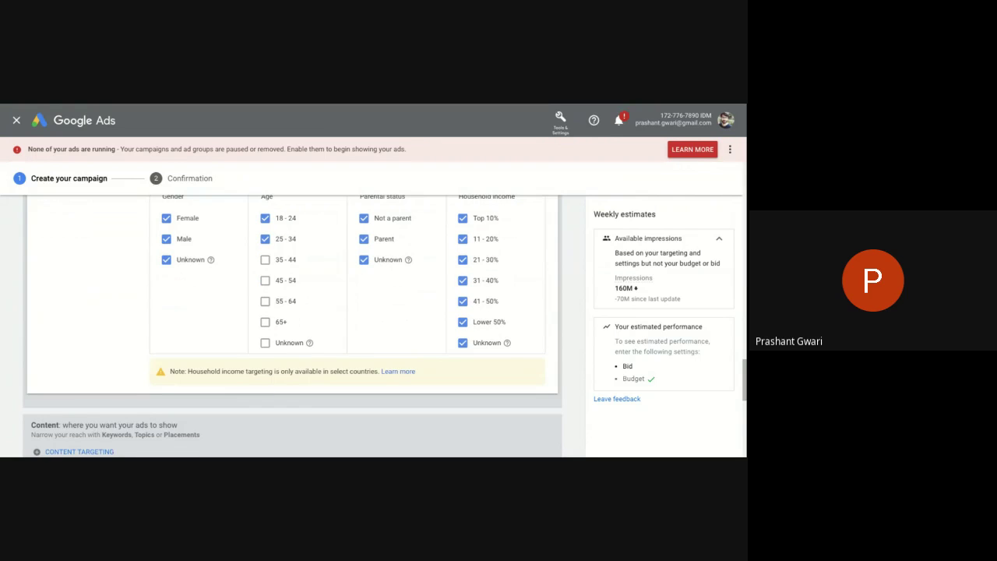
scroll(292, 327, "down", 4)
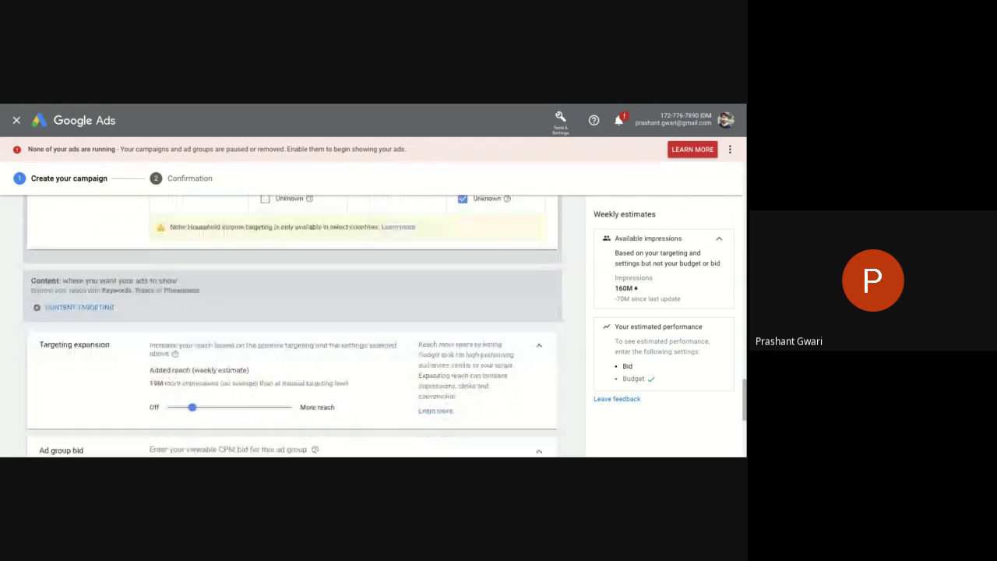
scroll(292, 327, "down", 2)
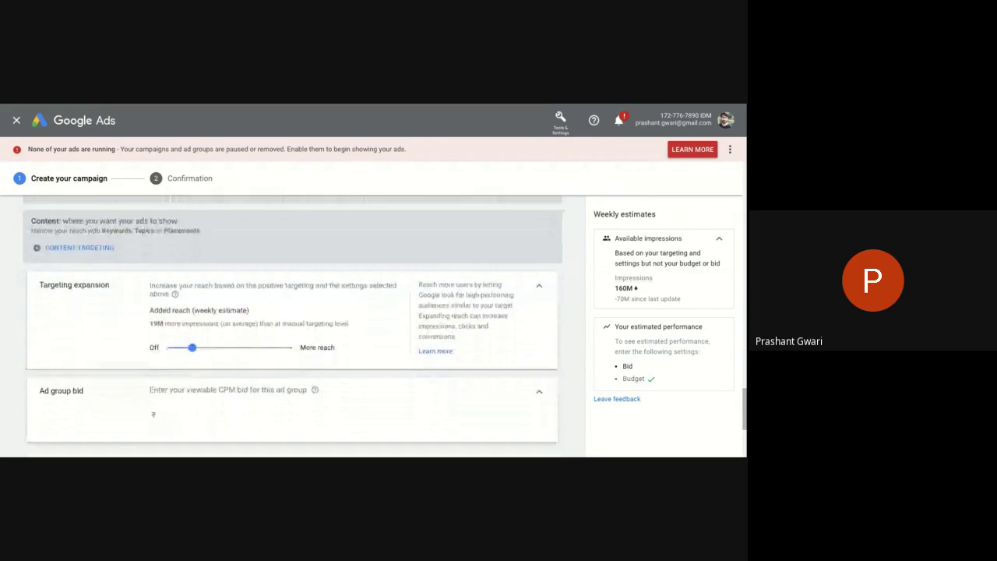
scroll(436, 342, "down", 1)
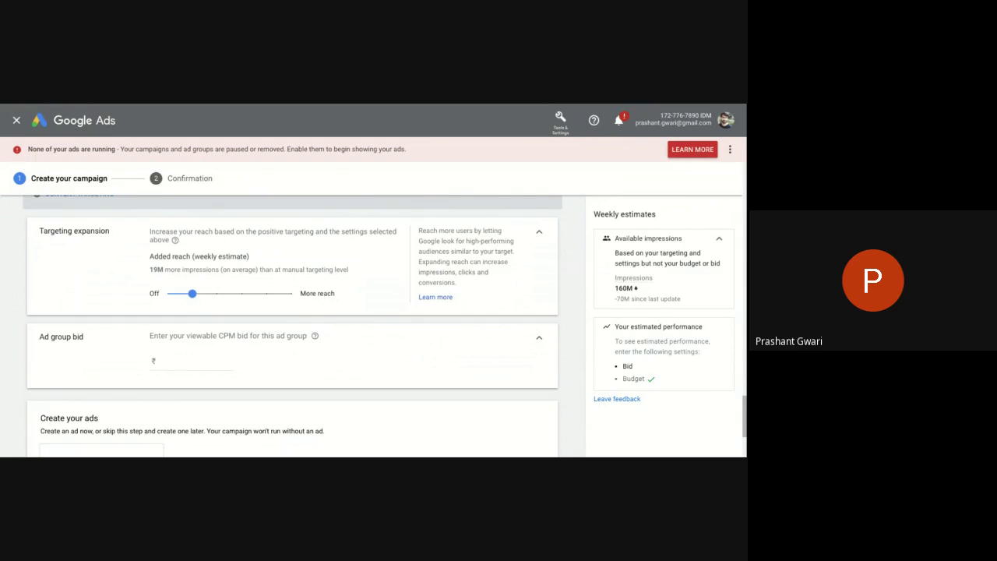
scroll(292, 322, "down", 1)
scroll(73, 285, "down", 1)
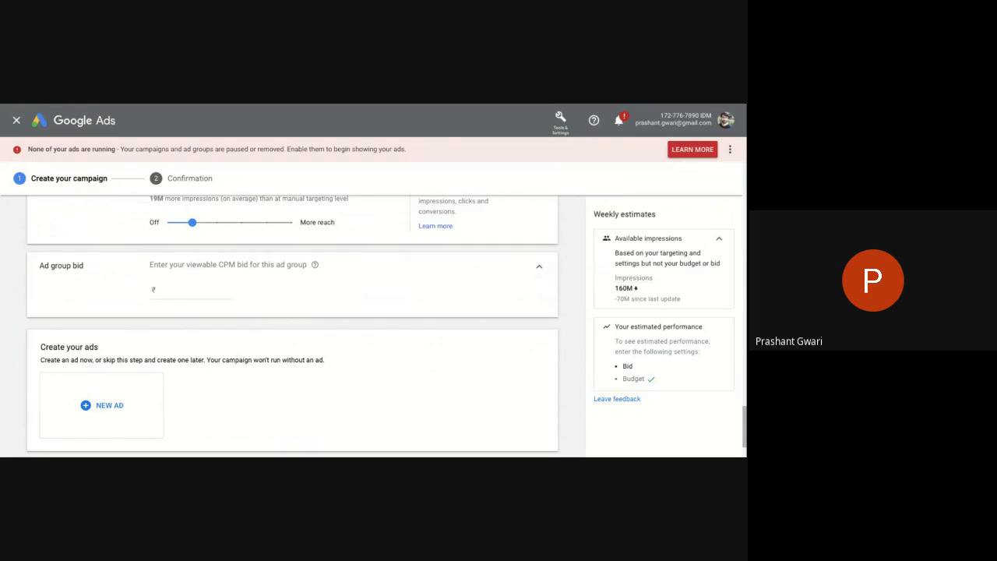
left_click(188, 289)
type("10")
left_click(282, 291)
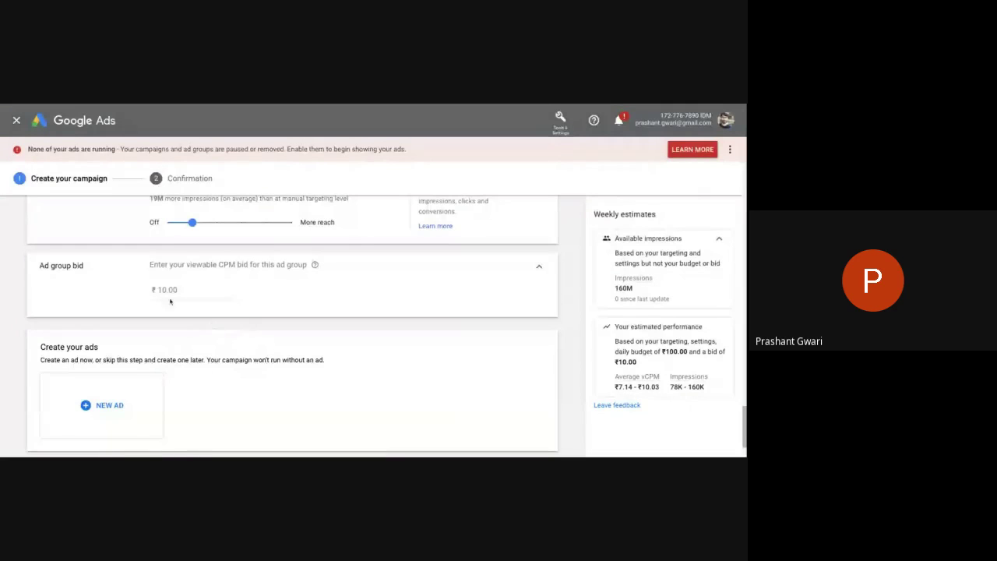
Step: Change the ad group's viewable CPM bid to ₹20
left_click(161, 290)
key("ctrl+a")
key("BackSpace")
type("2")
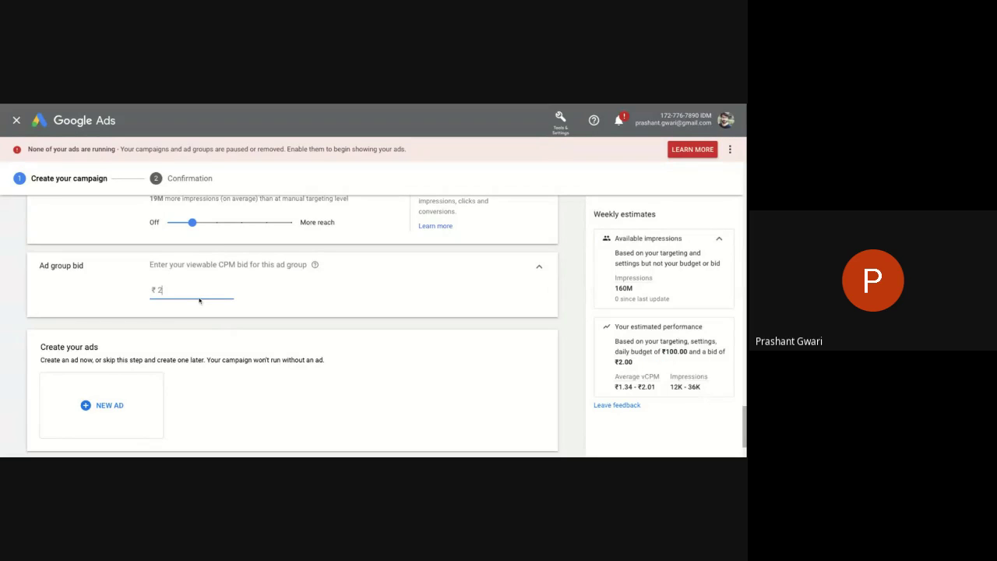
type("0")
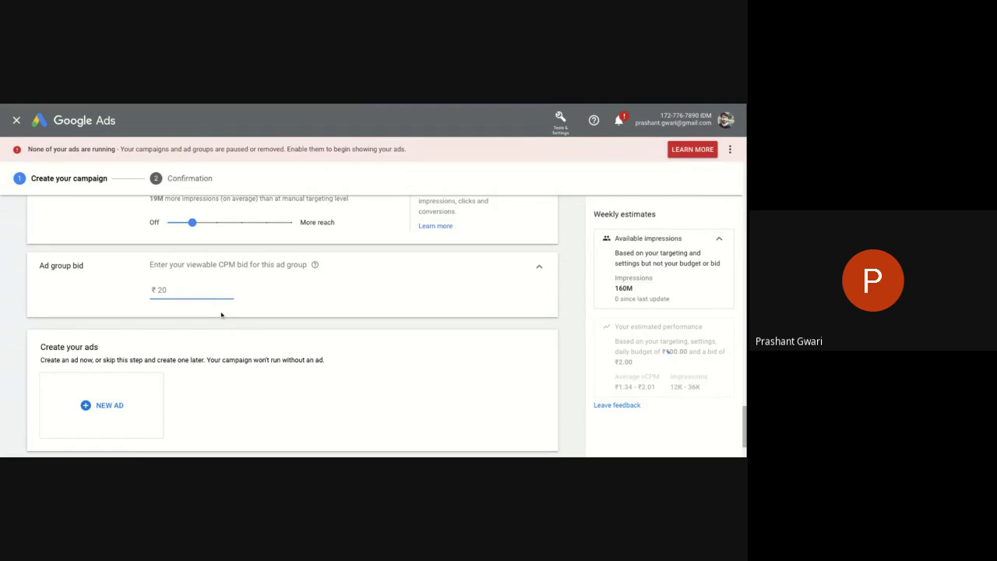
left_click(221, 314)
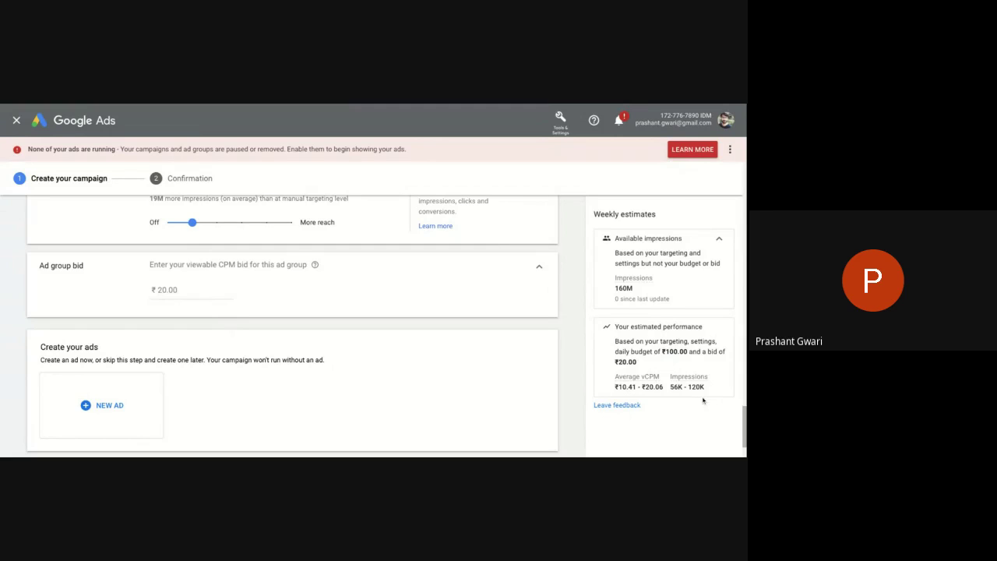
Step: Review the campaign's dates, ad rotation, budget, bidding and audience settings before finalizing the ad group bid
mouse_move(316, 268)
scroll(163, 303, "up", 3)
left_click(163, 303)
scroll(163, 303, "up", 10)
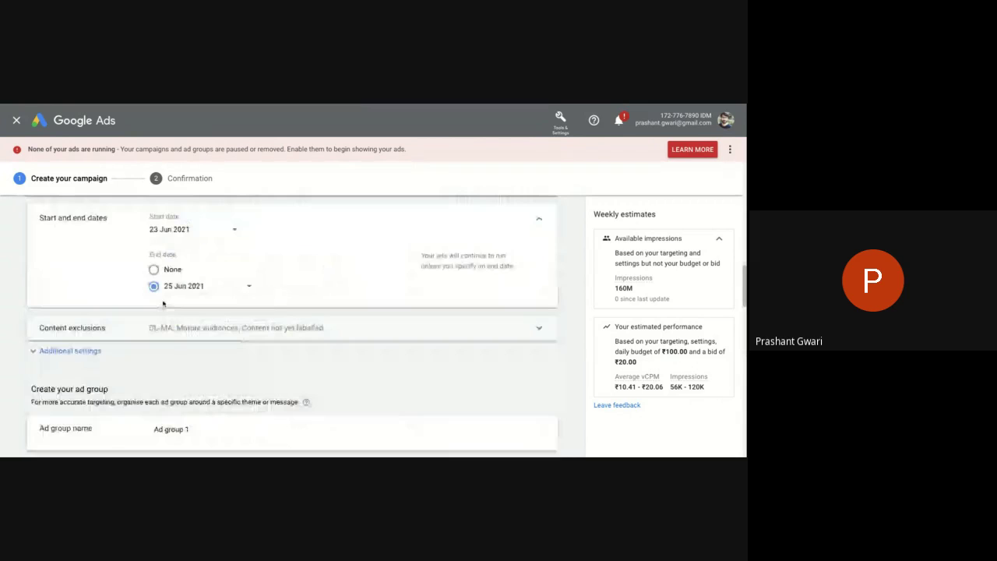
scroll(161, 324, "up", 2)
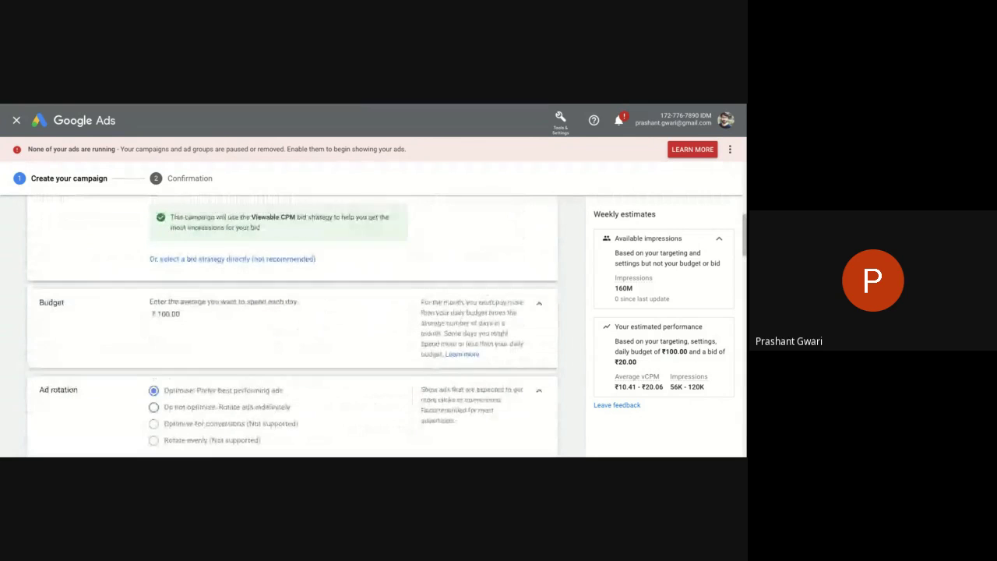
scroll(161, 324, "up", 2)
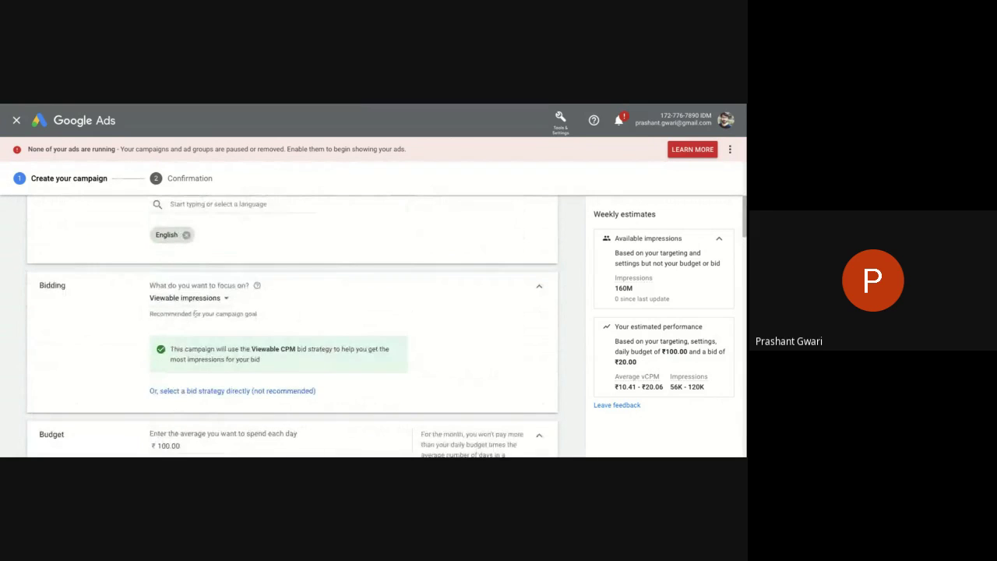
scroll(195, 313, "down", 5)
scroll(196, 313, "down", 4)
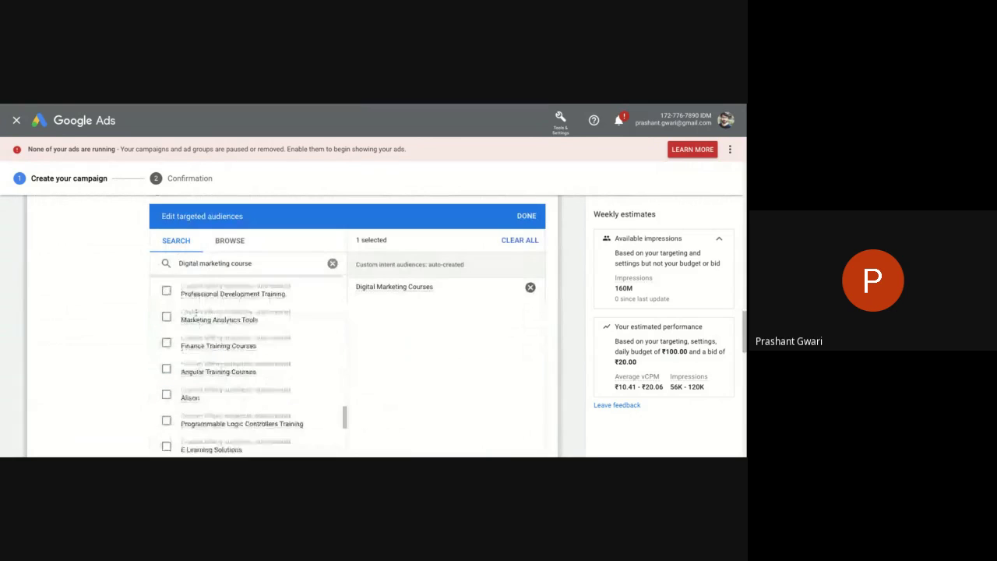
scroll(83, 376, "down", 6)
scroll(84, 377, "down", 2)
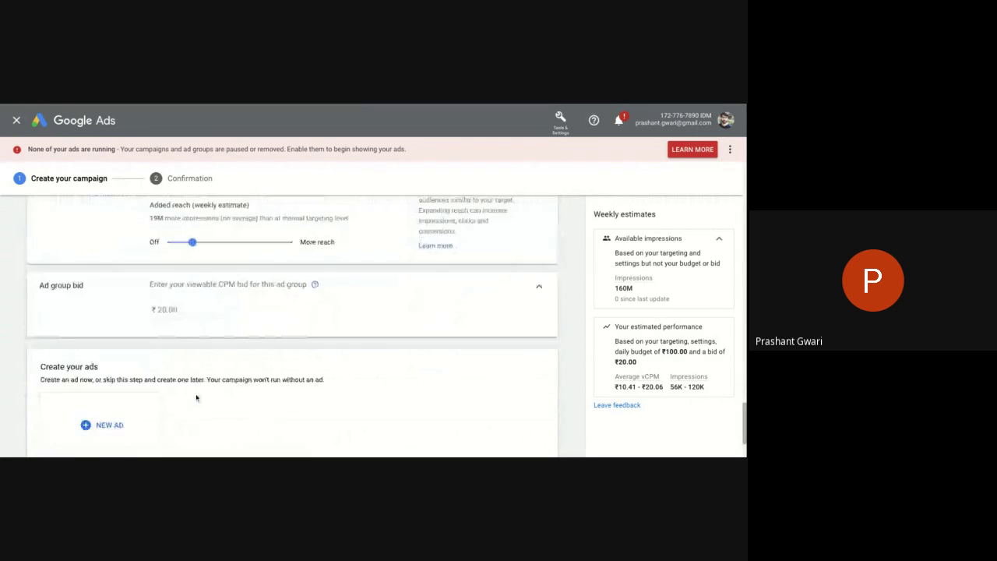
Step: Set the ad group's viewable CPM bid back to ₹10
left_click(163, 277)
key("ctrl+a")
key("BackSpace")
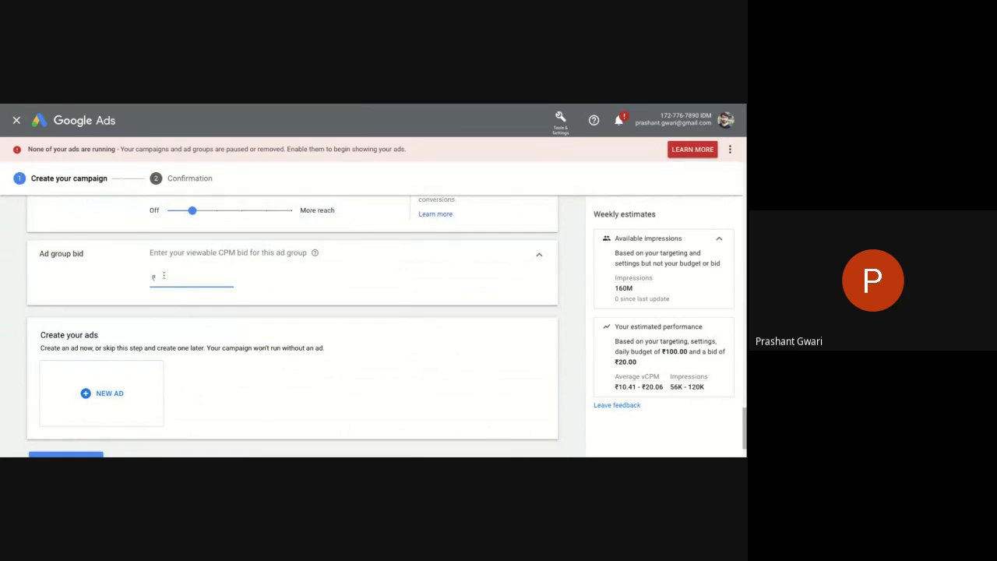
type("1")
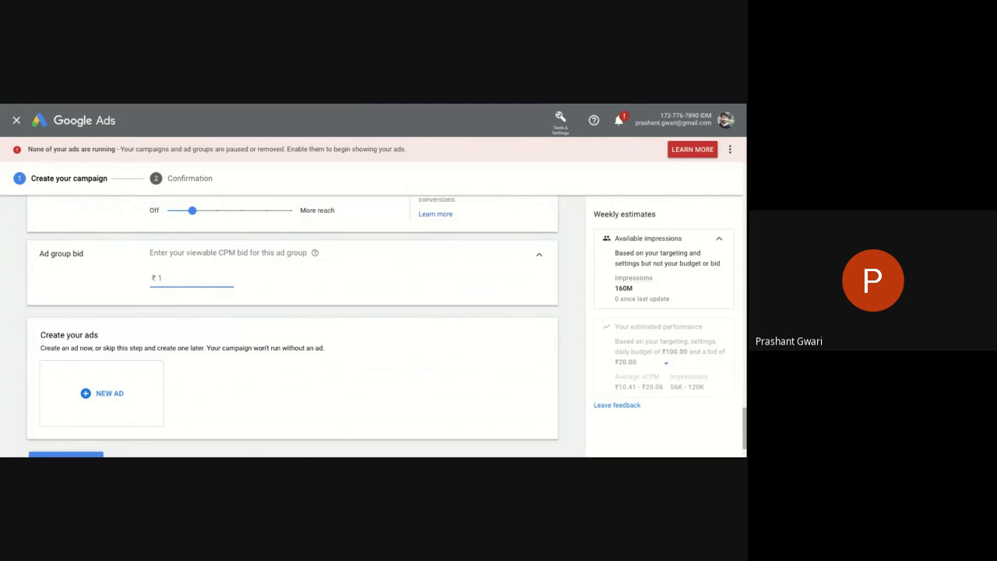
type("0")
key("Tab")
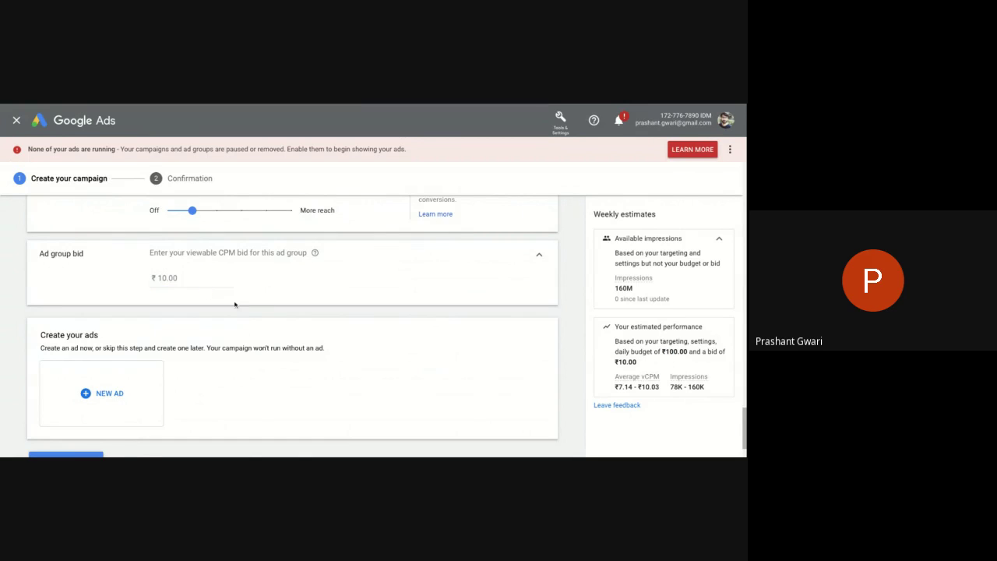
Step: Create the campaign without adding an ad, and return to the overview of all campaigns
scroll(260, 318, "down", 1)
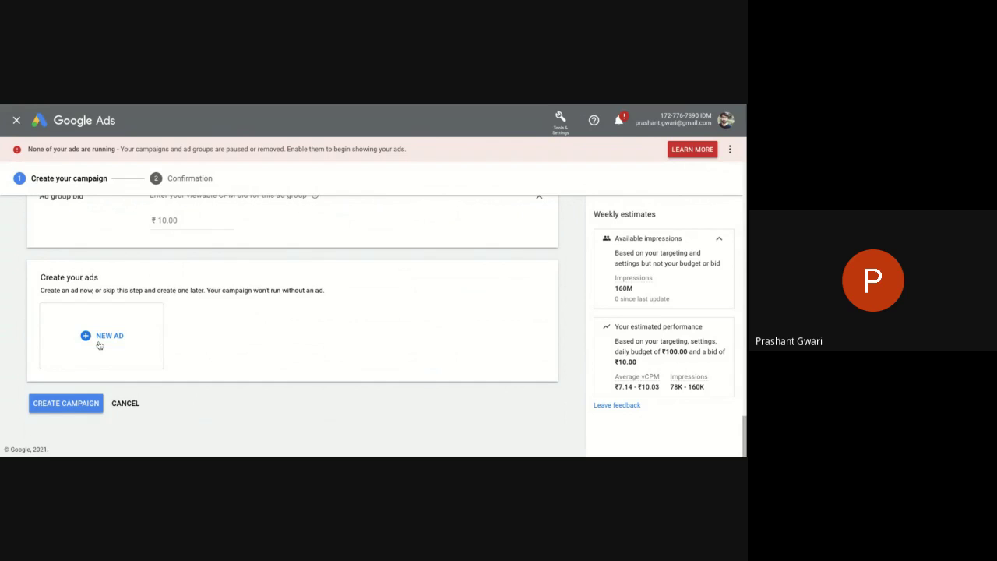
left_click(79, 405)
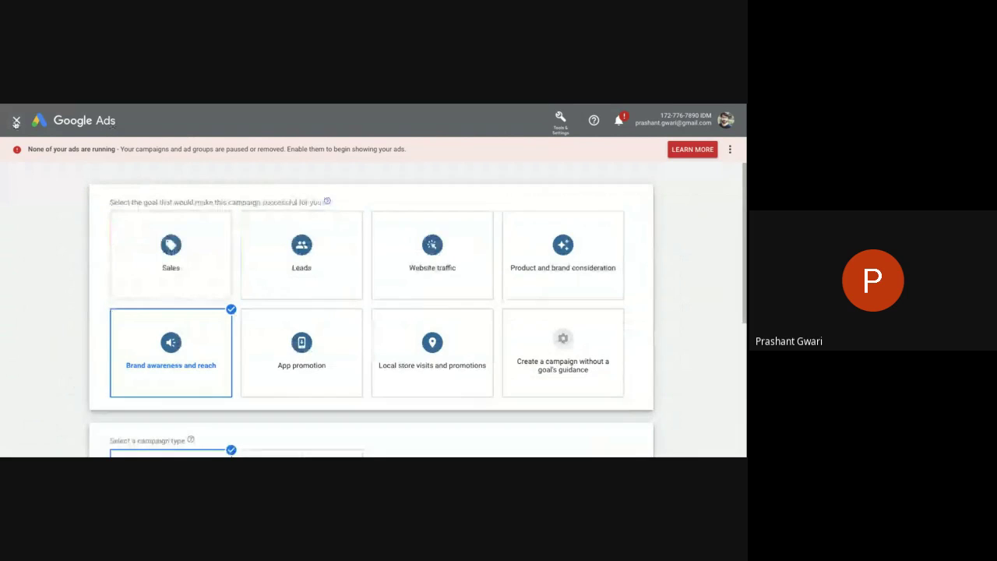
left_click(16, 121)
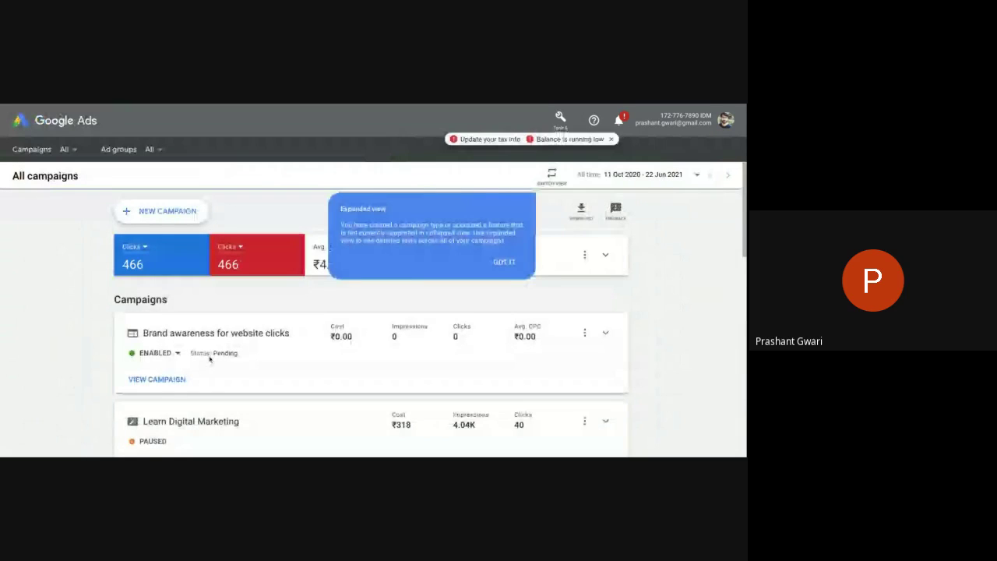
Step: Open the "Brand awareness for website clicks" campaign, dismiss the Expanded view notice and look over its ad groups and summary
left_click(167, 379)
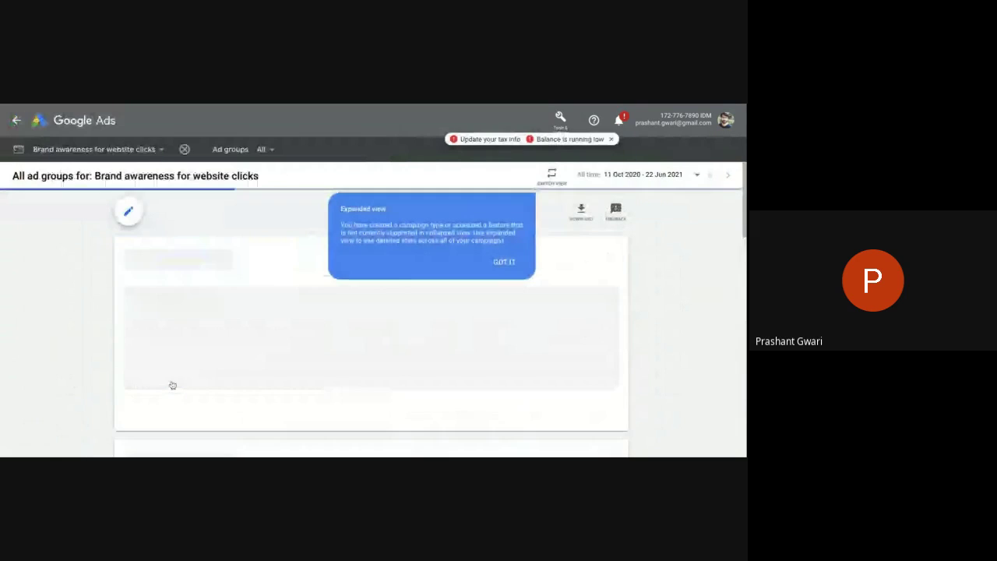
left_click(504, 262)
scroll(391, 302, "down", 1)
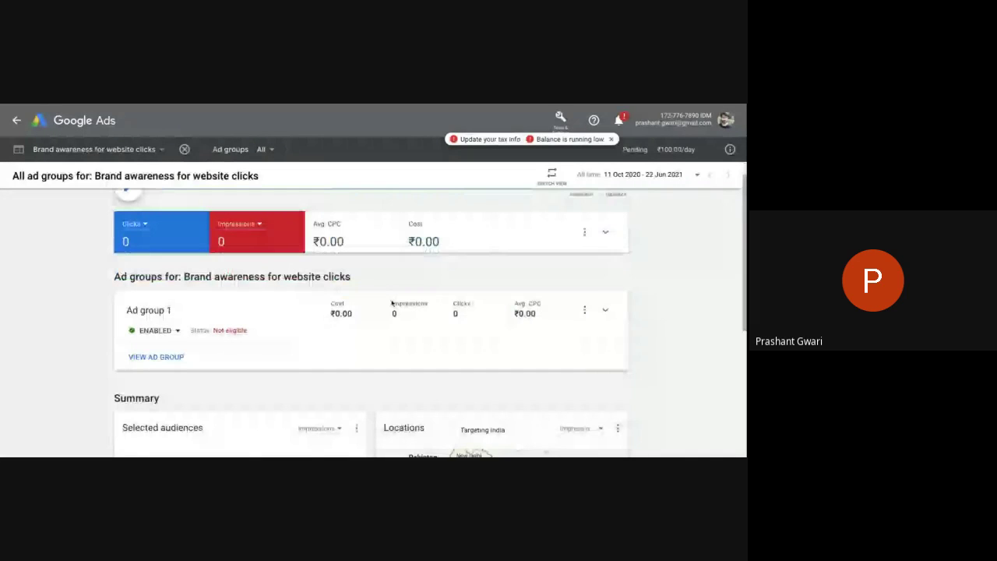
scroll(312, 320, "down", 3)
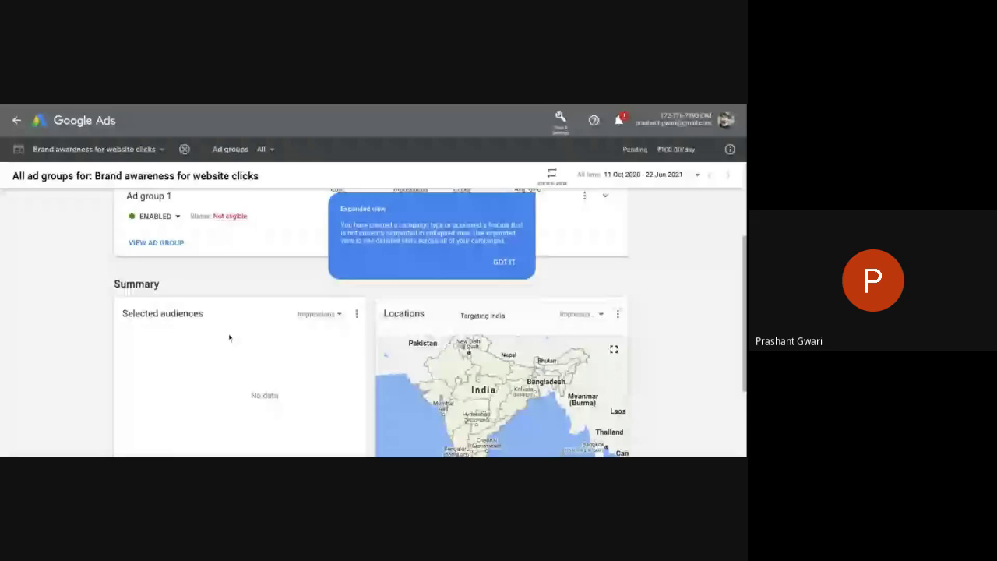
scroll(229, 338, "up", 3)
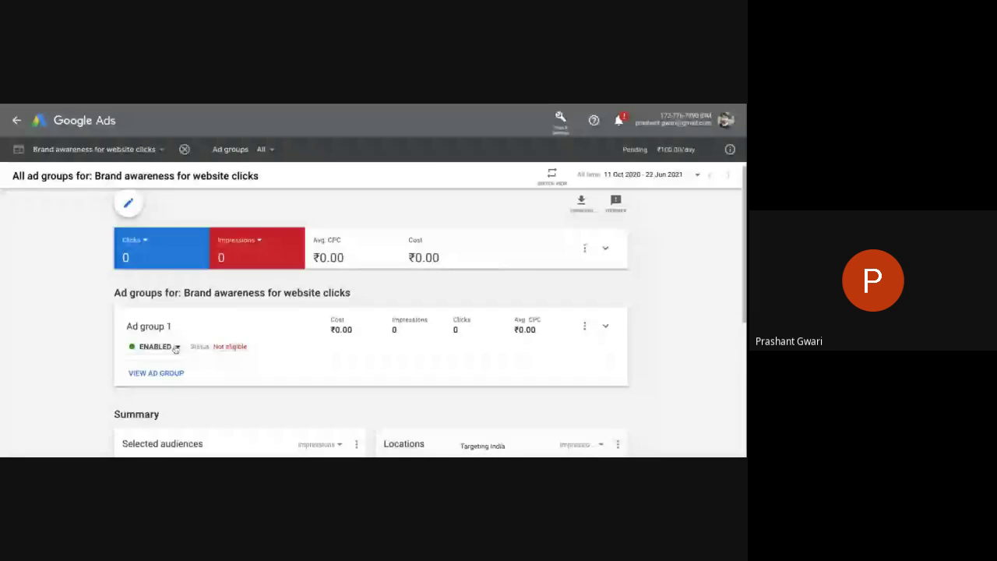
Step: Open Ad group 1 of the campaign and start creating a new ad in it
left_click(156, 346)
left_click(211, 375)
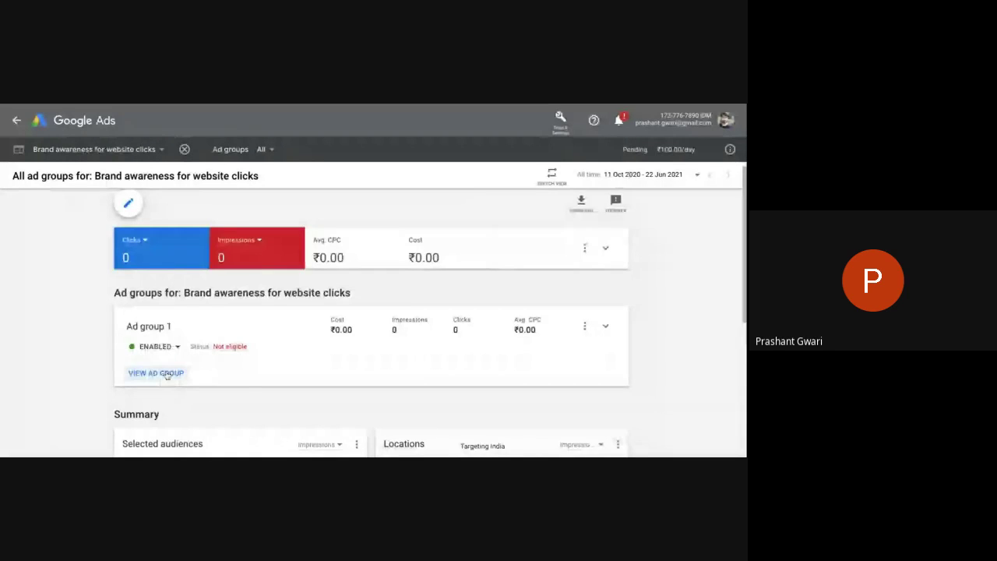
left_click(165, 374)
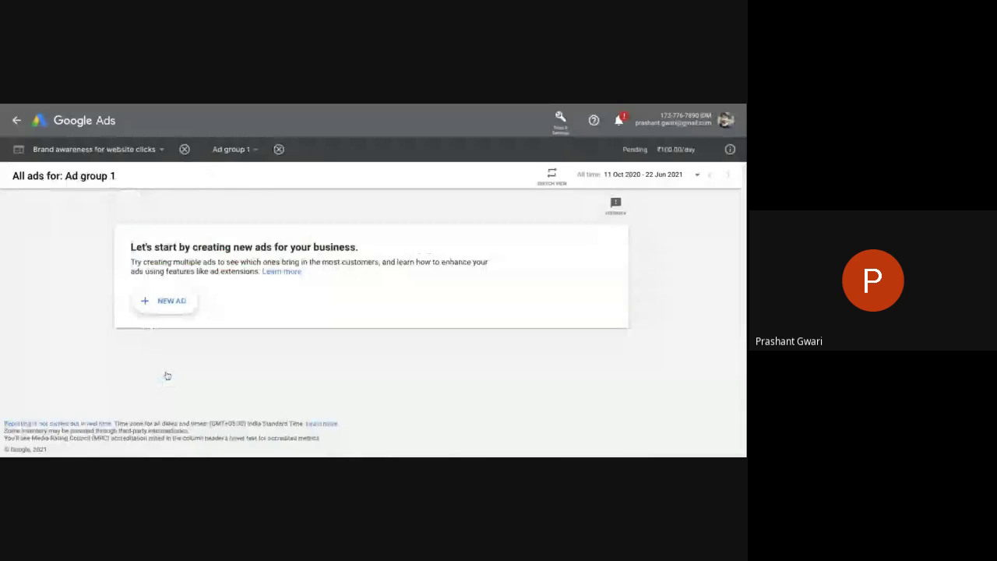
left_click(167, 302)
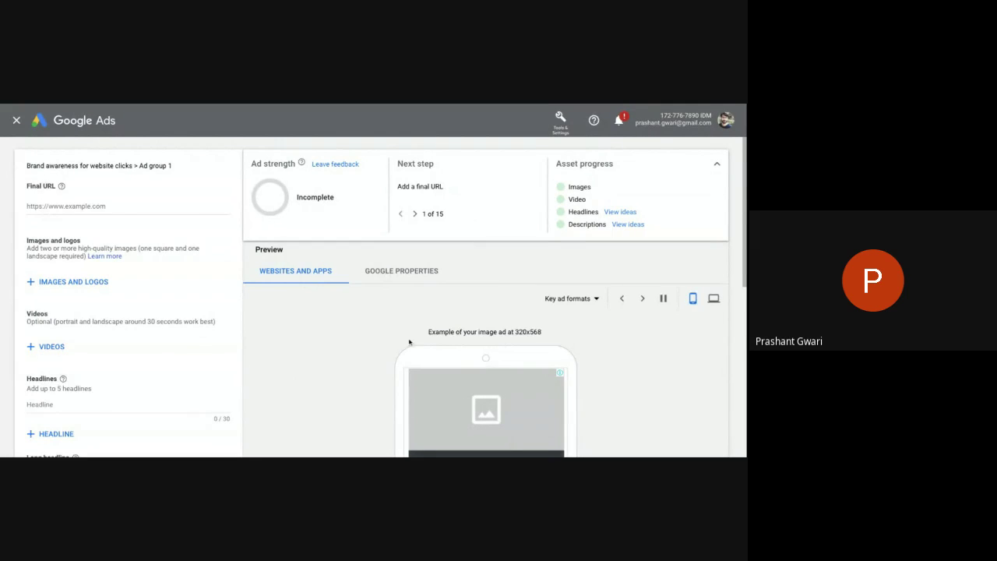
Step: Switch the ad preview to desktop and examine the example ad formats along with the asset fields the new ad requires
scroll(410, 343, "down", 2)
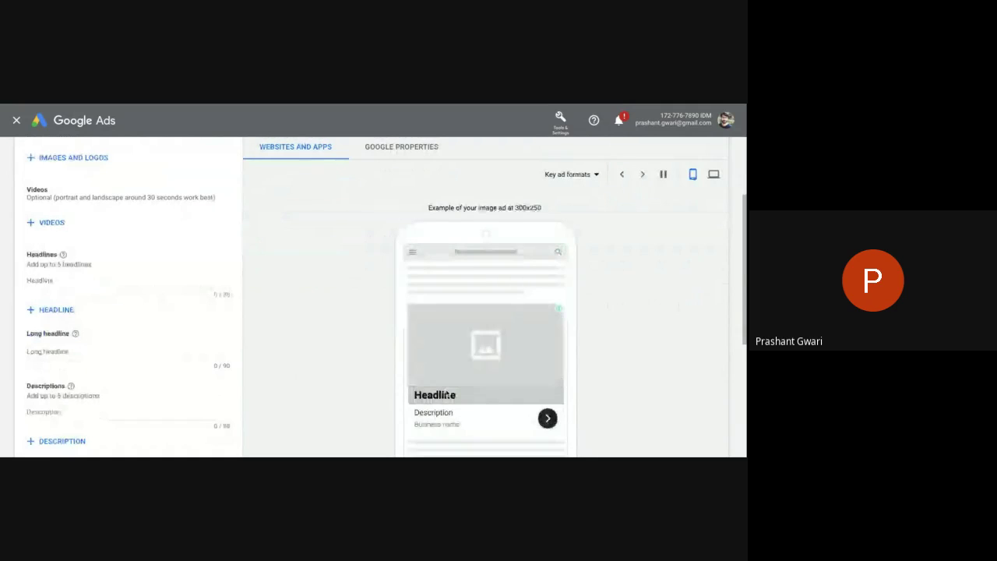
left_click(714, 174)
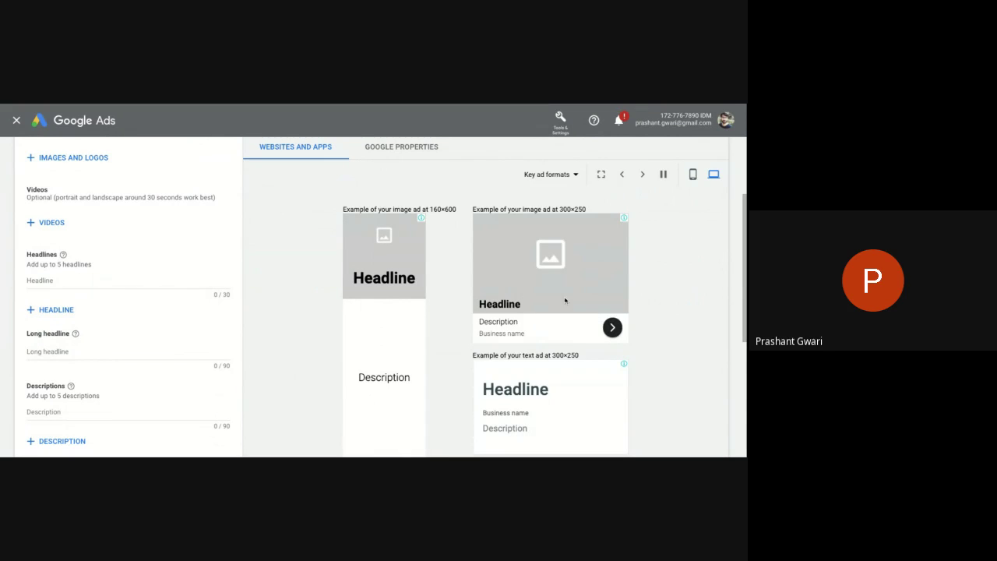
scroll(566, 300, "down", 1)
scroll(568, 301, "down", 2)
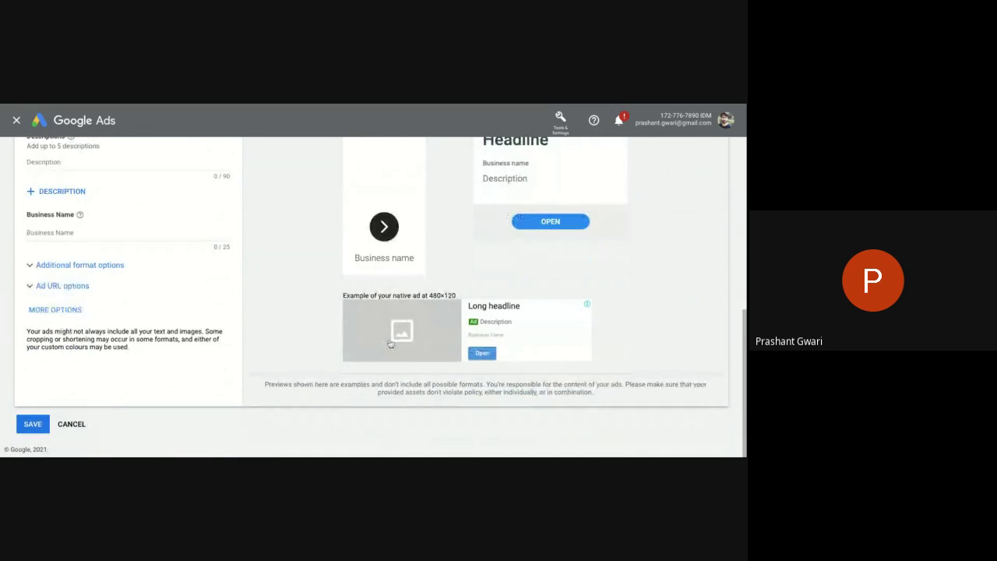
scroll(389, 345, "up", 2)
scroll(393, 188, "up", 1)
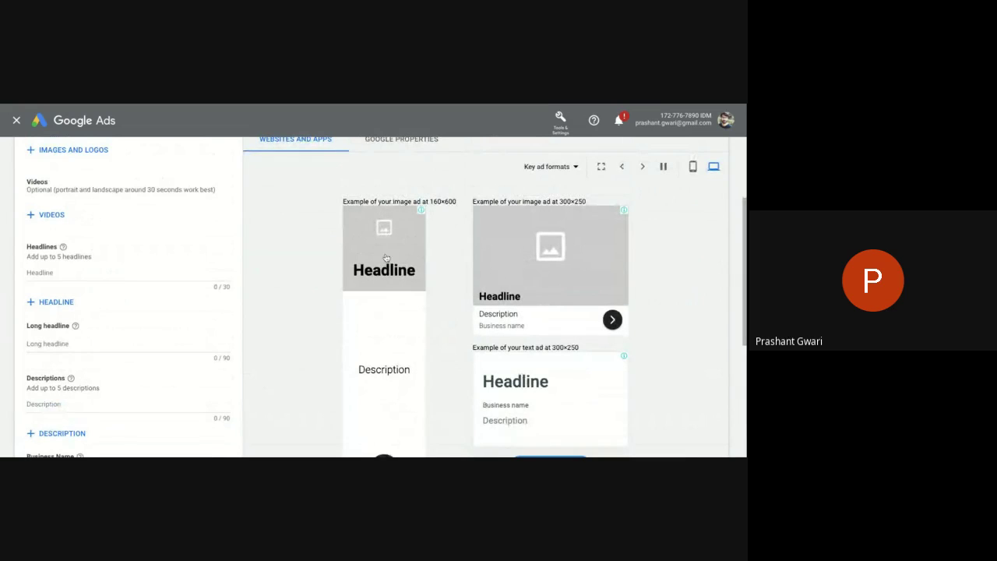
scroll(378, 339, "up", 1)
scroll(436, 234, "up", 1)
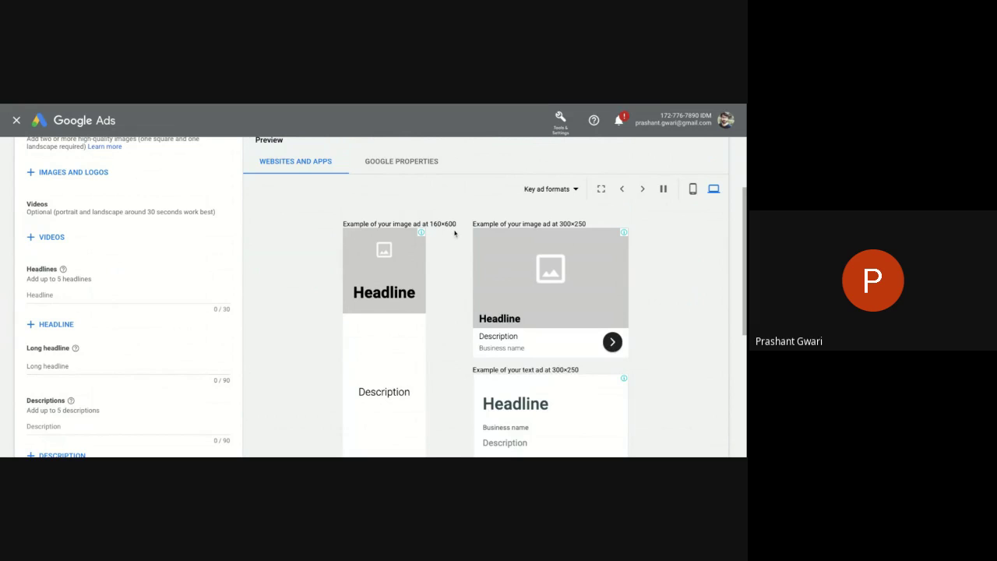
scroll(592, 232, "down", 5)
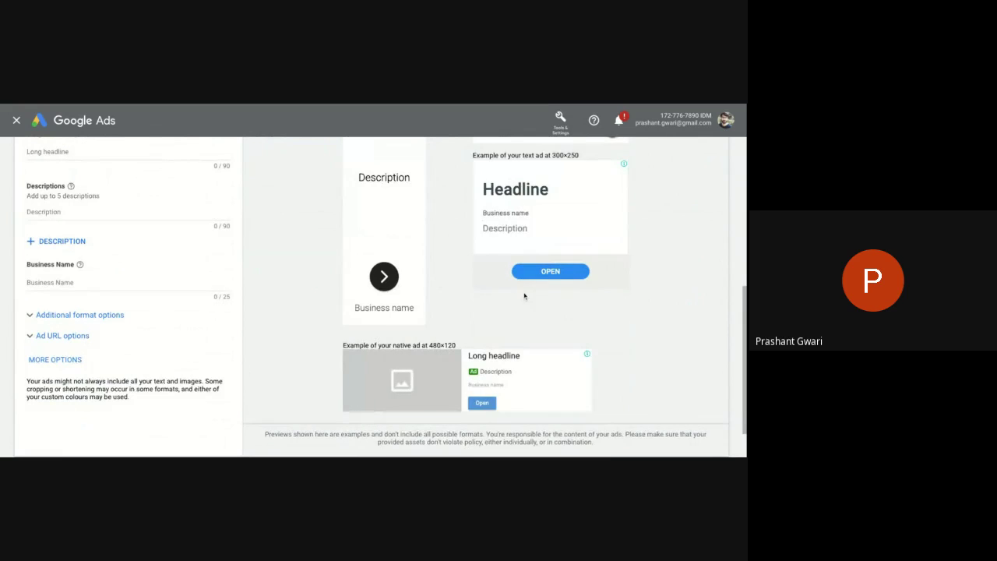
scroll(437, 281, "up", 3)
scroll(436, 290, "up", 4)
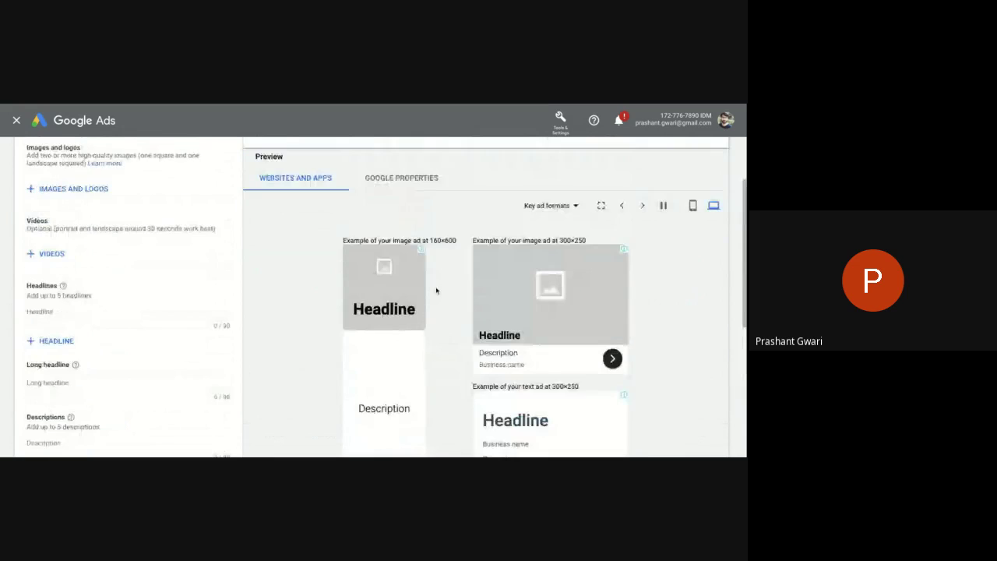
scroll(217, 286, "up", 1)
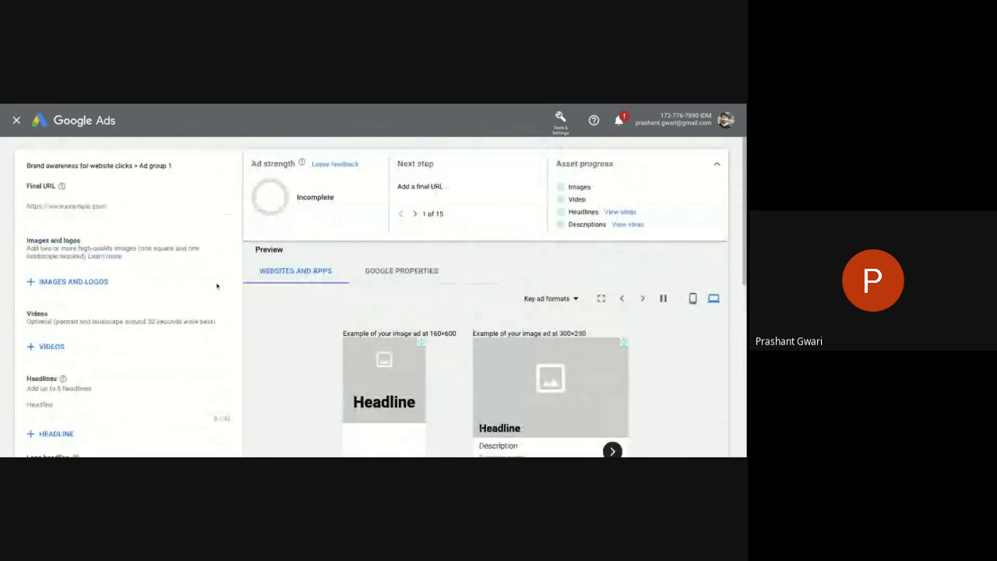
left_click(65, 206)
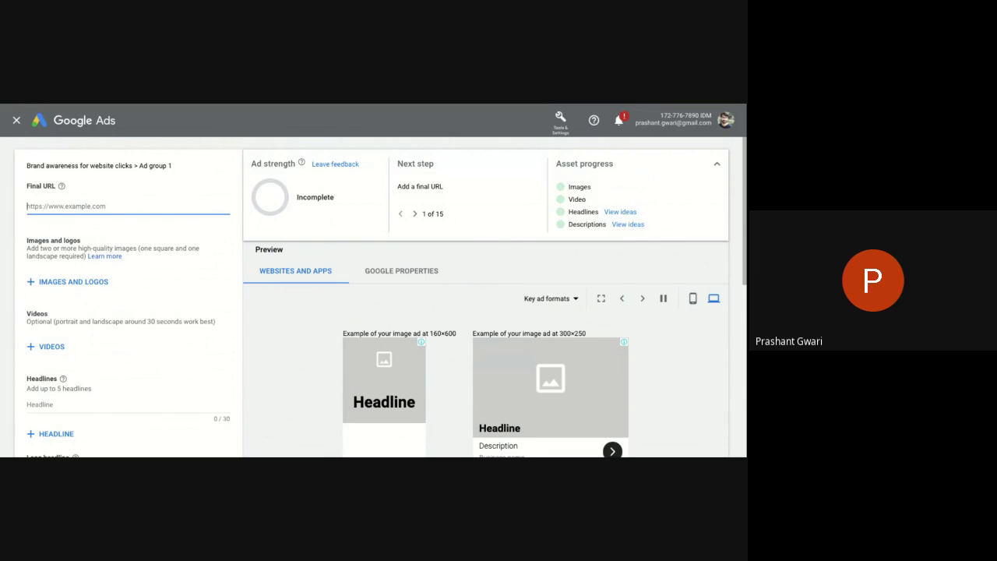
type("https")
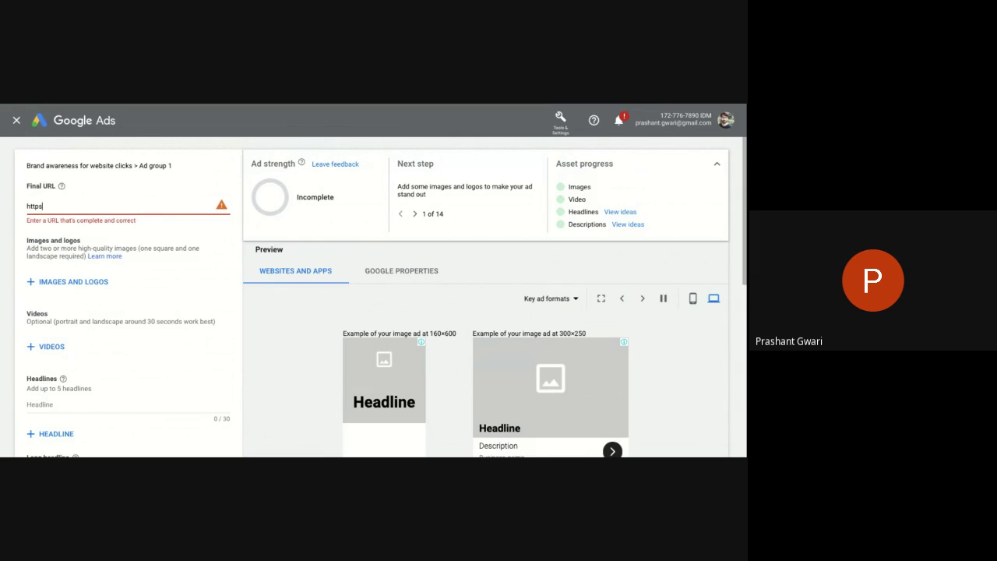
type("://www")
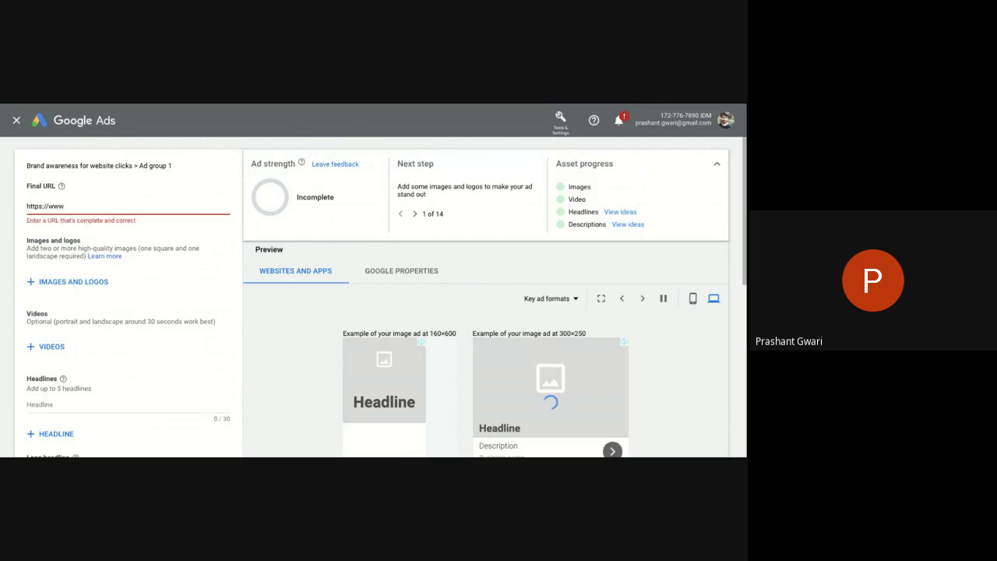
type(".idm")
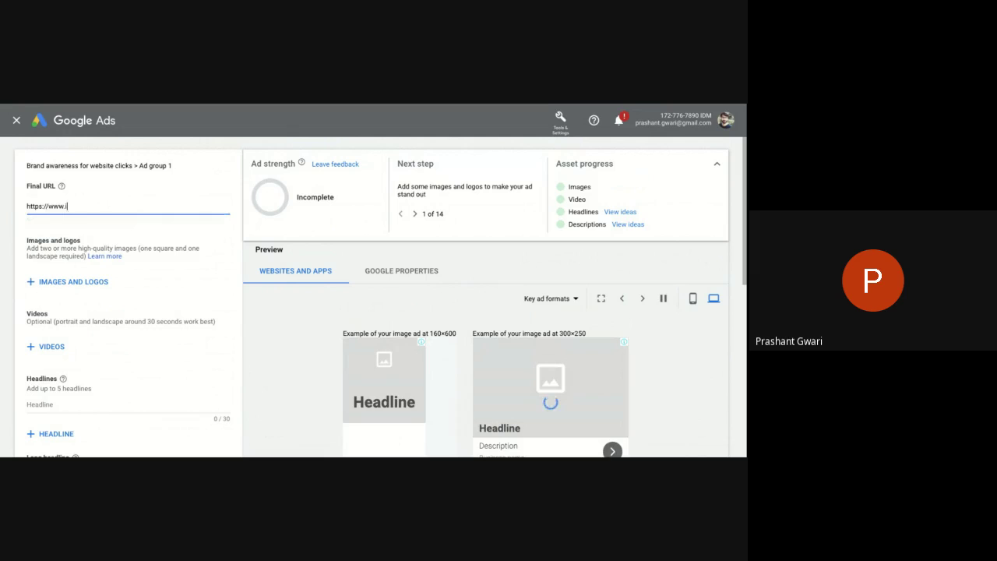
type("delhi.com")
Step: Upload four 1080 × 1080 PNG images to the ad's image picker and finish without selecting any of them
scroll(66, 288, "down", 1)
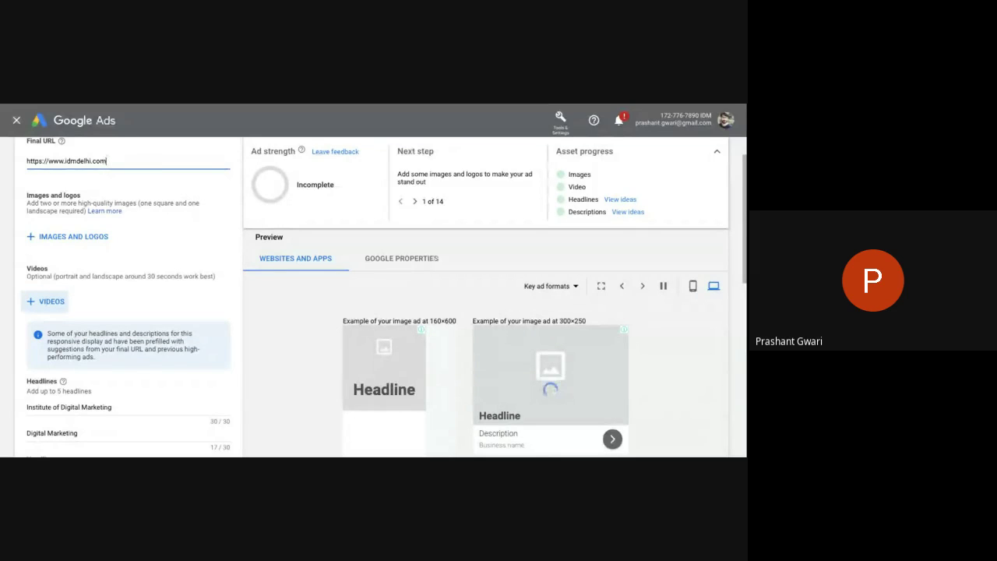
left_click(53, 244)
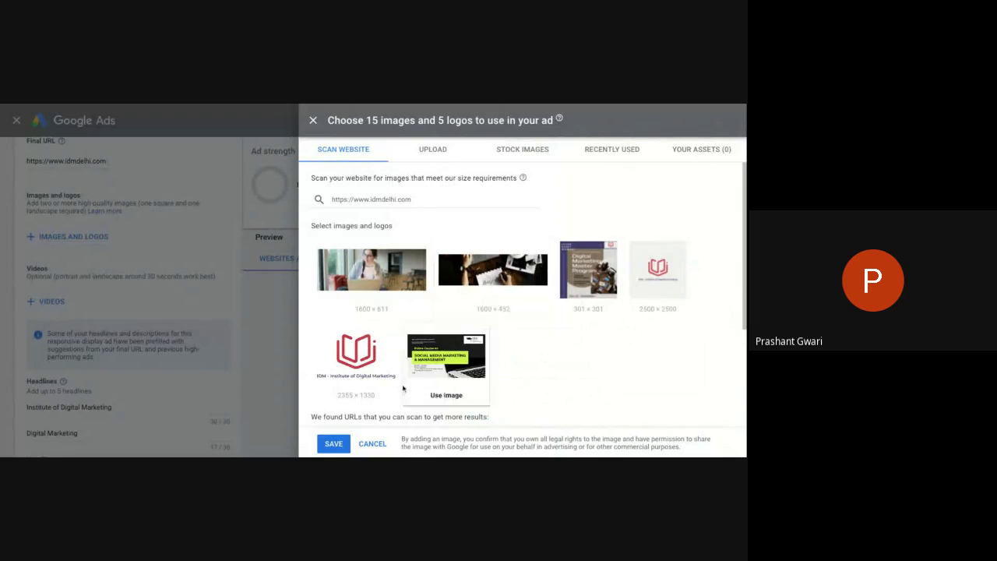
left_click(440, 154)
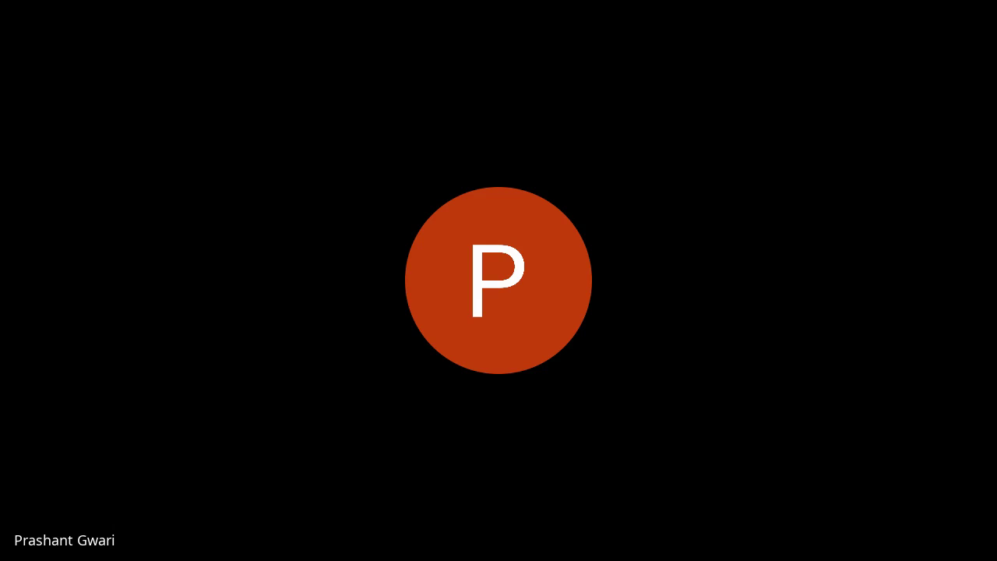
left_click(509, 331)
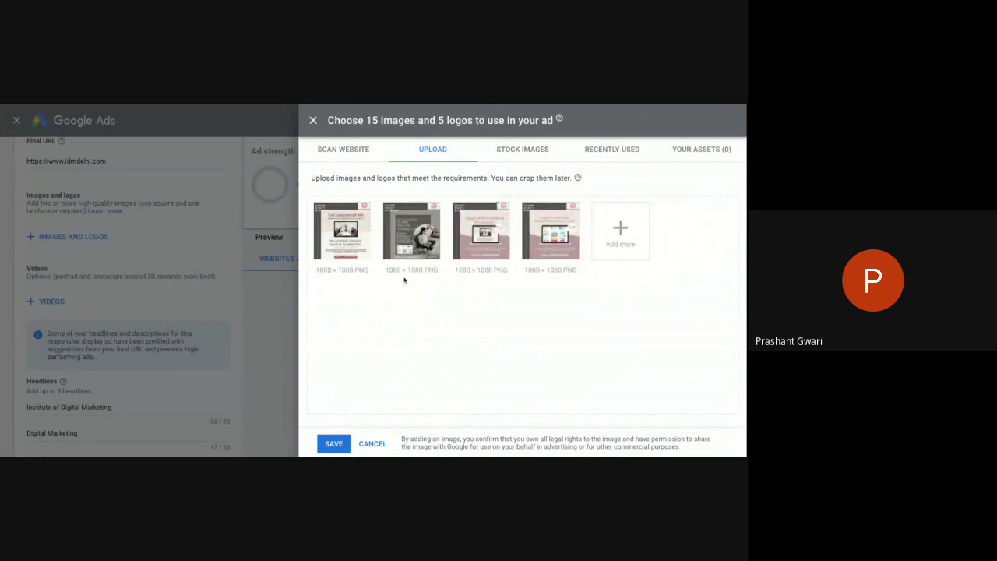
left_click(334, 444)
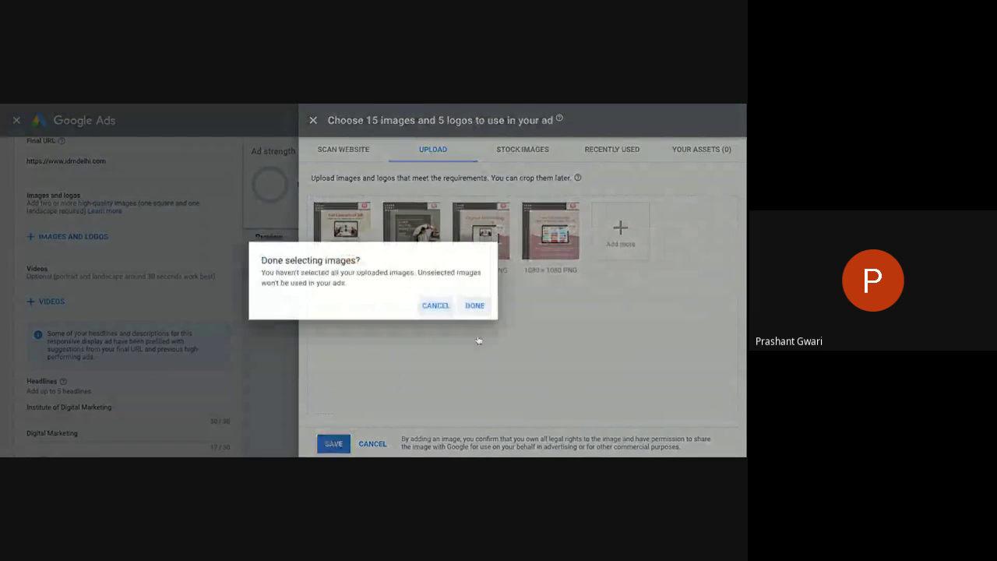
left_click(474, 307)
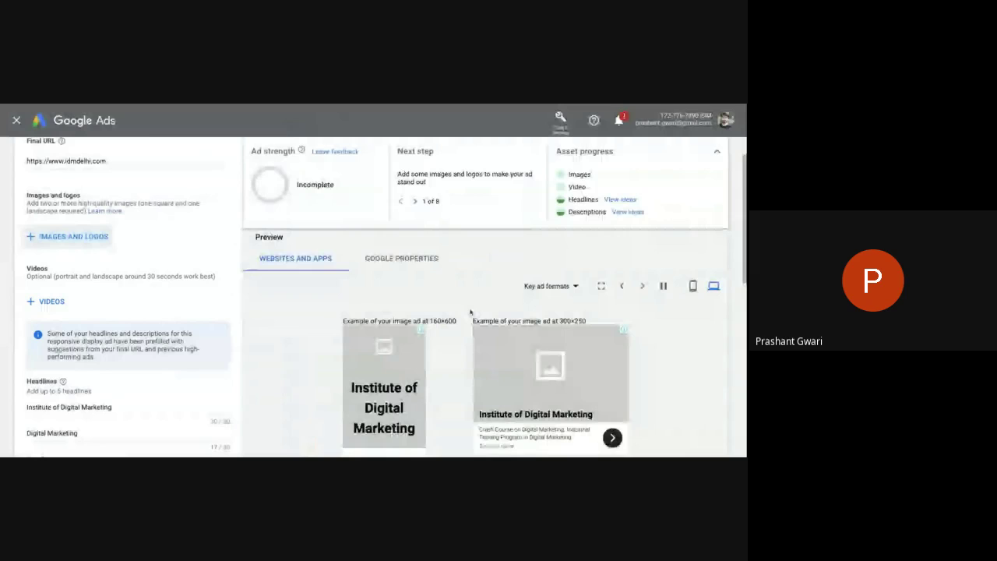
Step: Reopen the uploaded images and select 1.png, 3.png and 4.png as ad images in the 1:1 ratio
left_click(74, 236)
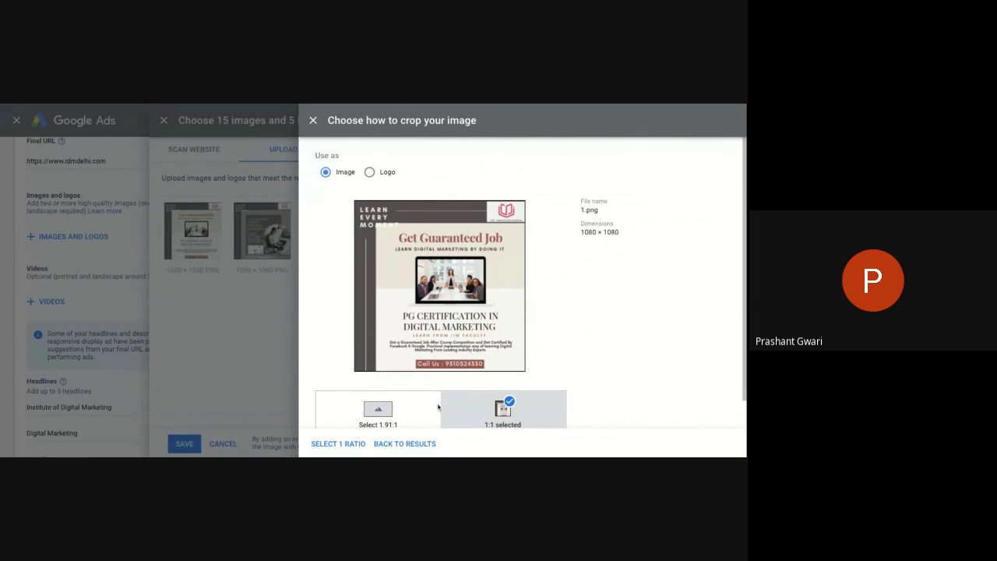
left_click(338, 443)
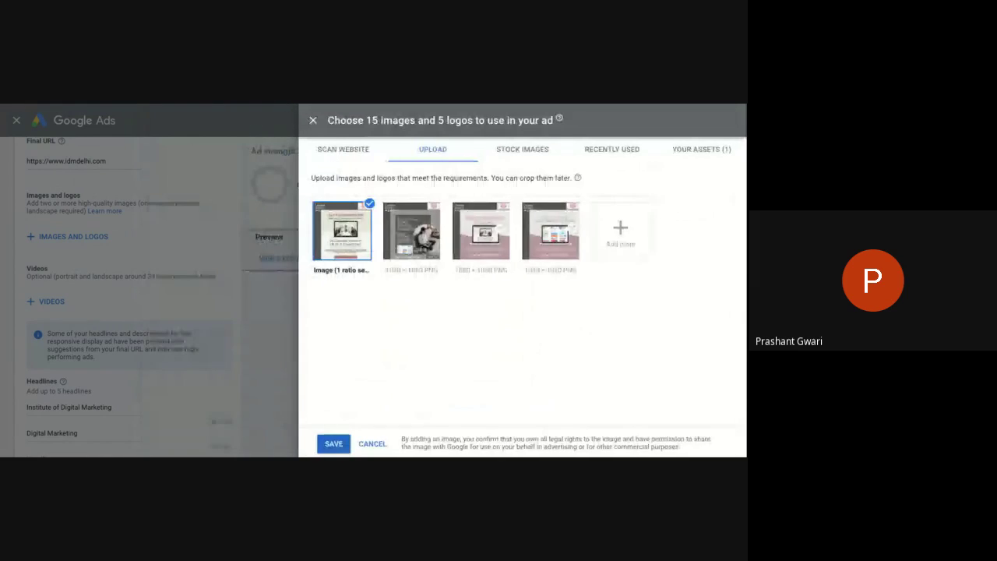
left_click(431, 243)
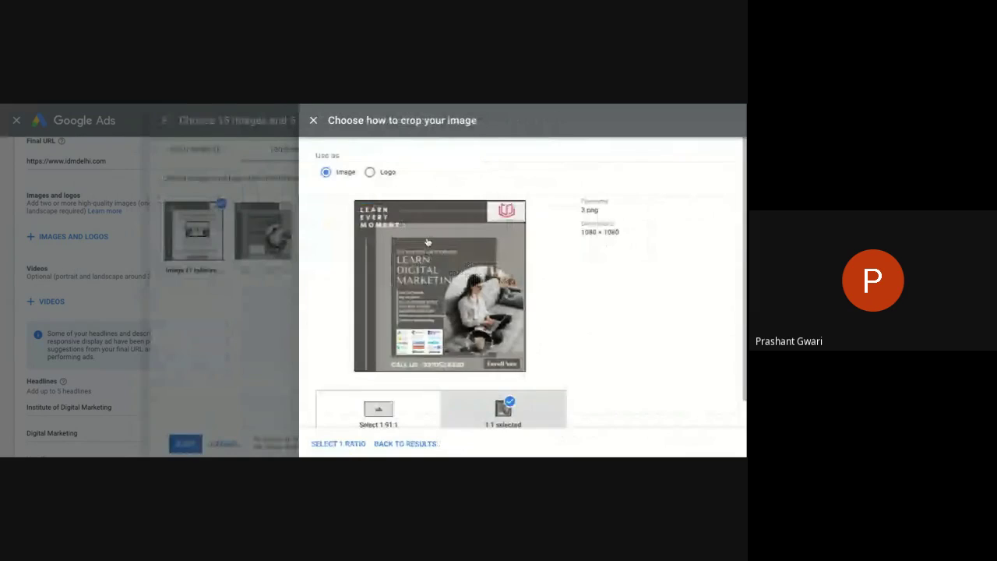
left_click(348, 444)
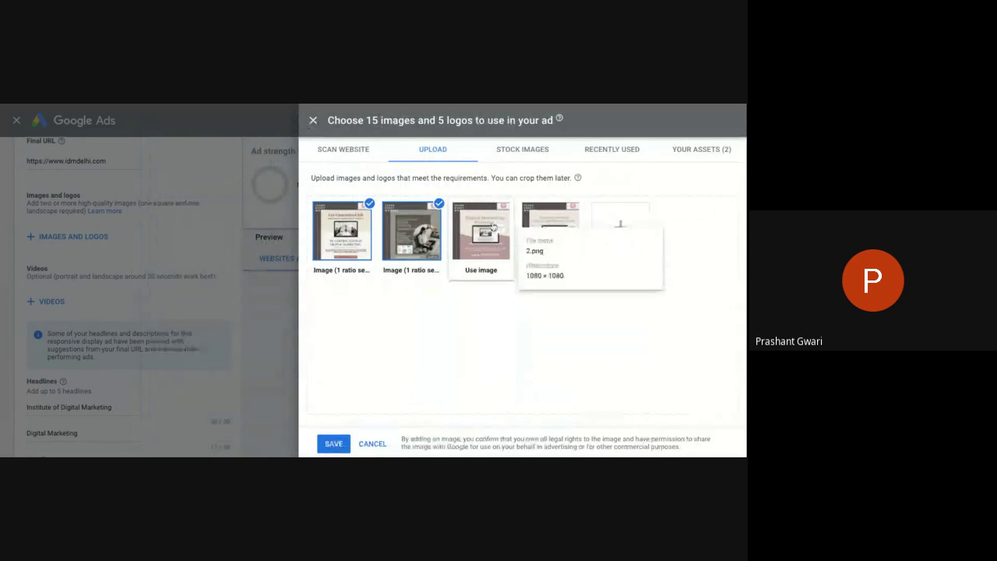
left_click(551, 225)
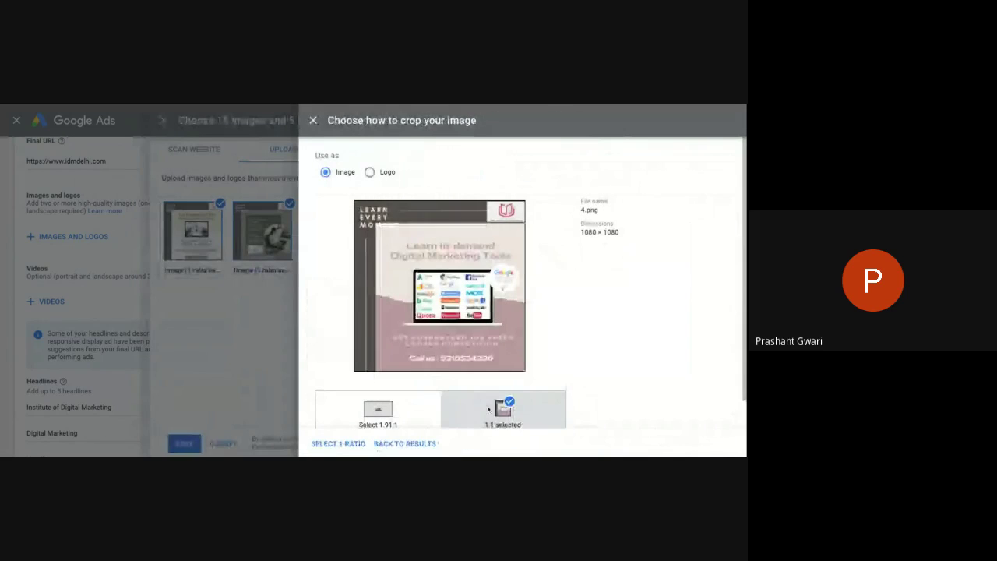
left_click(357, 444)
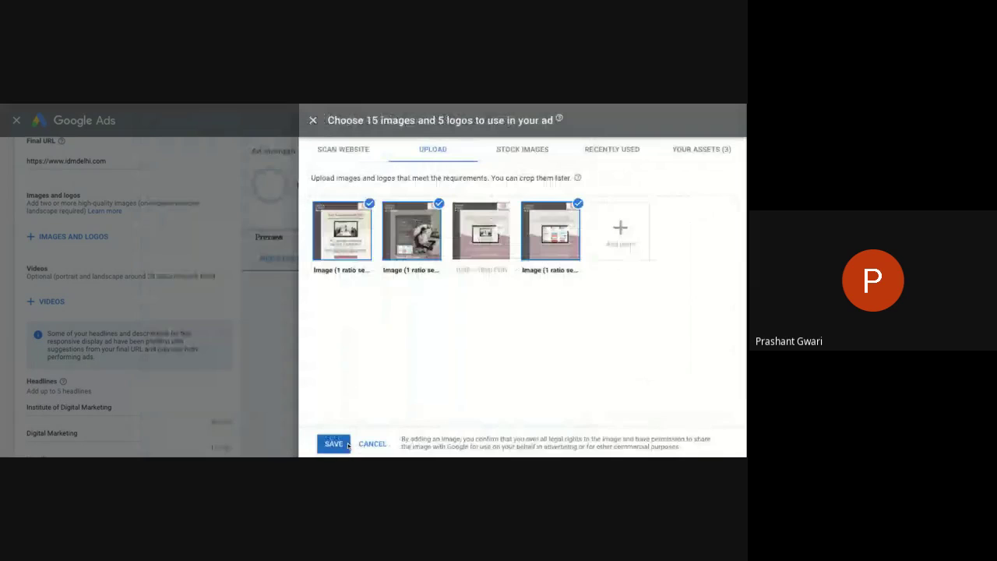
Step: Select 2.png in the 1.91:1 ratio only, with the crop moved down to cover the "Digital Marketing Program" title and the laptop
left_click(491, 231)
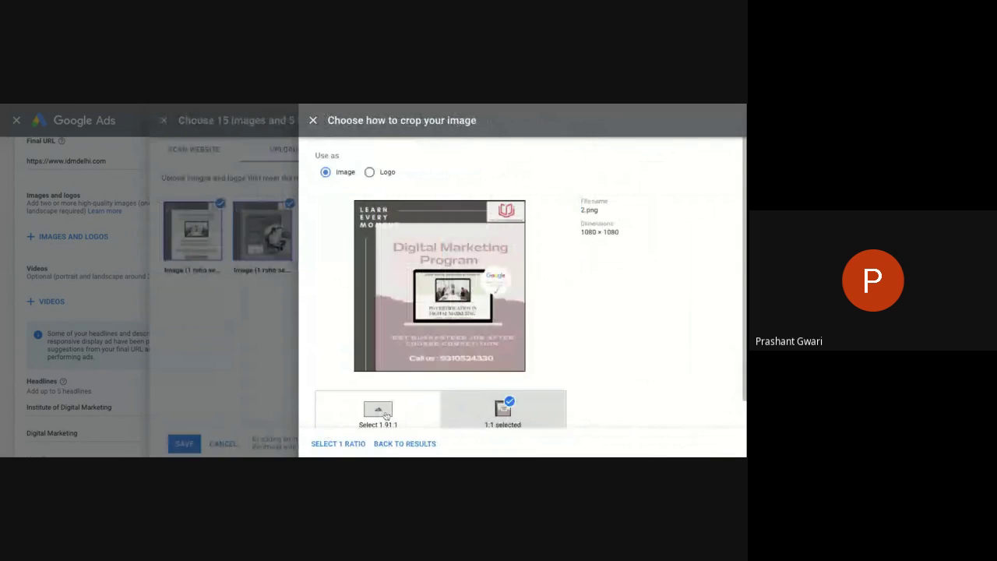
left_click(385, 415)
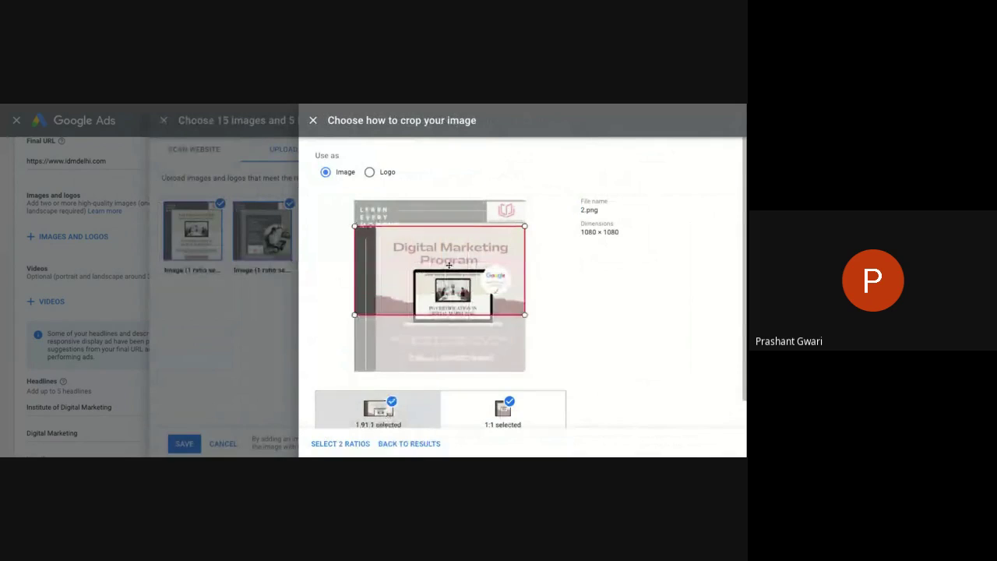
left_click_drag(448, 254, 448, 264)
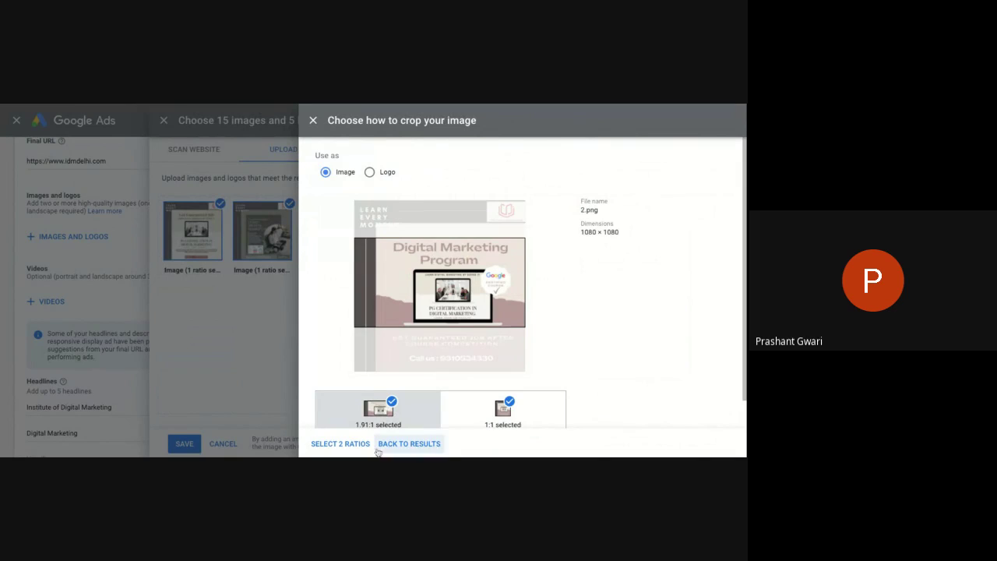
left_click(502, 406)
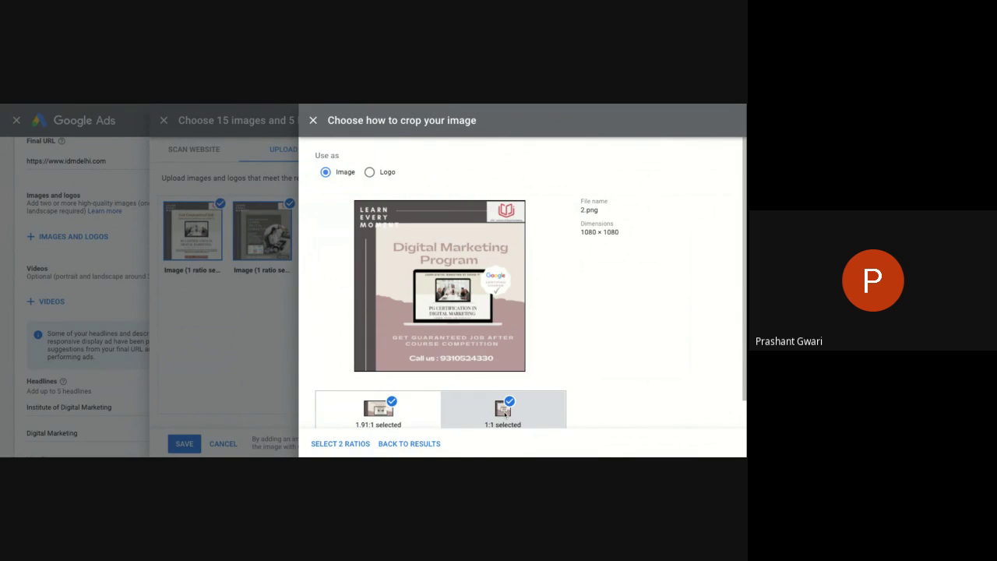
left_click(510, 402)
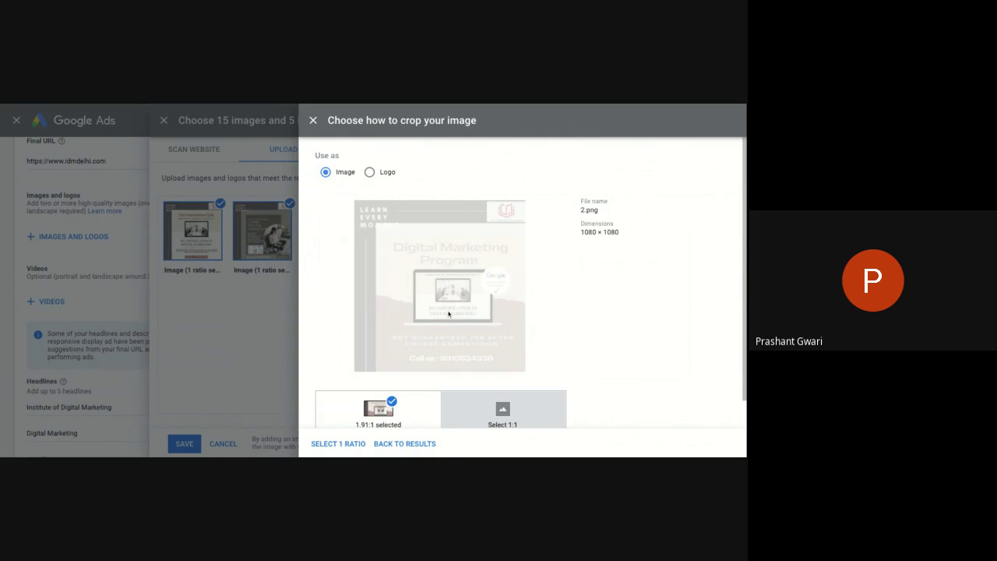
left_click(389, 410)
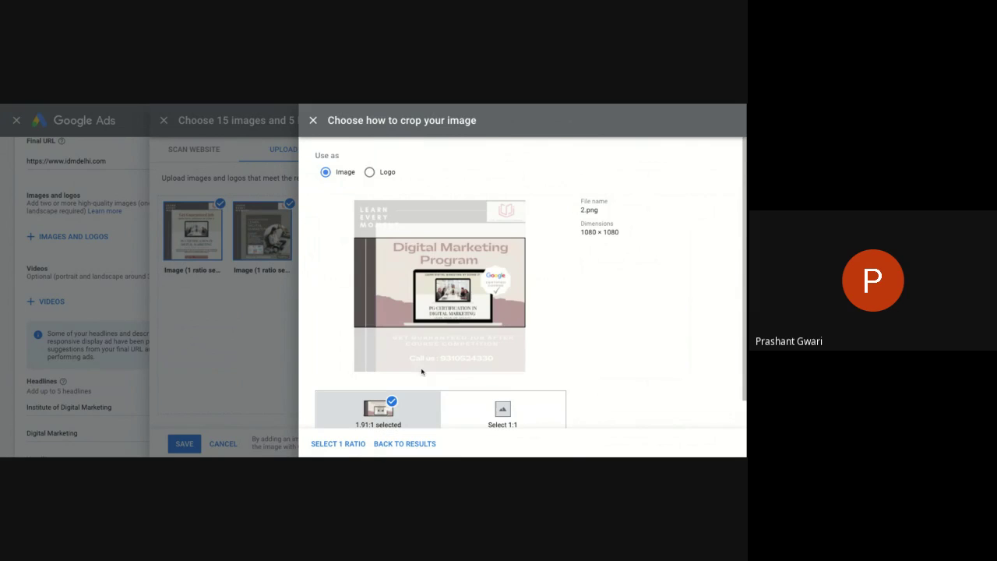
left_click(338, 444)
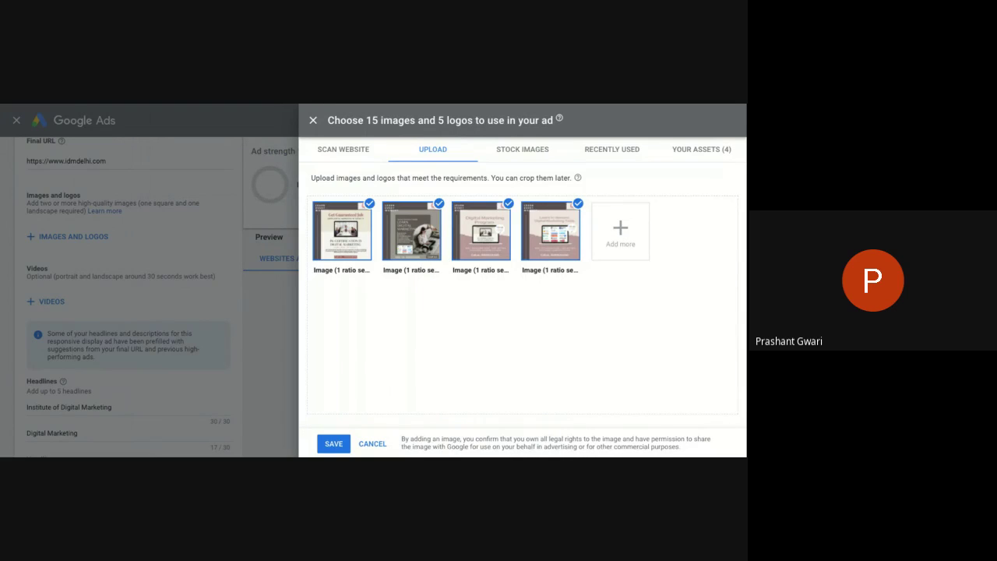
Step: Choose the 2500 × 2500 IDM image from the website scan as a logo, keeping only the 1:1 ratio
left_click(359, 155)
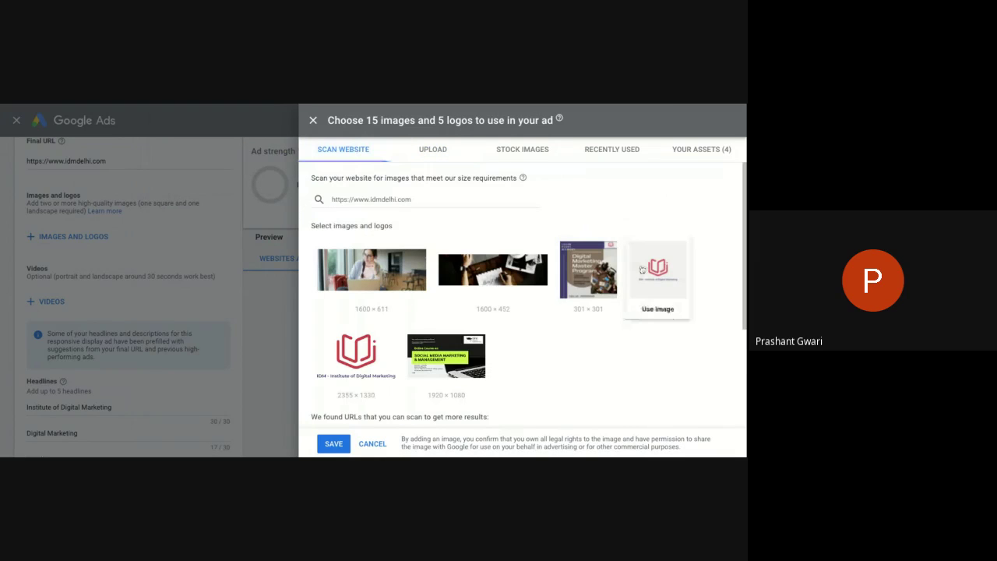
mouse_move(663, 282)
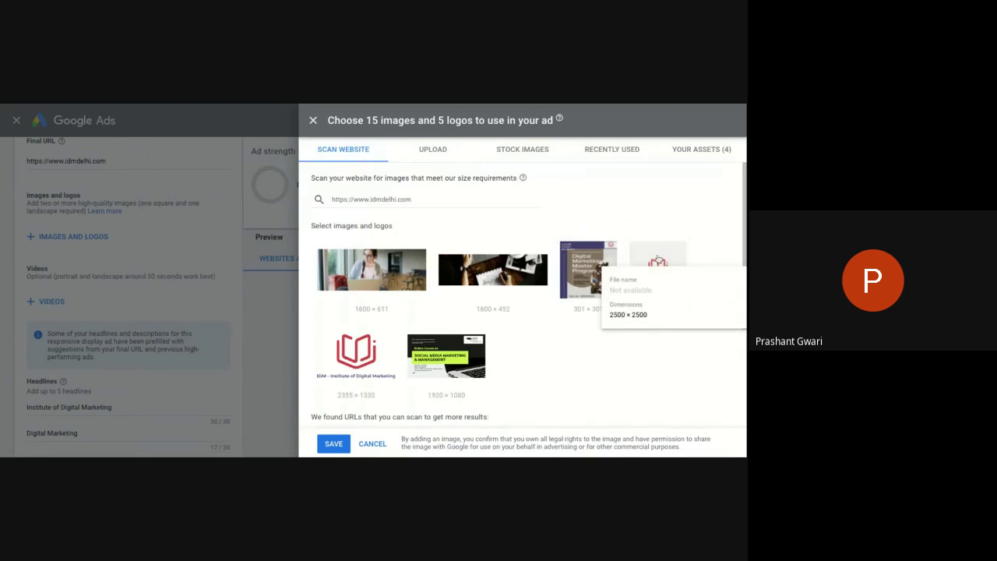
left_click(659, 265)
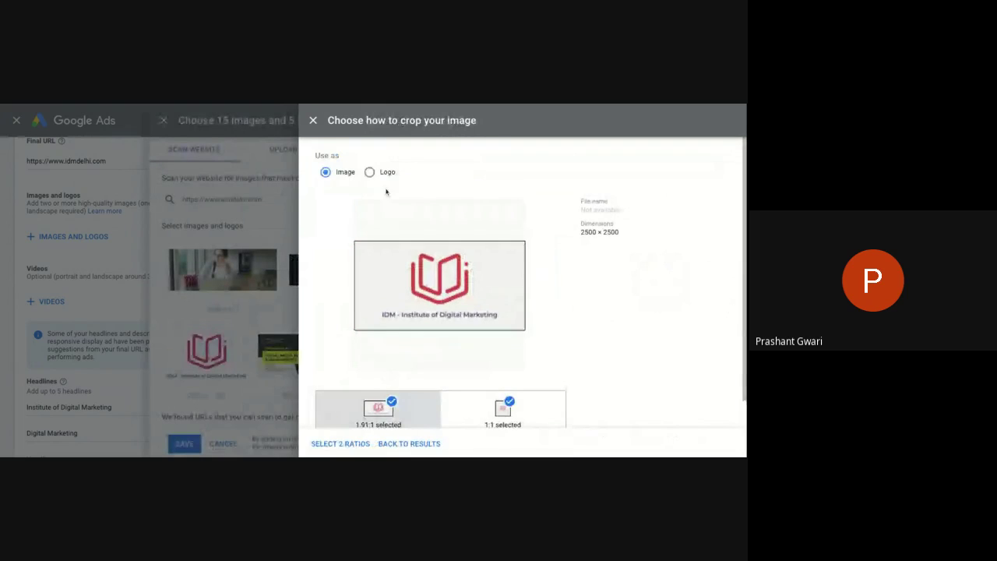
left_click(369, 172)
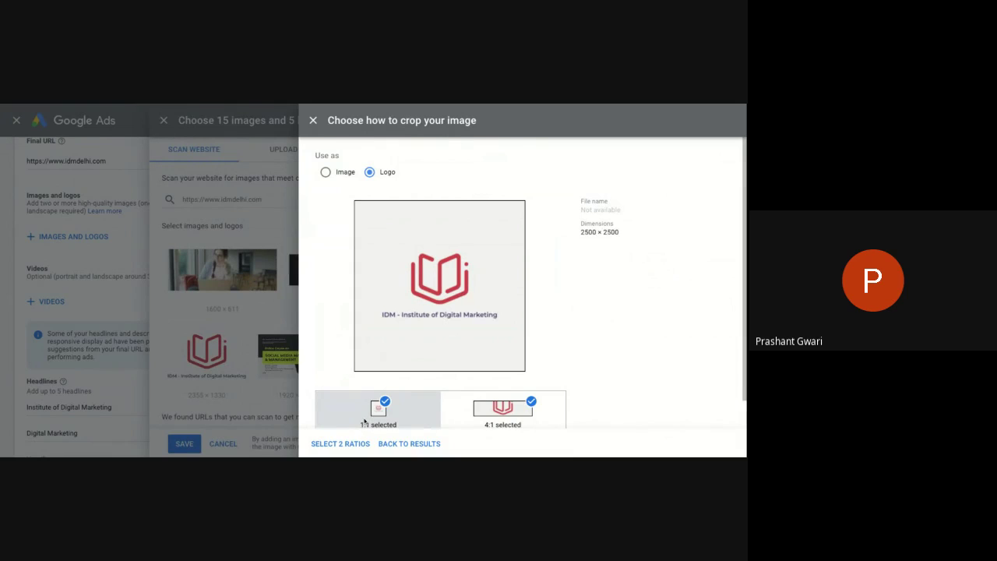
scroll(363, 422, "down", 1)
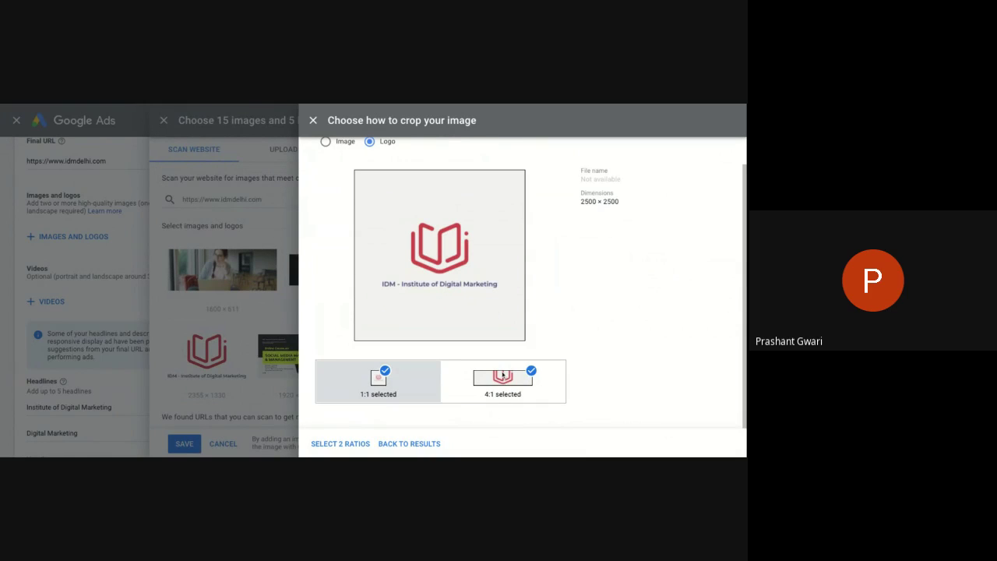
left_click(530, 372)
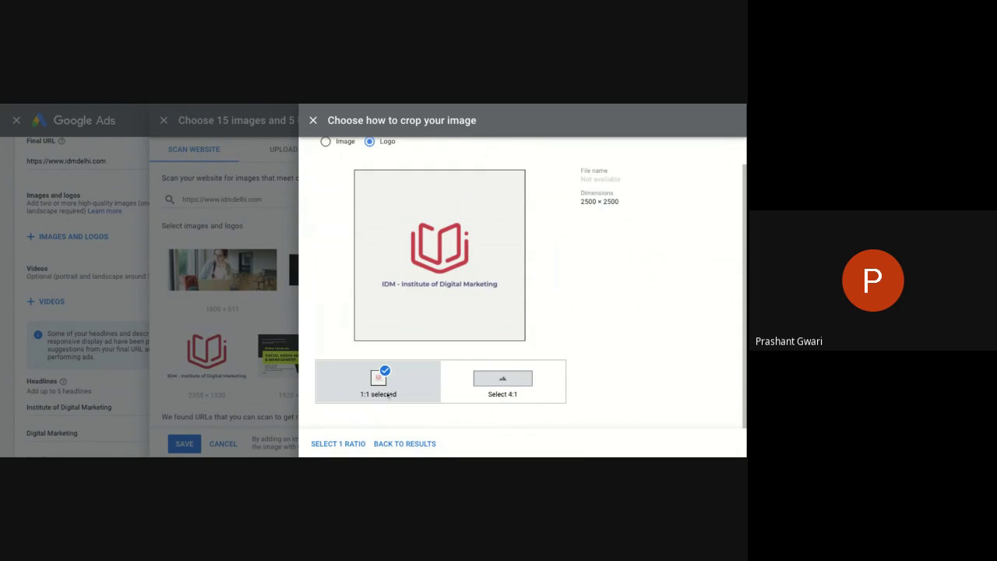
left_click(333, 447)
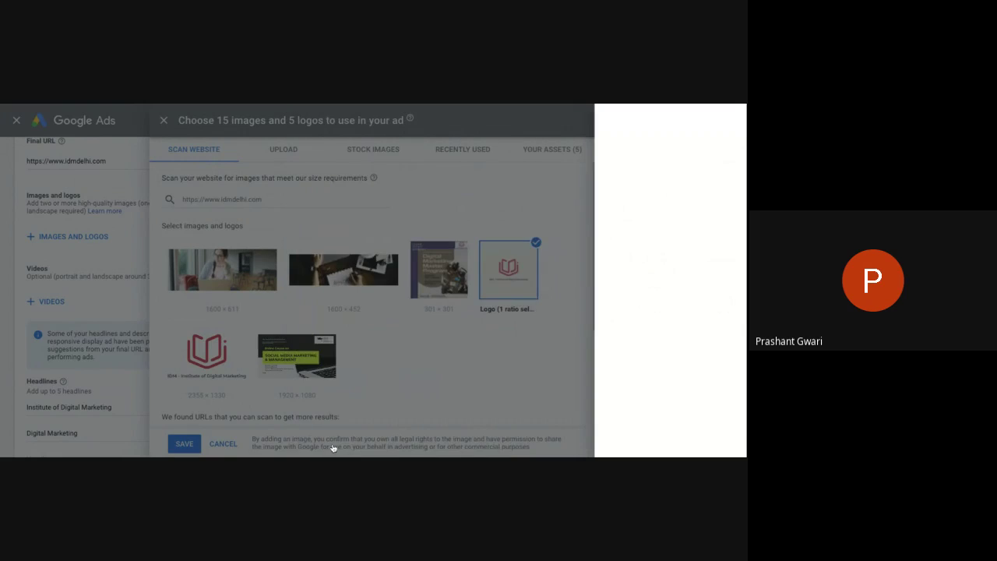
Step: Try the 2355 × 1330 IDM image as a logo in the 1:1 ratio only, and remove it from the selection
left_click(356, 354)
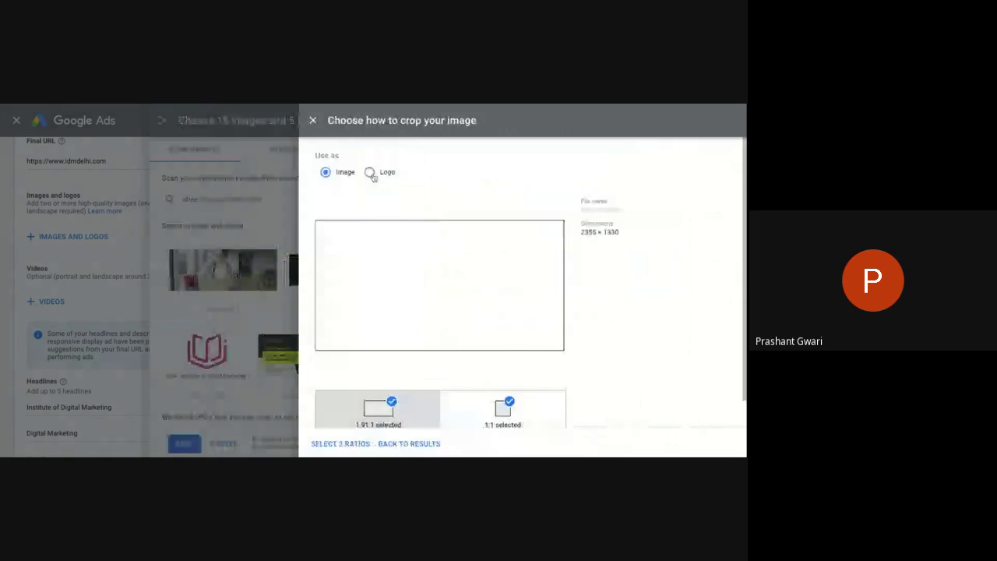
left_click(370, 173)
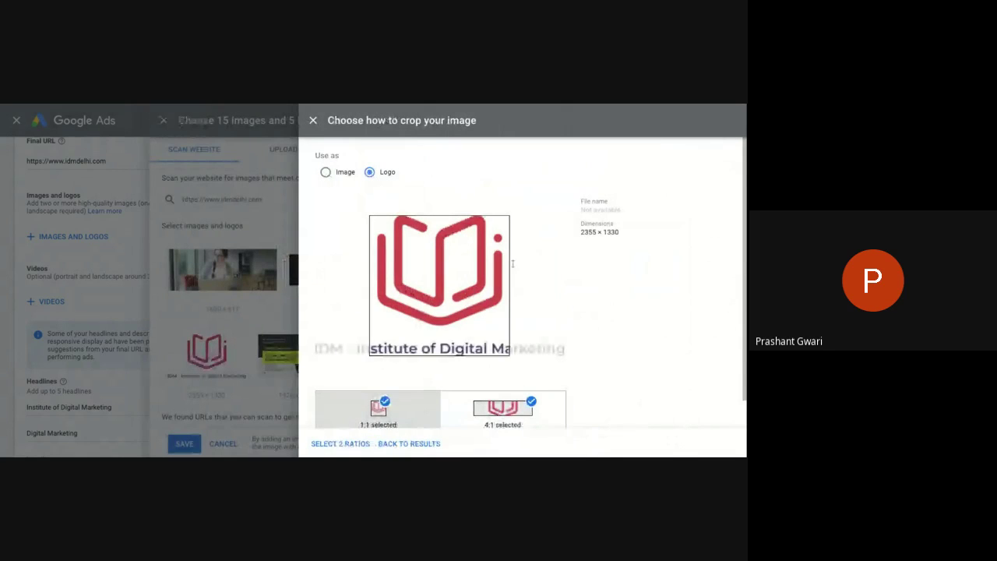
left_click(501, 411)
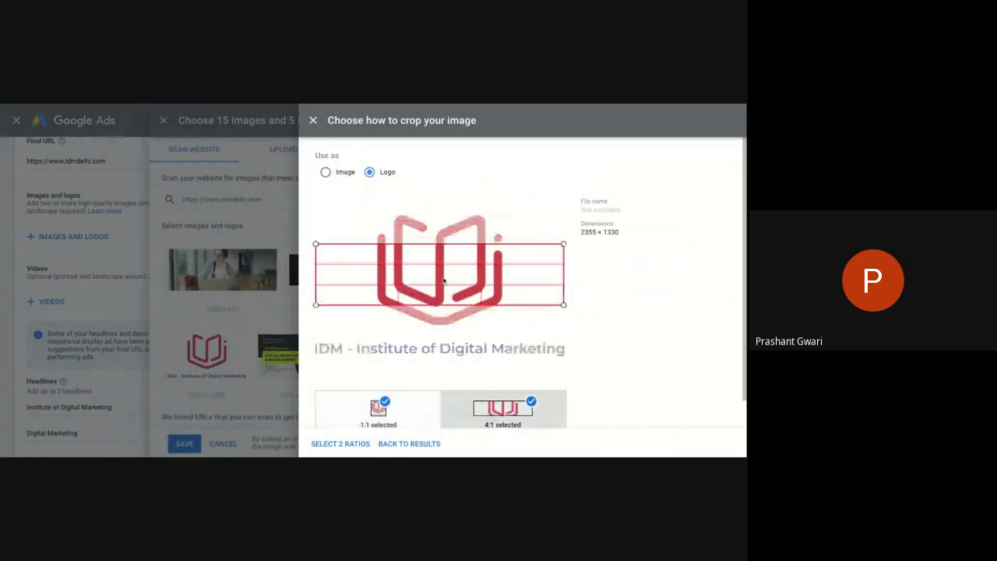
mouse_move(444, 281)
left_mouse_down()
mouse_move(443, 241)
mouse_move(443, 264)
left_mouse_up()
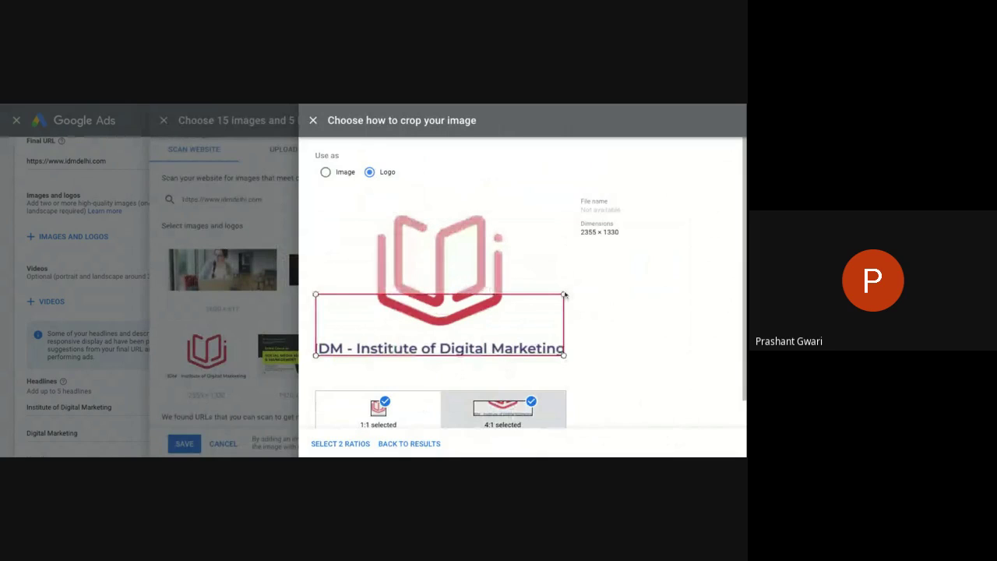
left_click_drag(564, 293, 563, 294)
left_click_drag(345, 317, 345, 317)
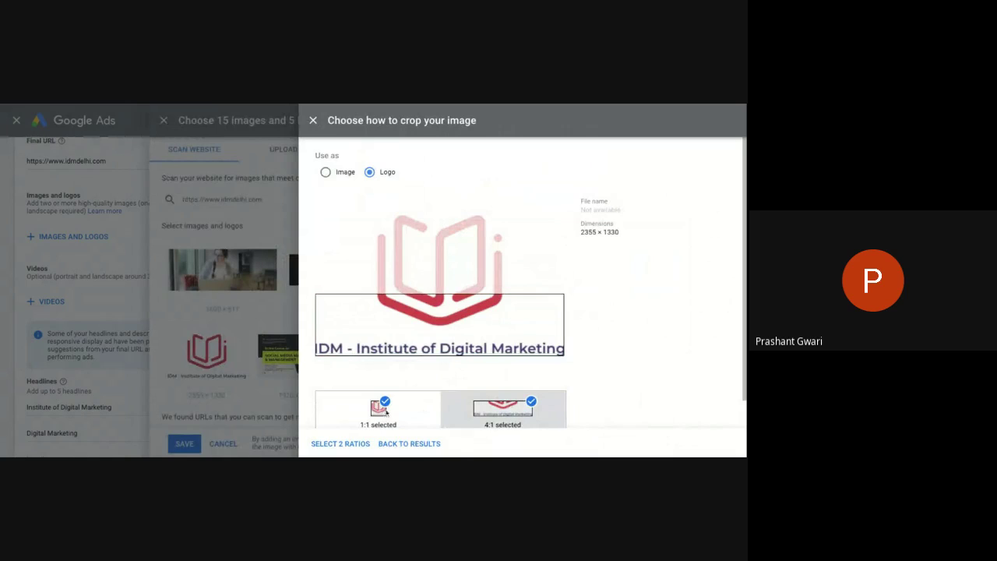
left_click_drag(517, 323, 517, 323)
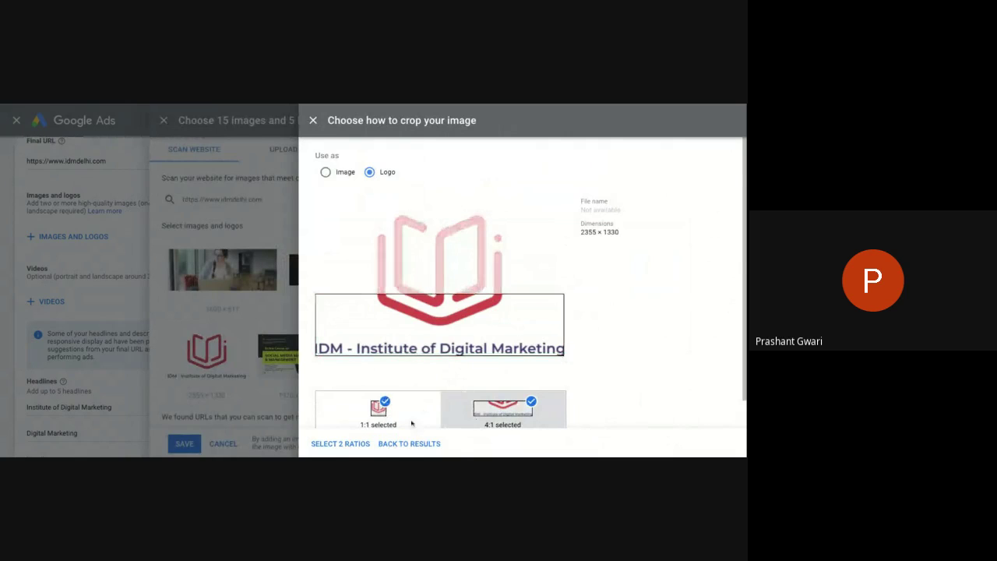
left_click(531, 403)
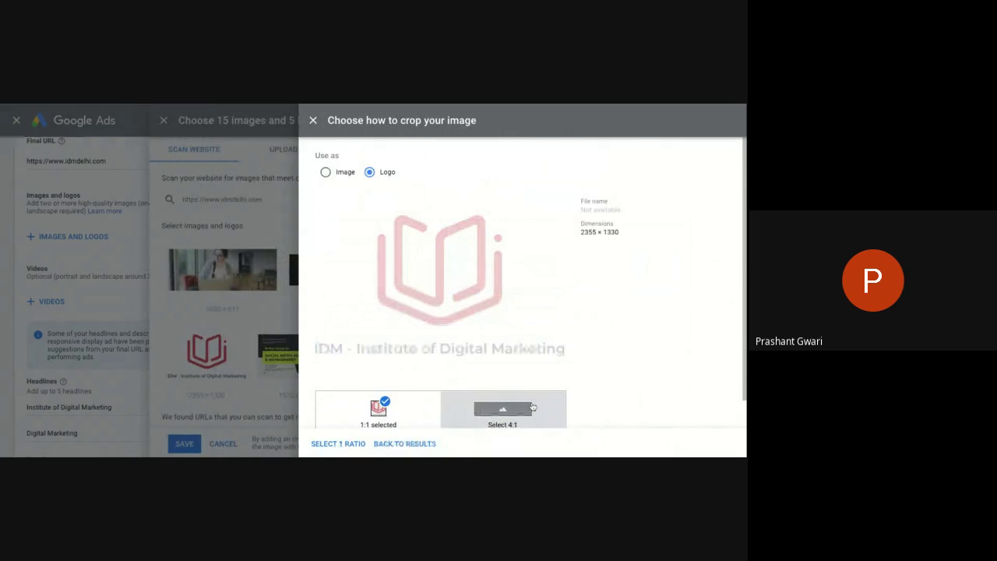
left_click(337, 443)
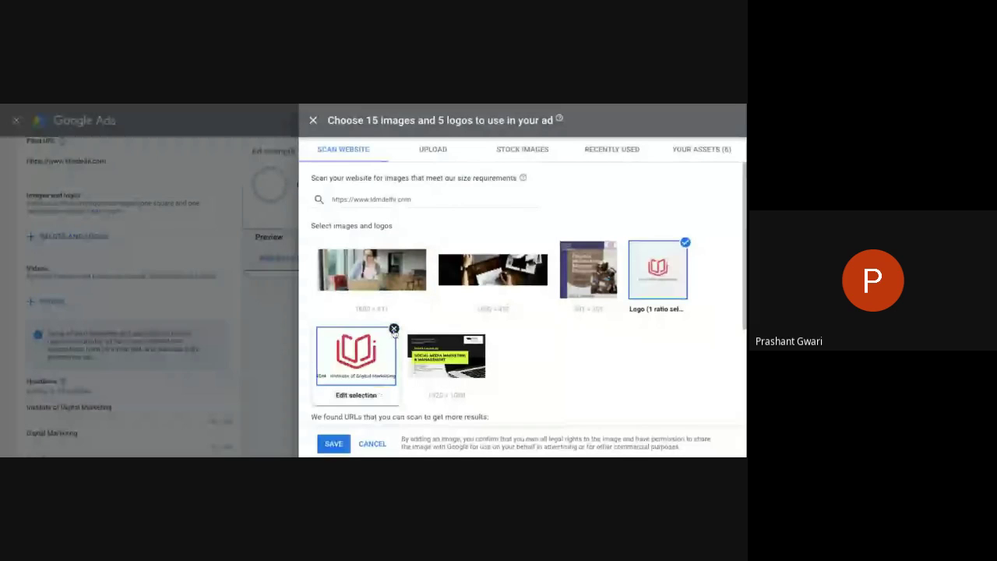
left_click(394, 330)
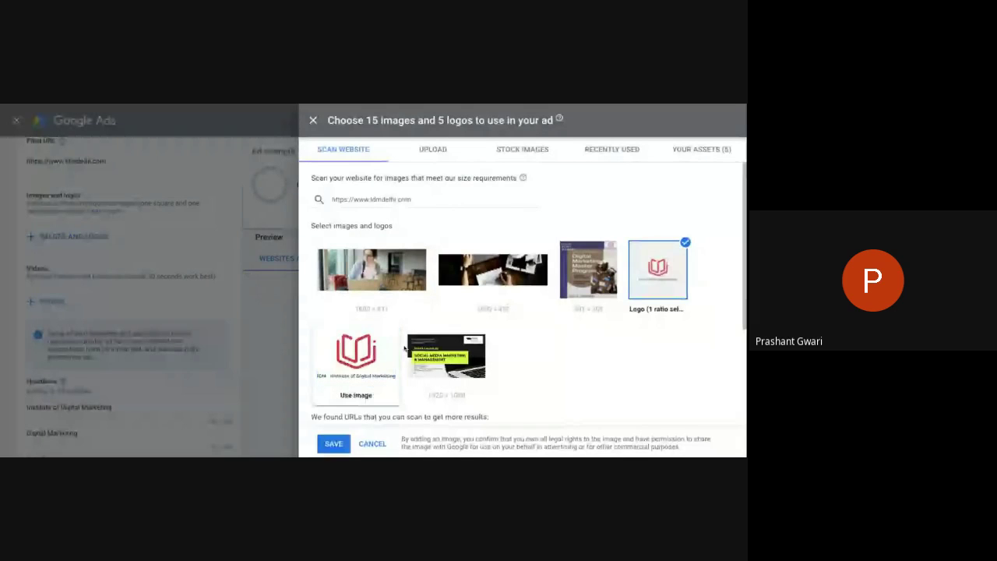
Step: Check the selected uploaded images and save the chosen images and logo to the ad
left_click(436, 154)
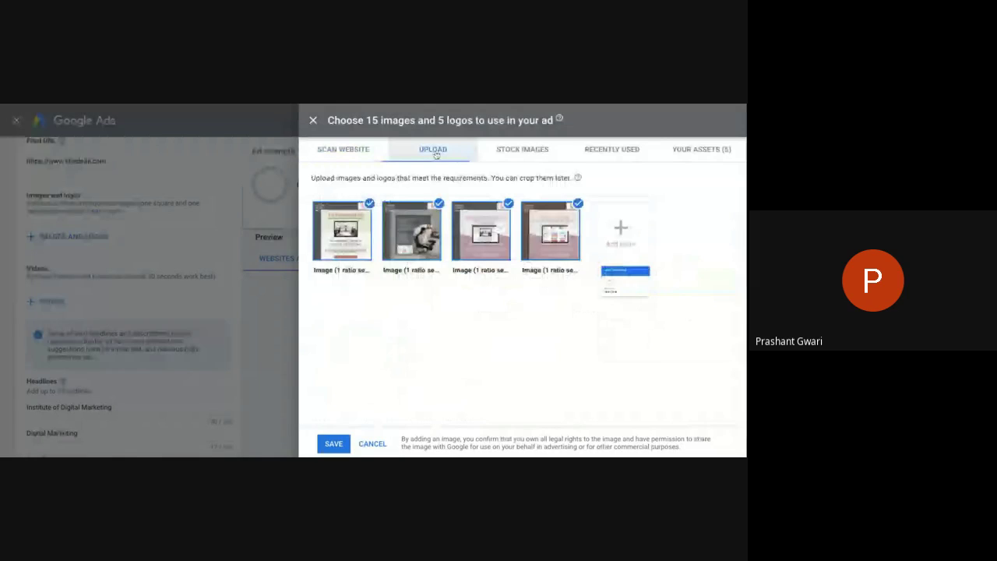
left_click(333, 444)
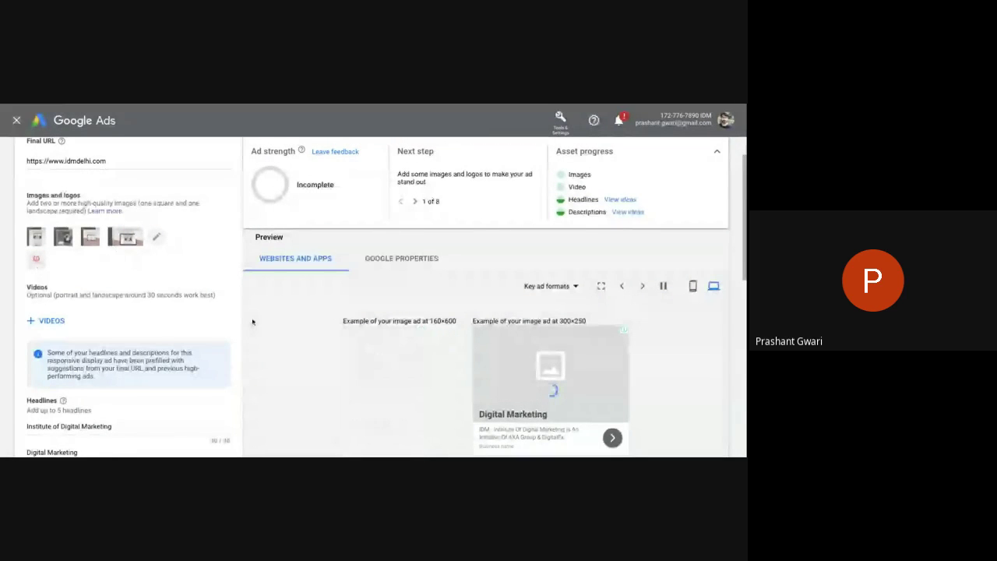
Step: Review the ad's websites and apps previews, covering the image, text and native ad examples
scroll(409, 379, "down", 2)
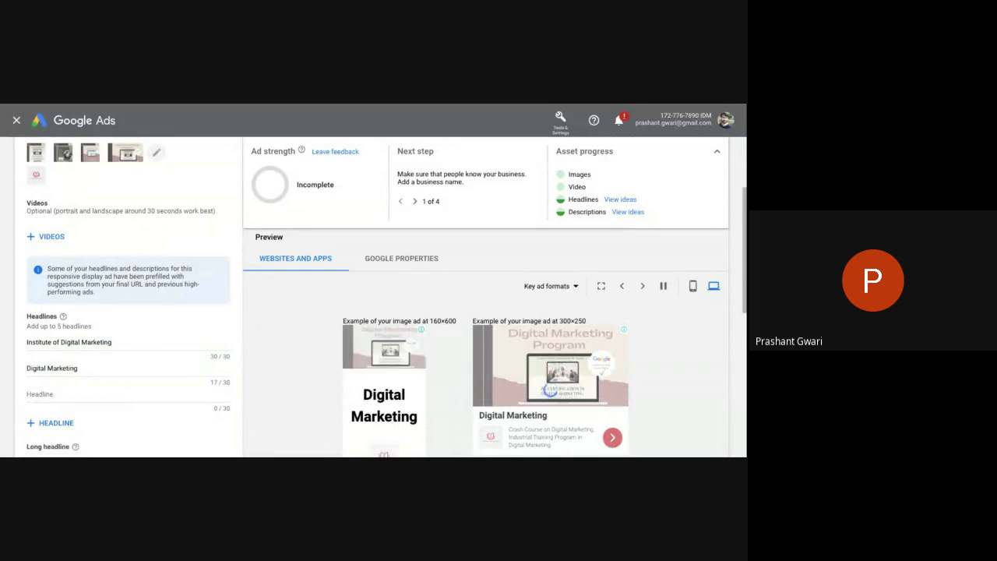
scroll(694, 389, "down", 1)
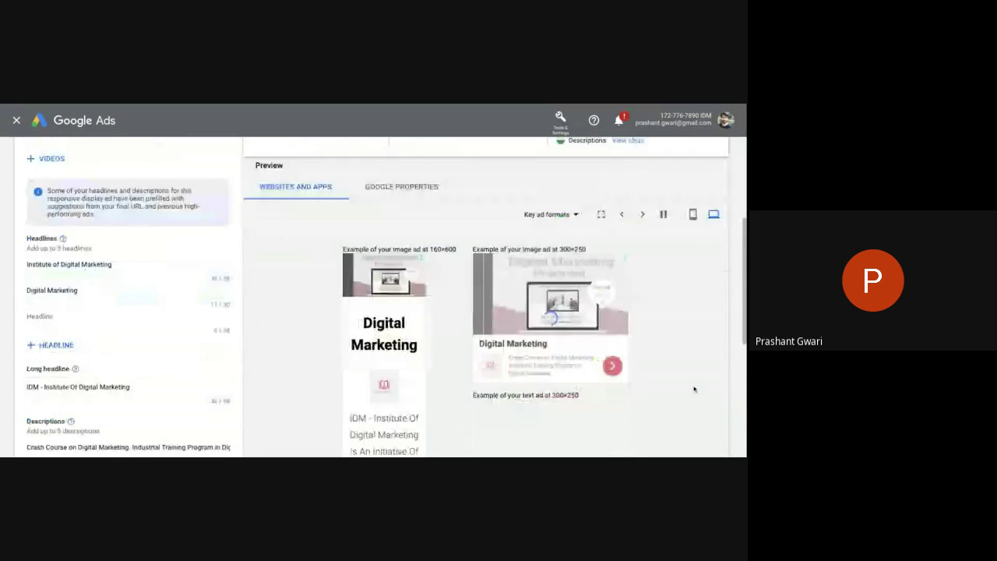
scroll(694, 388, "down", 1)
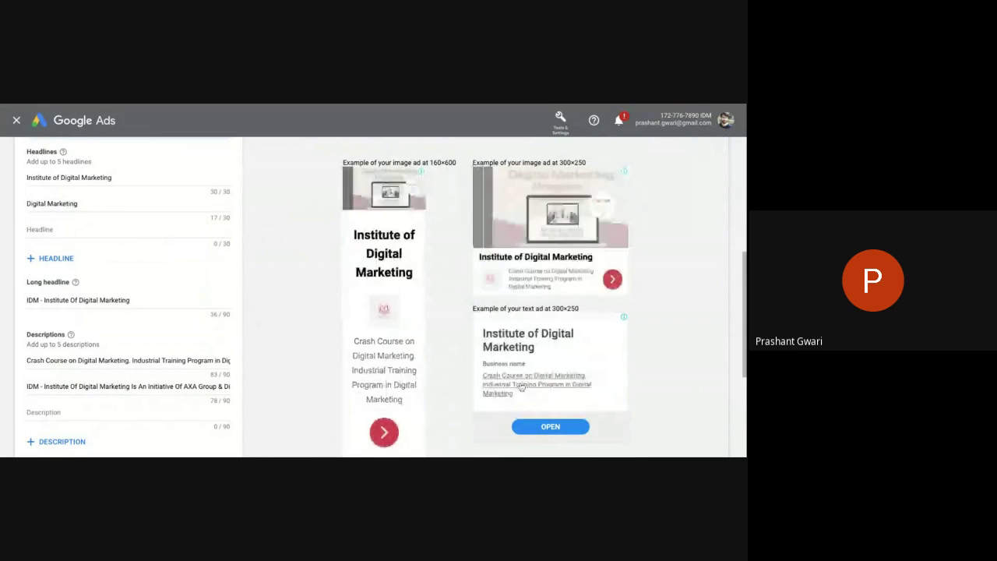
scroll(521, 393, "down", 2)
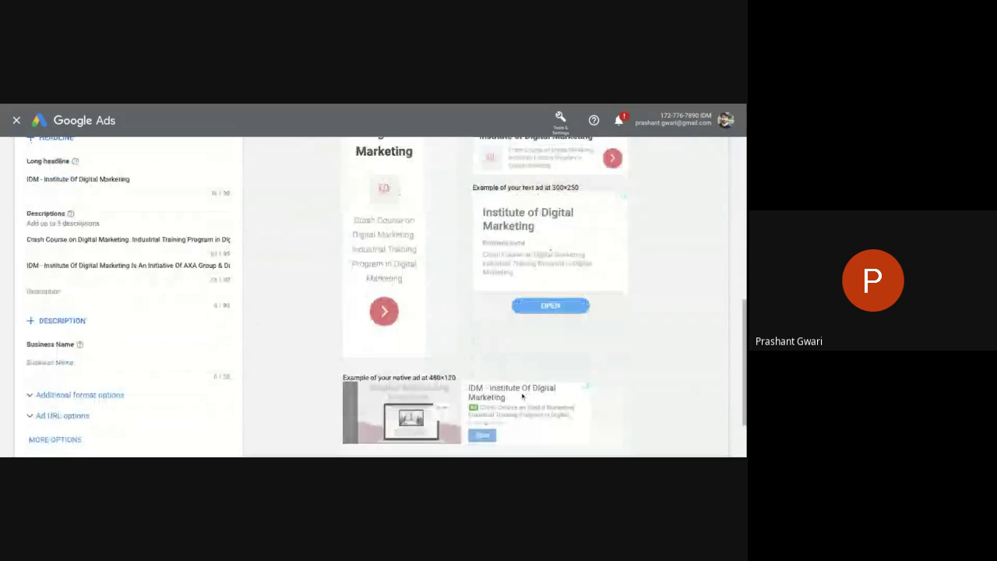
scroll(521, 396, "down", 1)
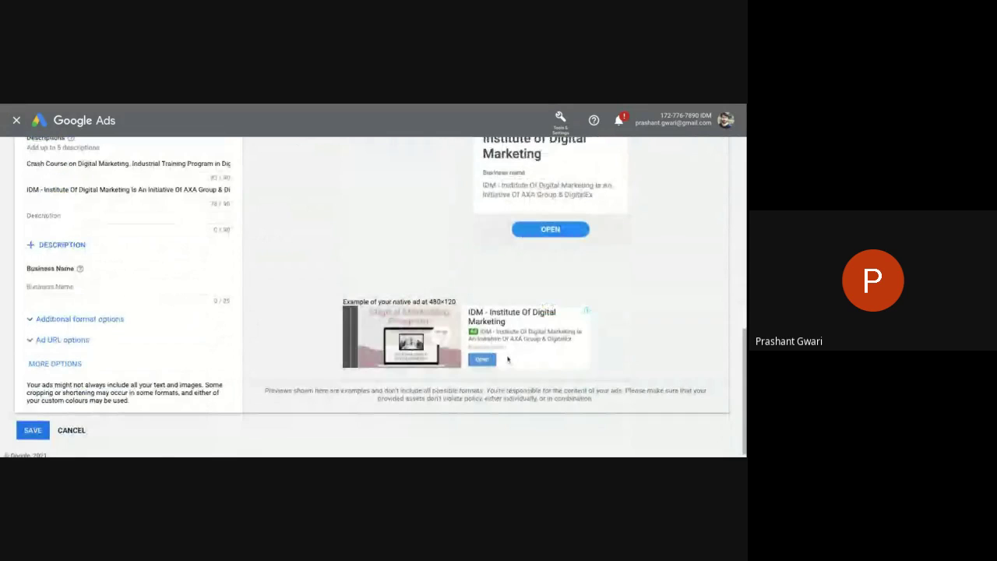
scroll(483, 343, "up", 2)
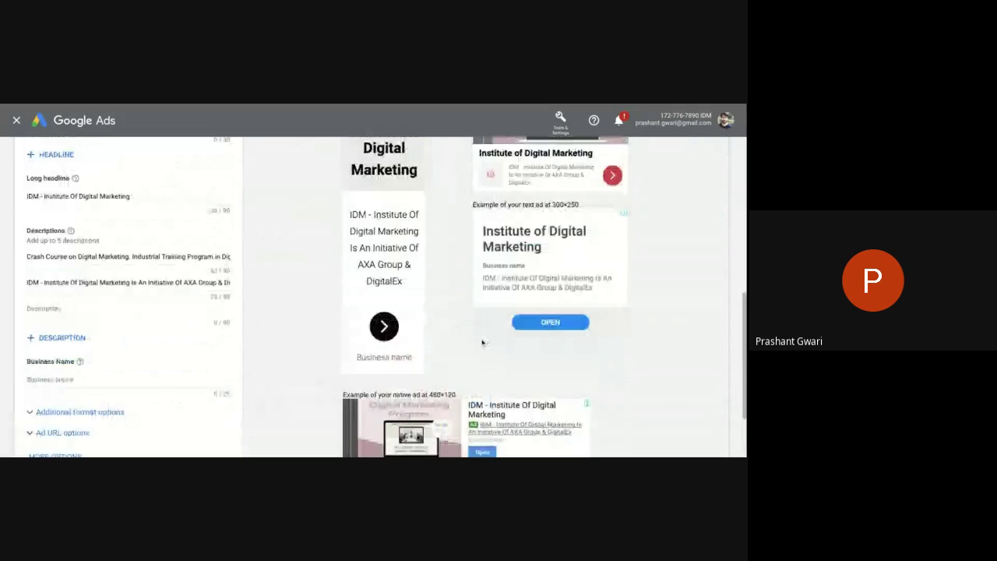
scroll(395, 392, "up", 1)
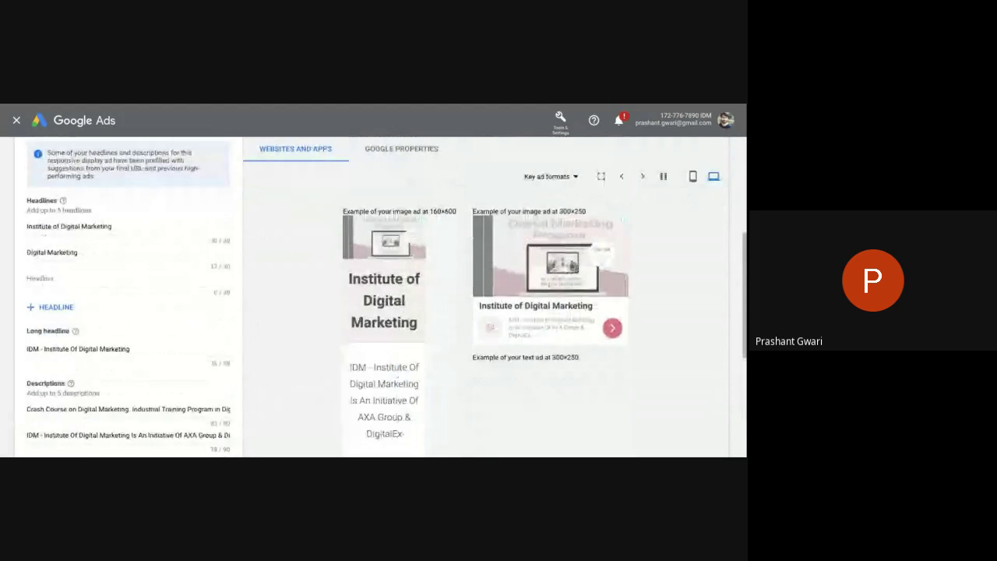
scroll(256, 216, "up", 1)
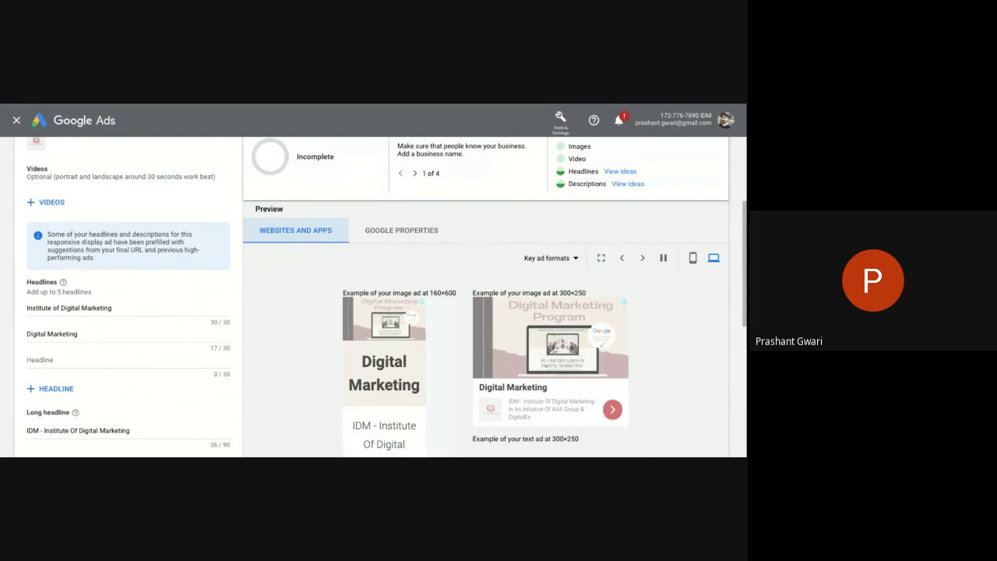
Step: Examine the ad's Gmail preview under Google properties, and return to the websites and apps previews
left_click(398, 237)
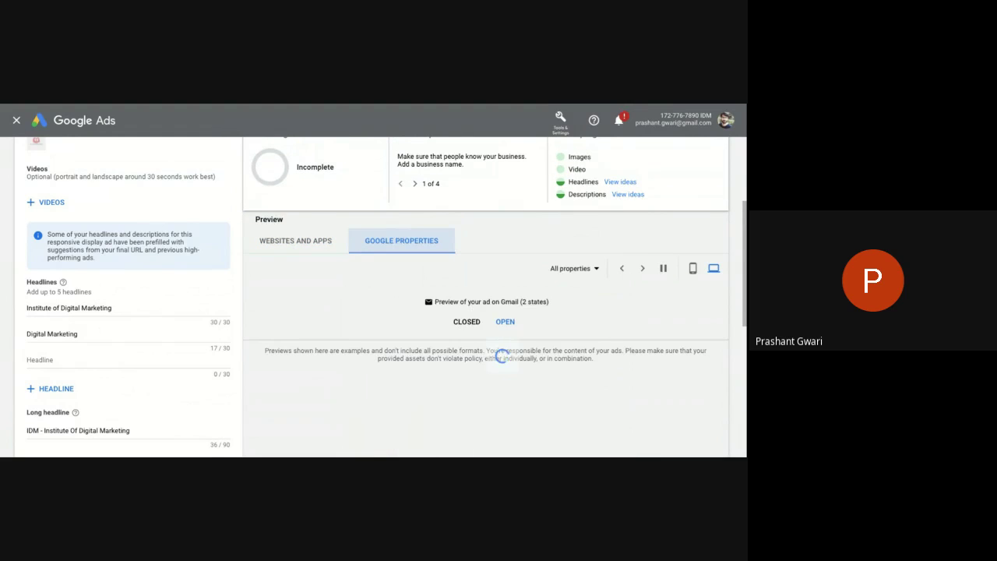
scroll(501, 355, "down", 2)
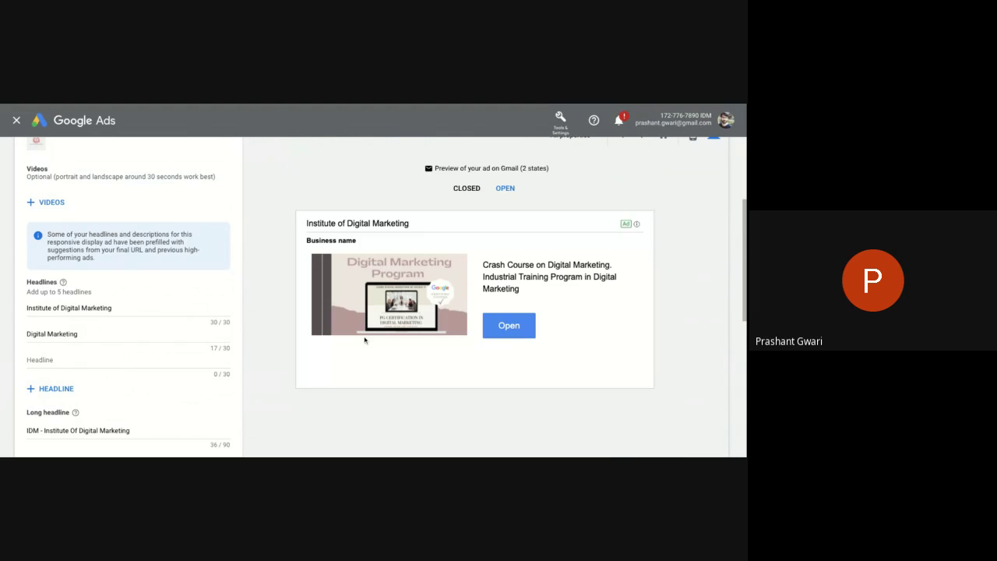
scroll(364, 339, "down", 1)
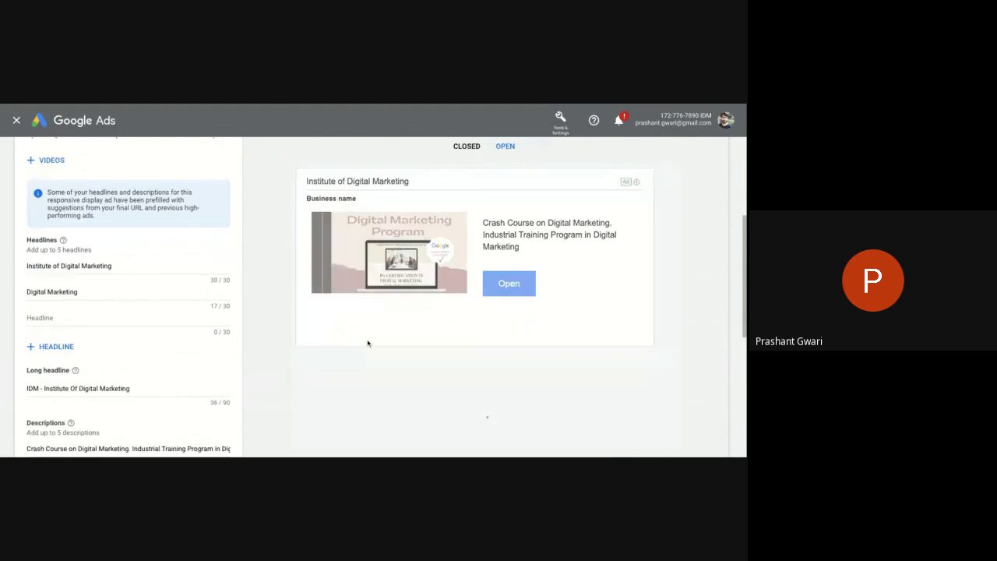
scroll(366, 341, "up", 3)
left_click(302, 221)
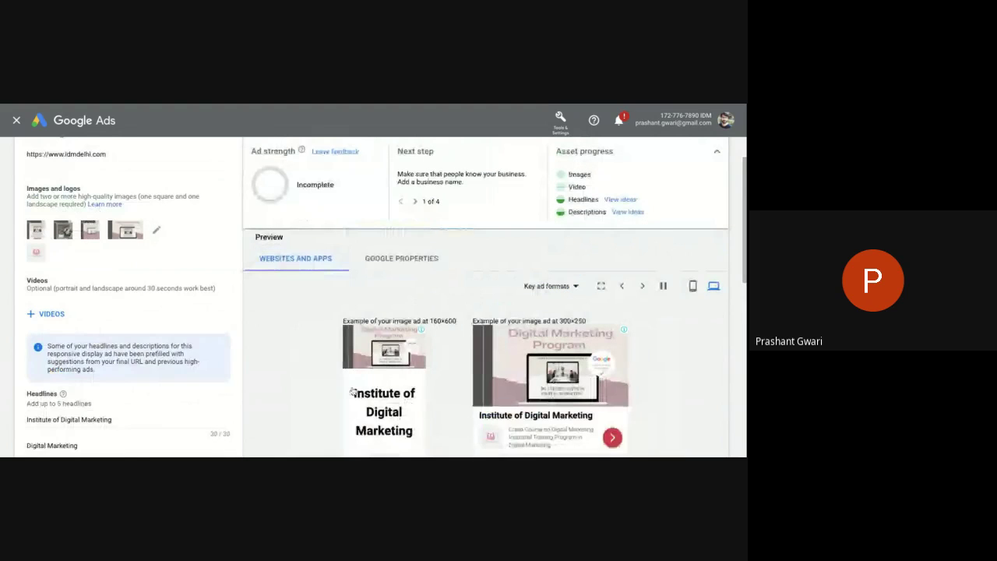
Step: Replace the first headline, "Institute of Digital Marketing", with the suggested "Learn Digital Marketing"
scroll(352, 389, "down", 1)
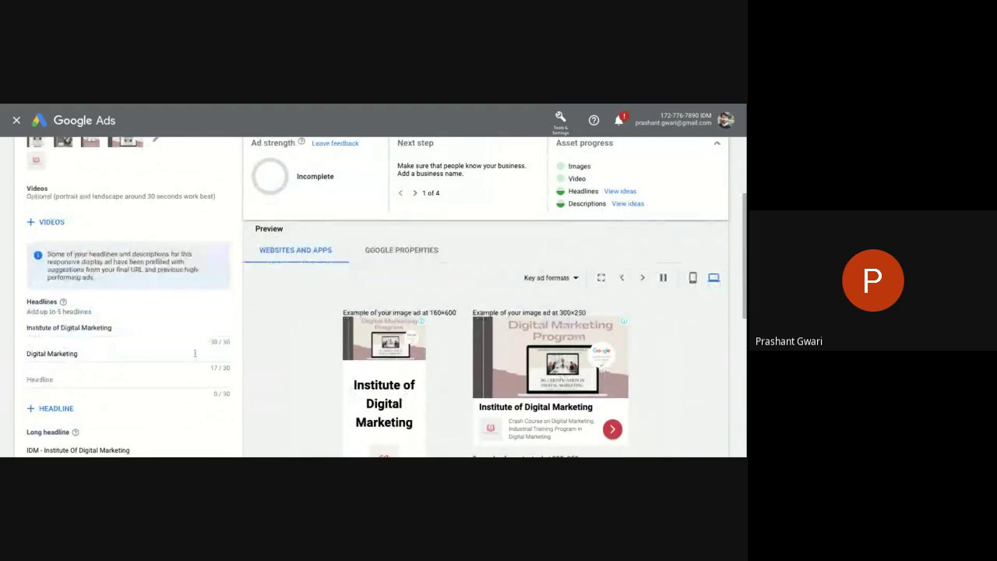
left_click(127, 327)
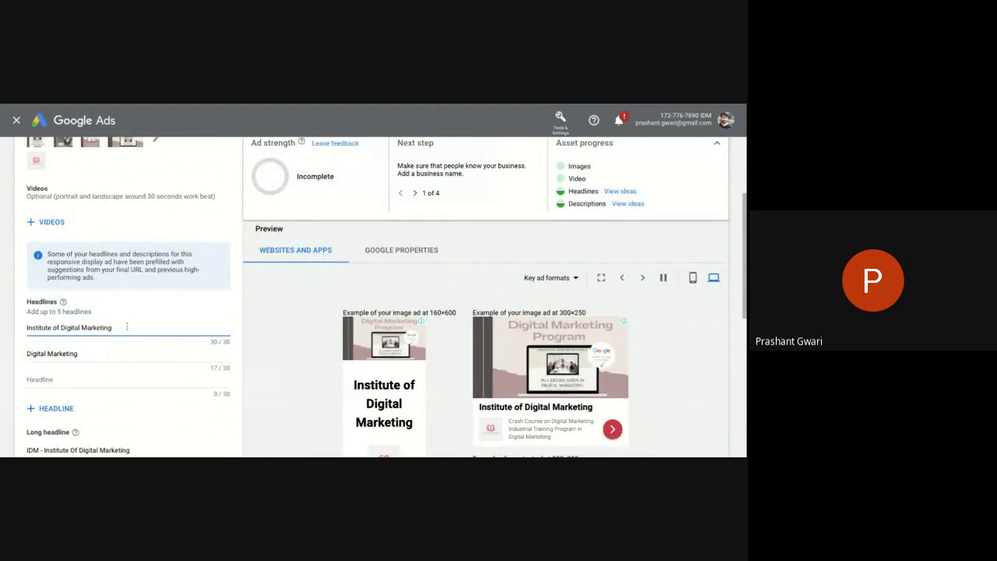
key("BackSpace")
key("BackSpace")
key("BackSpace")
key("BackSpace")
key("BackSpace")
key("BackSpace")
key("BackSpace")
key("BackSpace")
key("BackSpace")
key("BackSpace")
key("BackSpace")
key("BackSpace")
key("BackSpace")
key("BackSpace")
key("BackSpace")
key("BackSpace")
key("BackSpace")
key("BackSpace")
key("BackSpace")
key("BackSpace")
key("BackSpace")
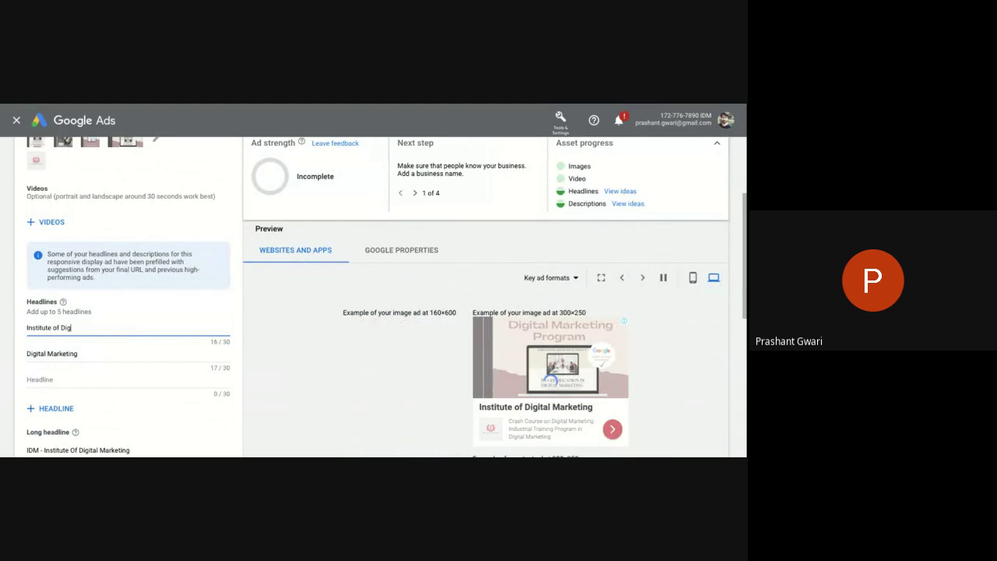
key("BackSpace")
key("BackSpace")
key("BackSpace")
key("BackSpace")
key("BackSpace")
key("BackSpace")
key("BackSpace")
key("BackSpace")
key("BackSpace")
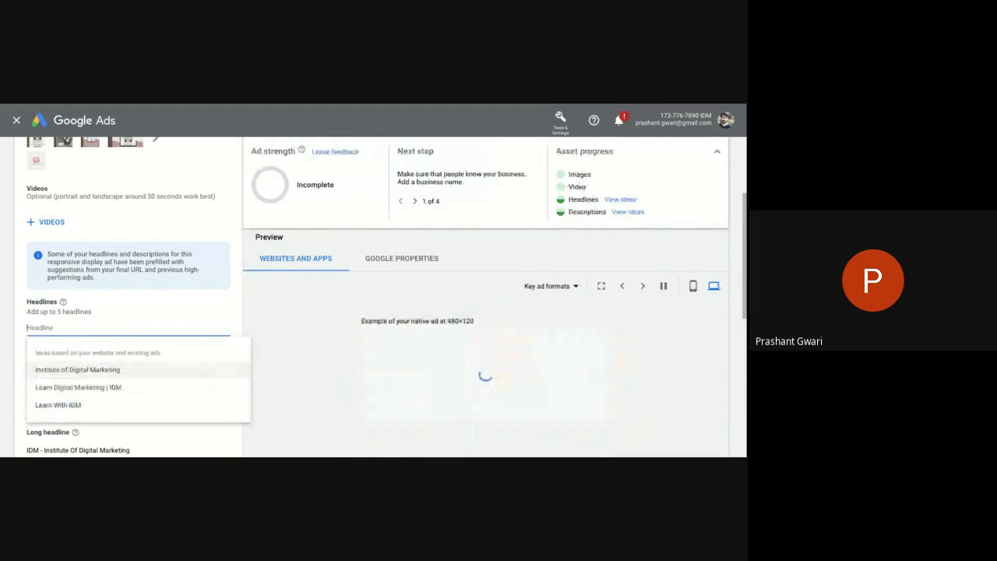
type("Learn")
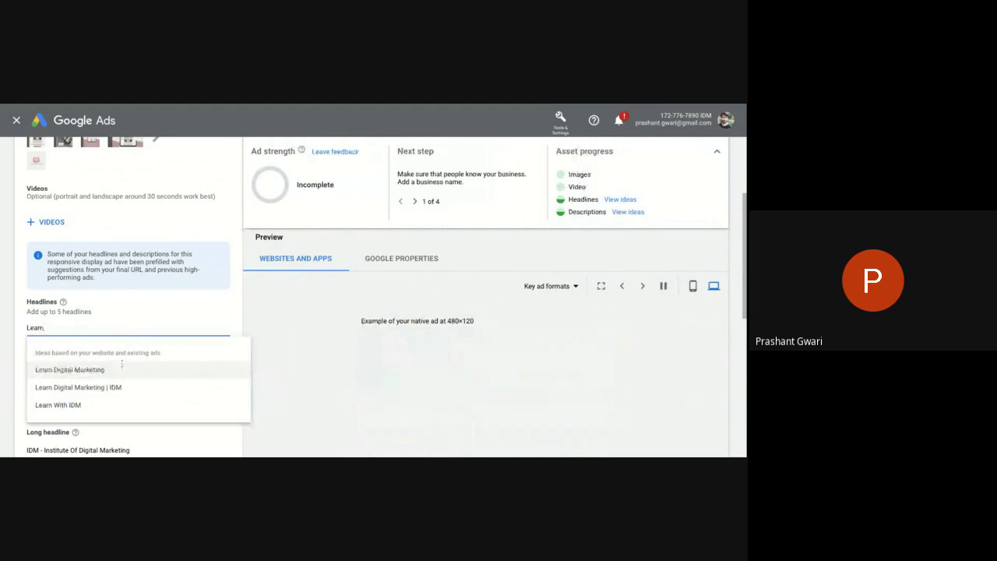
left_click(111, 371)
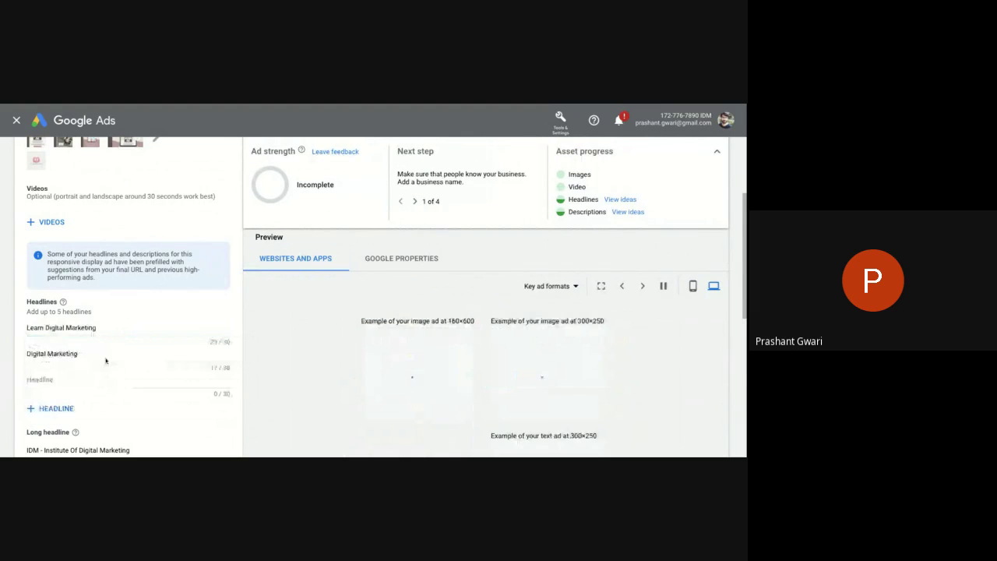
Step: Set the second headline to the suggested "Learn Digital Marketing | IDM" and the third to "Best digital Marketing Course"
left_click(106, 361)
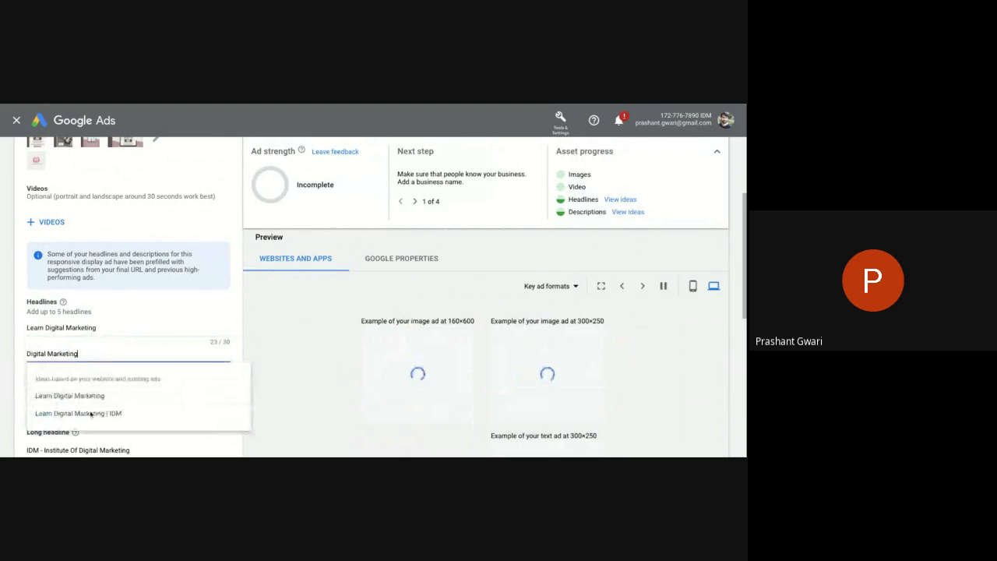
left_click(91, 415)
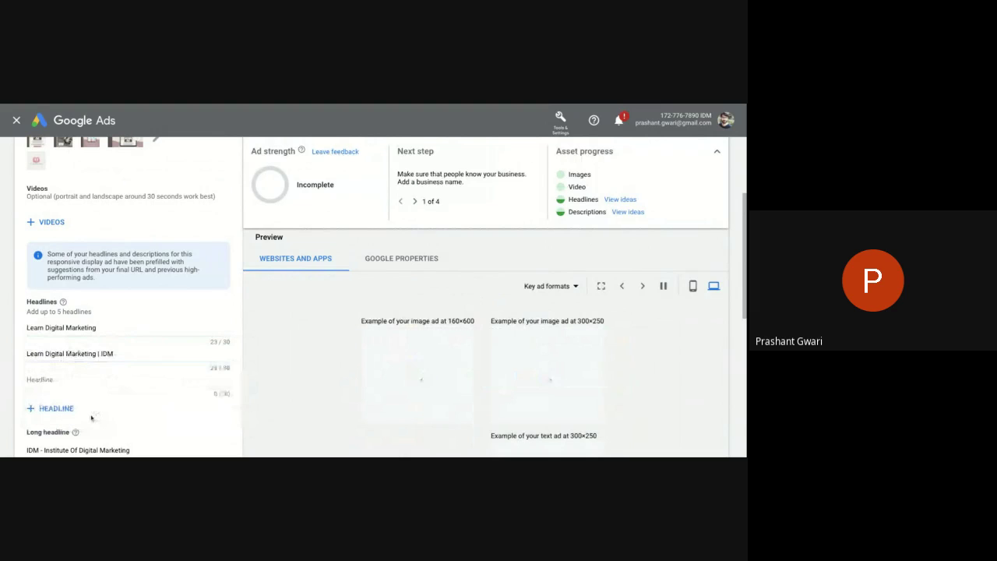
left_click(74, 379)
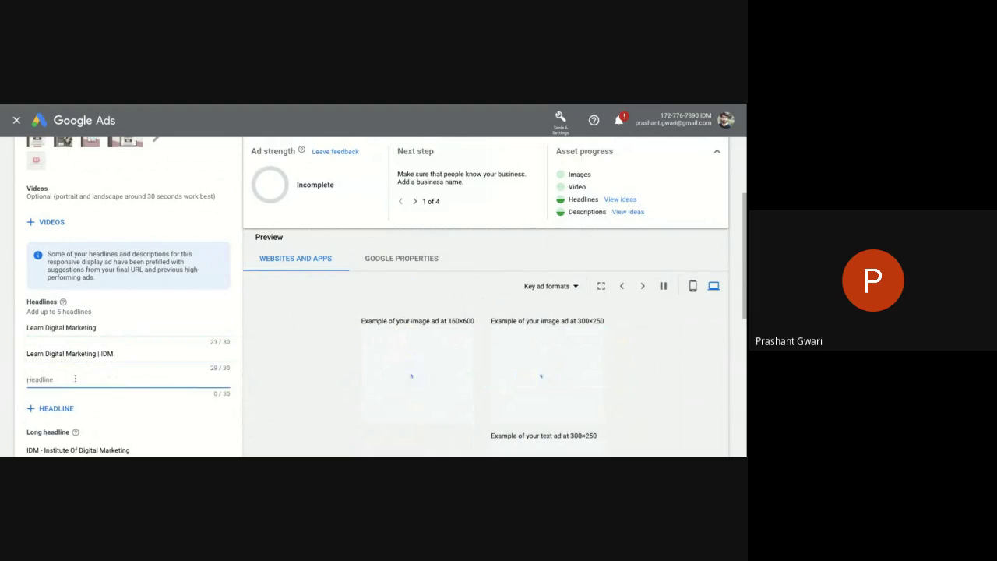
type("Bes")
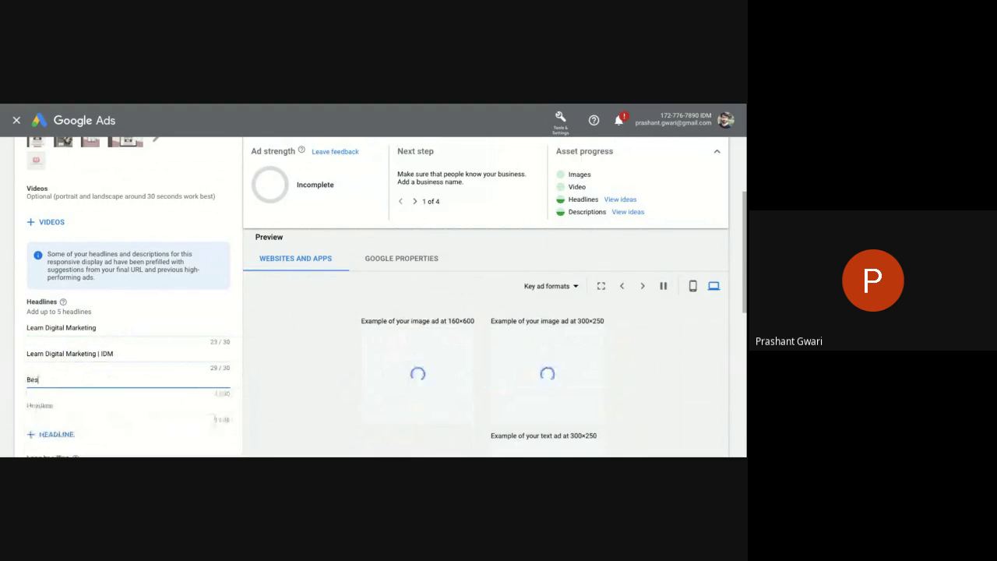
type("t digita")
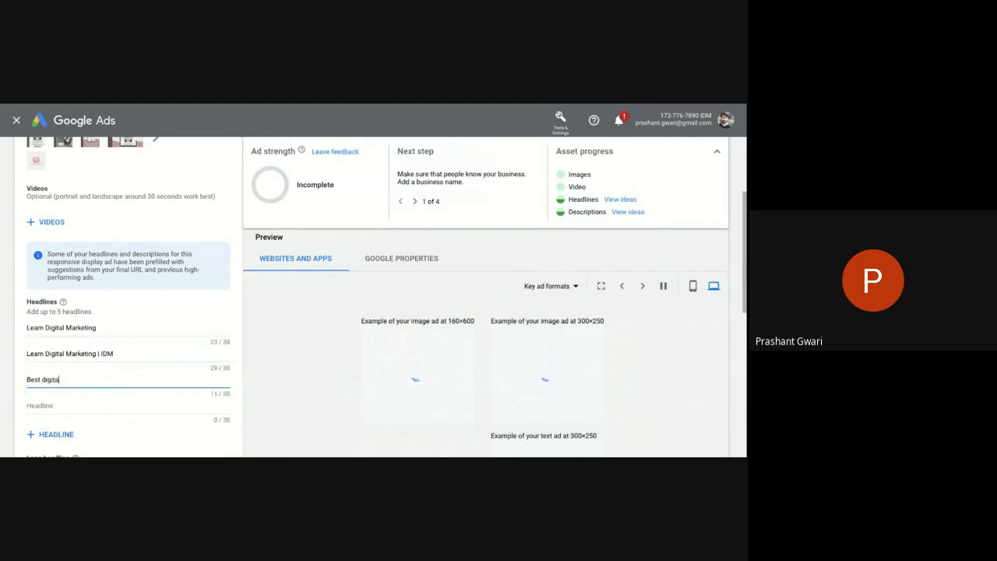
type("l Marketing  Course")
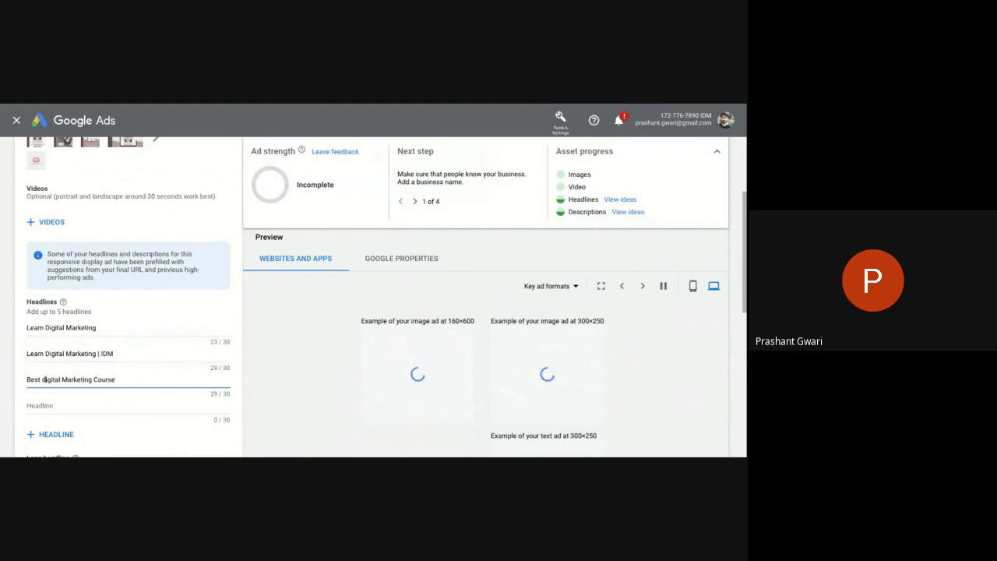
Step: Capitalise "digital" in the third headline so that it reads "Best Digital Marketing Course"
left_click(44, 379)
key("BackSpace")
type("D")
key("Tab")
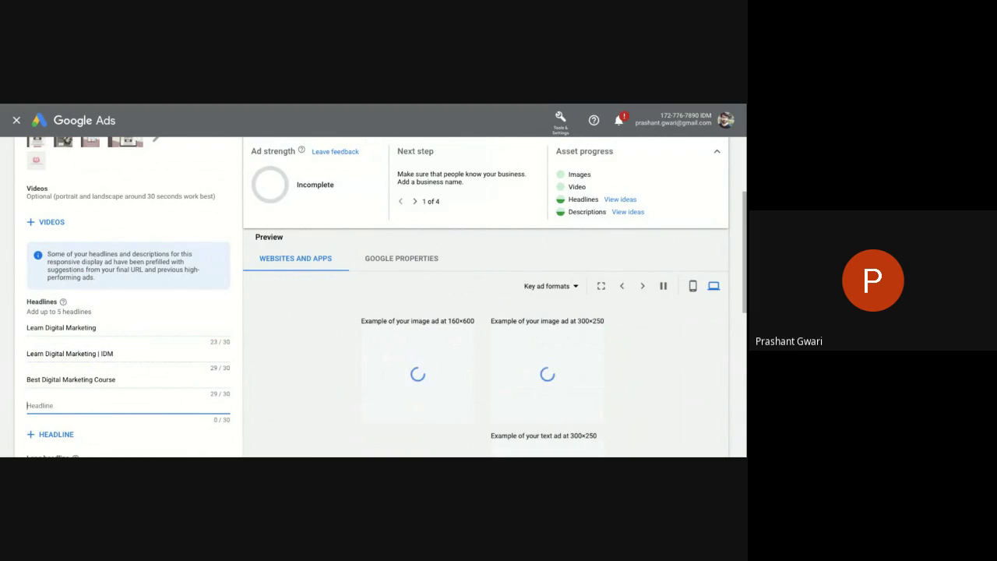
Step: Enter "Learn From Industry Experts" as the fourth headline
type("Learn")
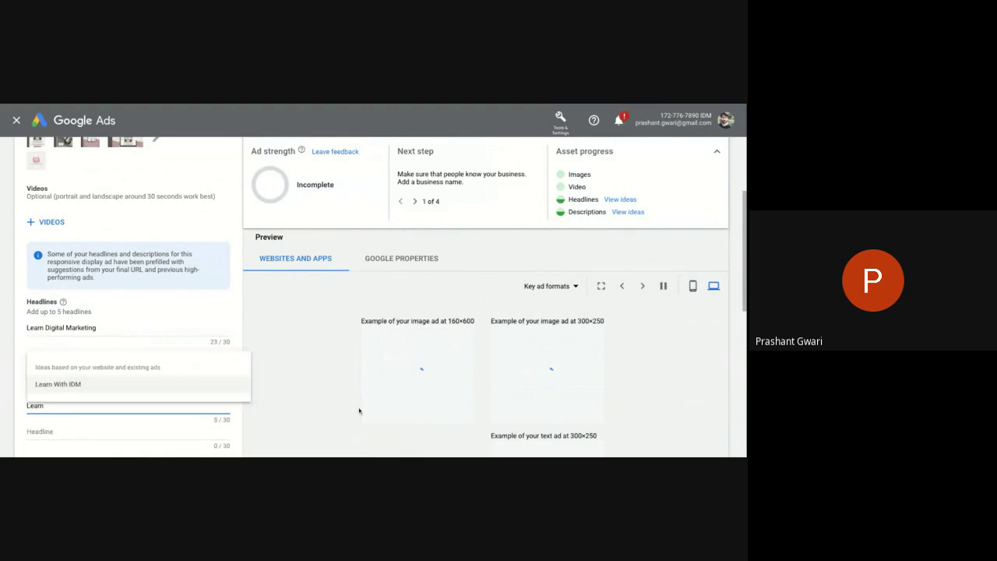
scroll(360, 411, "down", 1)
scroll(359, 410, "down", 1)
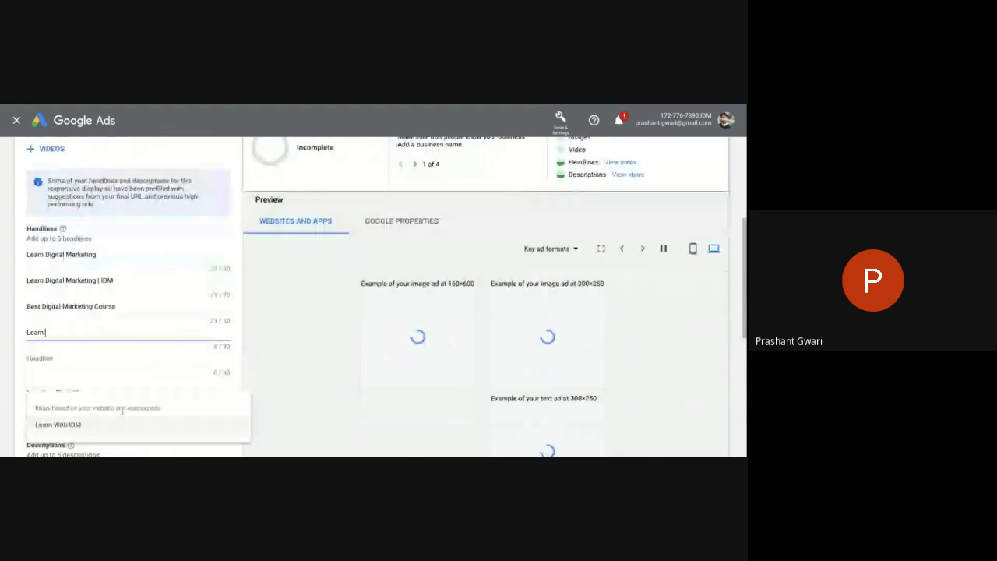
key("Tab")
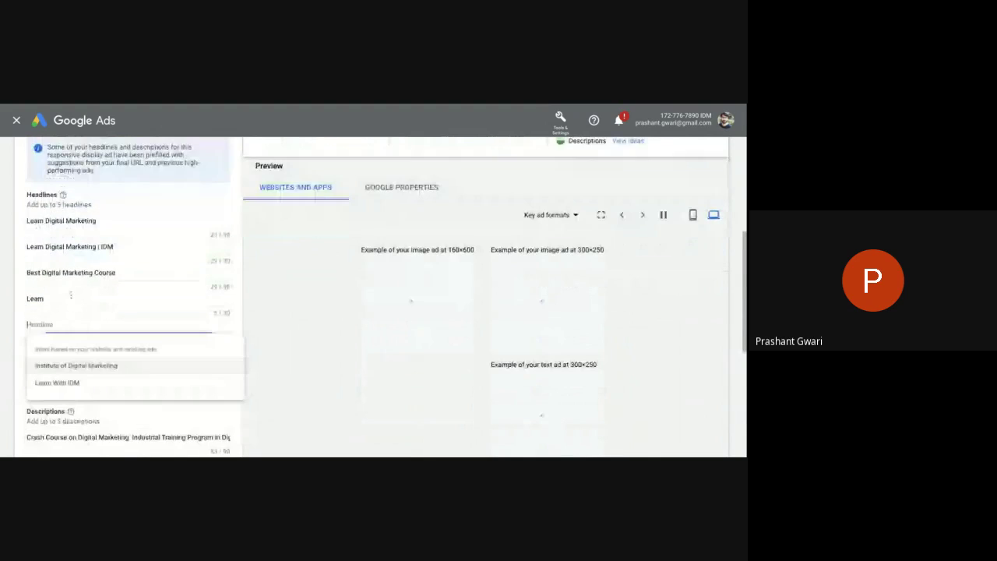
left_click(70, 294)
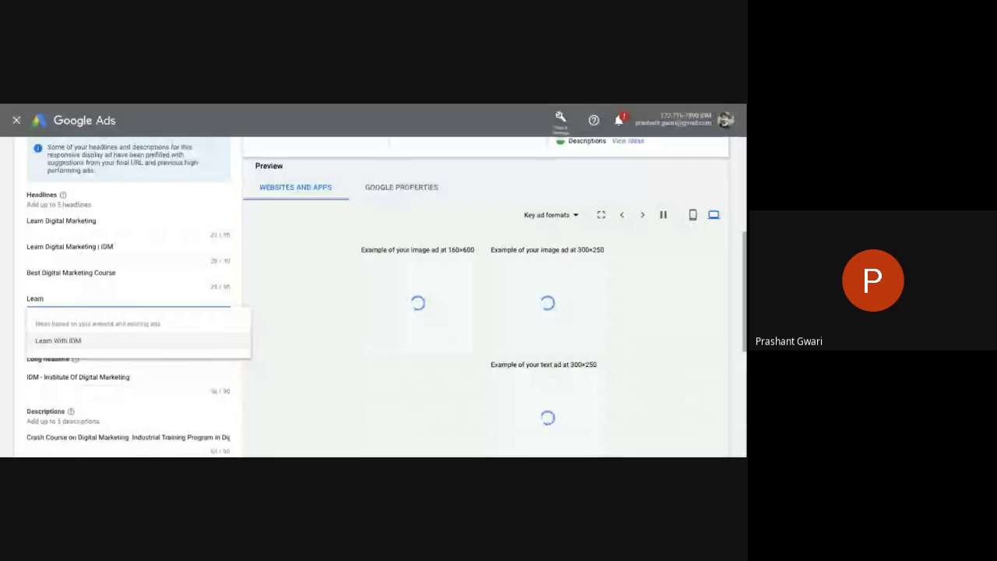
type("From Indu")
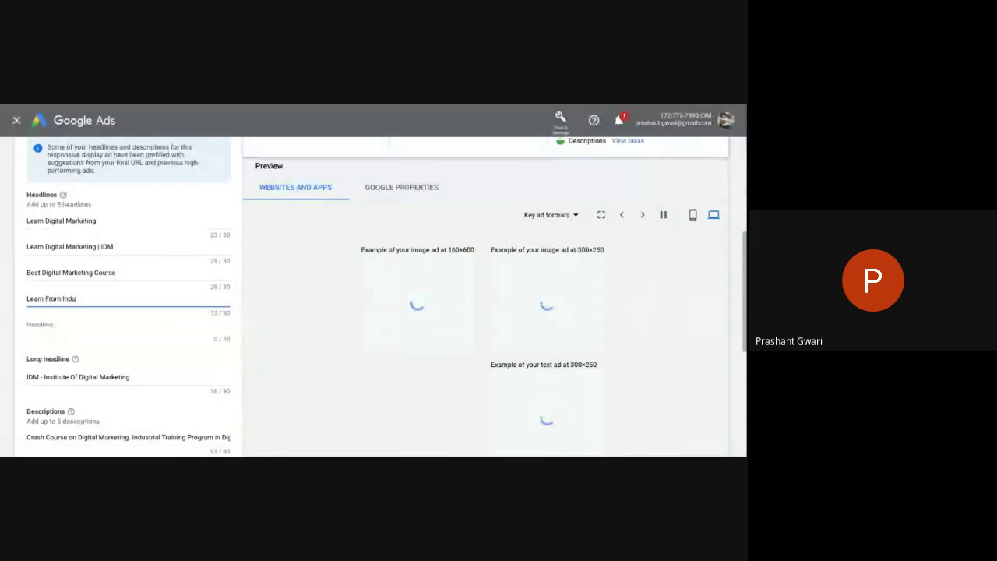
type("stry Ex")
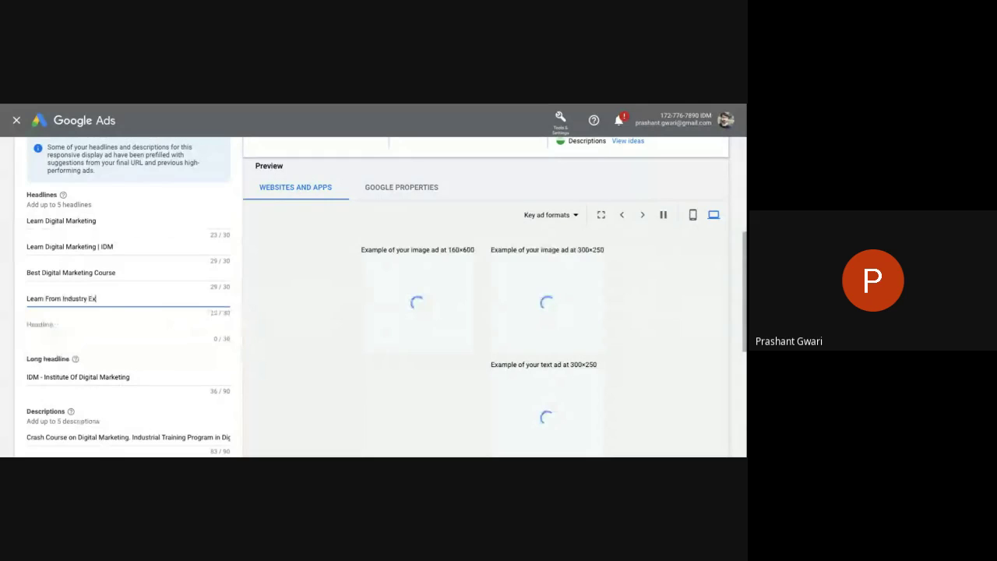
type("operts")
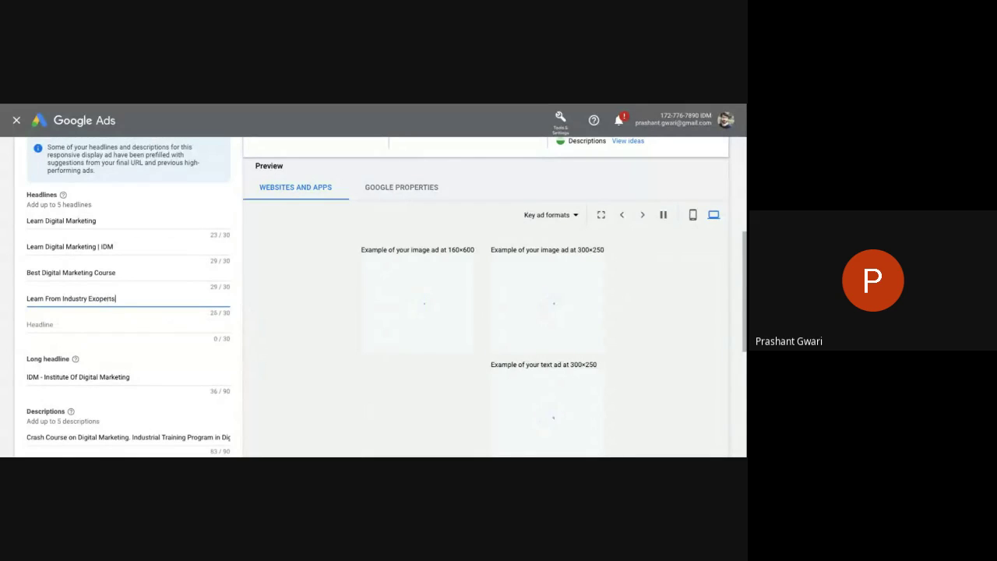
double_click(107, 298)
left_click(127, 299)
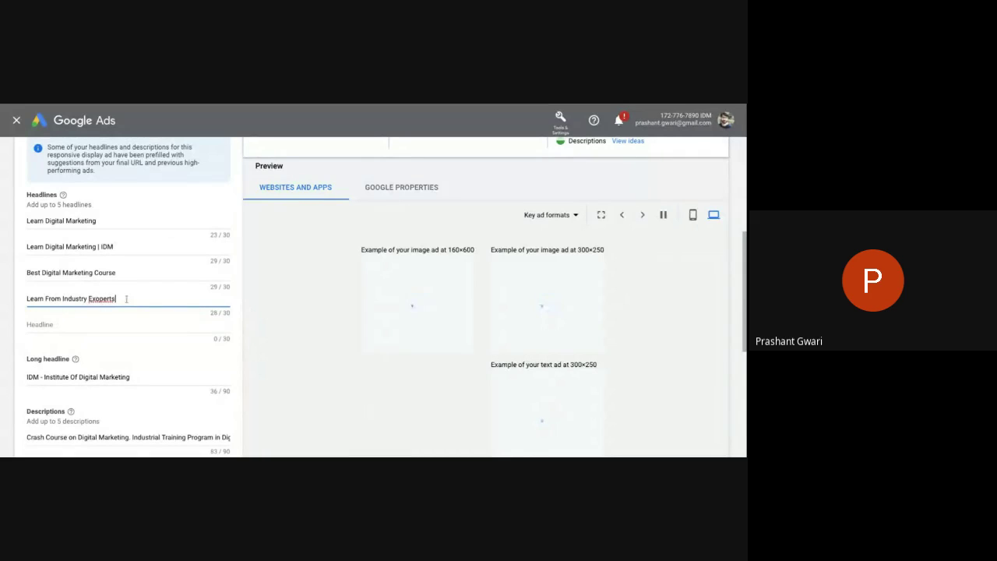
left_click(104, 299)
key("BackSpace")
Step: Enter "Learn in-demands tools" as the fifth headline
left_click(106, 324)
type("SOcila")
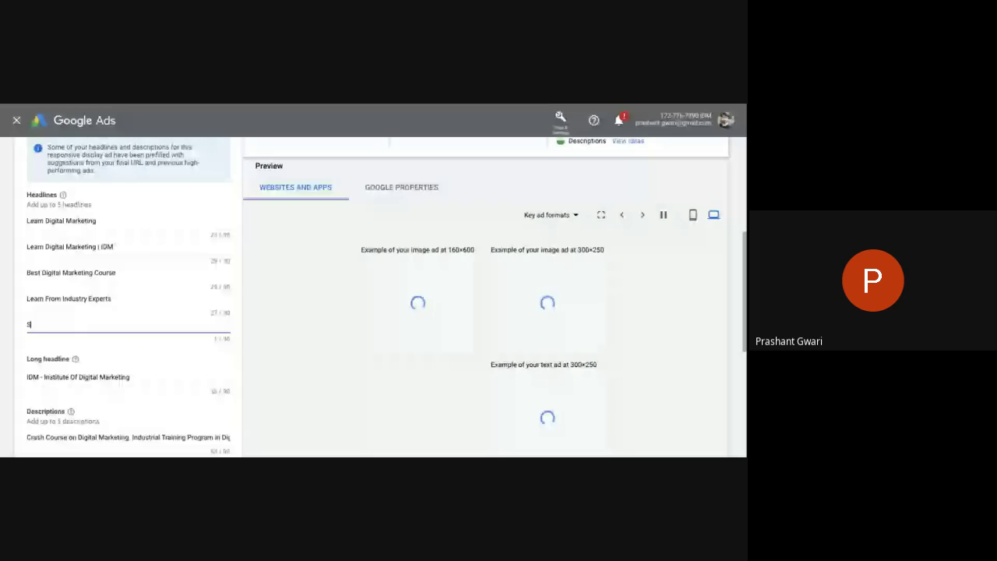
key("BackSpace")
key("BackSpace")
key("BackSpace")
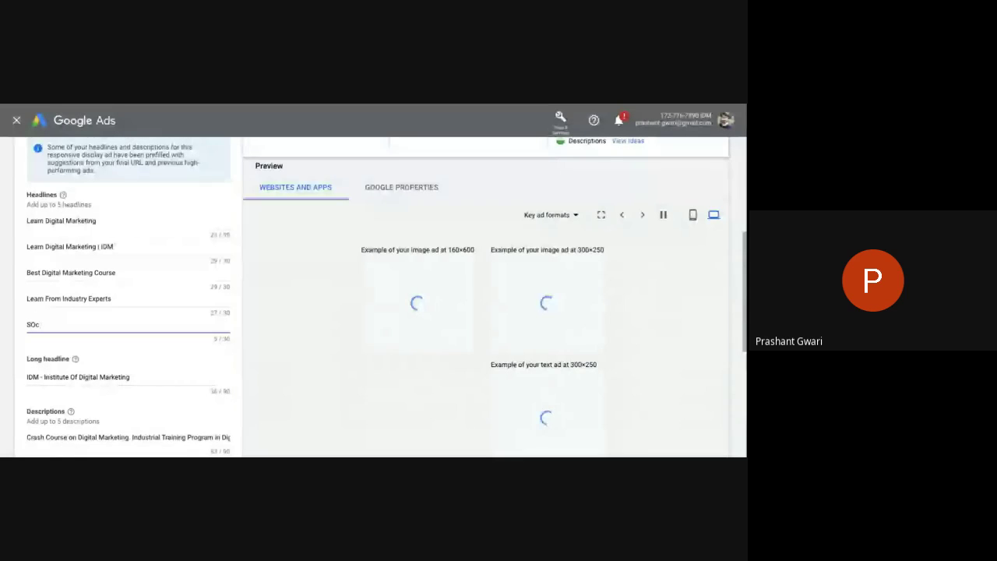
key("BackSpace")
key("BackSpace")
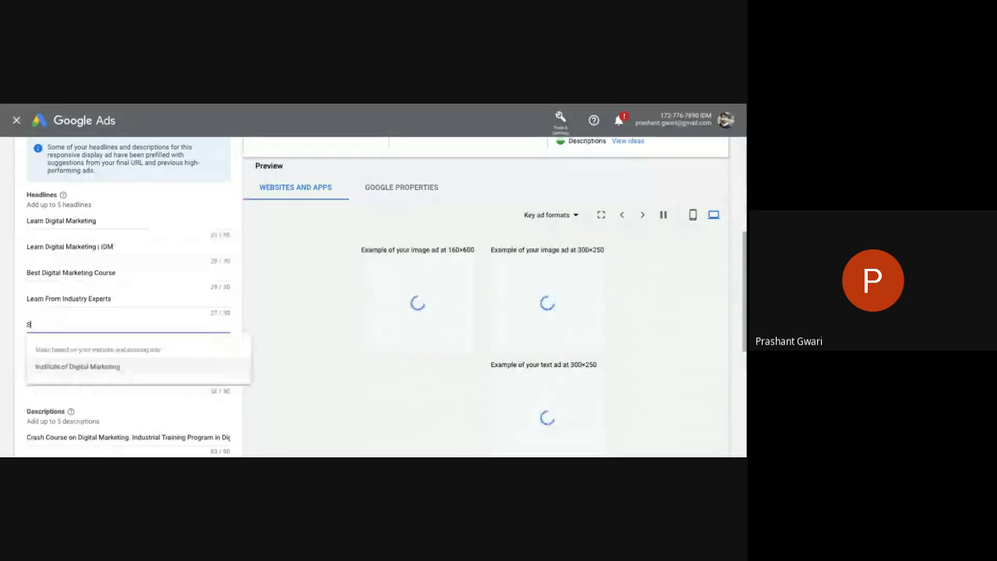
key("BackSpace")
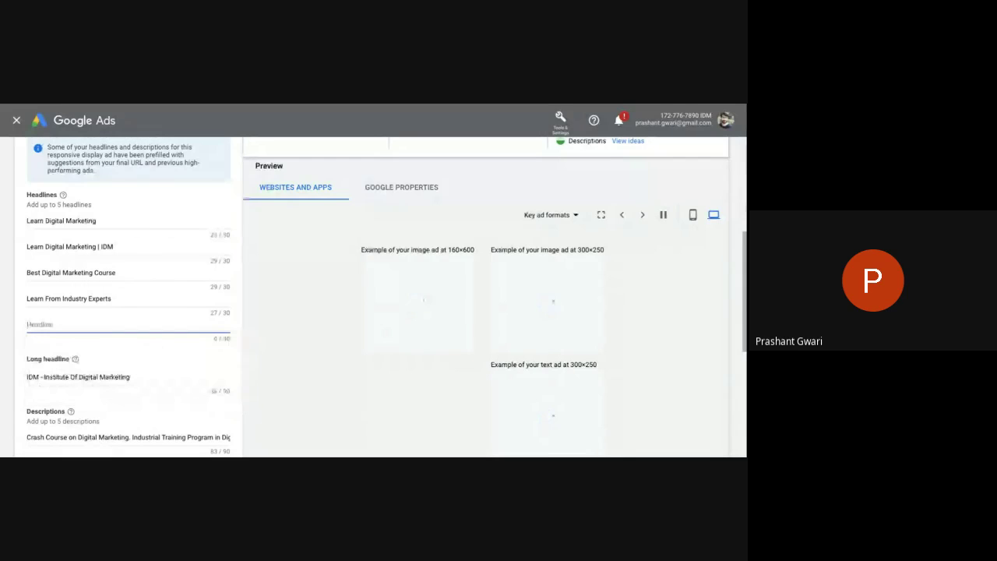
type("Learn")
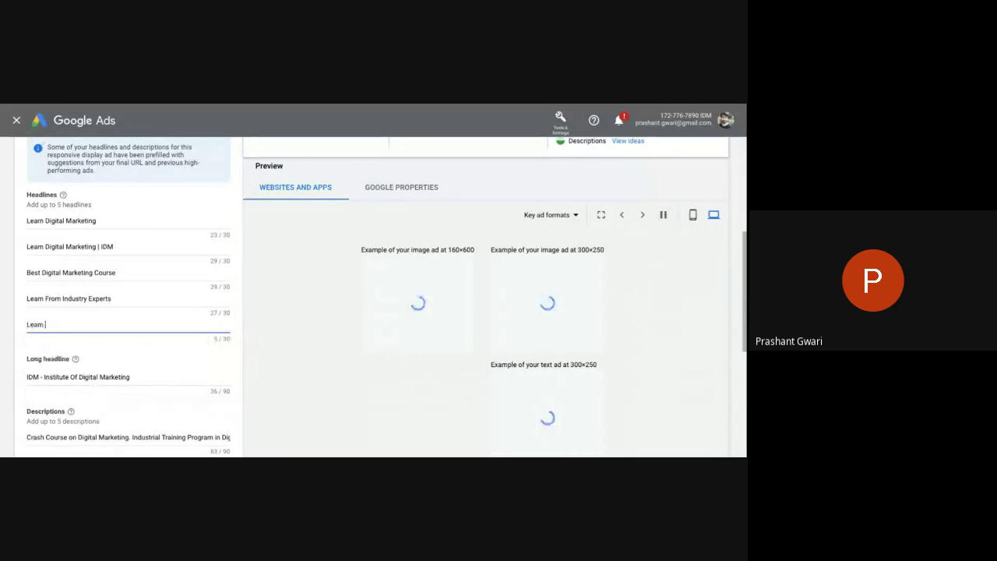
type(" in-demands tools")
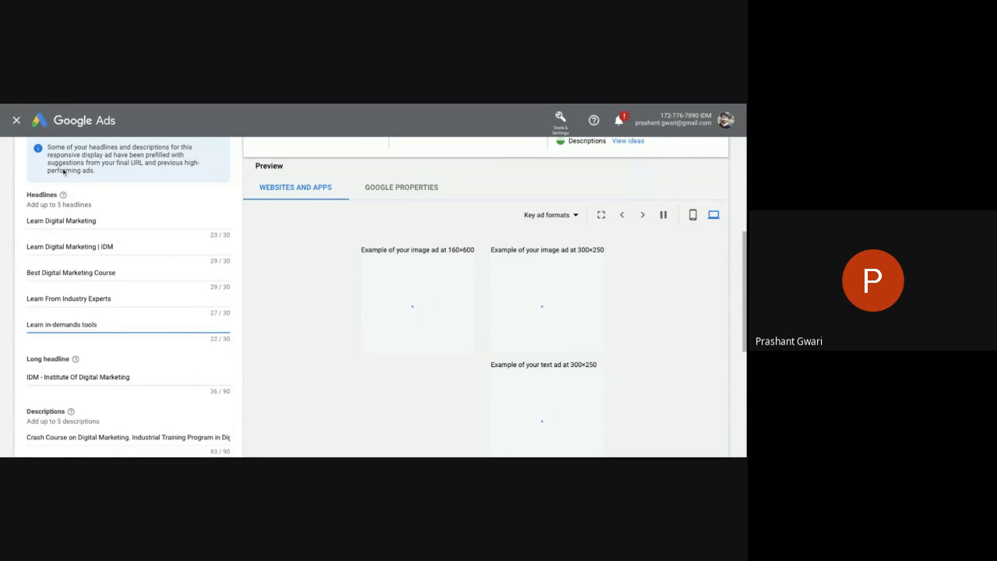
Step: Reword the end of the fifth headline so that it reads "Learn in-demands to tools"
left_click(81, 104)
key("alt+Tab")
scroll(150, 392, "down", 1)
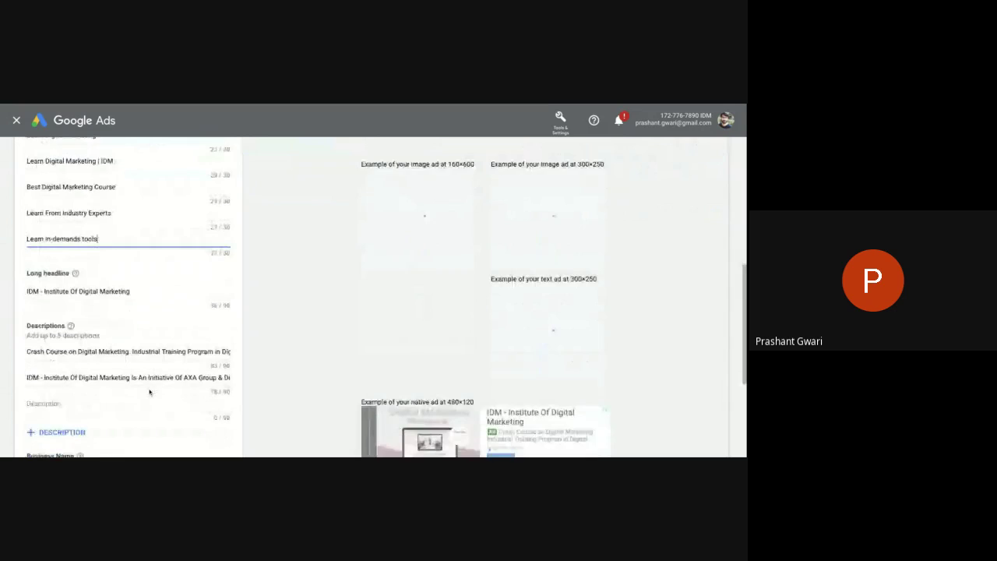
scroll(149, 392, "down", 1)
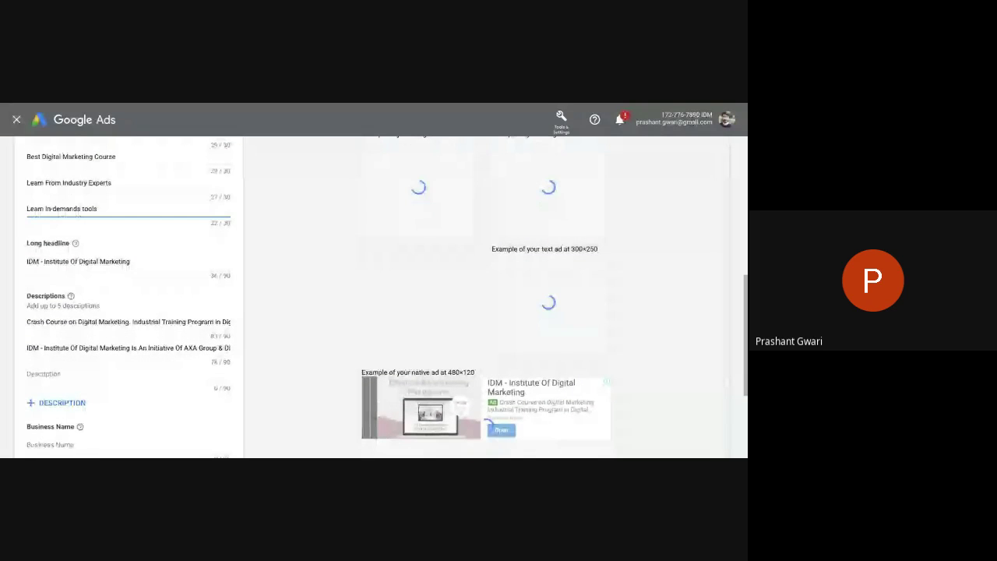
scroll(150, 392, "down", 1)
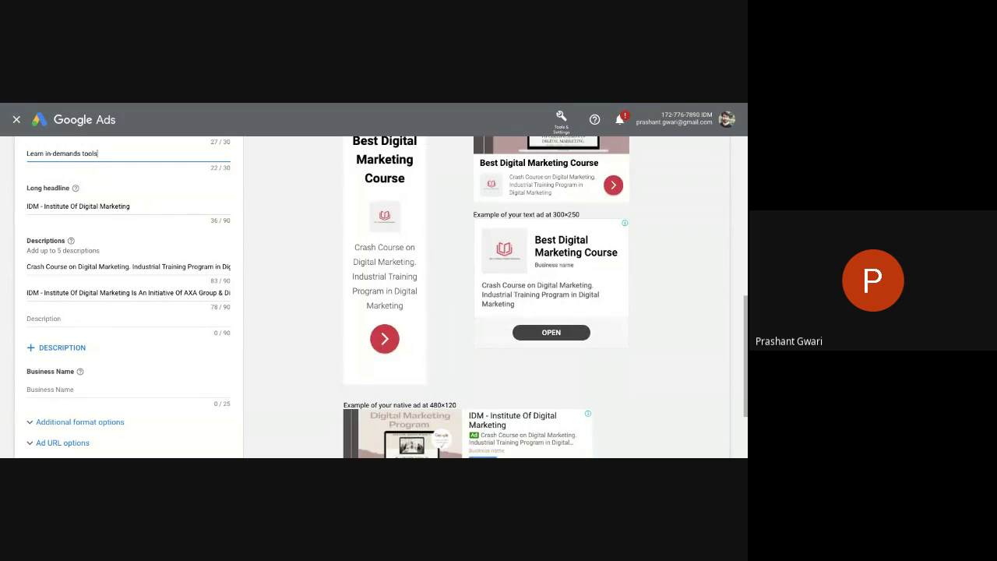
key("BackSpace")
key("BackSpace")
key("BackSpace")
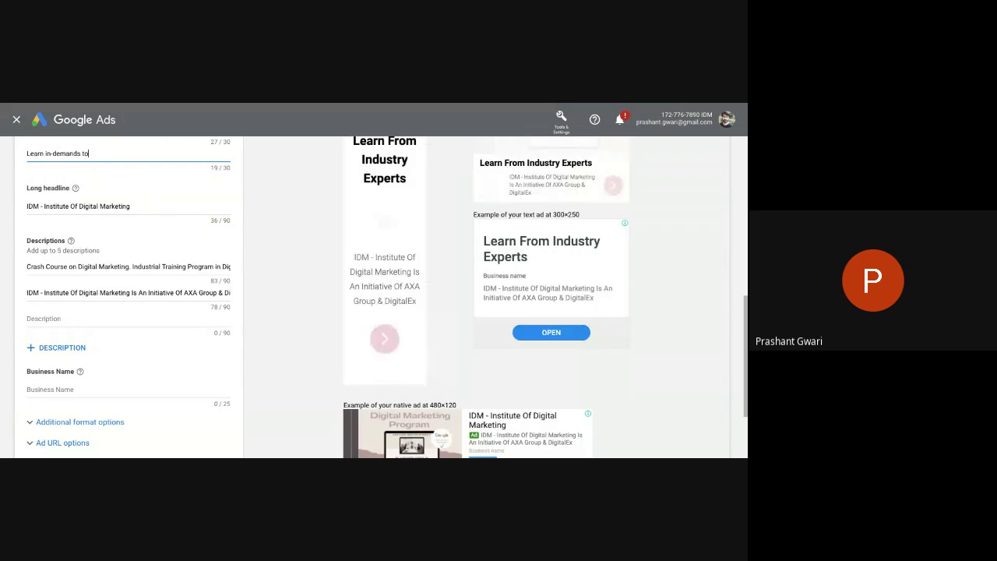
type("tools")
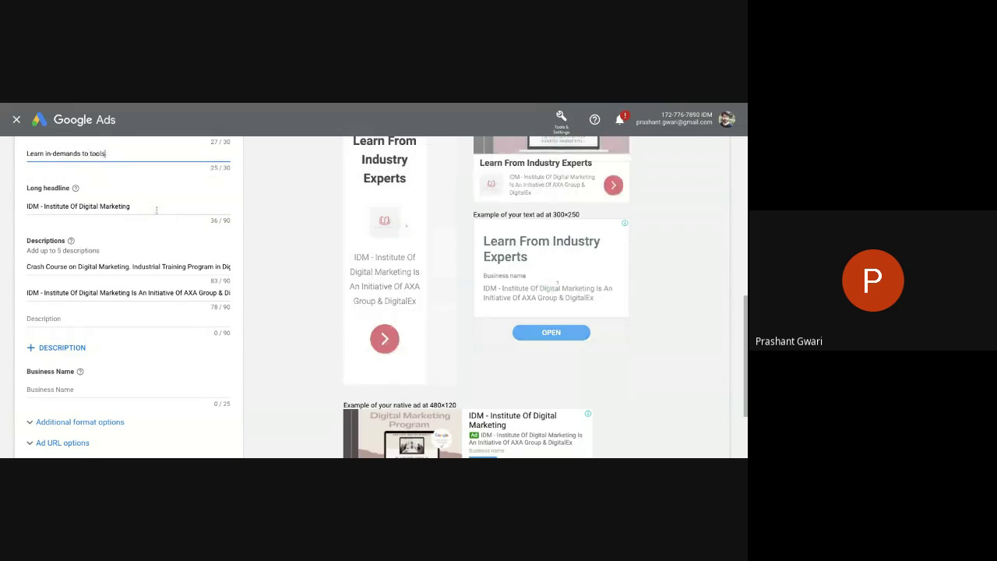
Step: Replace the long headline with "Learn Digital Marketing From Leading Industry Experts"
left_click(157, 209)
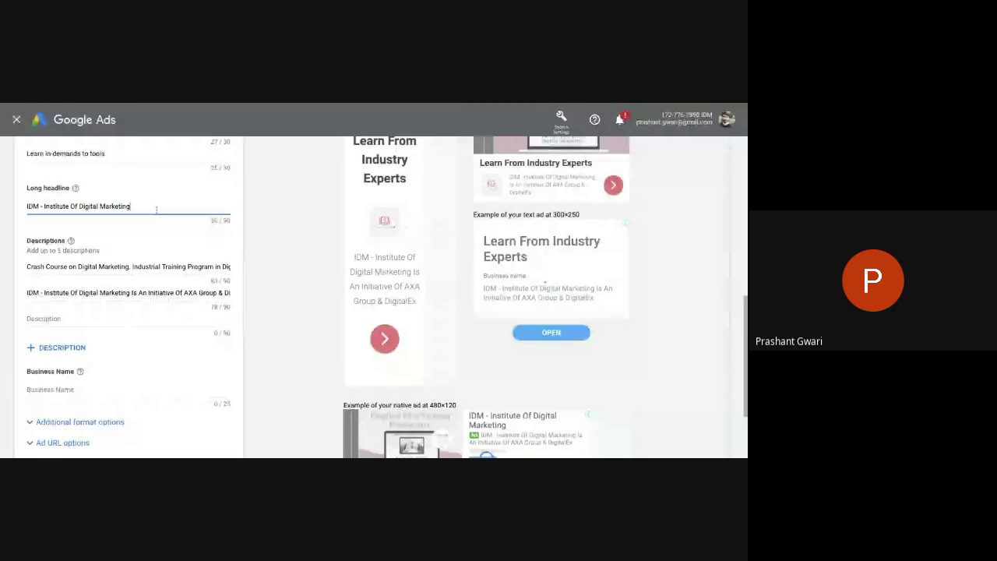
key("BackSpace")
key("BackSpace")
key("BackSpace")
key("BackSpace")
key("BackSpace")
key("BackSpace")
key("BackSpace")
key("BackSpace")
key("BackSpace")
key("BackSpace")
key("BackSpace")
key("BackSpace")
key("BackSpace")
key("BackSpace")
key("BackSpace")
key("BackSpace")
key("BackSpace")
key("BackSpace")
key("BackSpace")
key("BackSpace")
key("BackSpace")
key("BackSpace")
key("BackSpace")
key("BackSpace")
key("BackSpace")
key("BackSpace")
key("BackSpace")
key("BackSpace")
key("BackSpace")
key("BackSpace")
key("BackSpace")
key("BackSpace")
key("BackSpace")
key("BackSpace")
key("BackSpace")
key("BackSpace")
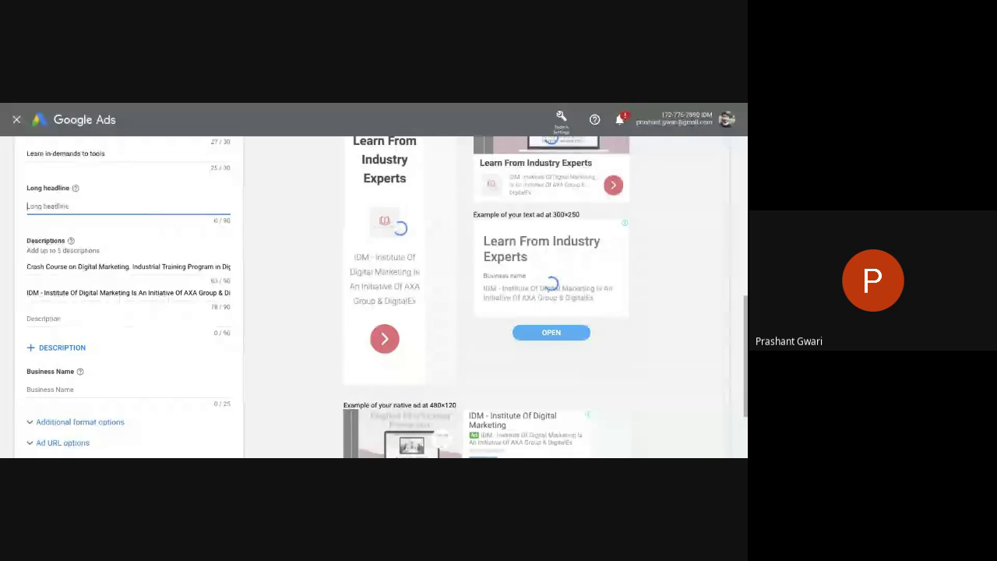
type("Le")
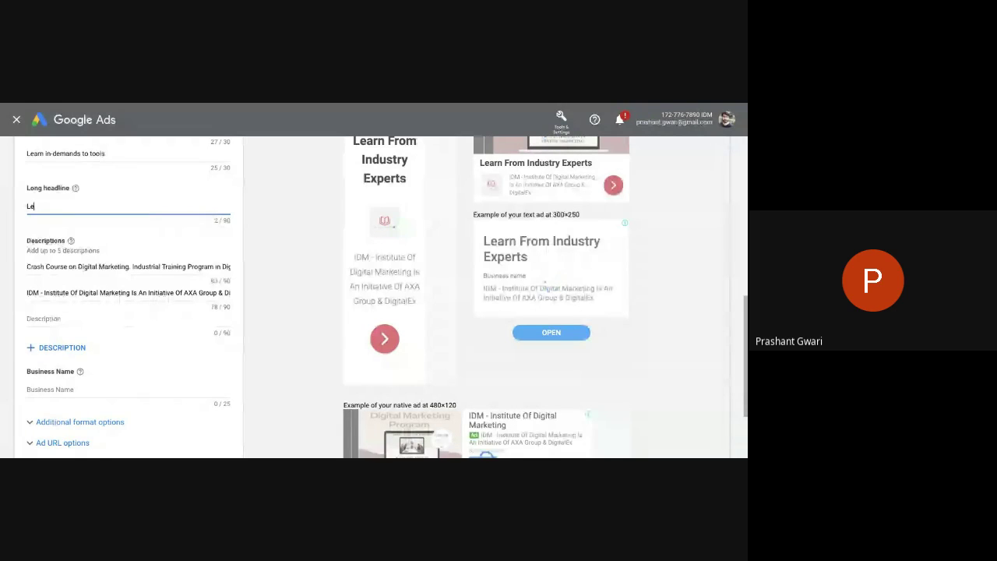
type("arn Dig")
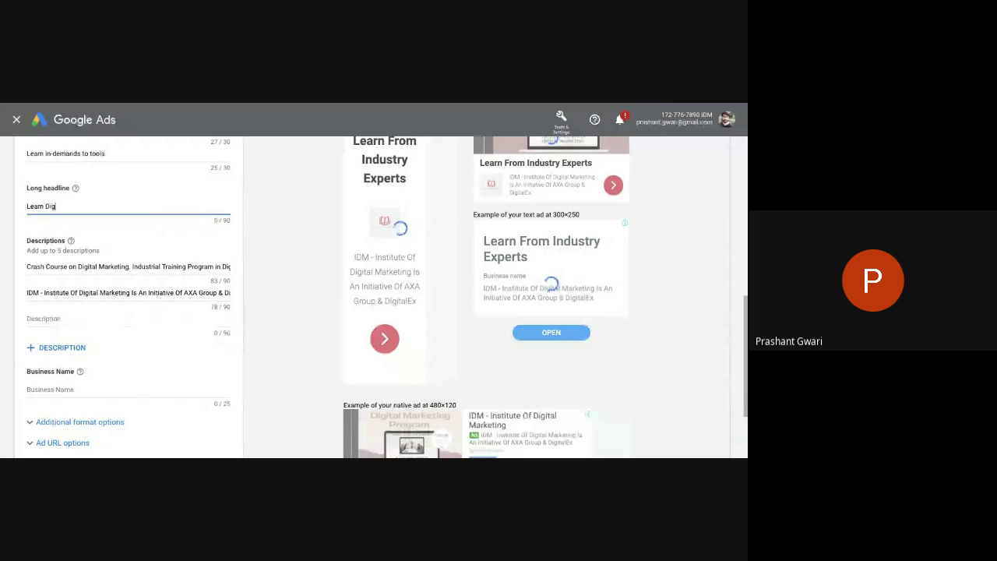
type("ital Marketing Fr")
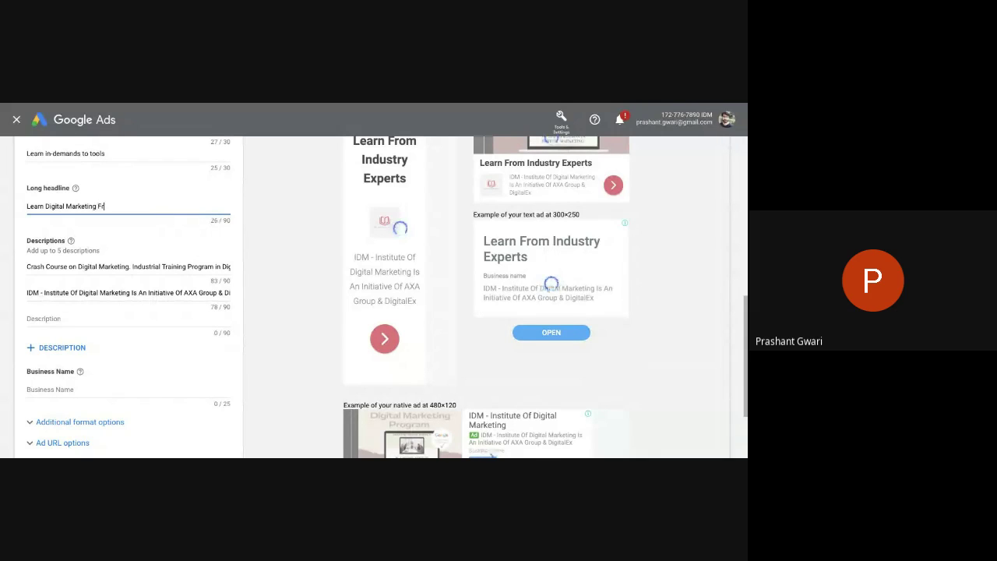
type("om Leading Indu")
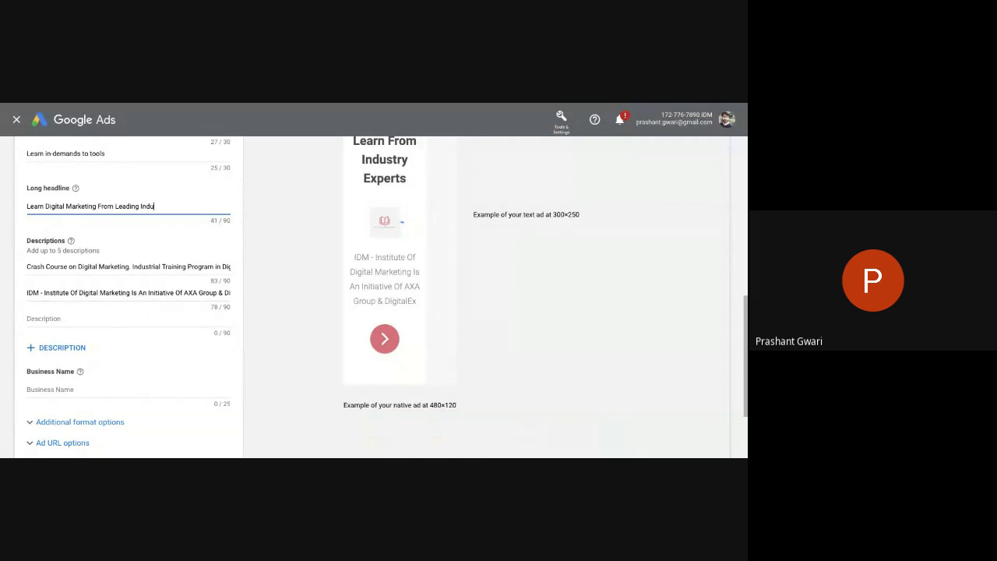
type("try")
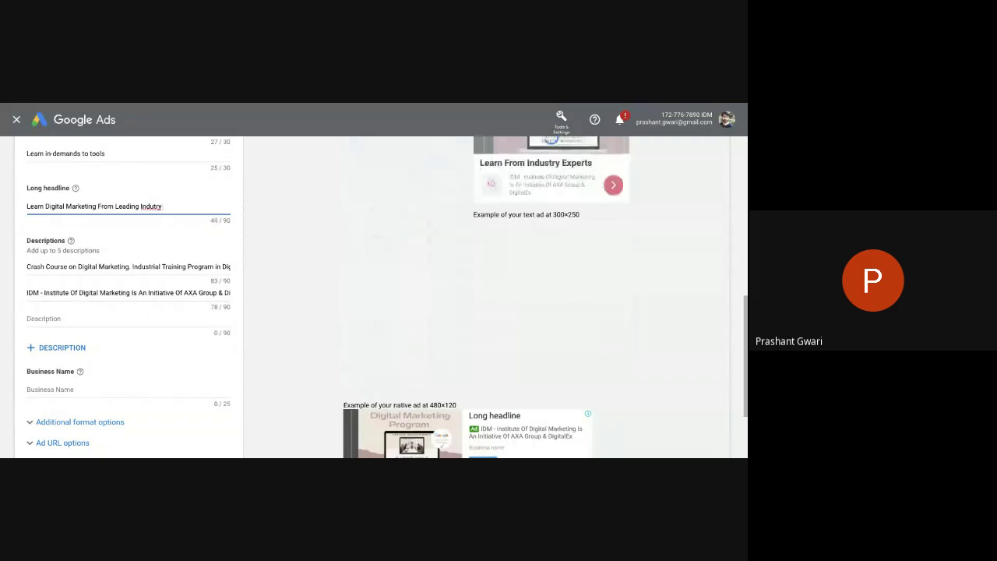
type(" Experts")
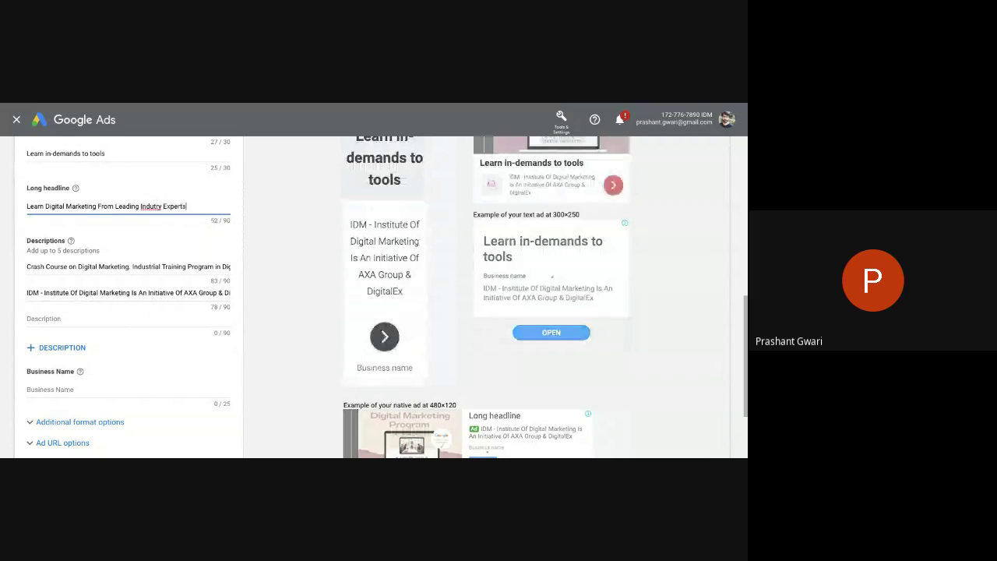
key("Left")
key("Left")
key("Left")
key("Left")
key("Left")
key("Left")
key("Left")
key("Left")
key("Left")
key("Left")
key("Left")
type("s")
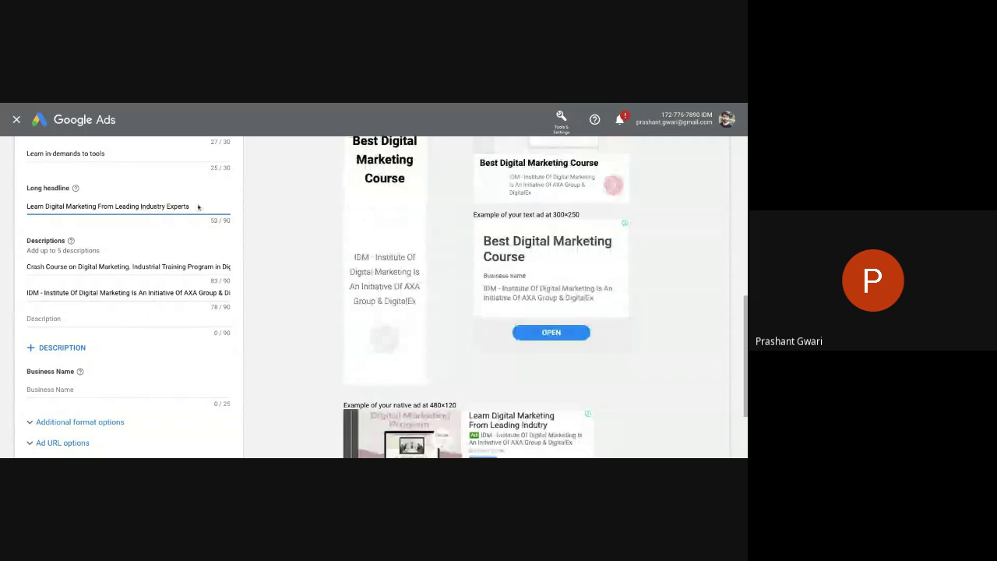
Step: Extend the long headline with "and become a sucessful Digital Marketer"
left_click(198, 206)
type("and beco")
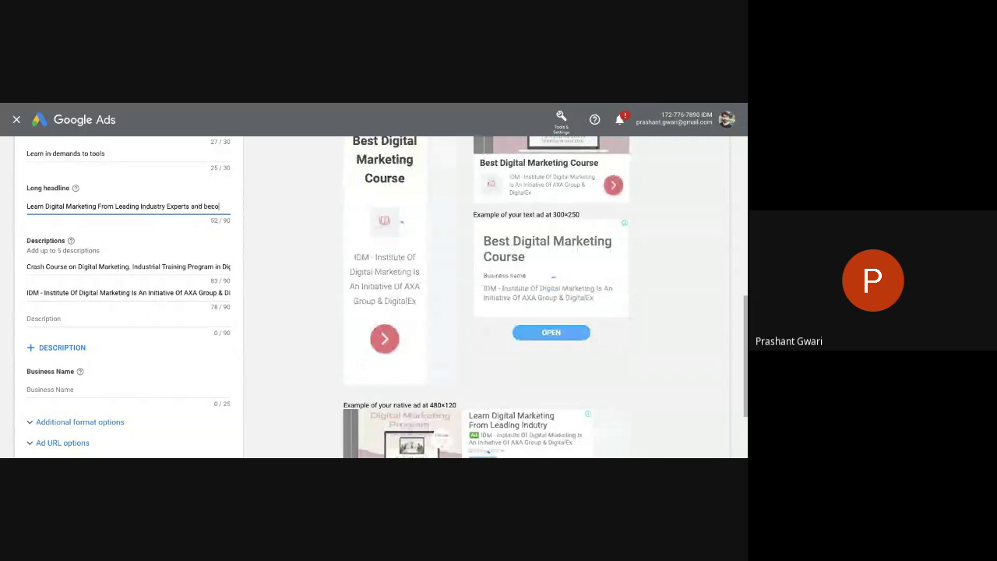
type("me a")
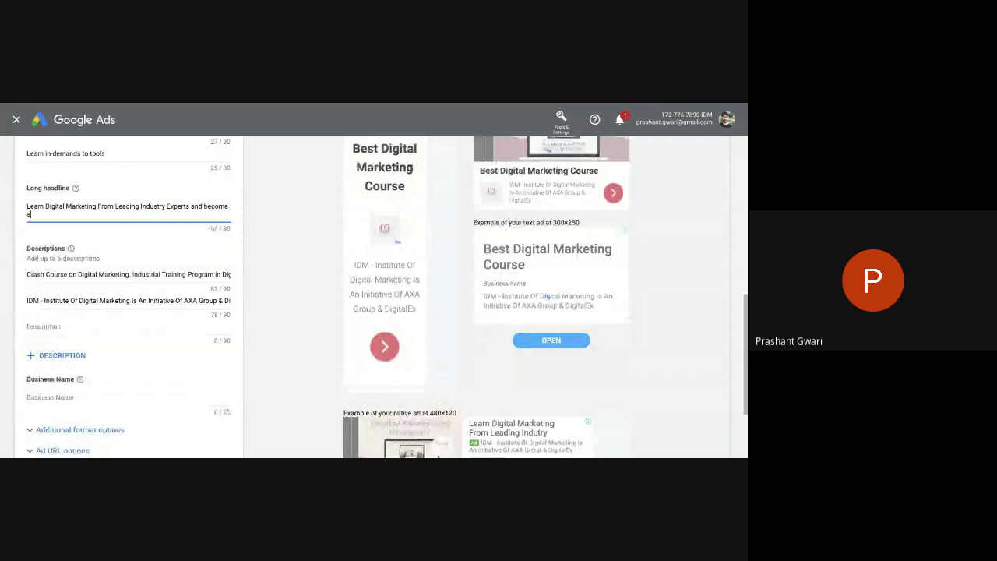
type(" succ")
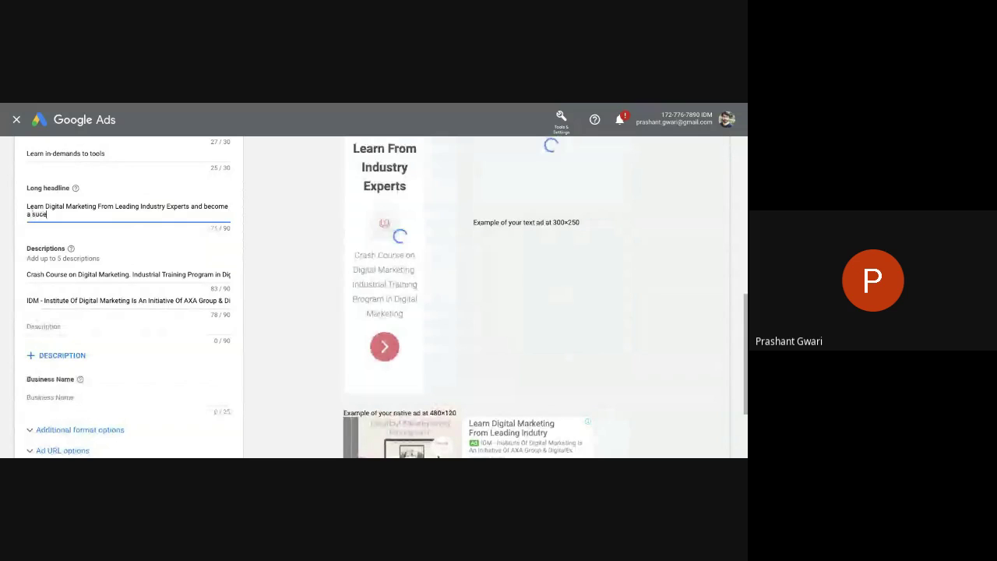
type("essful")
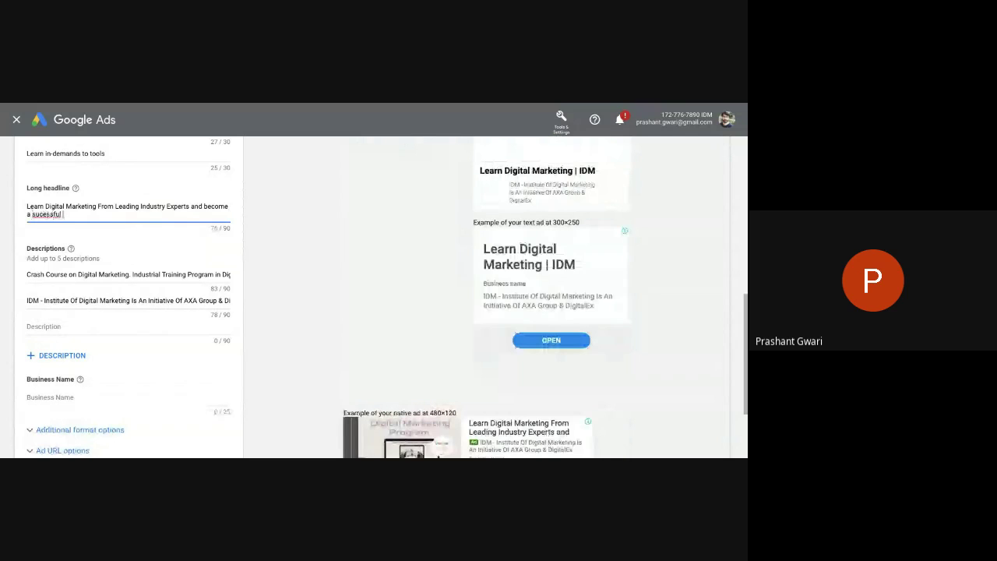
type(" Dig")
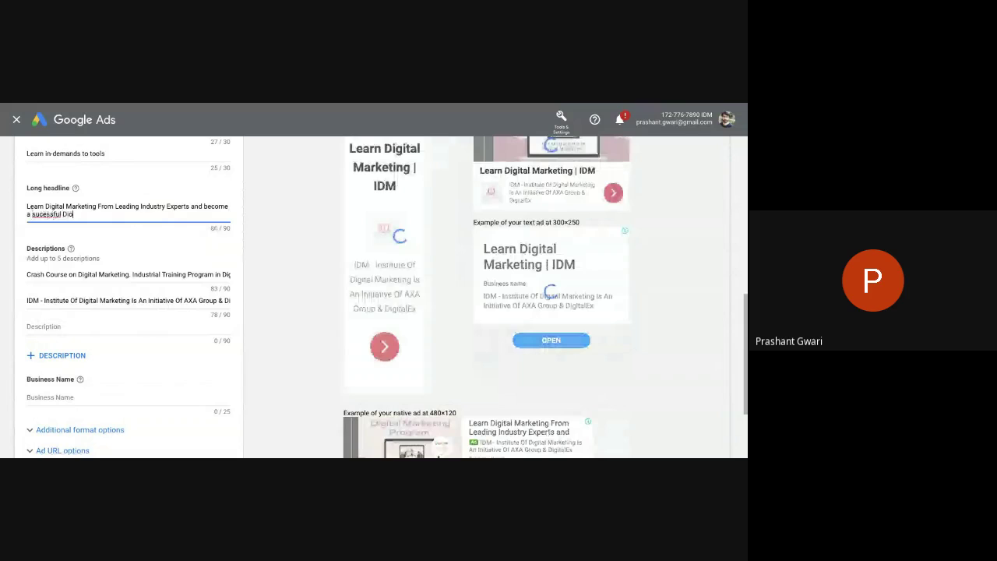
type("ital Marketer")
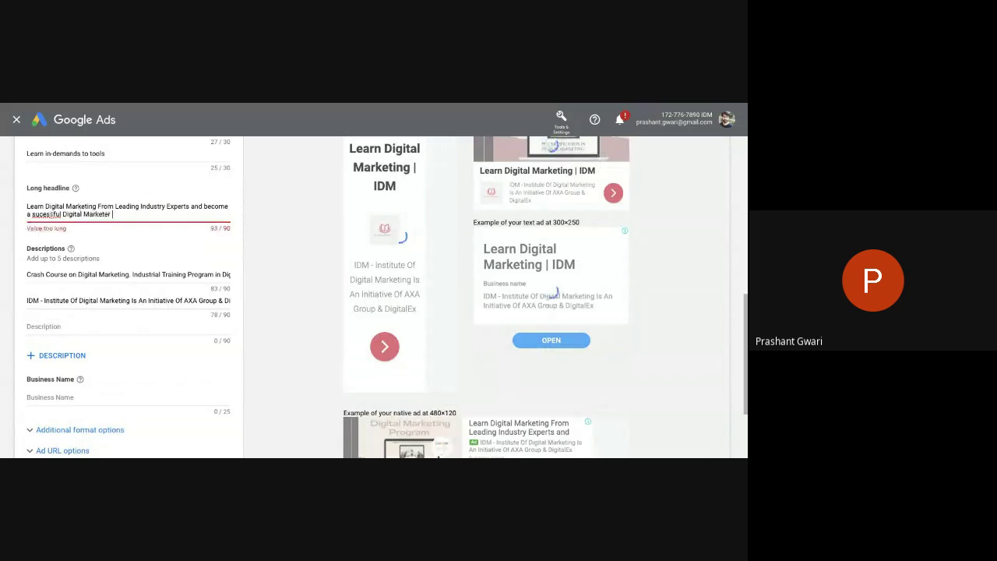
Step: Correct the misspelled word in the long headline to "successful" and remove "and" before "become"
double_click(46, 213)
type("successful")
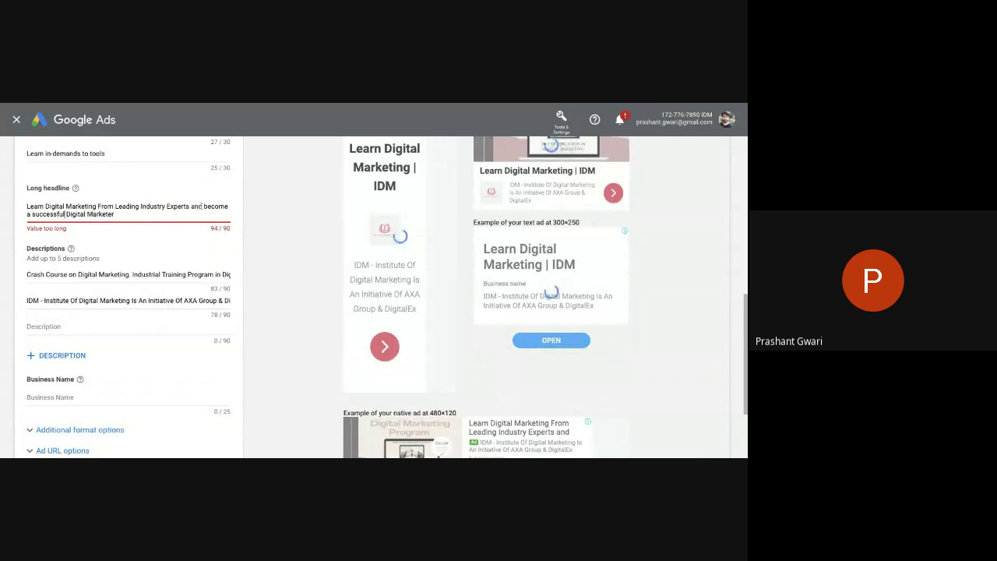
left_click(202, 207)
key("BackSpace")
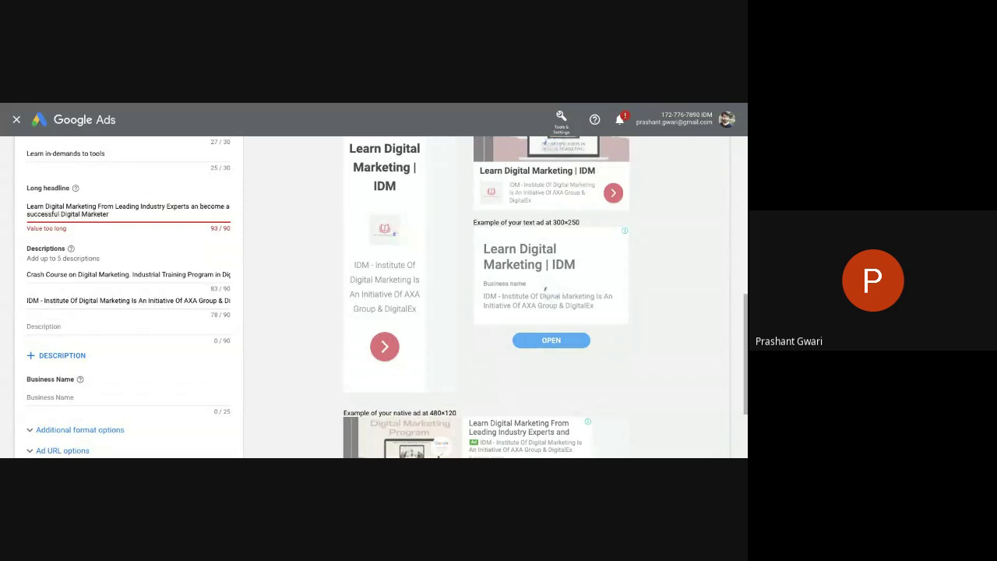
key("BackSpace")
key("BackSpace")
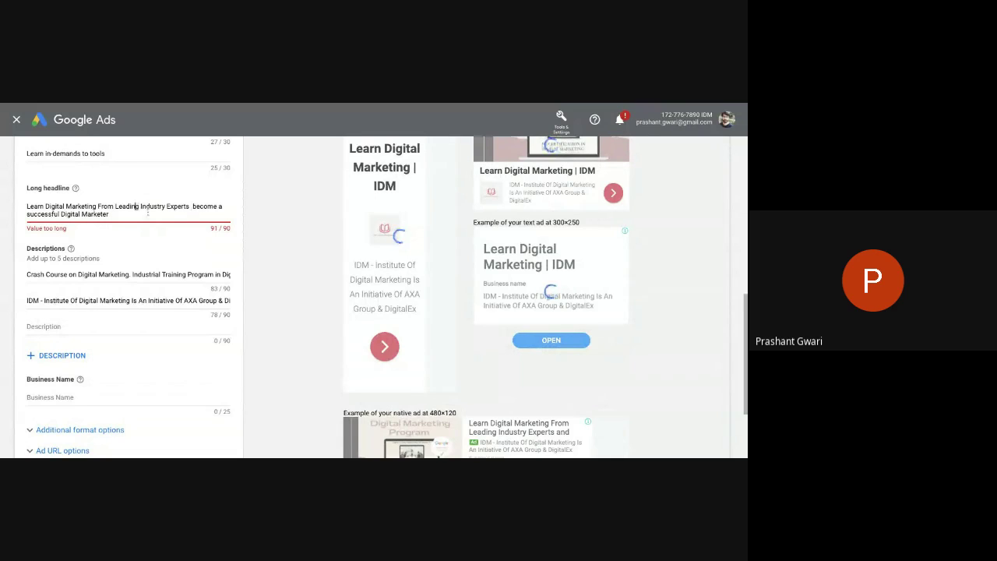
Step: Remove "Leading" from the long headline and reinsert "and" before "become a successful Digital Marketer"
key("BackSpace")
key("BackSpace")
key("BackSpace")
key("BackSpace")
key("BackSpace")
key("BackSpace")
key("BackSpace")
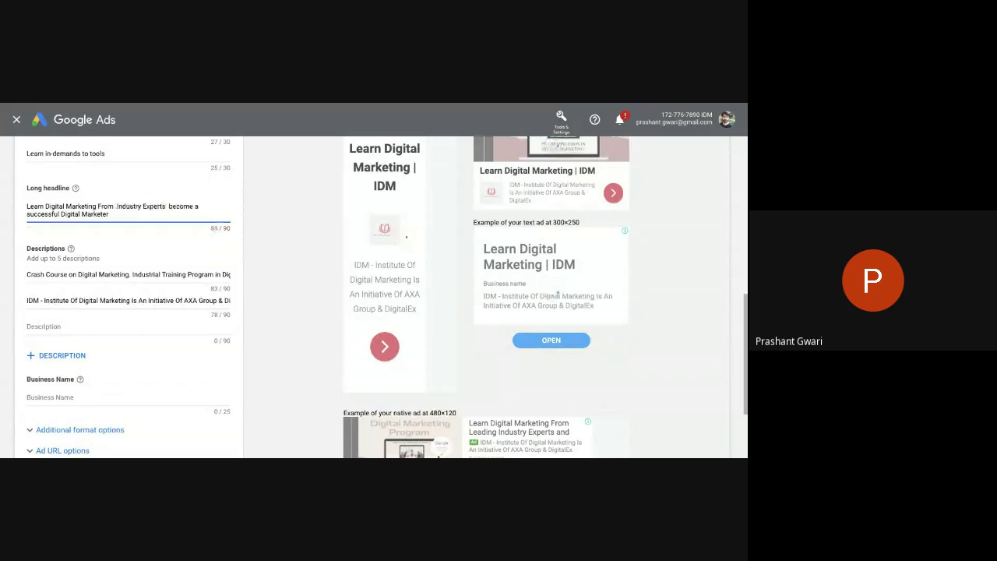
key("BackSpace")
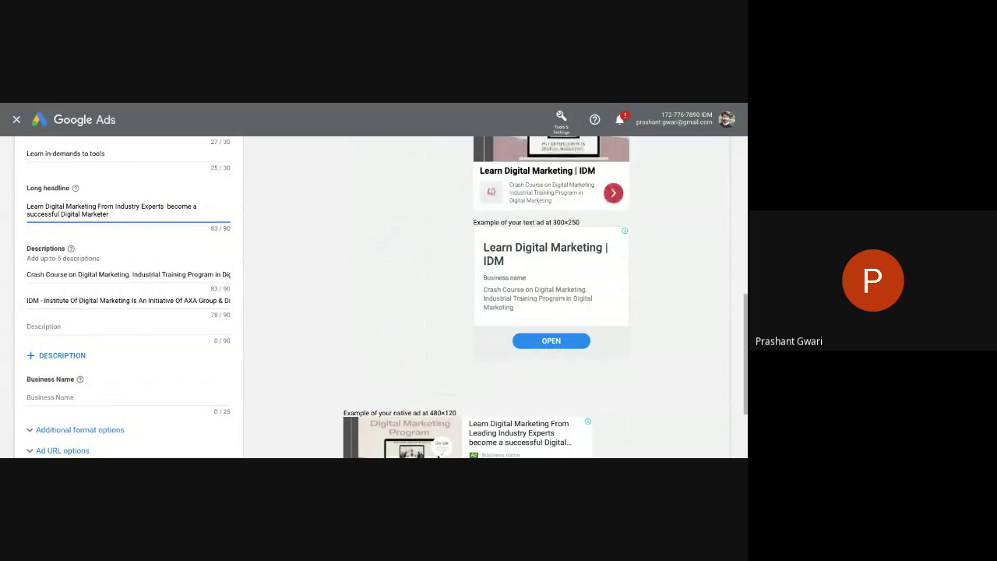
type("and")
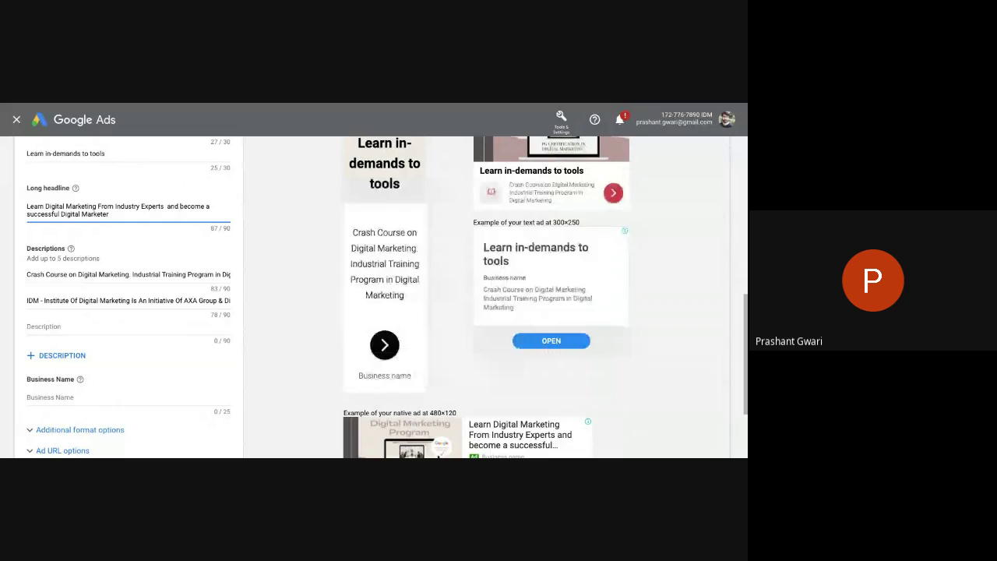
Step: Replace the first description with a copy of the long headline's text
left_click(29, 274)
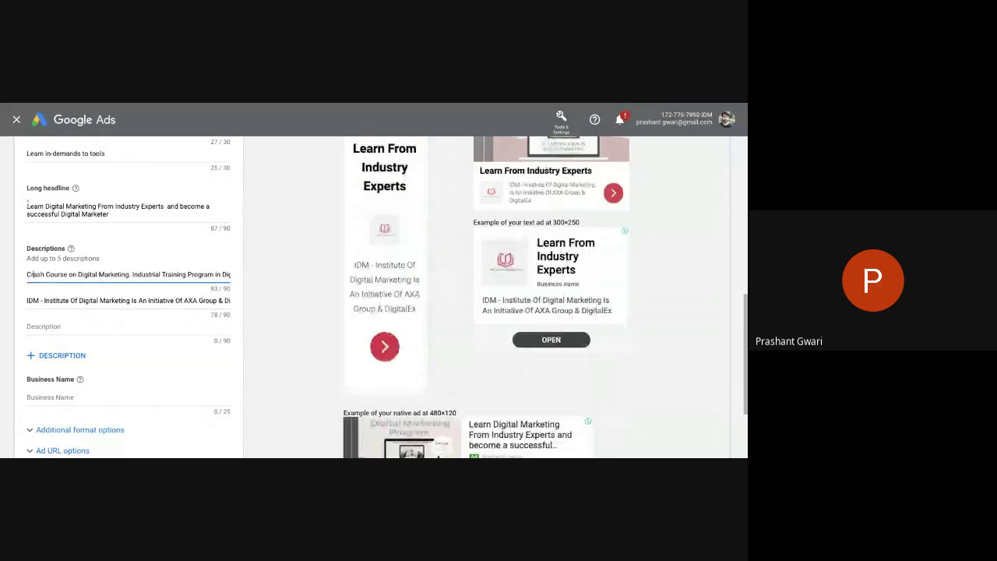
triple_click(78, 207)
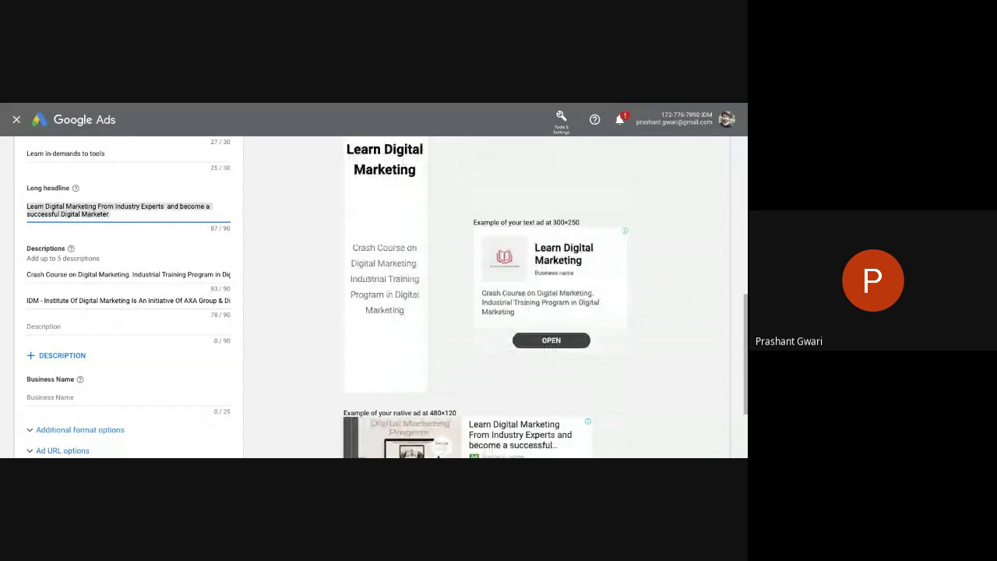
left_click_drag(28, 274, 243, 274)
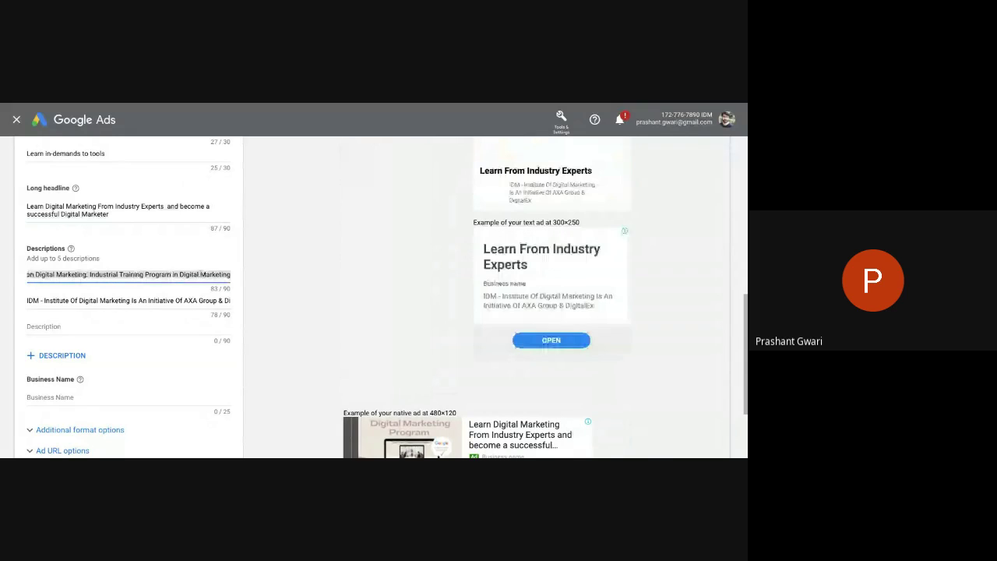
key("ctrl+v")
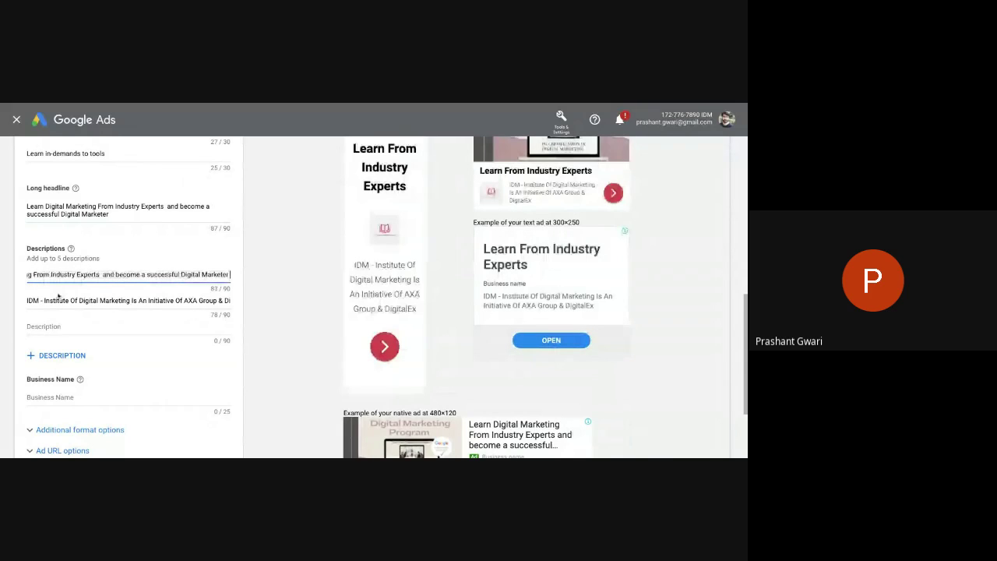
Step: Enter "IDM-Institute of Digital Marketing" as the business name
left_click(28, 300)
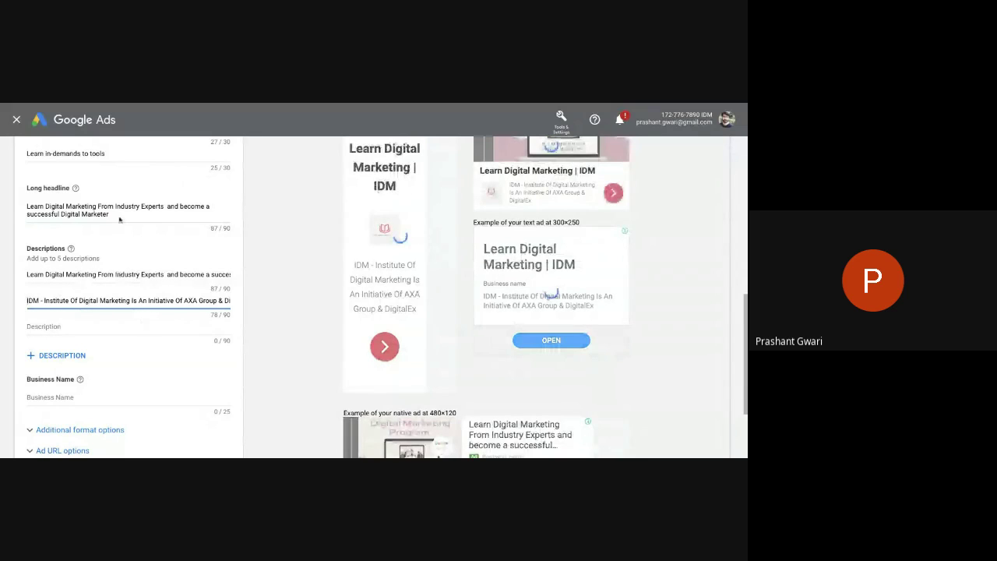
scroll(120, 220, "up", 1)
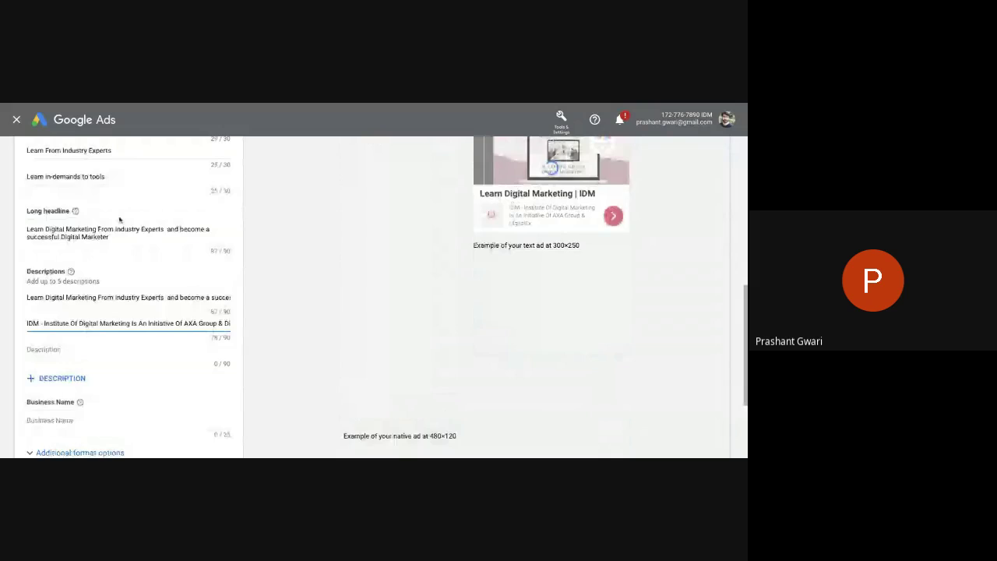
scroll(119, 220, "down", 2)
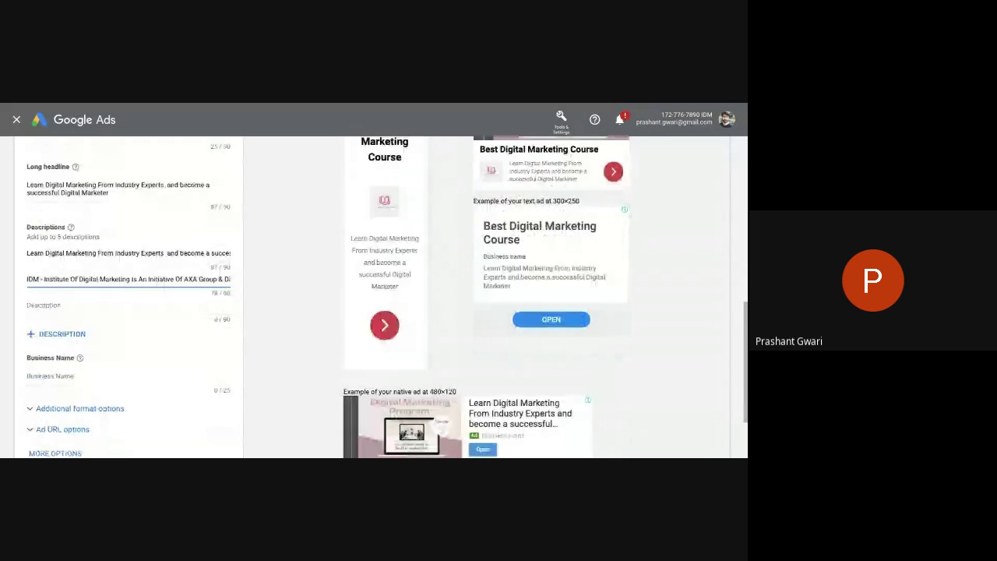
scroll(61, 294, "down", 4)
left_click(61, 294)
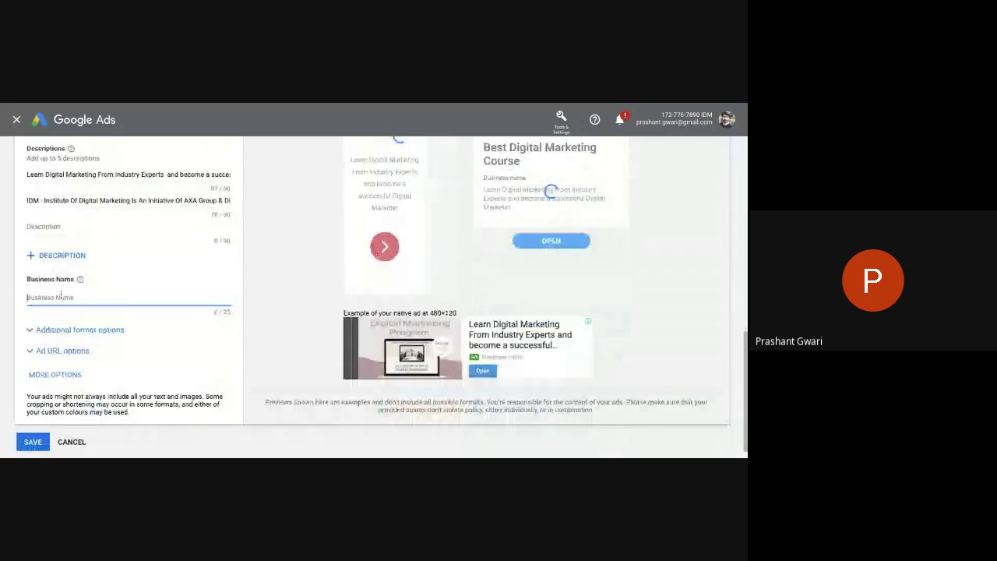
type("IDM-Institute of Digital Marketing")
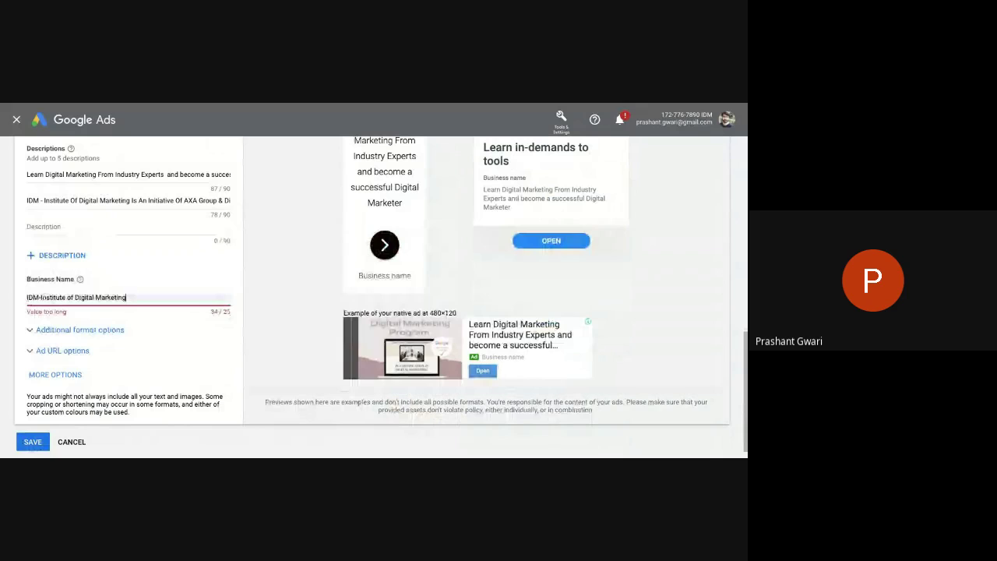
Step: Shorten the business name by removing the "IDM-" prefix
left_click(41, 297)
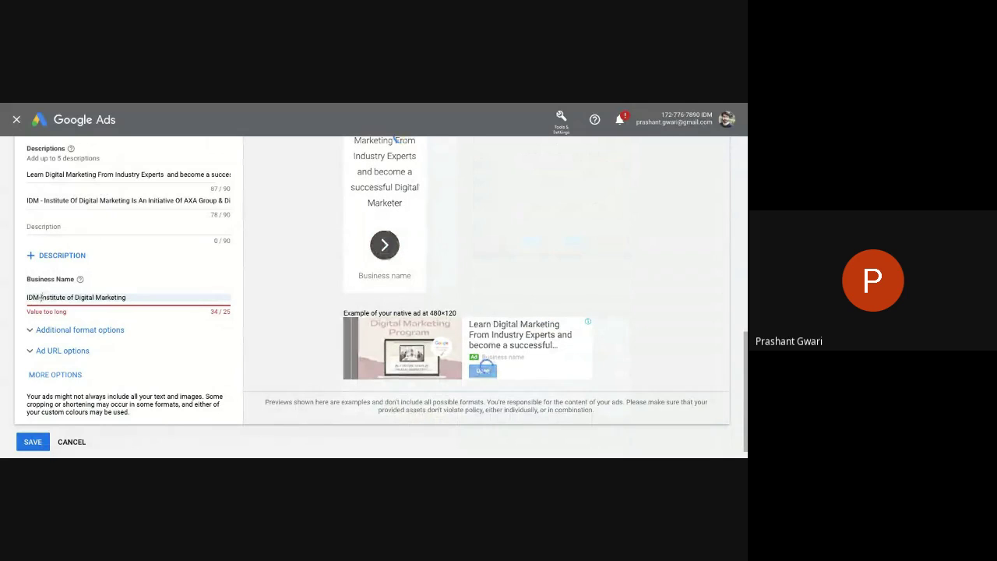
key("BackSpace")
key("BackSpace")
key("BackSpace")
key("BackSpace")
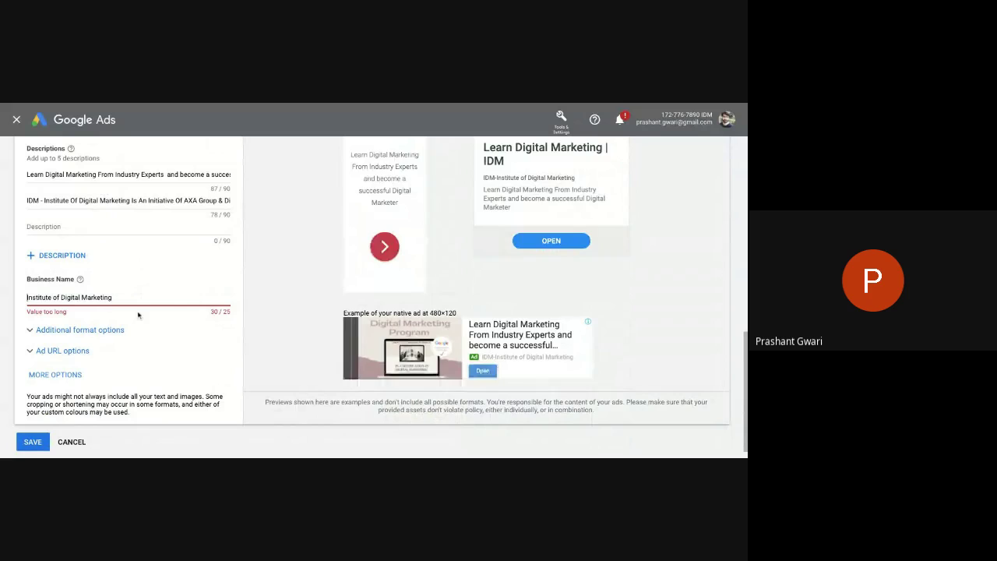
left_click(129, 299)
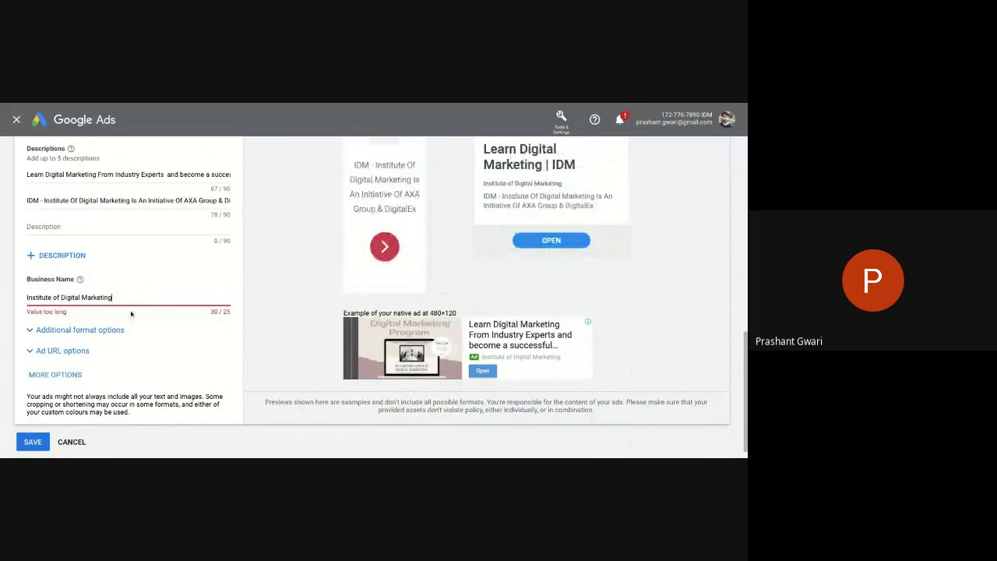
left_click(147, 355)
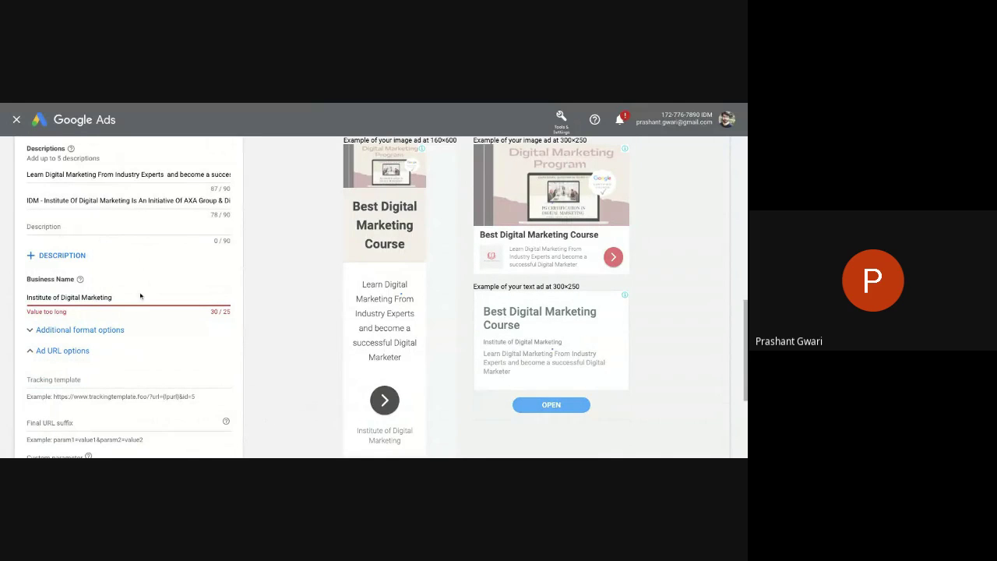
Step: Replace the whole business name with "IDM Delhi"
left_click(137, 298)
key("BackSpace")
key("BackSpace")
key("BackSpace")
key("BackSpace")
key("BackSpace")
key("BackSpace")
key("BackSpace")
key("BackSpace")
key("BackSpace")
key("BackSpace")
key("BackSpace")
key("BackSpace")
key("BackSpace")
key("BackSpace")
key("BackSpace")
key("BackSpace")
key("BackSpace")
key("BackSpace")
key("BackSpace")
key("BackSpace")
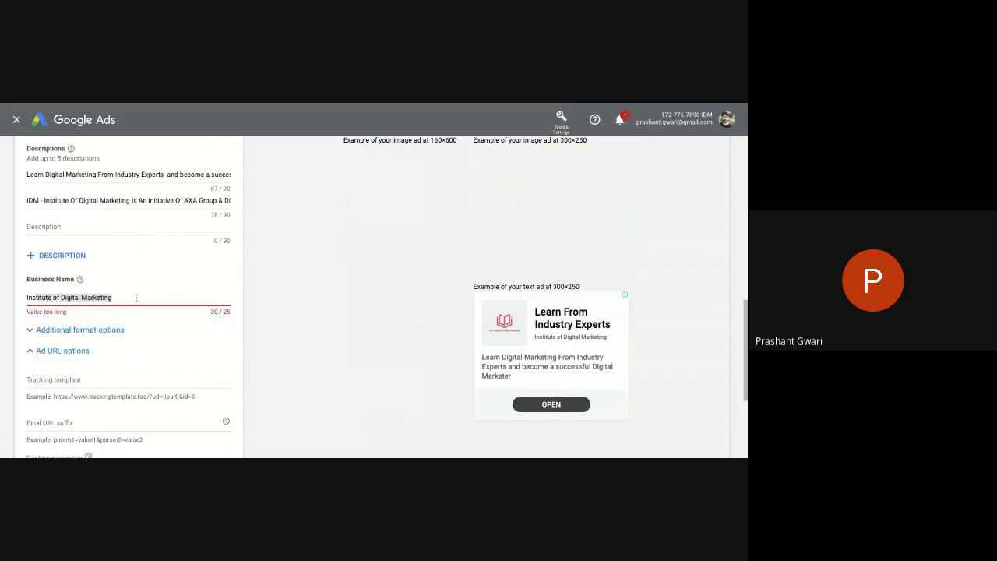
key("BackSpace")
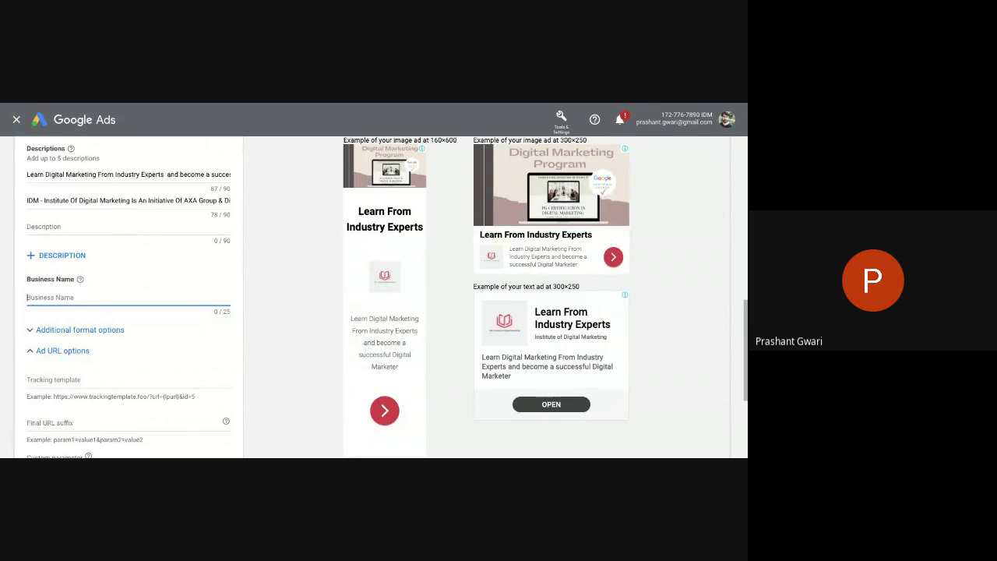
type("ID")
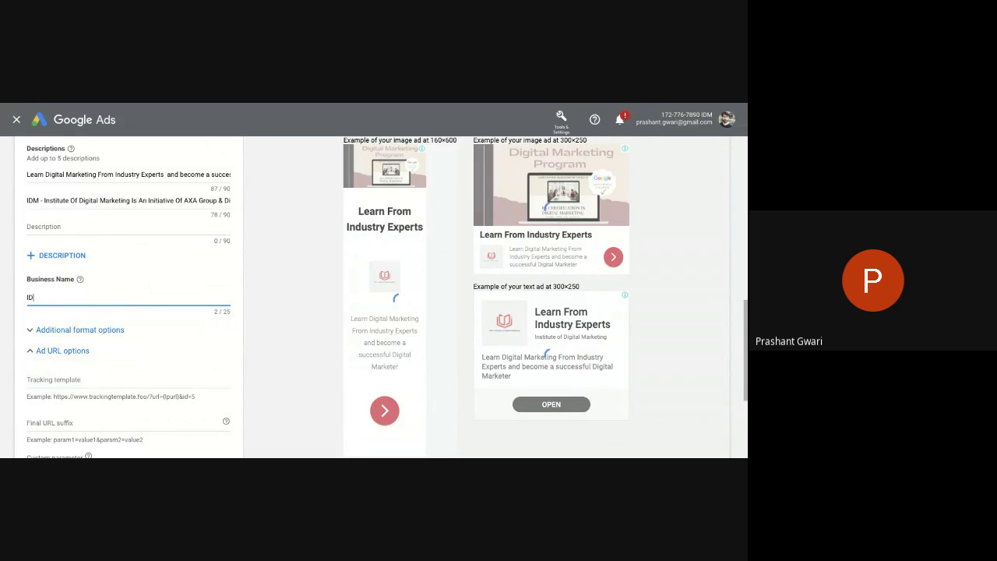
type("M Delh")
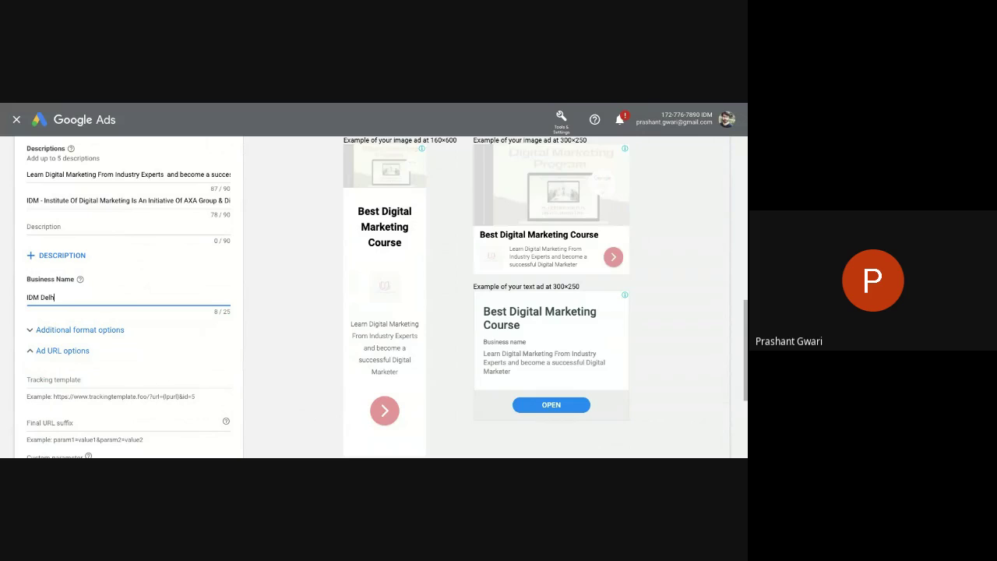
type("i")
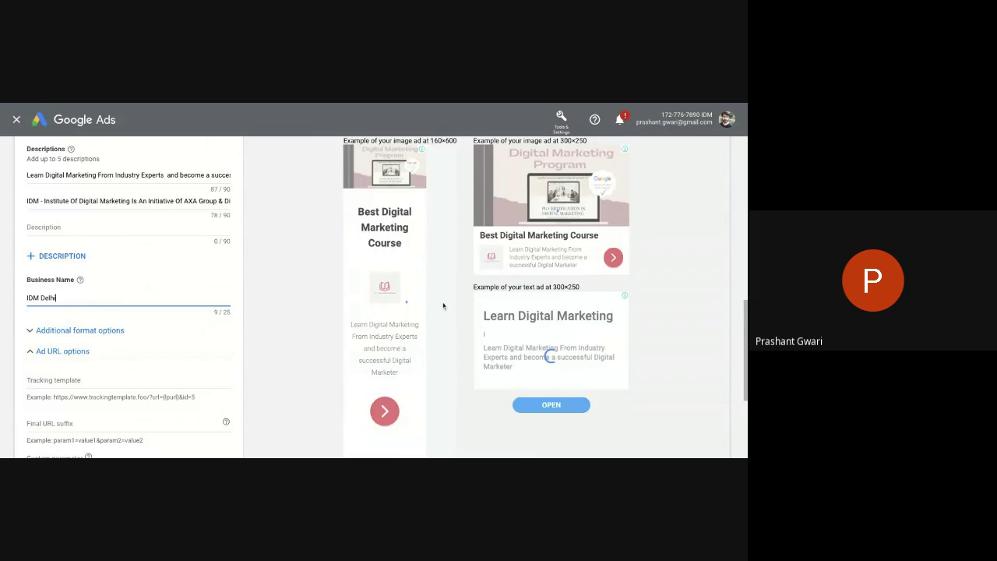
Step: Review the ad strength, previews, ad URL options, final URL and images of the responsive display ad
scroll(499, 312, "up", 1)
scroll(423, 373, "up", 3)
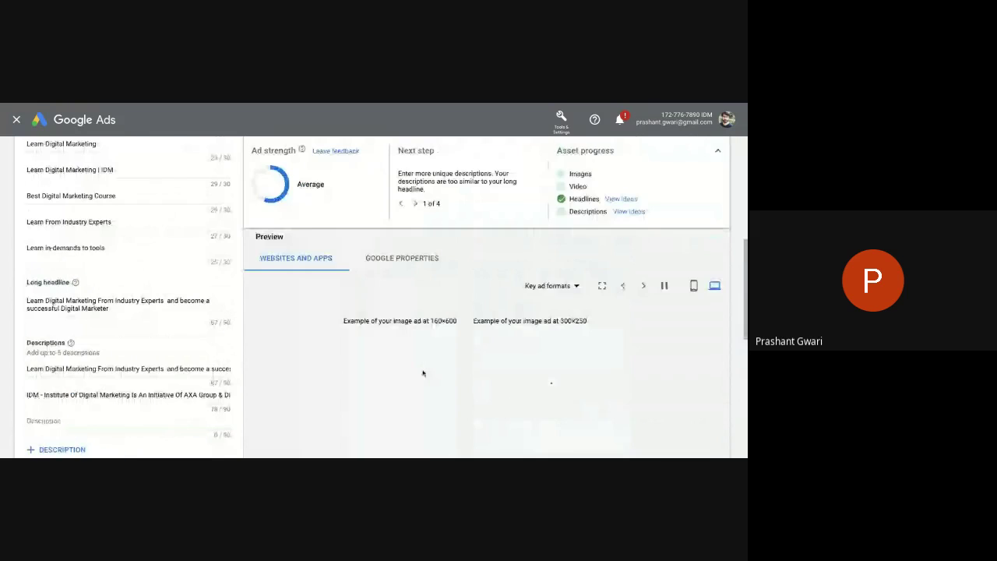
scroll(423, 373, "down", 1)
scroll(423, 373, "down", 4)
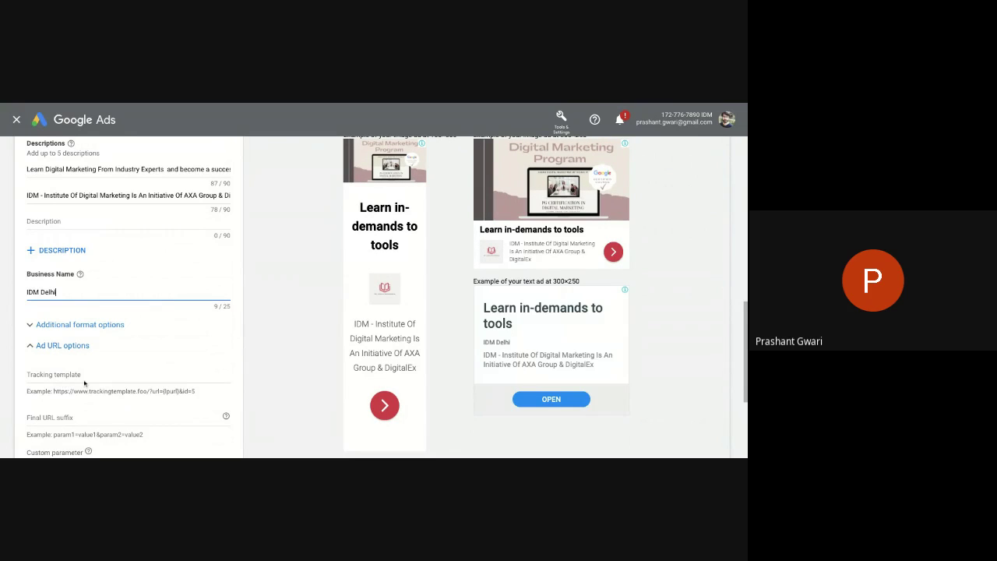
scroll(97, 411, "down", 2)
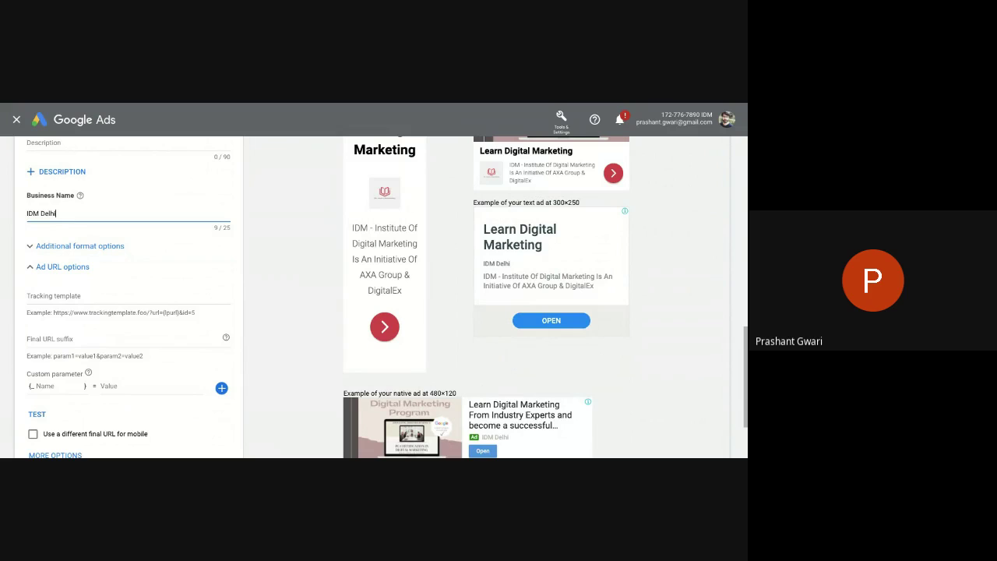
scroll(280, 292, "up", 5)
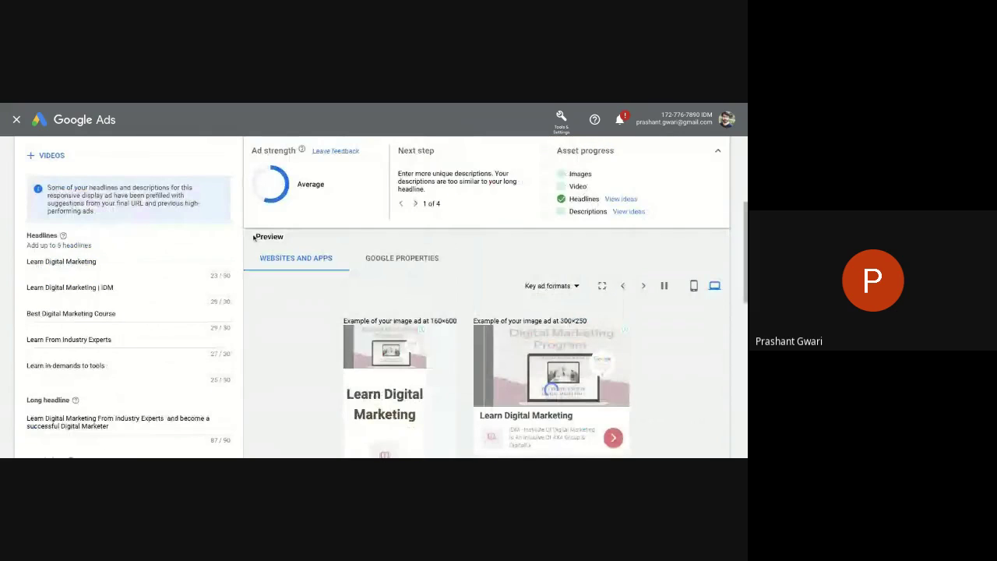
scroll(188, 257, "up", 5)
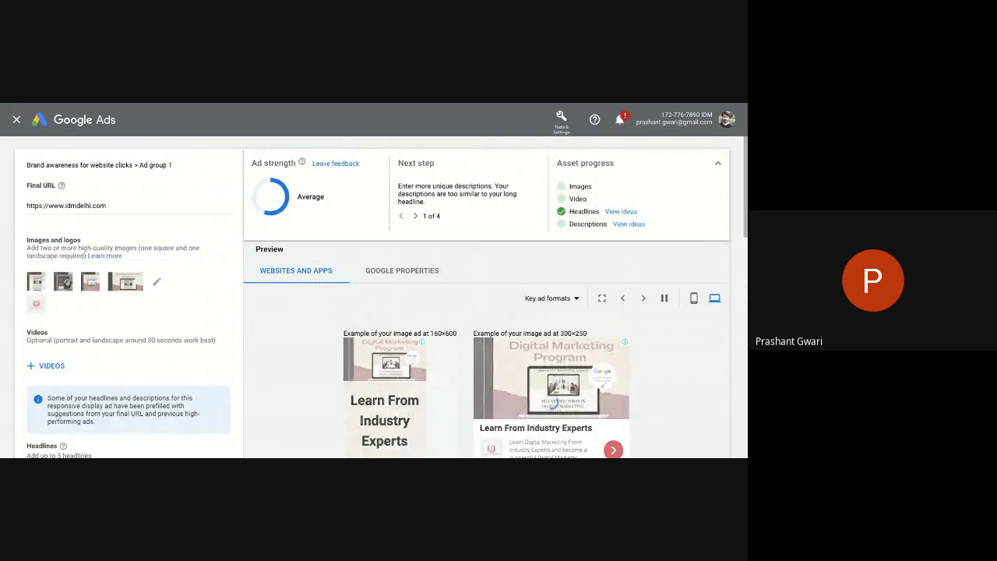
scroll(117, 269, "down", 1)
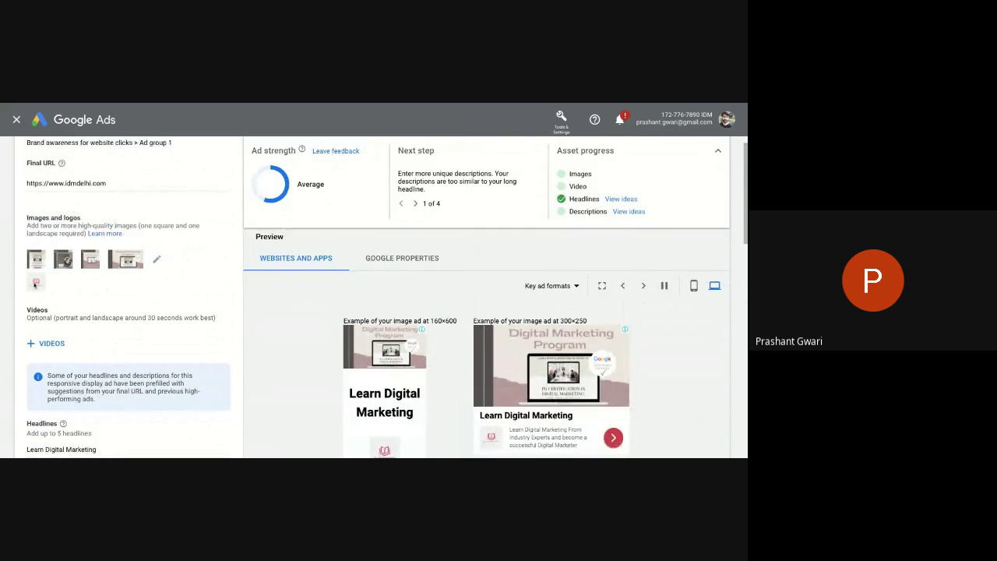
Step: Save the completed responsive display ad to Ad group 1
scroll(90, 373, "down", 5)
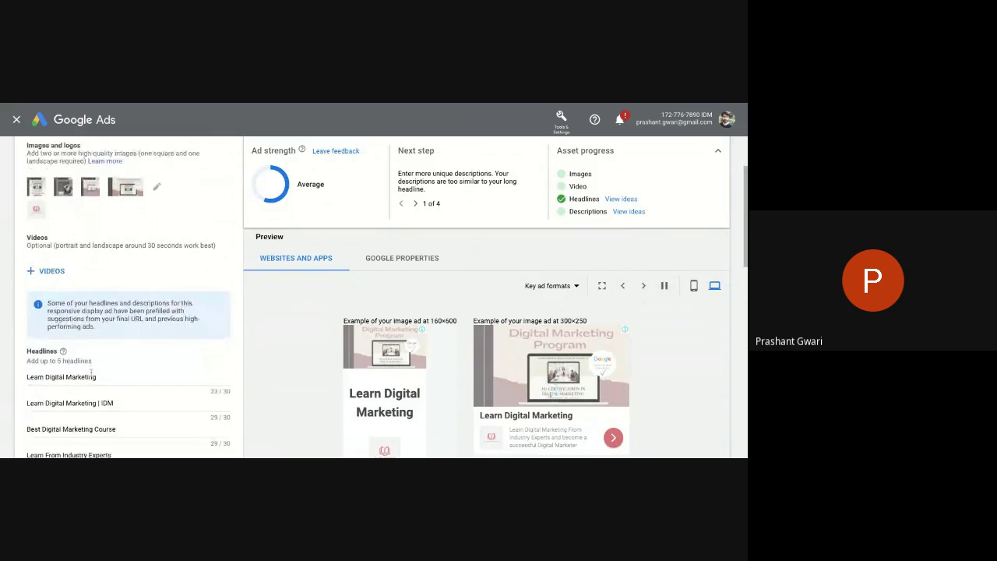
scroll(90, 374, "down", 6)
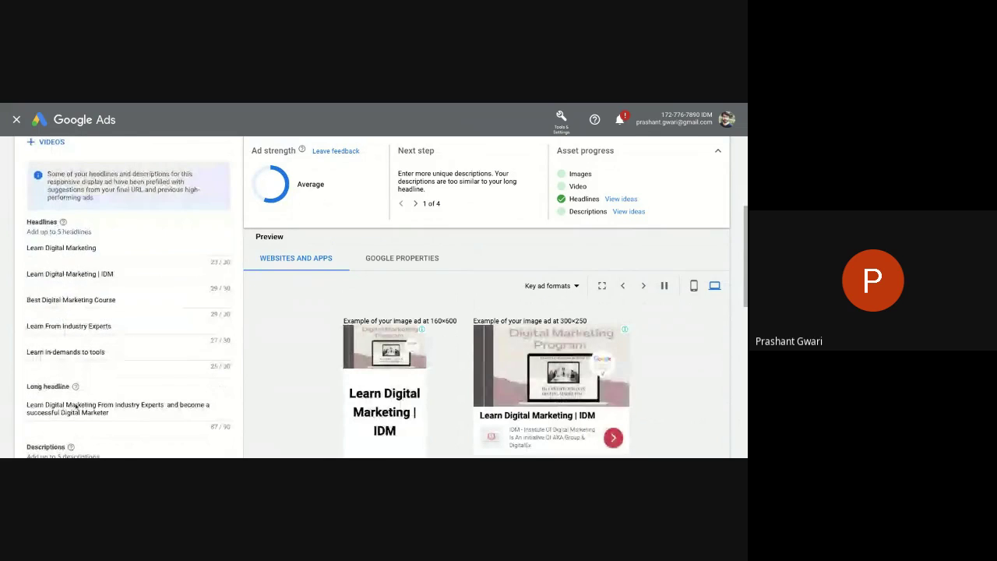
scroll(76, 405, "down", 8)
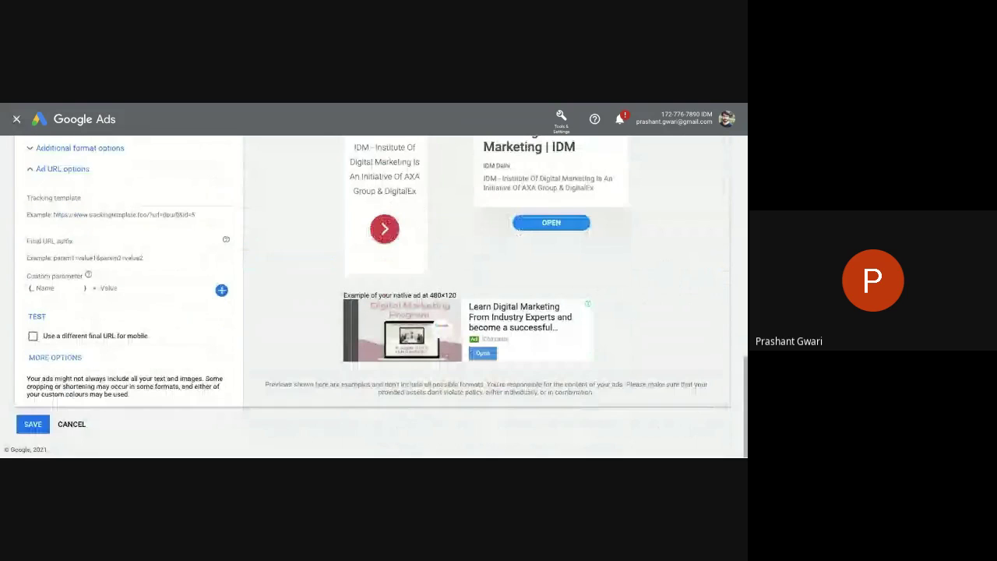
left_click(34, 426)
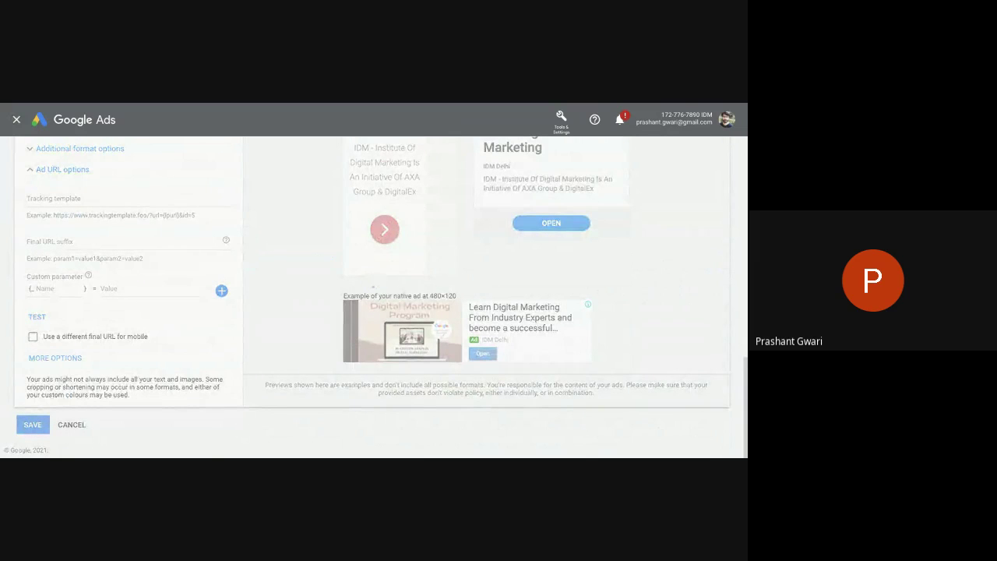
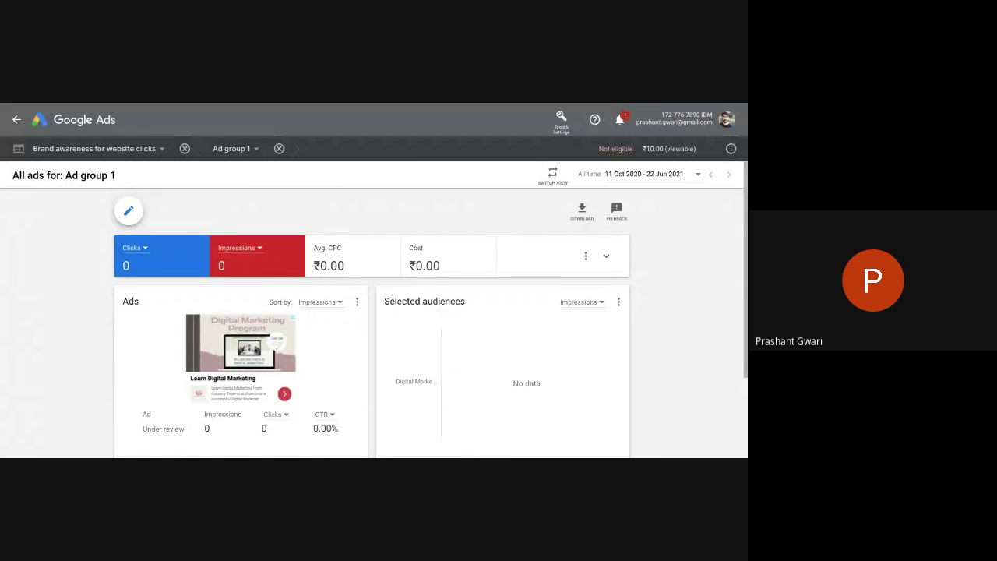
Step: Review the saved ad's preview, performance metrics and available sorting metrics on the Ad group 1 overview
scroll(245, 403, "down", 1)
scroll(245, 403, "down", 4)
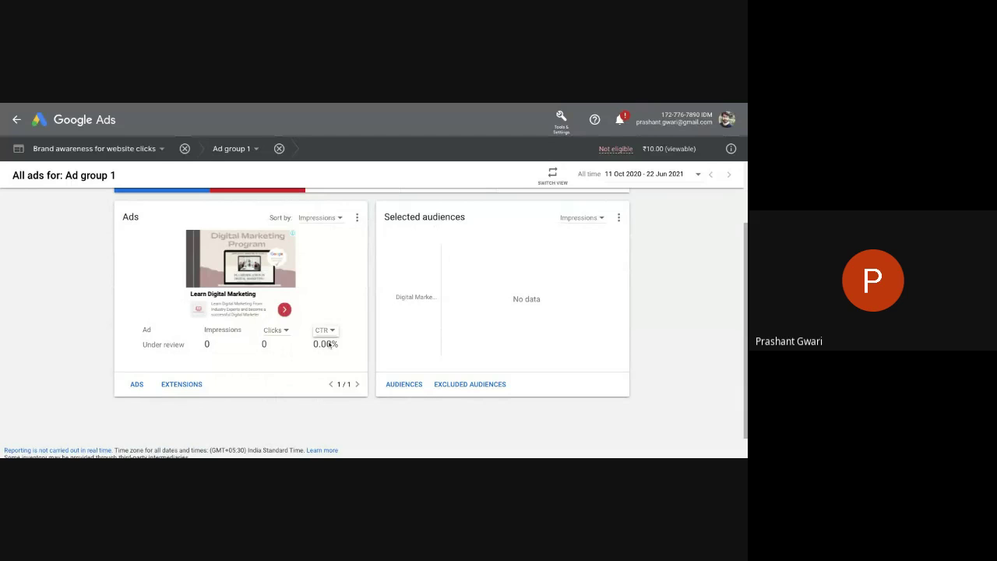
mouse_move(238, 338)
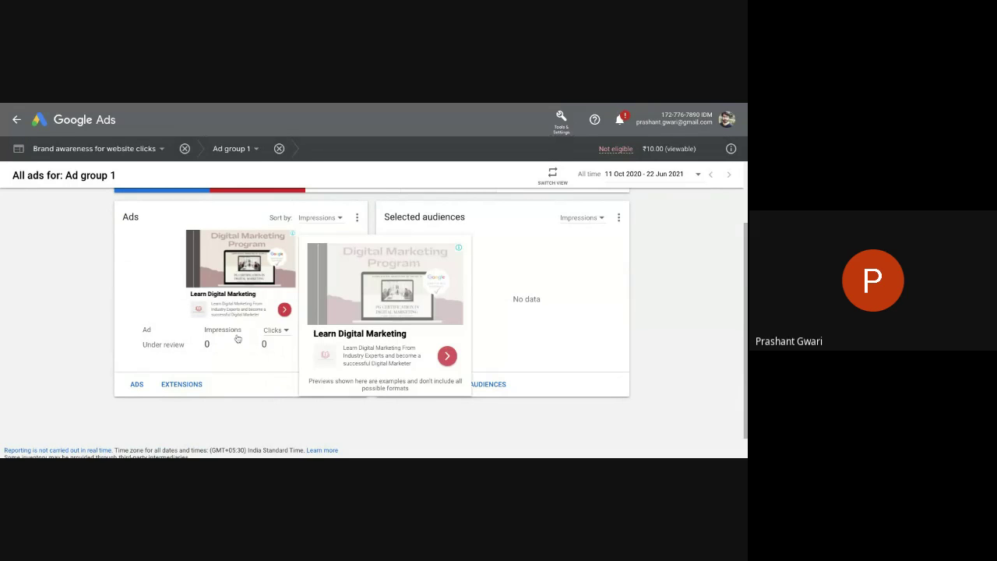
left_click(339, 218)
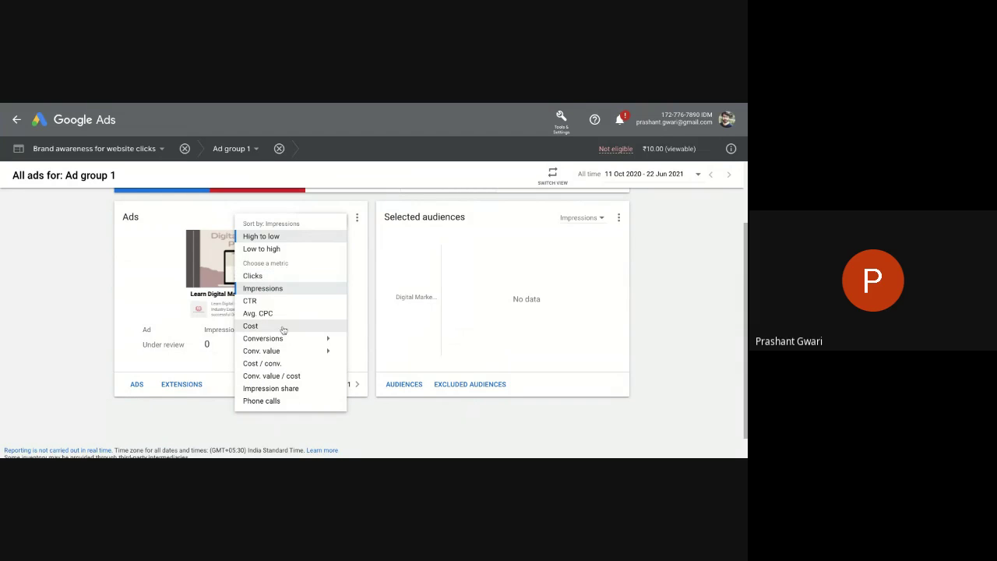
left_click(121, 288)
scroll(121, 288, "up", 2)
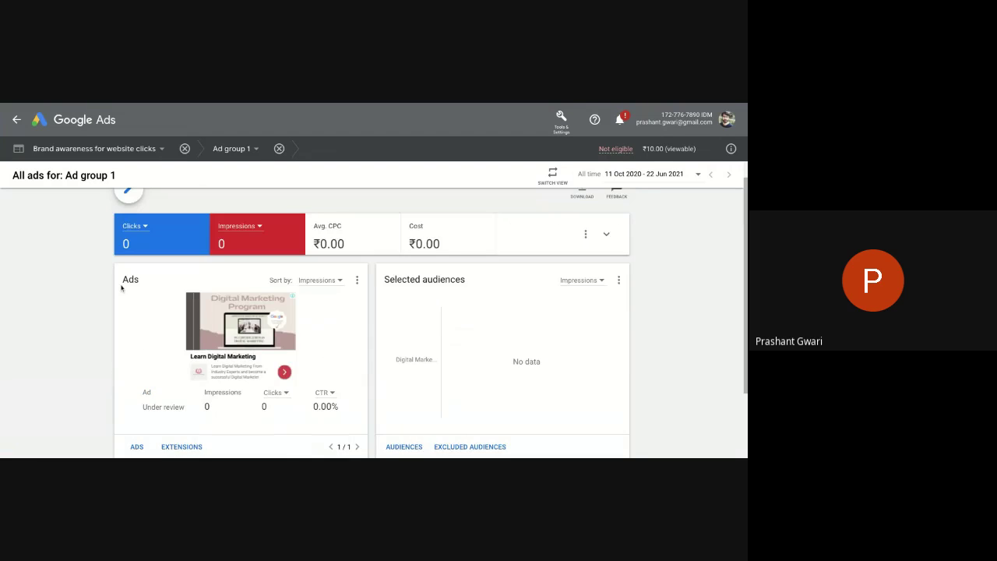
scroll(121, 288, "up", 1)
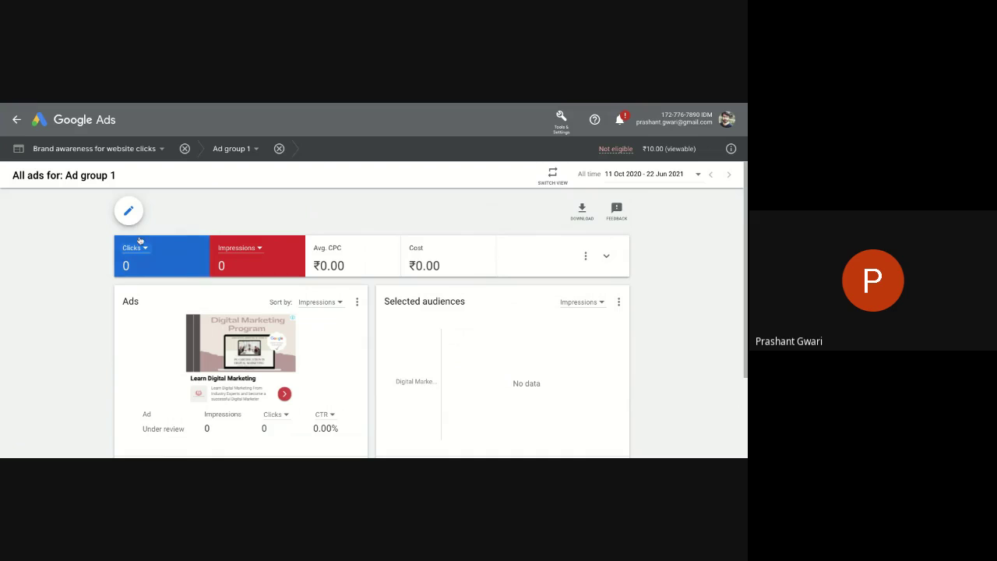
Step: Start a new Video campaign with the Brand awareness and reach goal and the Skippable in-stream subtype
left_click(64, 125)
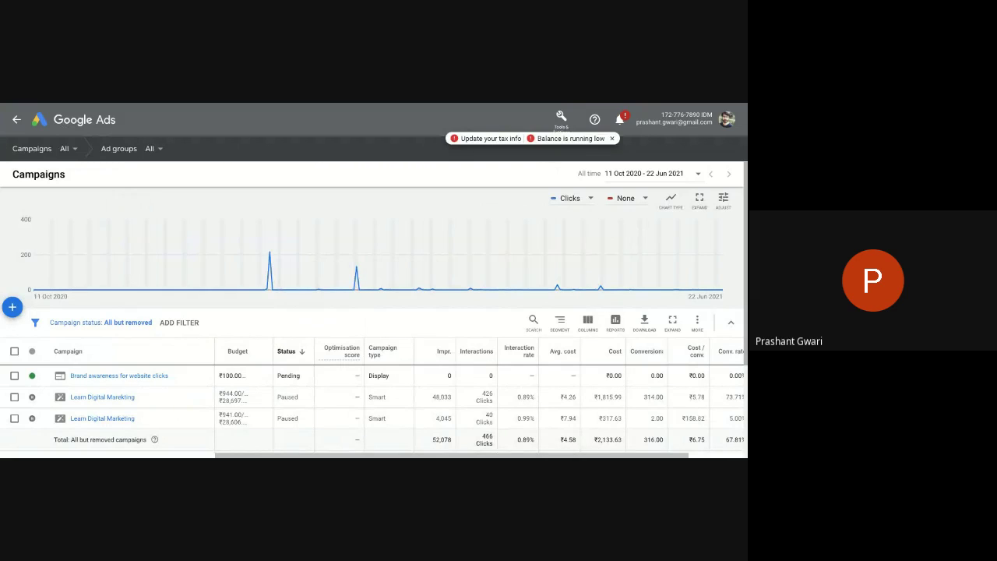
left_click(16, 121)
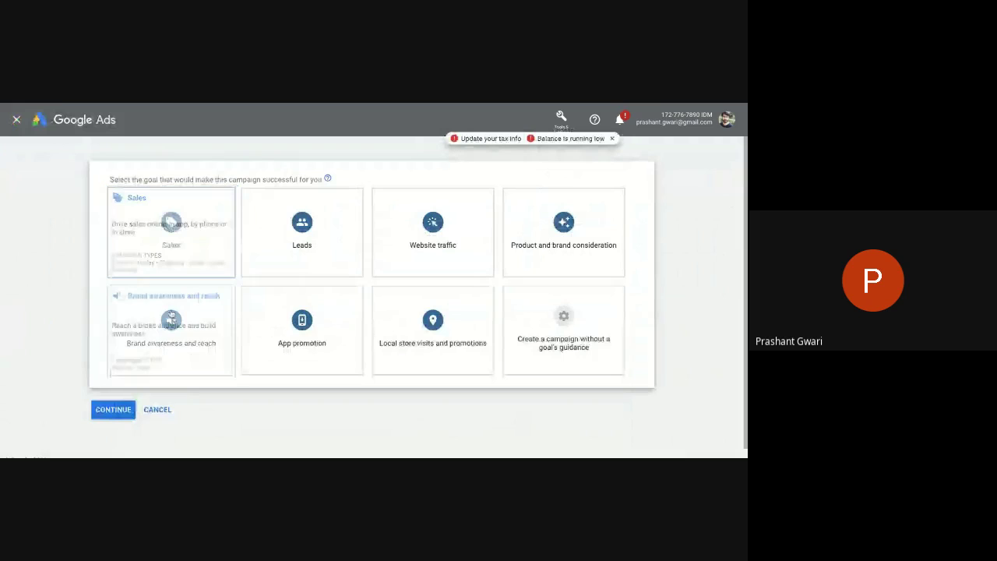
left_click(171, 333)
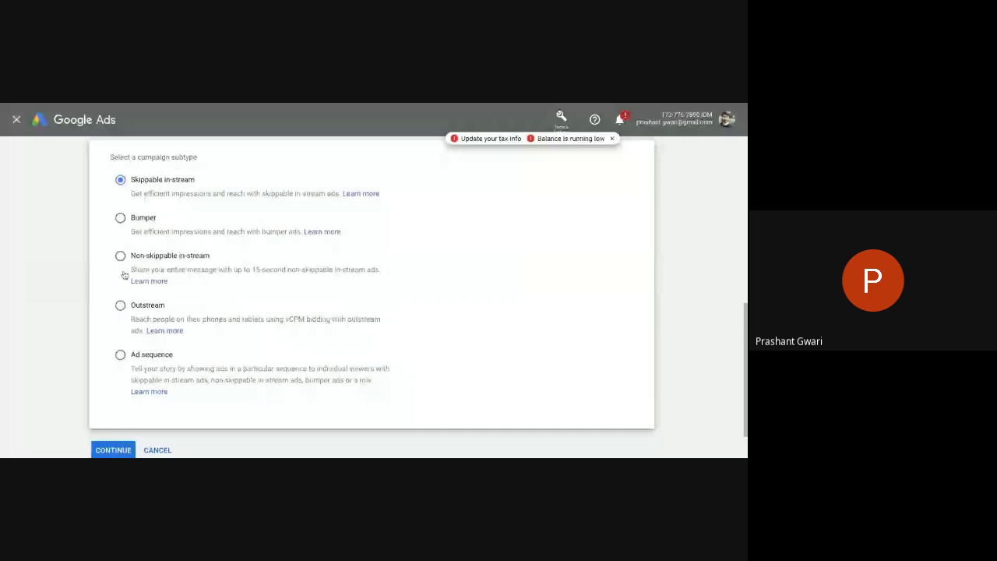
scroll(124, 275, "down", 1)
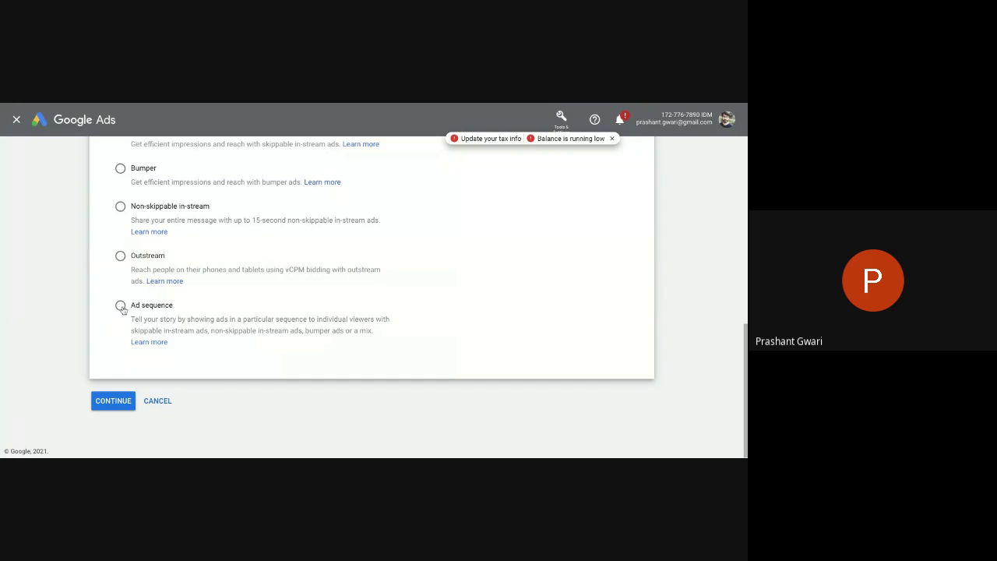
scroll(121, 307, "up", 1)
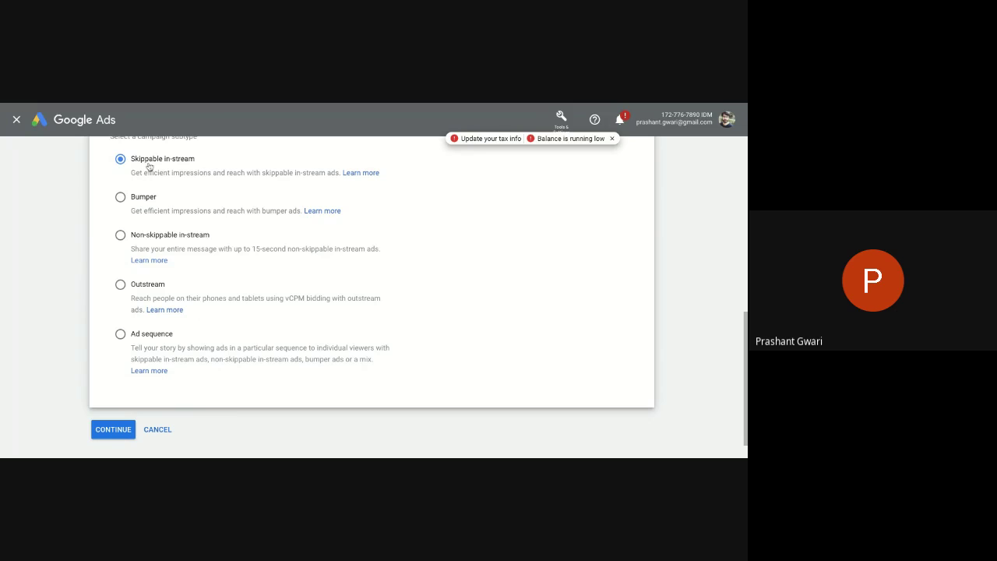
left_click(123, 435)
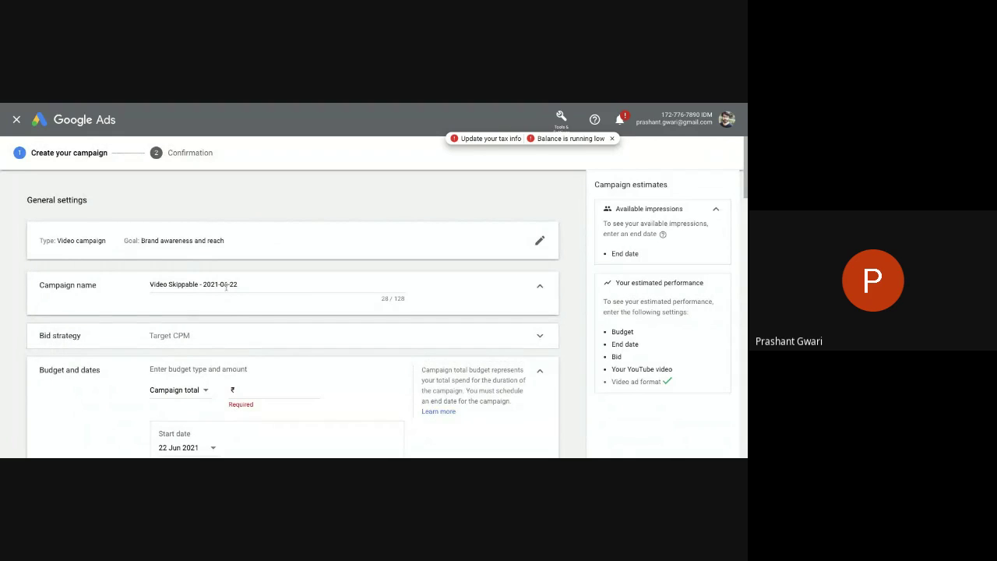
Step: Examine the Target CPM bid strategy details of the new video campaign, including the bid strategies that are unavailable
scroll(225, 286, "down", 2)
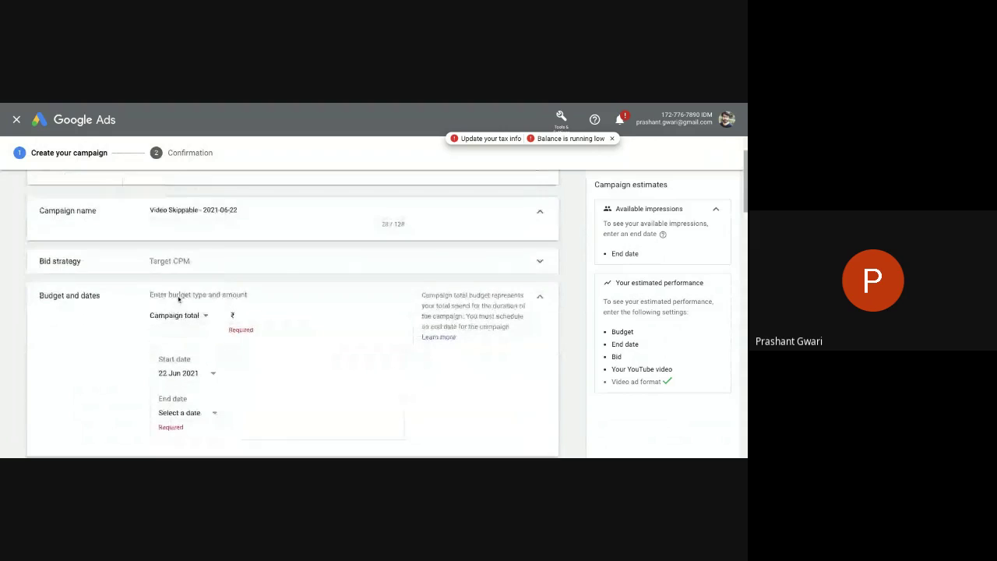
left_click(188, 268)
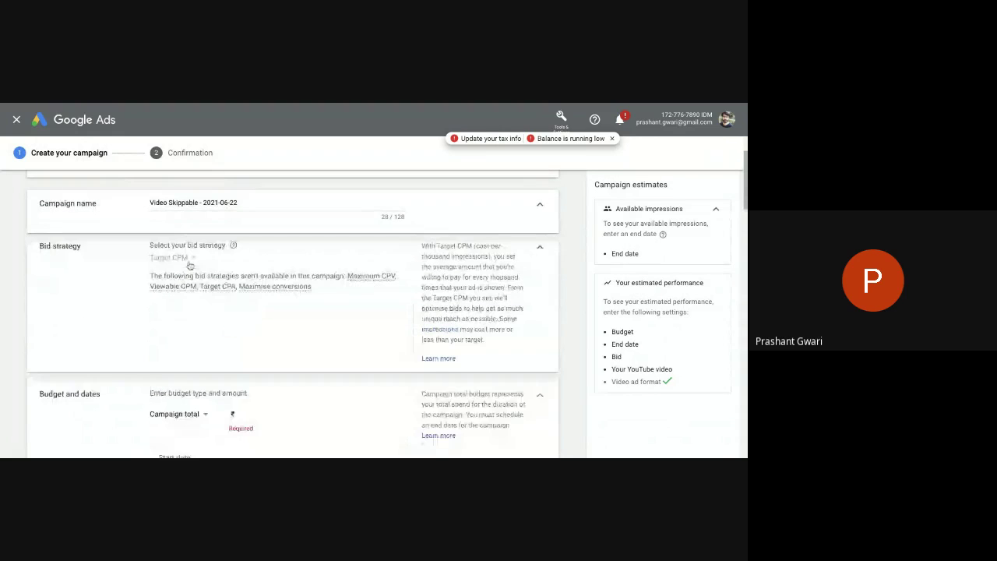
scroll(189, 266, "down", 1)
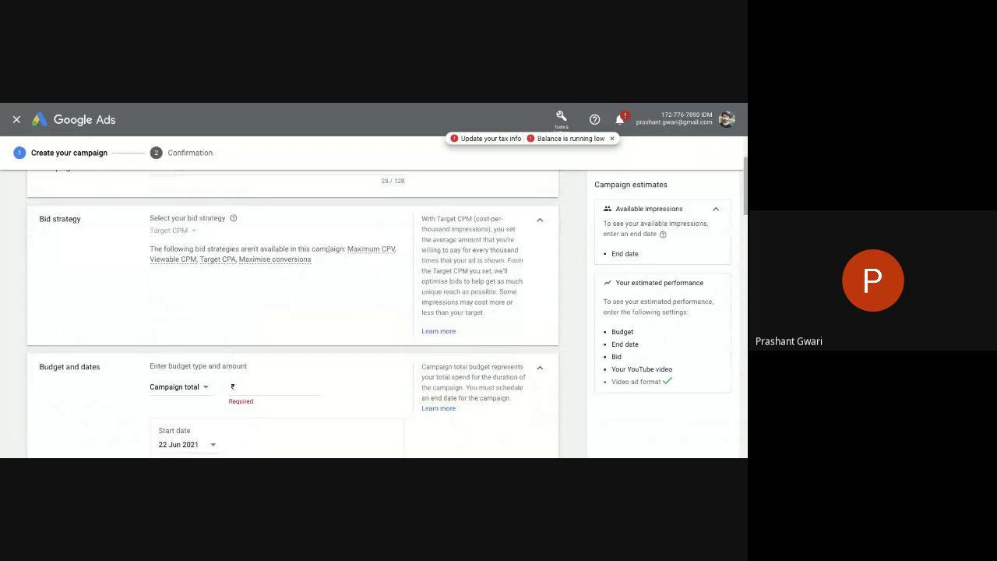
left_click(538, 219)
Step: Change the campaign's budget type to Daily and set the amount to ₹100
scroll(293, 267, "down", 1)
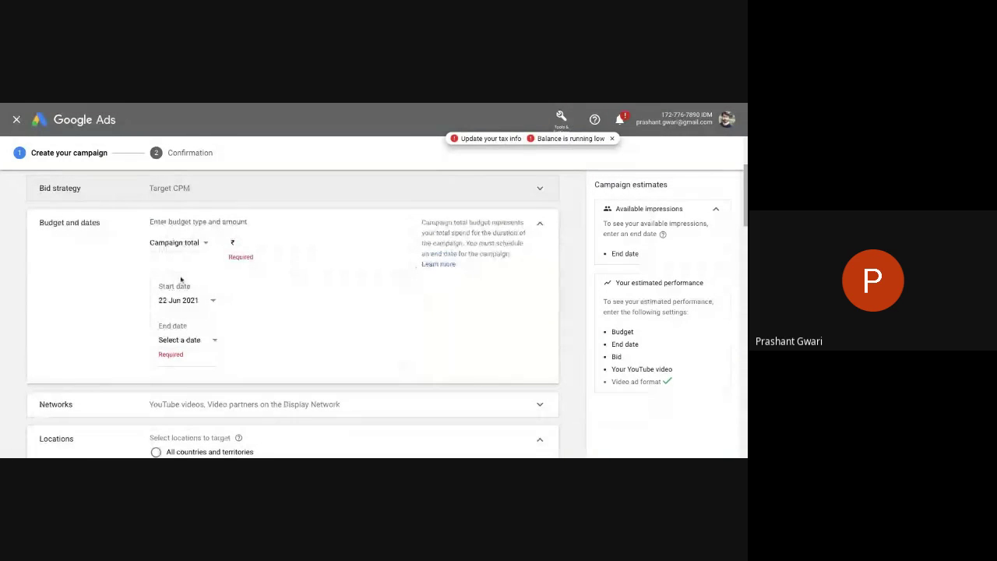
left_click(275, 245)
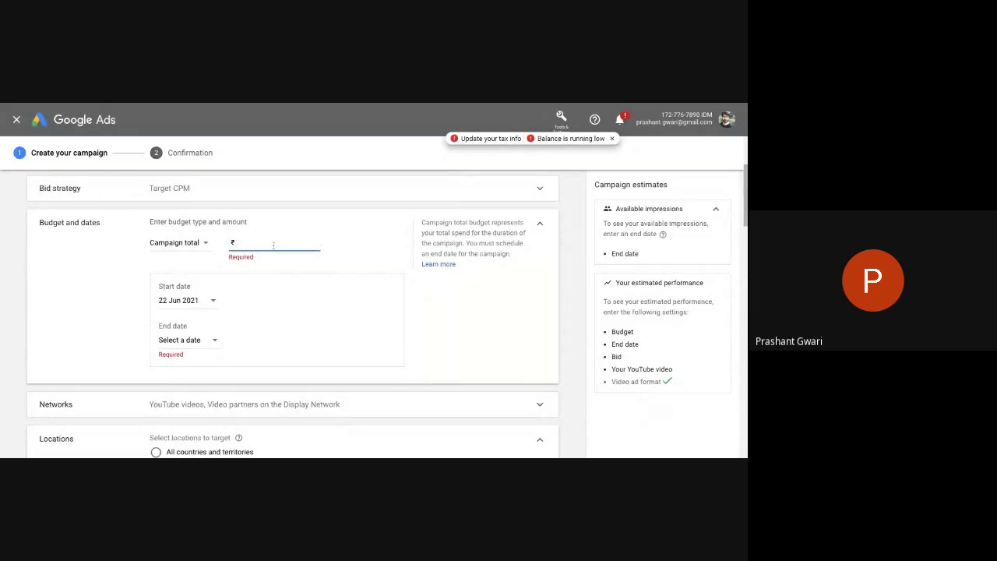
left_click(201, 246)
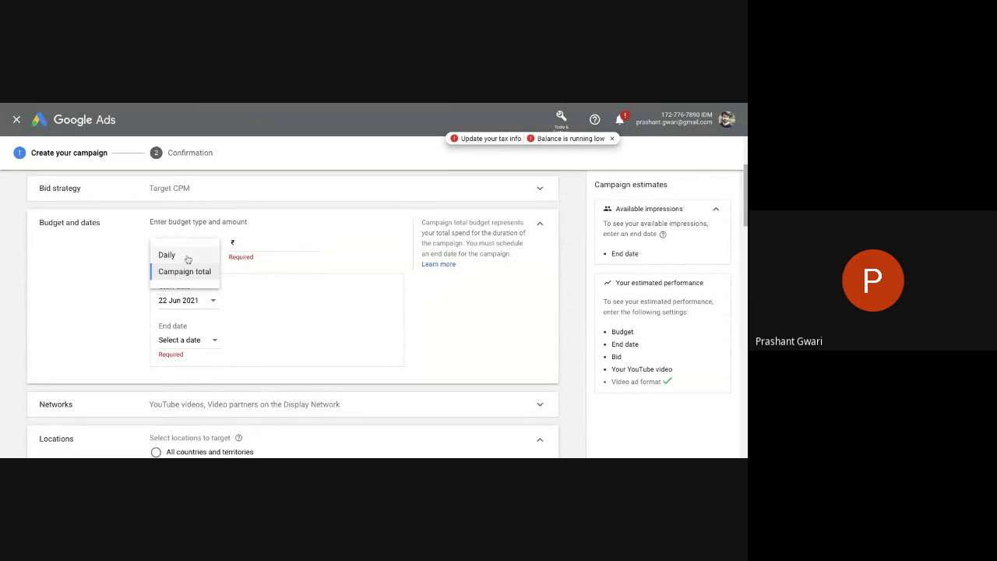
left_click(189, 257)
left_click(276, 244)
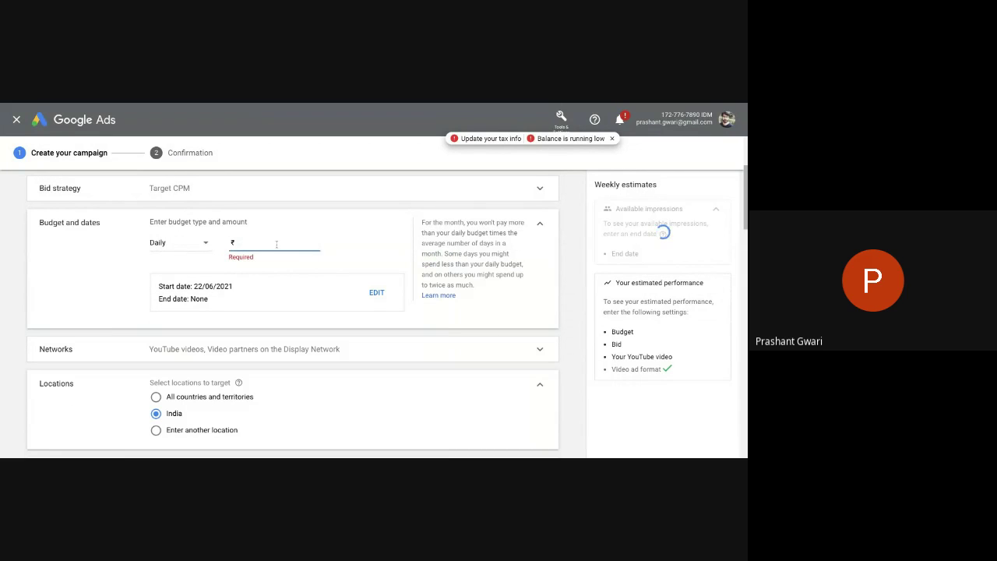
type("100000")
key("BackSpace")
left_click(293, 277)
Step: Schedule the campaign to start on 23 Jun 2021 and end on 25 Jun 2021
left_click(376, 294)
left_click(184, 301)
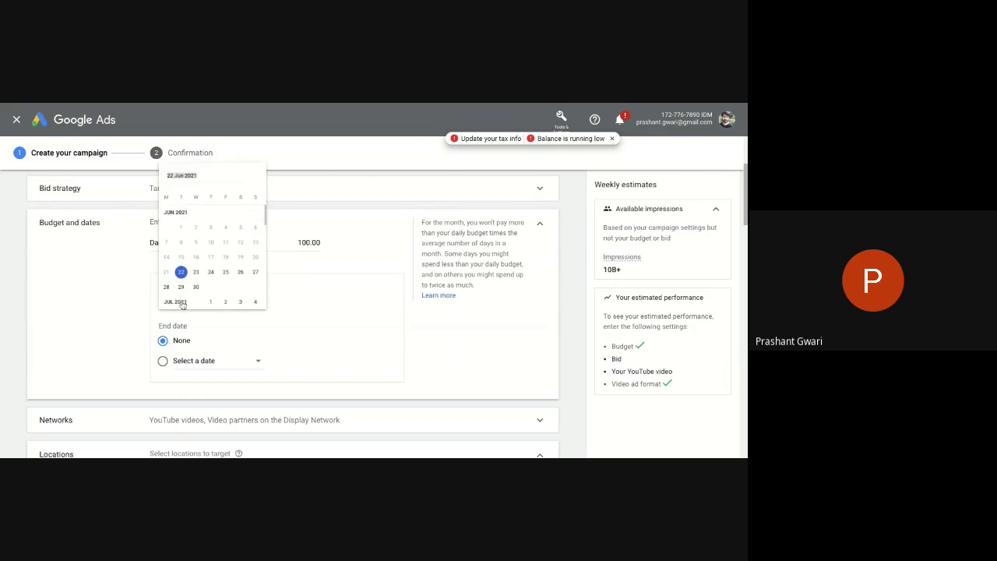
left_click(206, 261)
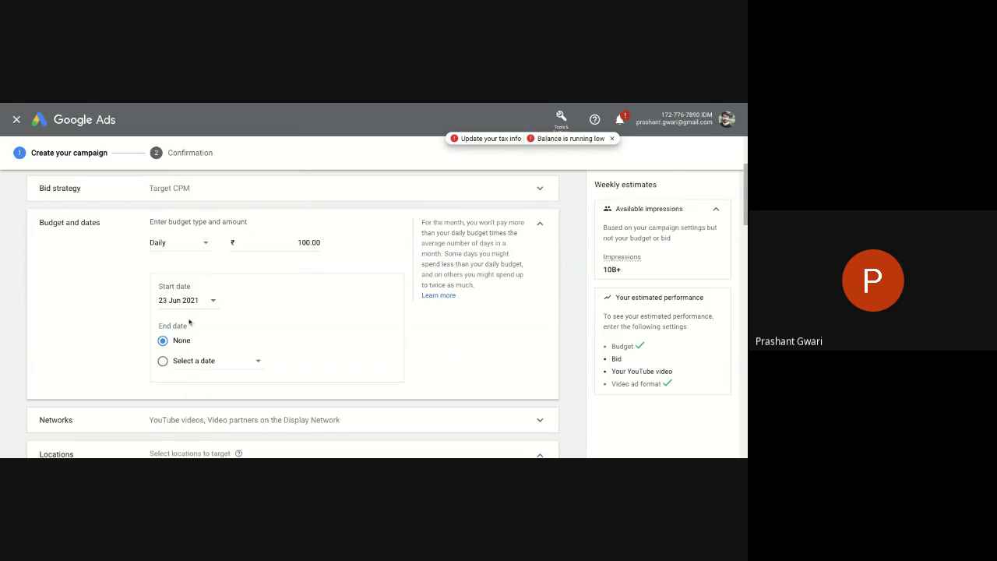
left_click(163, 362)
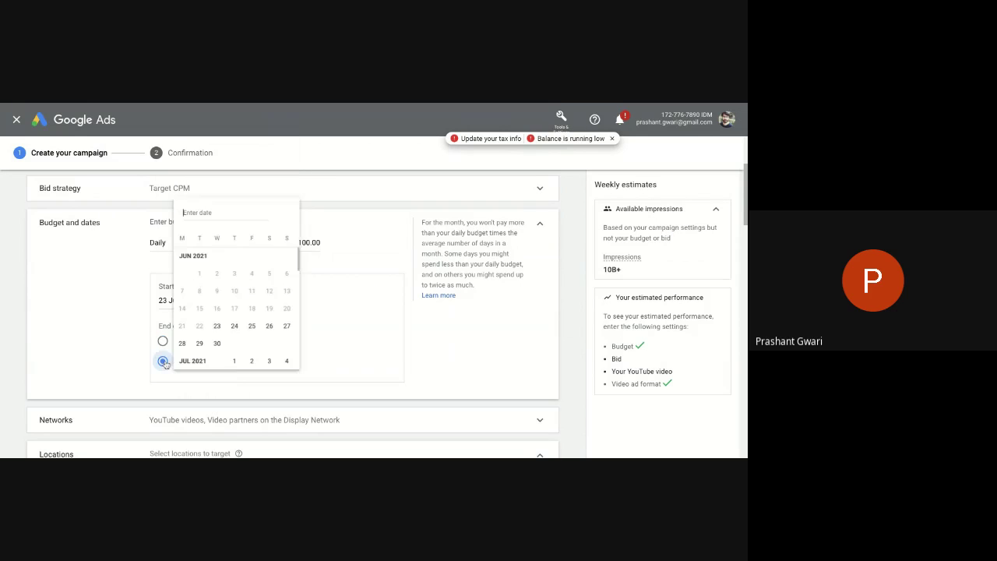
left_click(255, 326)
Step: Review the campaign's networks, target locations, languages, and excluded content types and labels
scroll(108, 351, "down", 1)
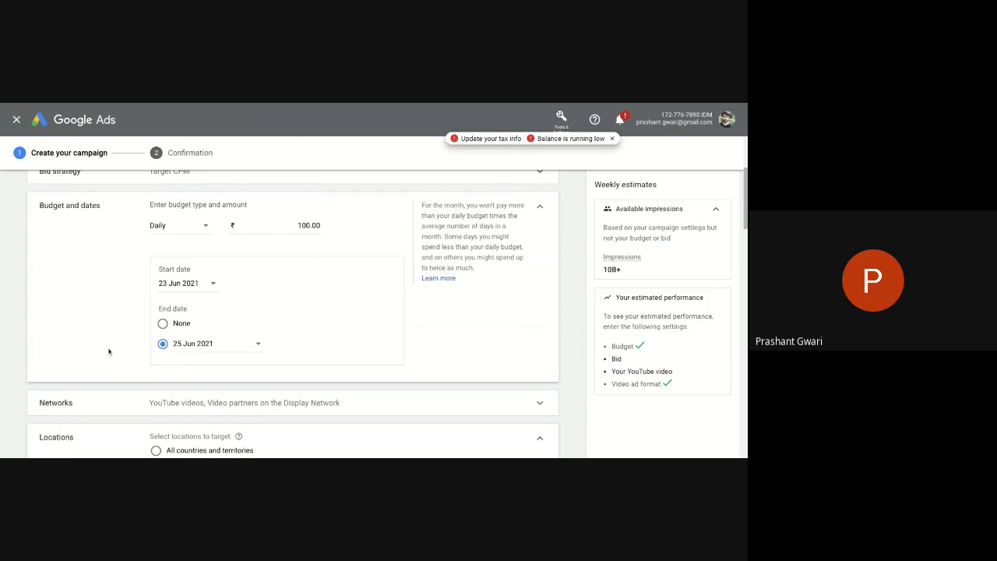
scroll(109, 351, "down", 3)
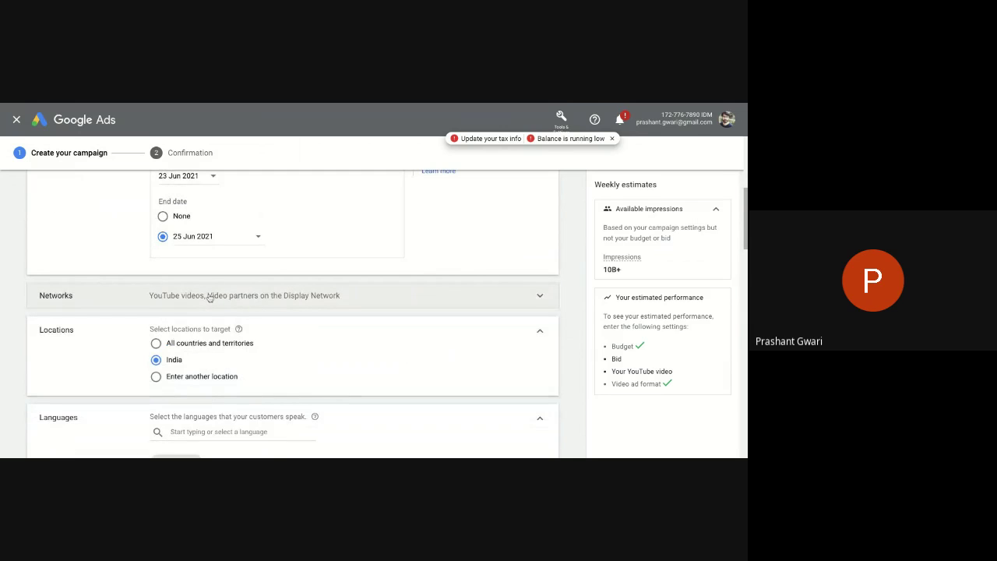
left_click(209, 297)
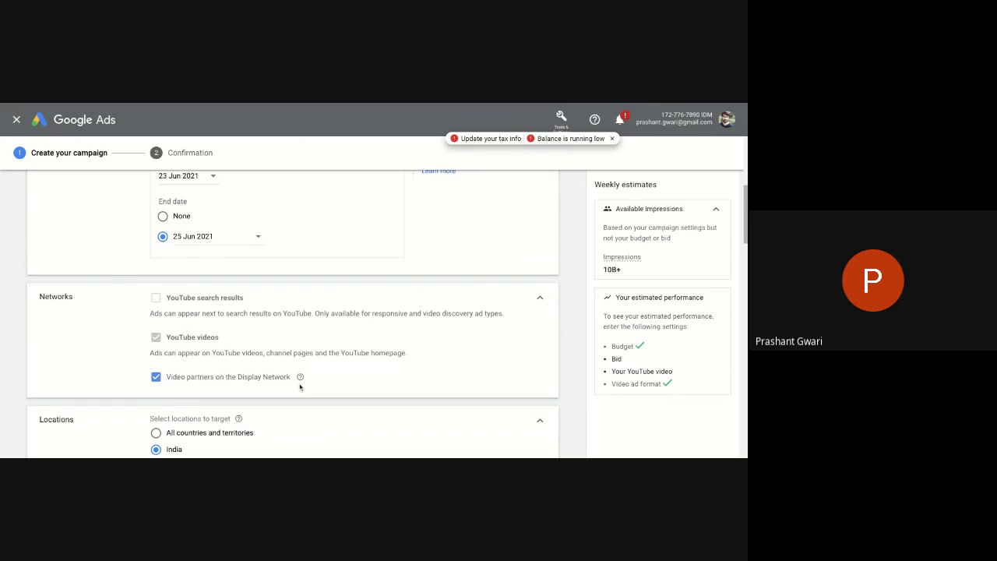
scroll(299, 385, "down", 2)
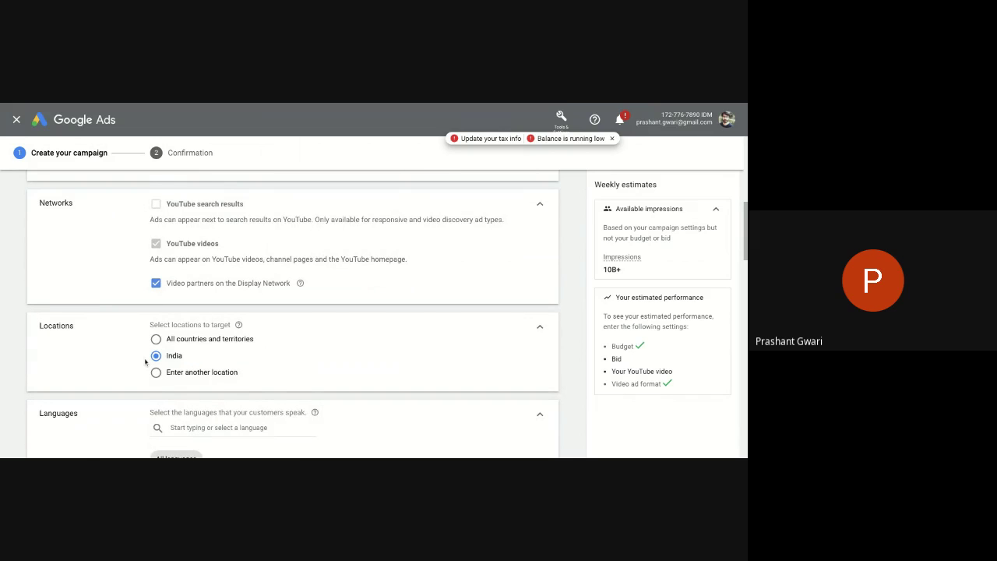
scroll(145, 361, "down", 3)
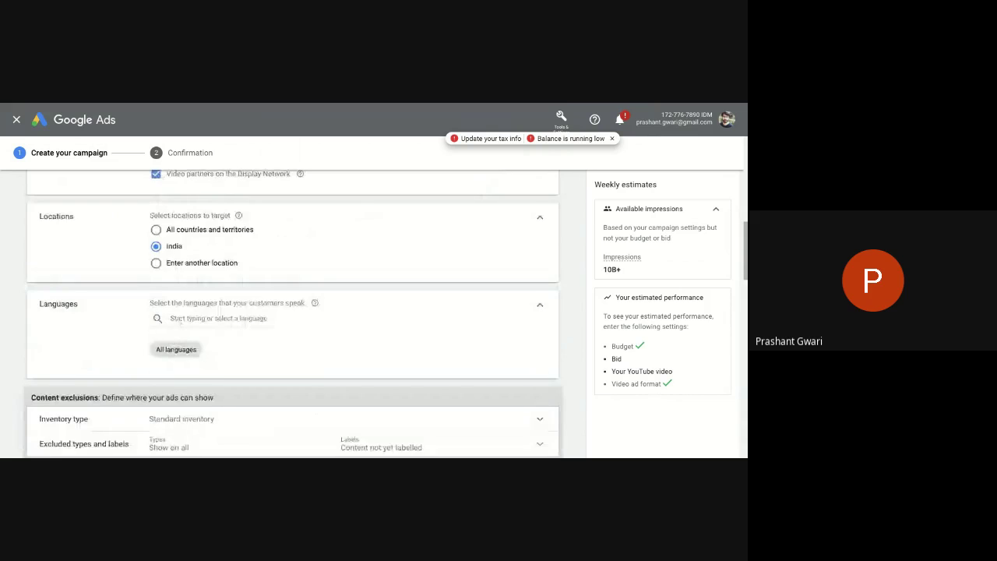
scroll(293, 312, "down", 2)
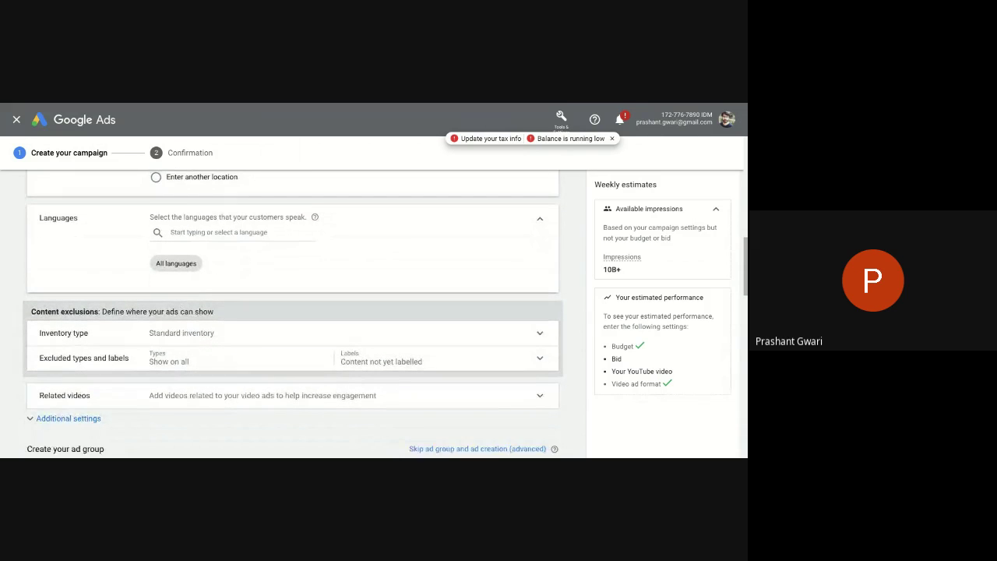
scroll(293, 312, "down", 1)
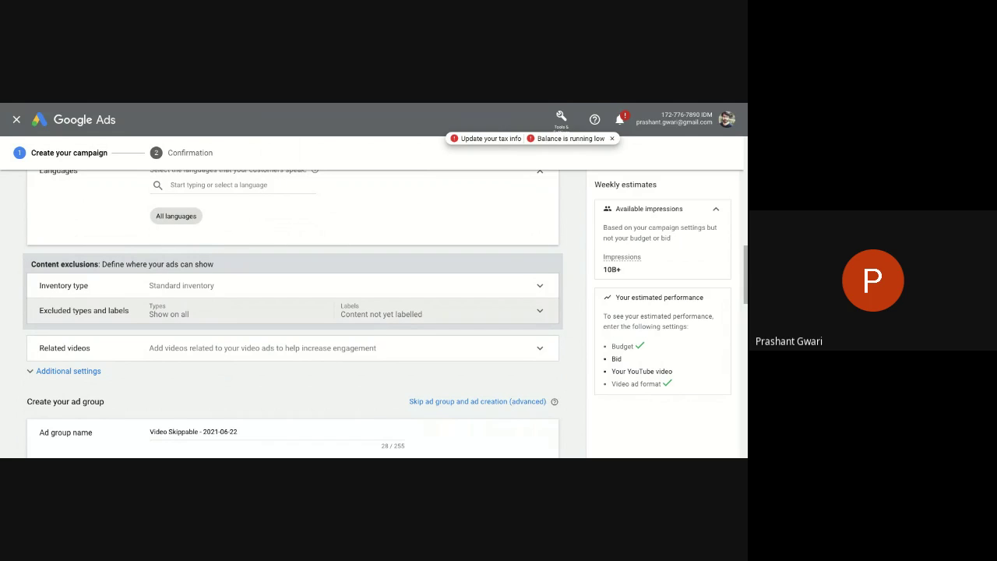
left_click(198, 319)
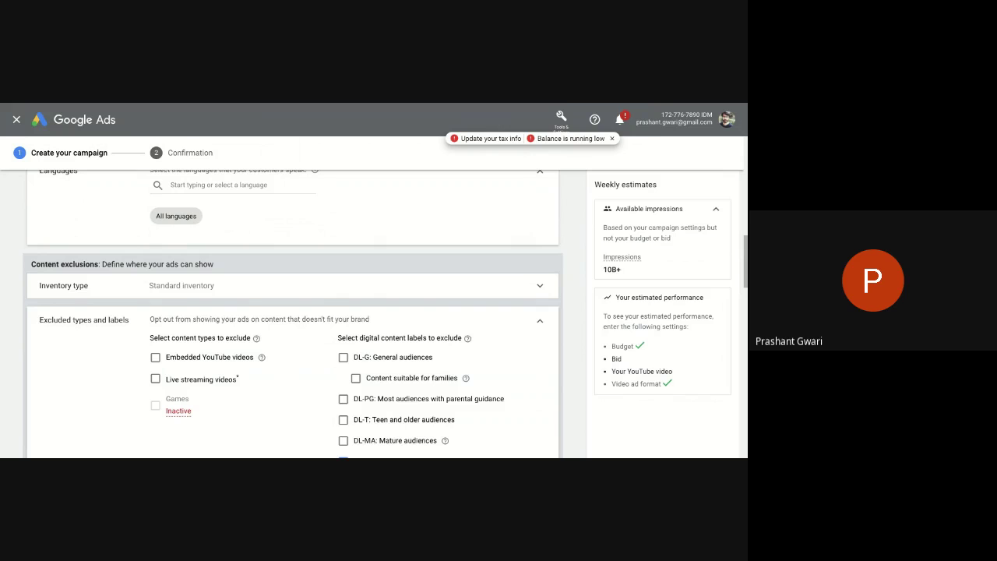
left_click(542, 321)
Step: Restrict the ad group's age targeting to 18-24 and 25-34 by excluding all older ranges and unknown ages
scroll(375, 333, "down", 2)
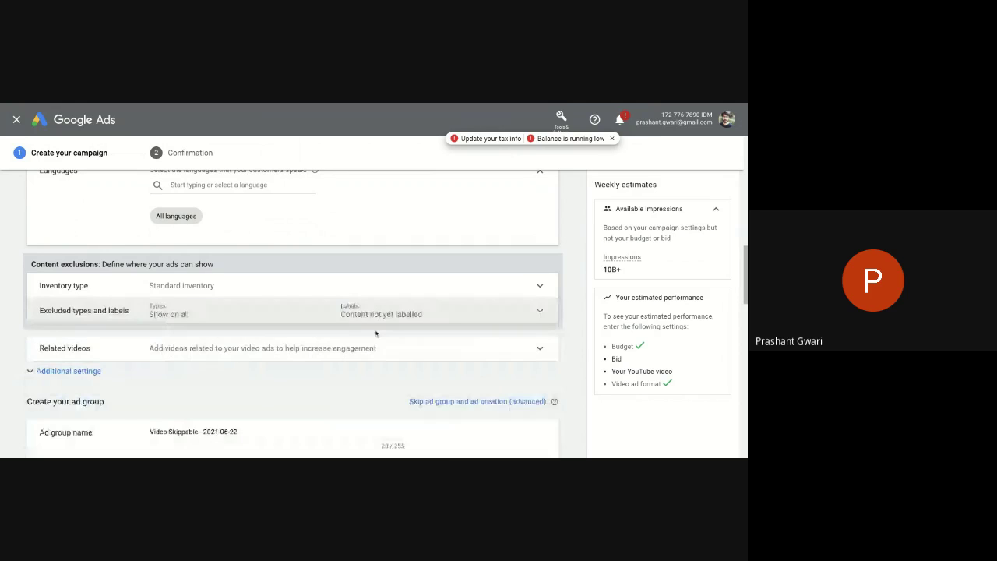
scroll(351, 316, "down", 1)
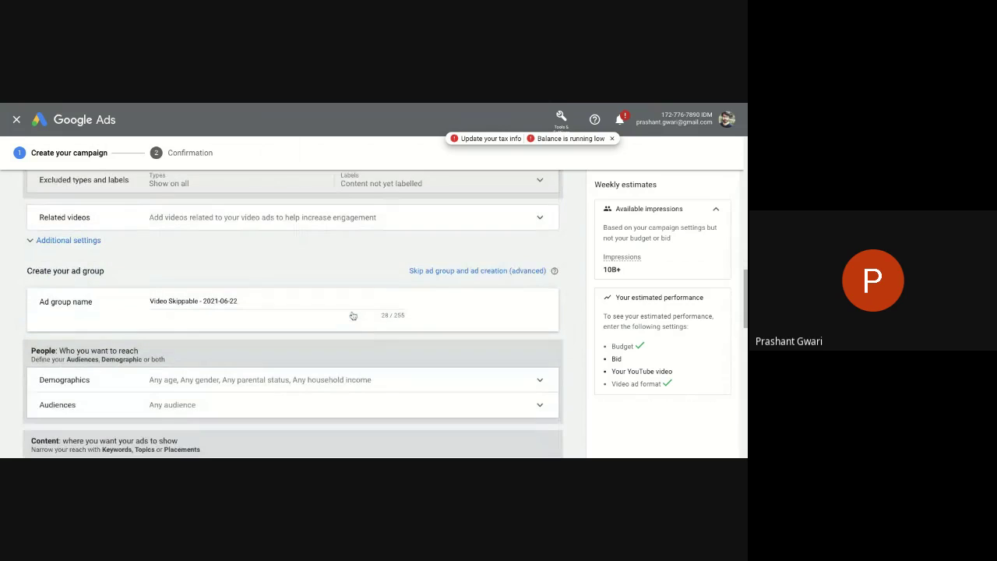
scroll(226, 304, "down", 1)
left_click(226, 303)
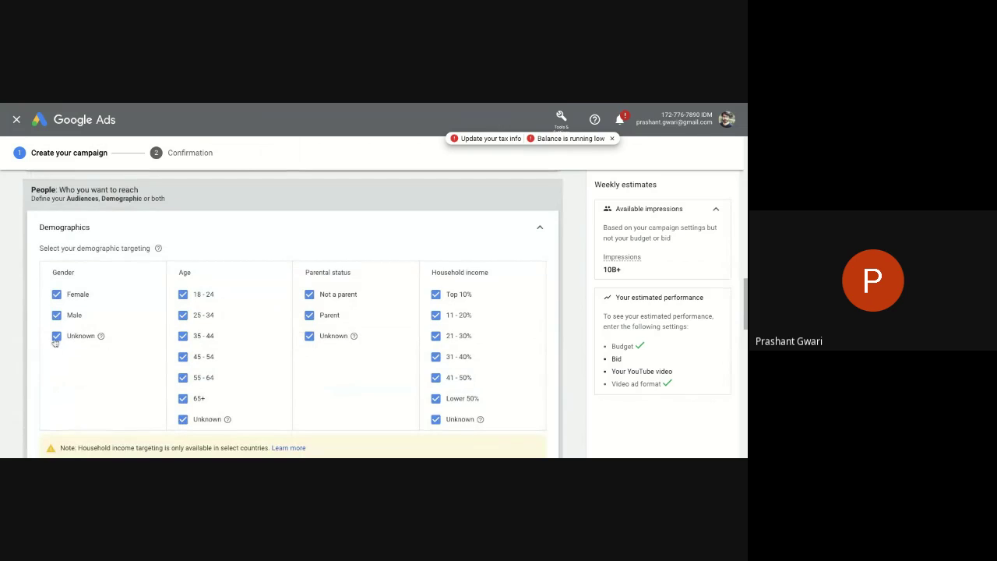
left_click(183, 420)
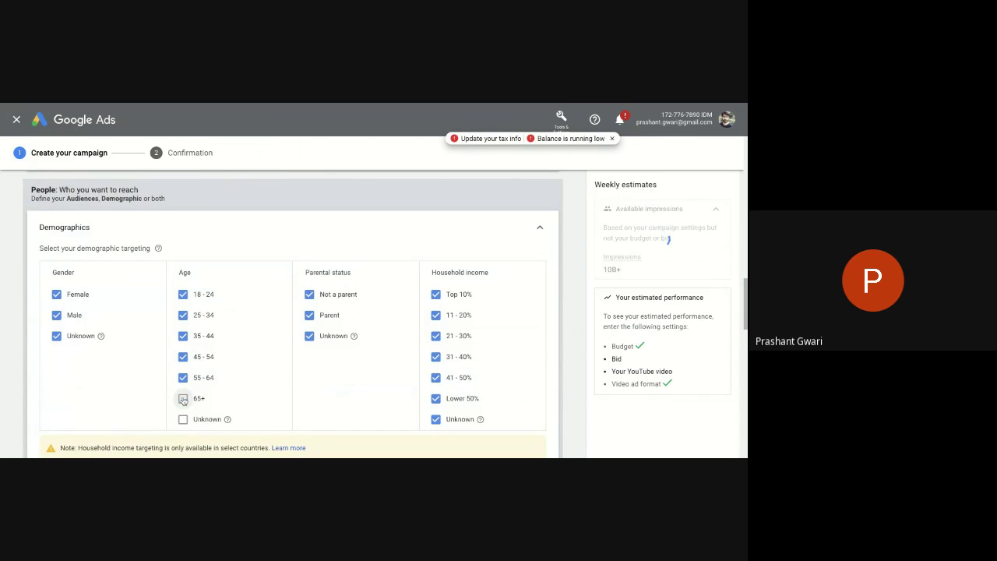
left_click(183, 398)
left_click(183, 376)
left_click(183, 357)
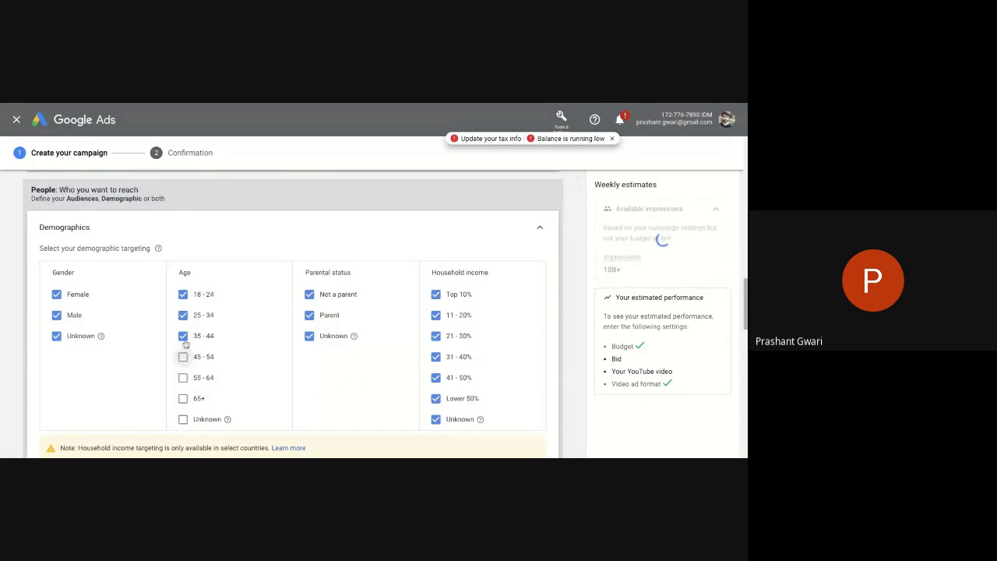
left_click(183, 335)
scroll(187, 337, "down", 3)
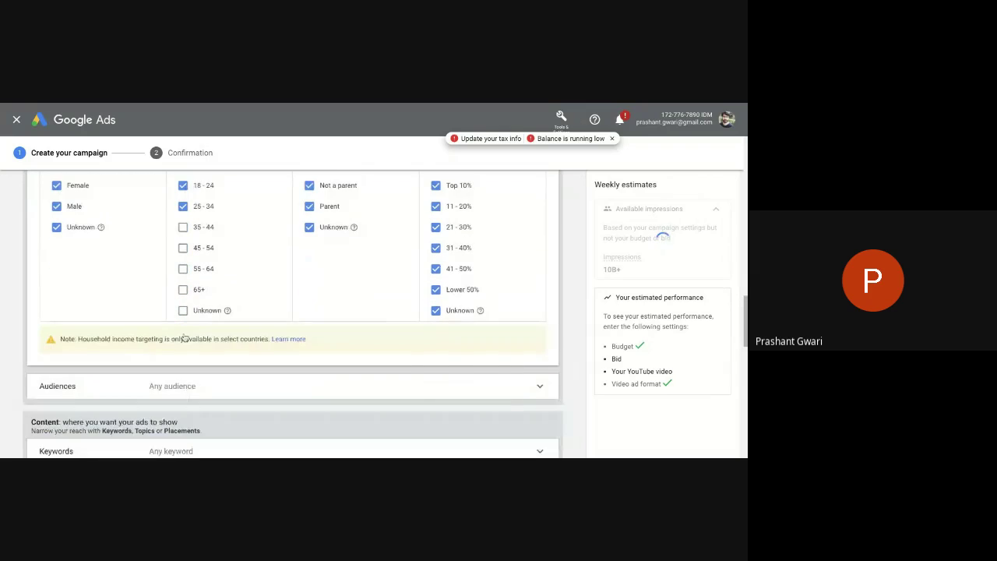
Step: Target the ad group to the suggested Digital Marketing Courses audience
left_click(214, 337)
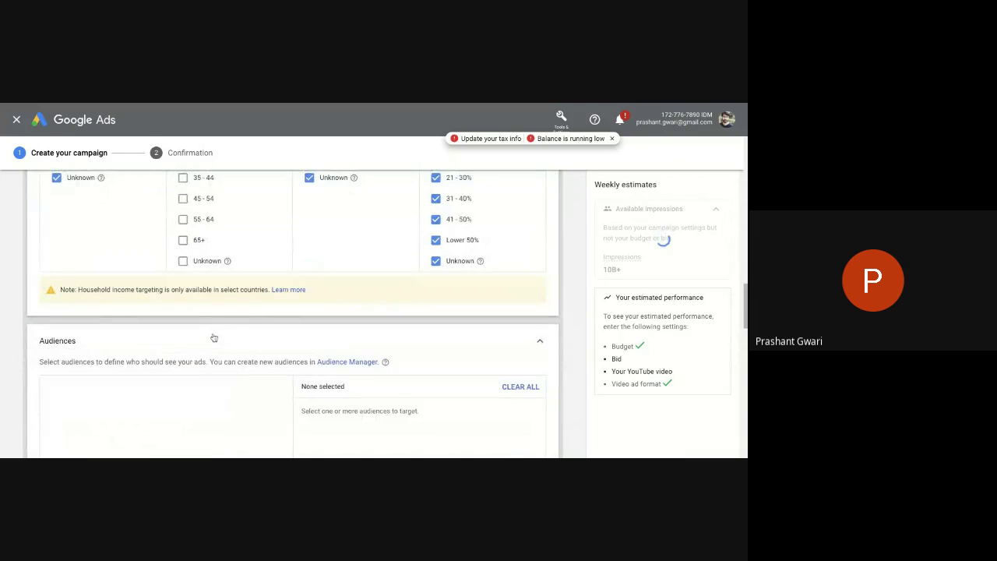
scroll(309, 358, "down", 1)
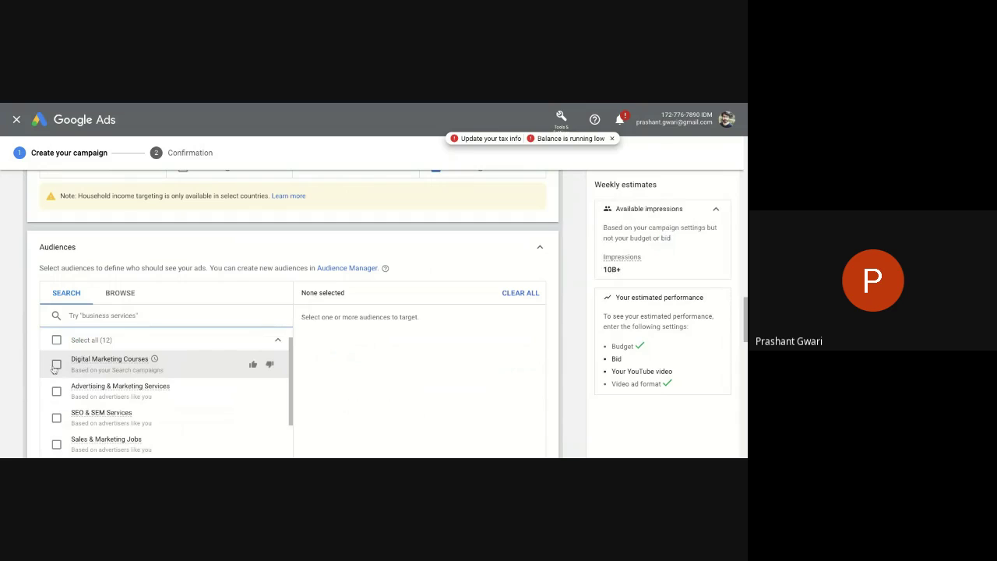
left_click(56, 365)
scroll(286, 362, "down", 2)
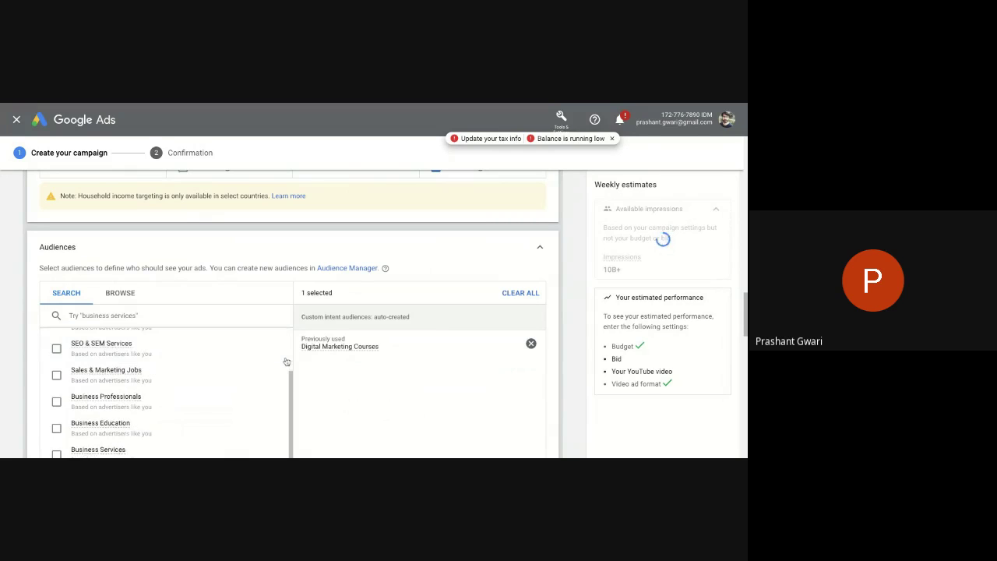
scroll(385, 275, "down", 1)
scroll(385, 274, "down", 5)
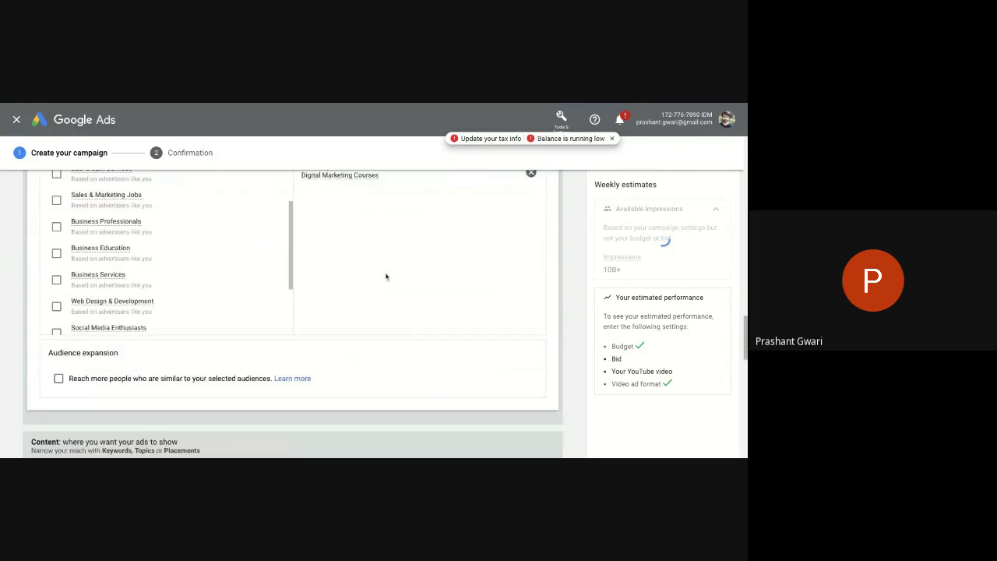
Step: Add "digital marketing" as a content targeting keyword for the ad group
scroll(385, 251, "down", 1)
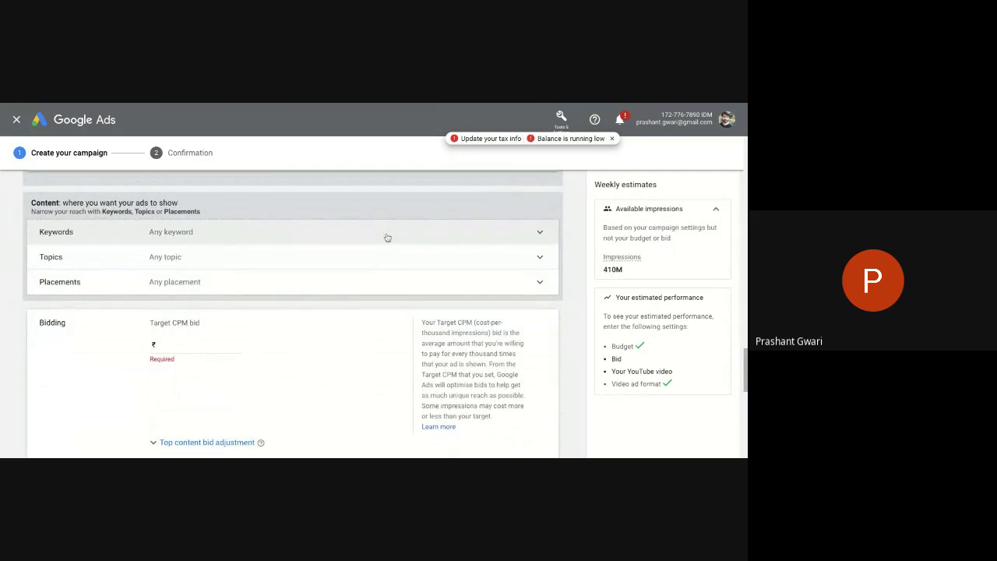
left_click(387, 234)
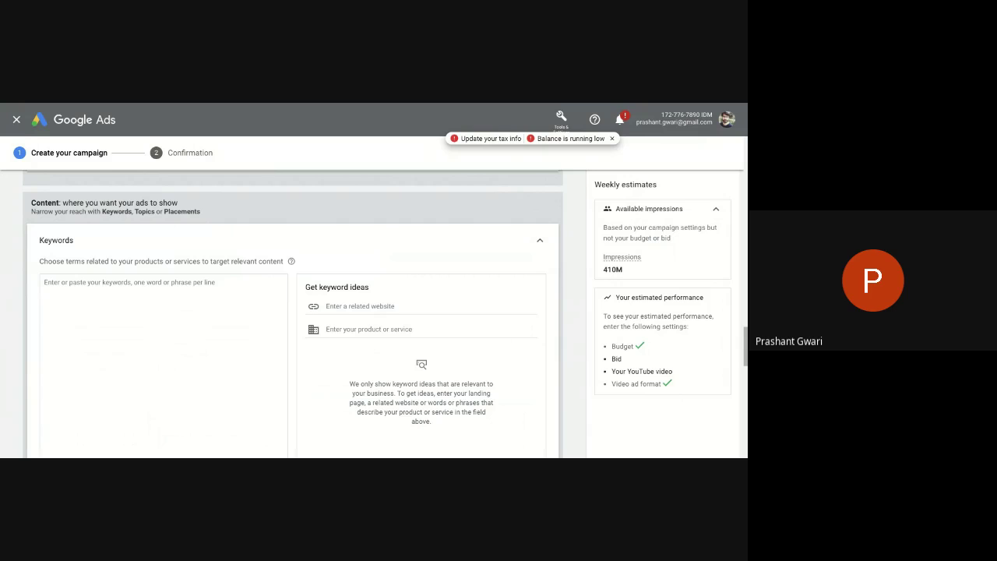
left_click(150, 287)
type("digital mar")
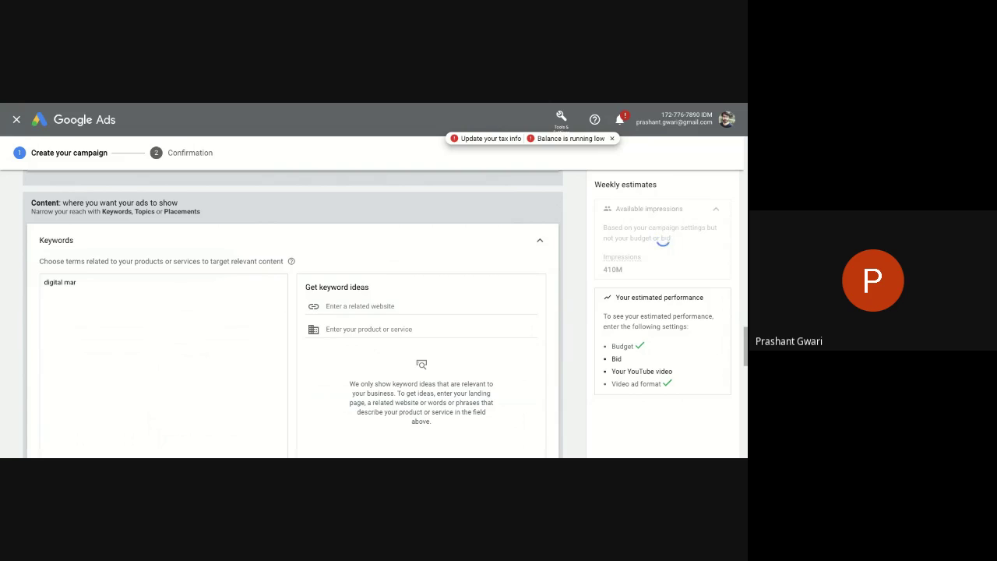
type("keting")
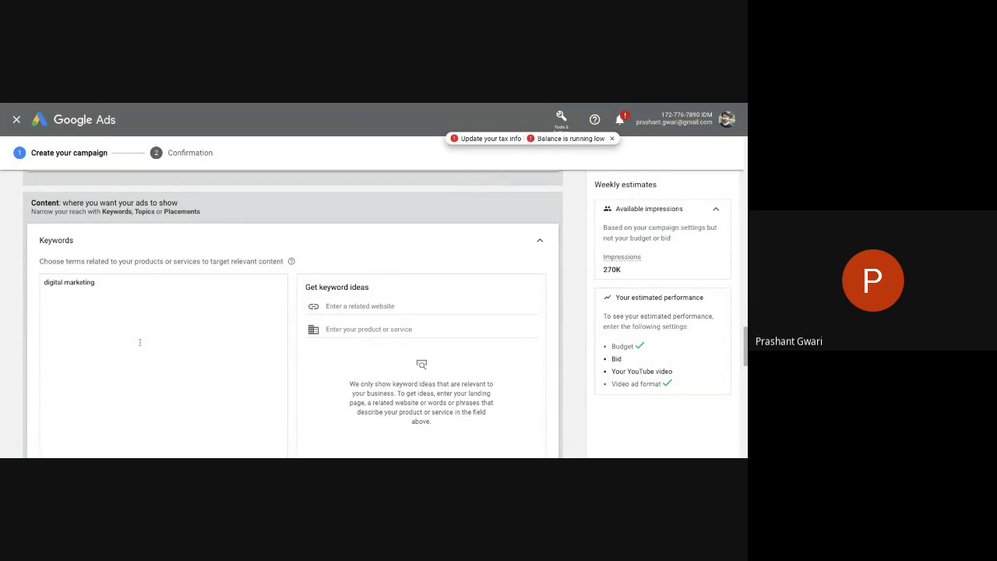
Step: Limit the ad group's topic targeting to Jobs & Education
scroll(127, 355, "down", 3)
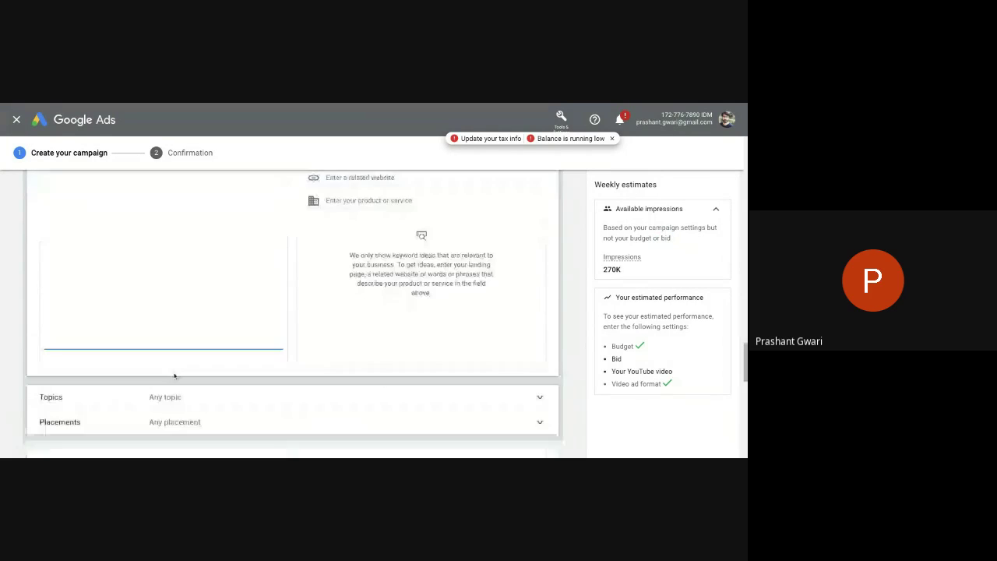
left_click(181, 399)
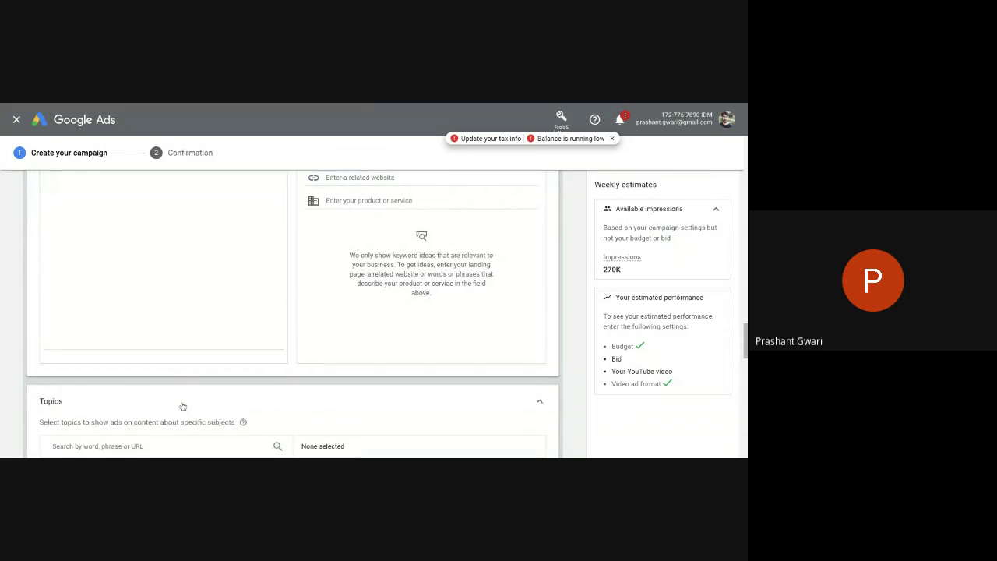
scroll(181, 403, "down", 3)
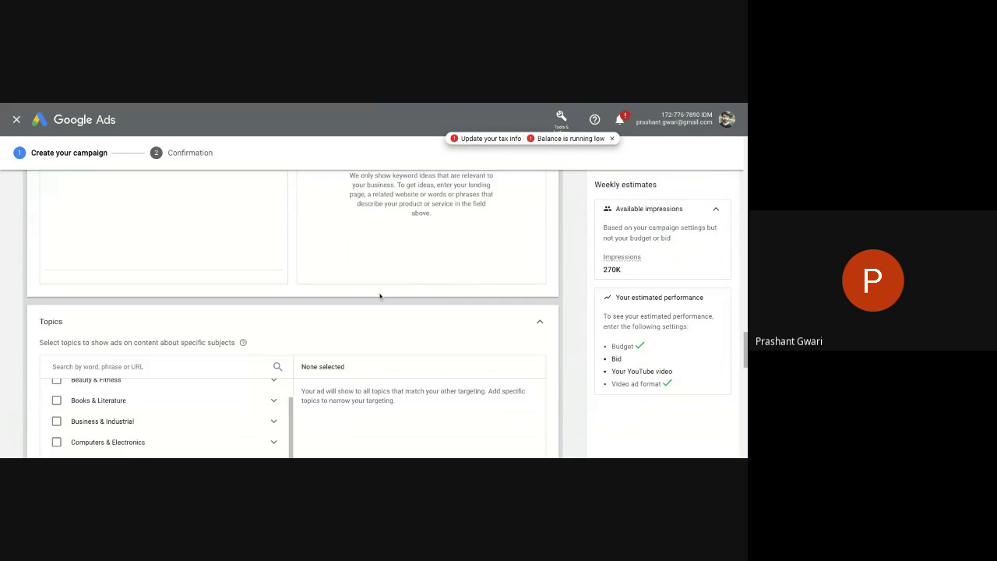
scroll(423, 297, "down", 2)
scroll(204, 331, "down", 3)
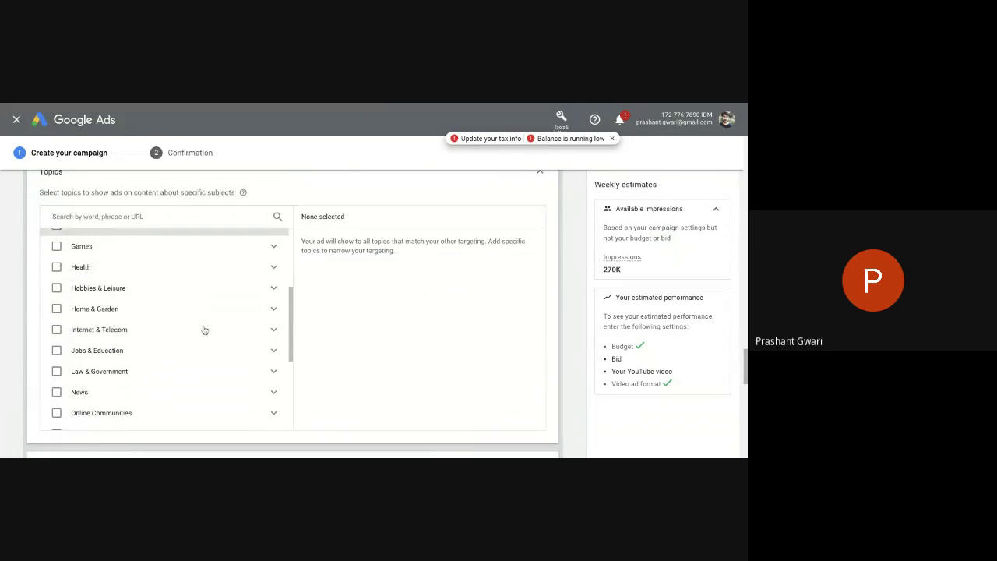
left_click(57, 351)
Step: Examine the placement targeting categories, including YouTube videos, without selecting any placement
scroll(312, 343, "down", 3)
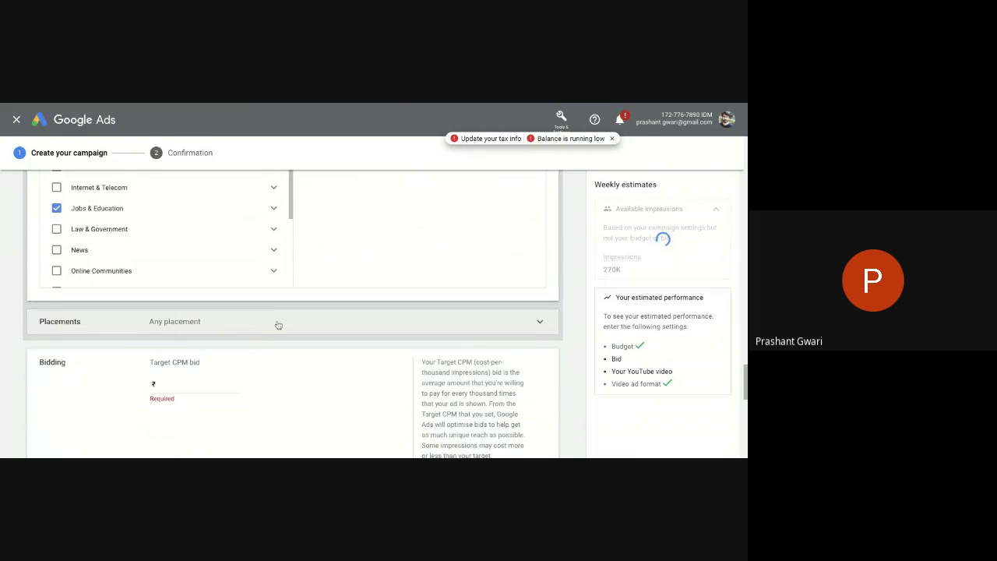
left_click(278, 325)
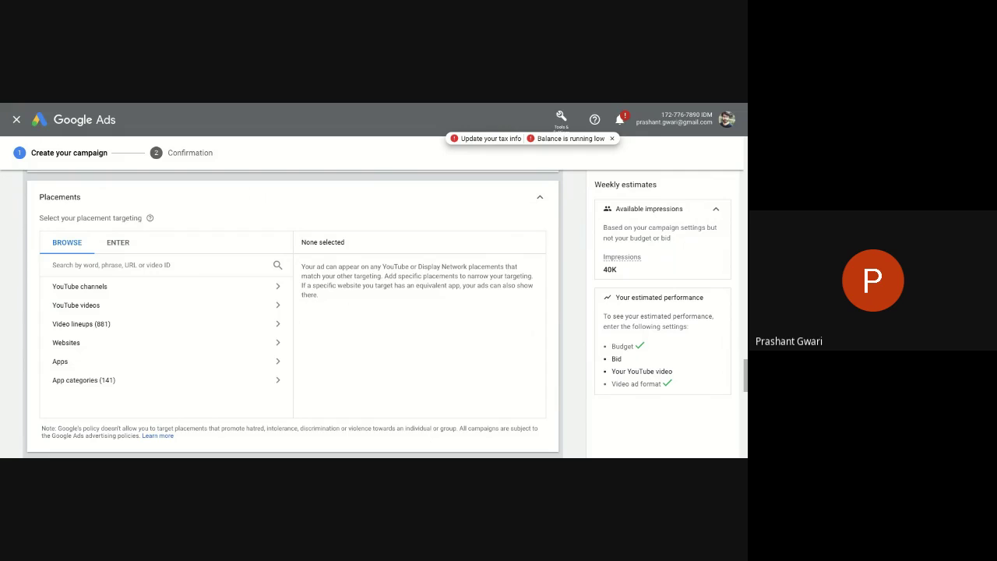
scroll(156, 268, "down", 1)
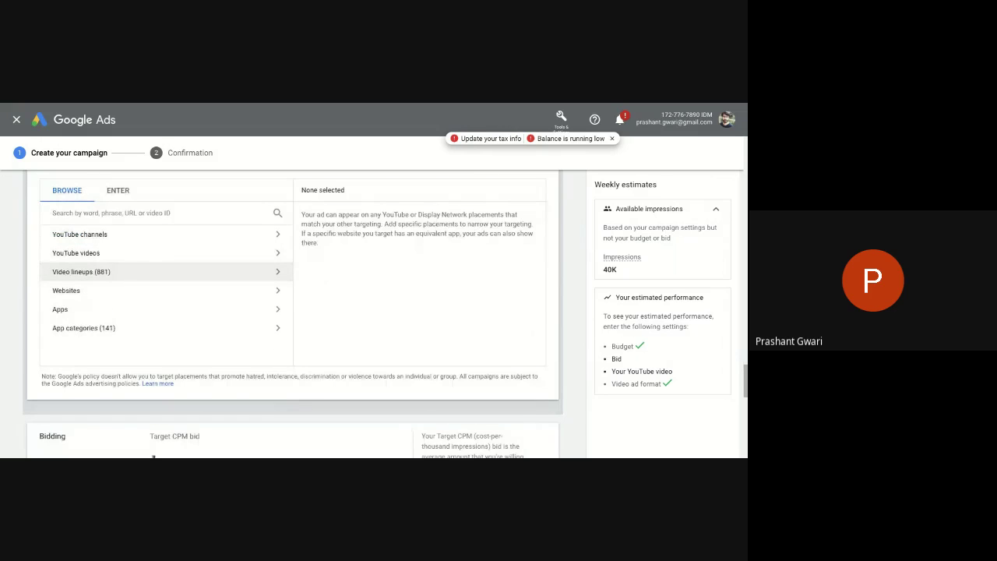
left_click(113, 255)
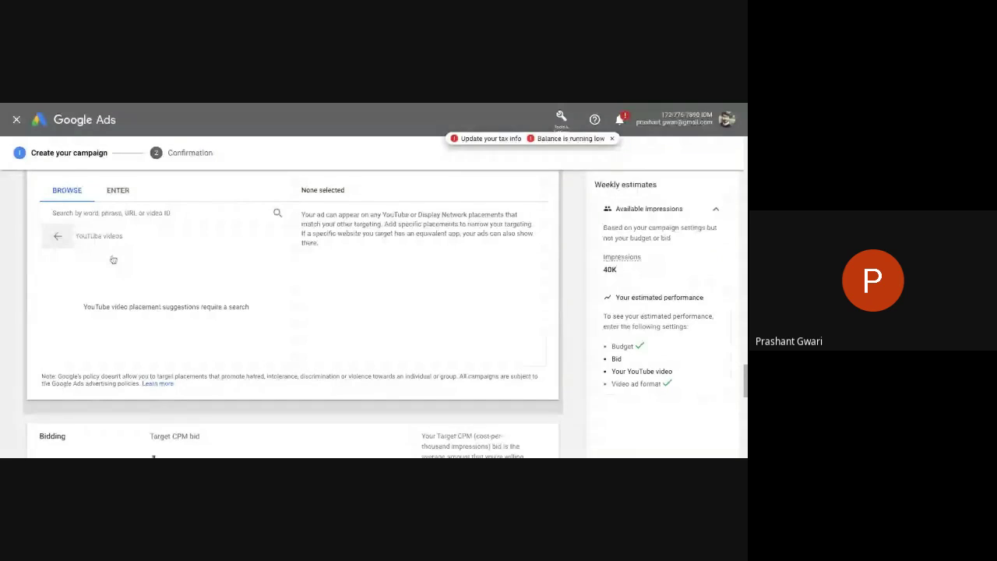
left_click(57, 235)
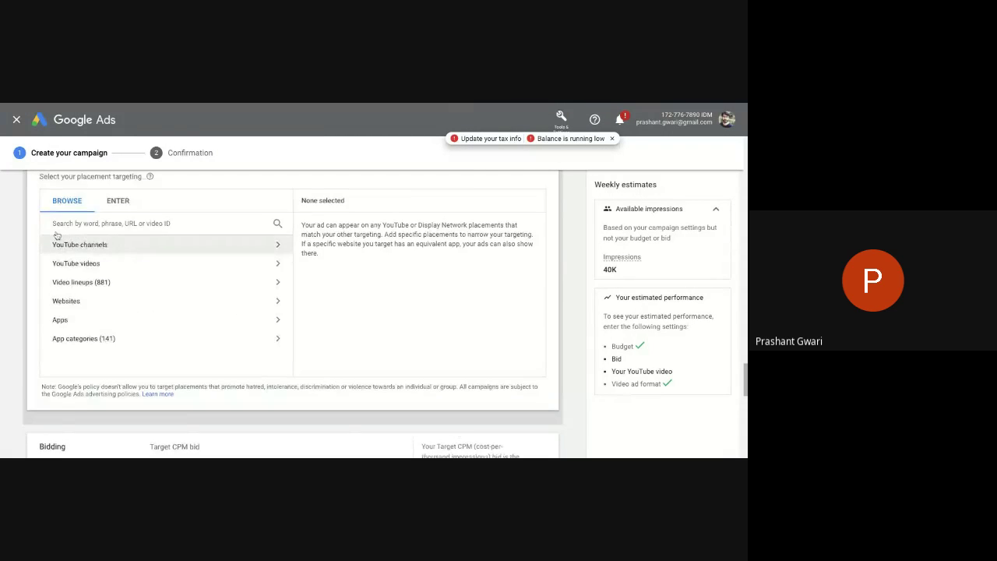
Step: Set the ad group's Target CPM bid to ₹1000
scroll(293, 311, "down", 2)
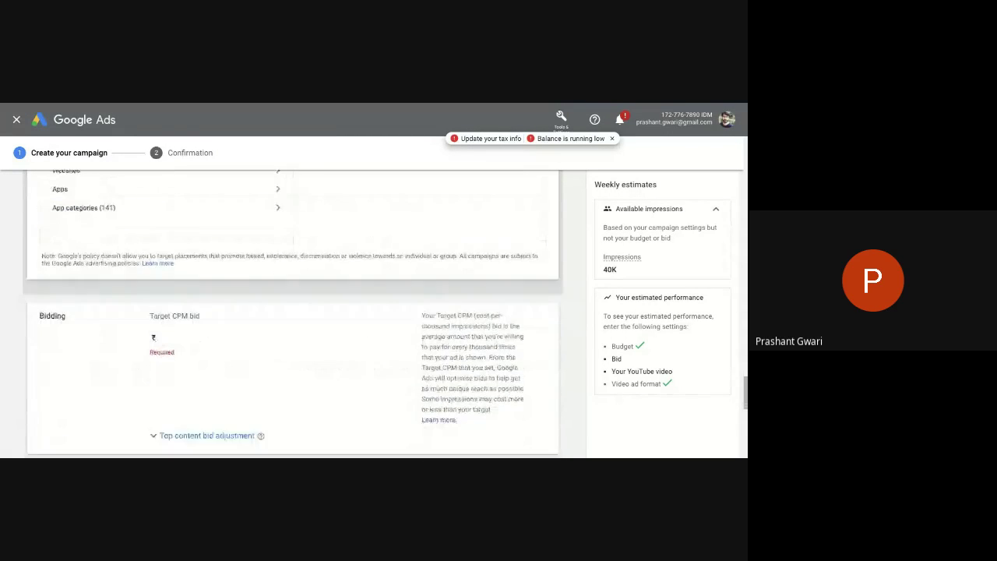
left_click(176, 305)
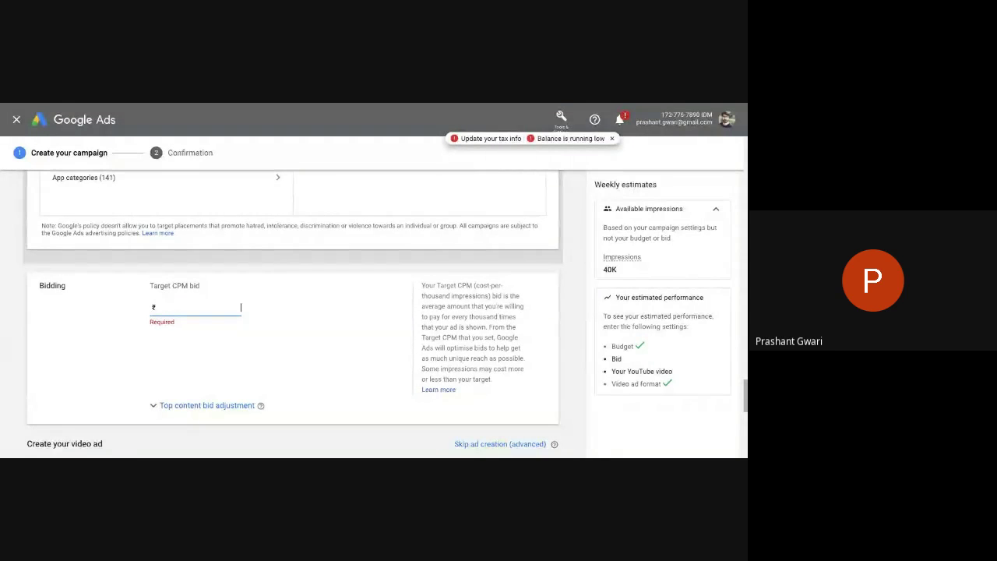
type("1000")
left_click(208, 345)
Step: From the ad's YouTube video setting, switch to YouTube in a new browser tab and open the channel's own uploaded videos
scroll(228, 362, "down", 3)
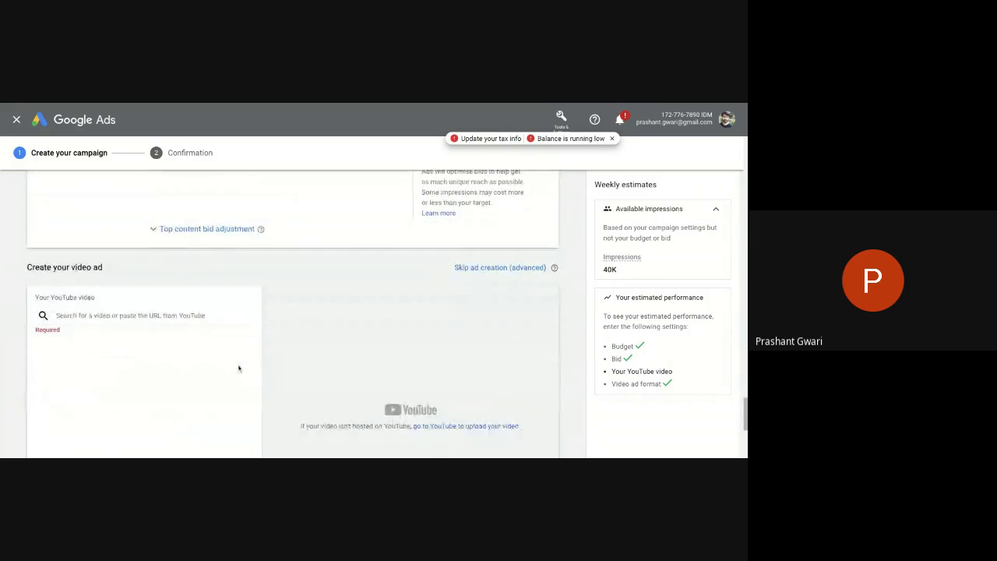
left_click(156, 315)
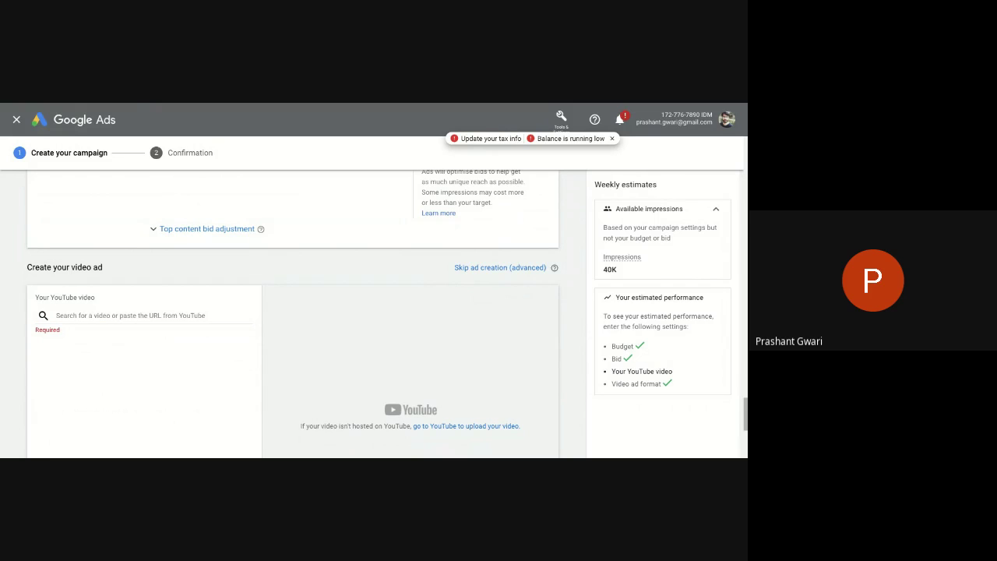
key("ctrl+t")
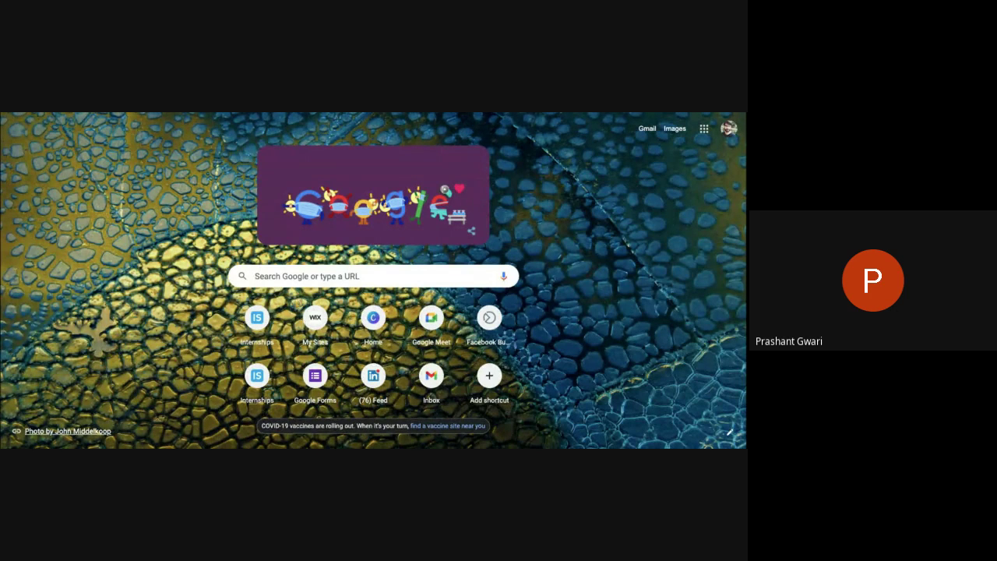
key("Return")
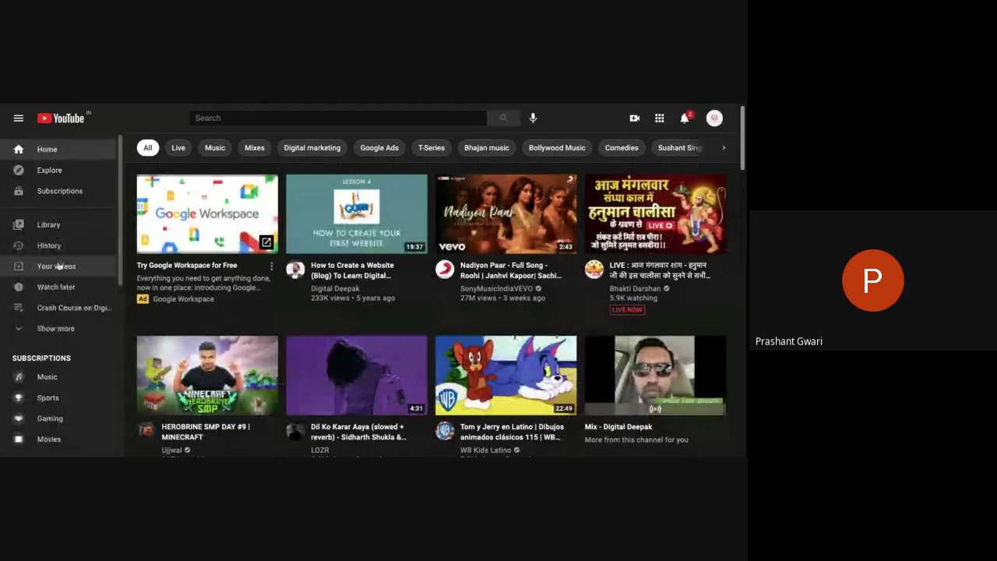
left_click(59, 266)
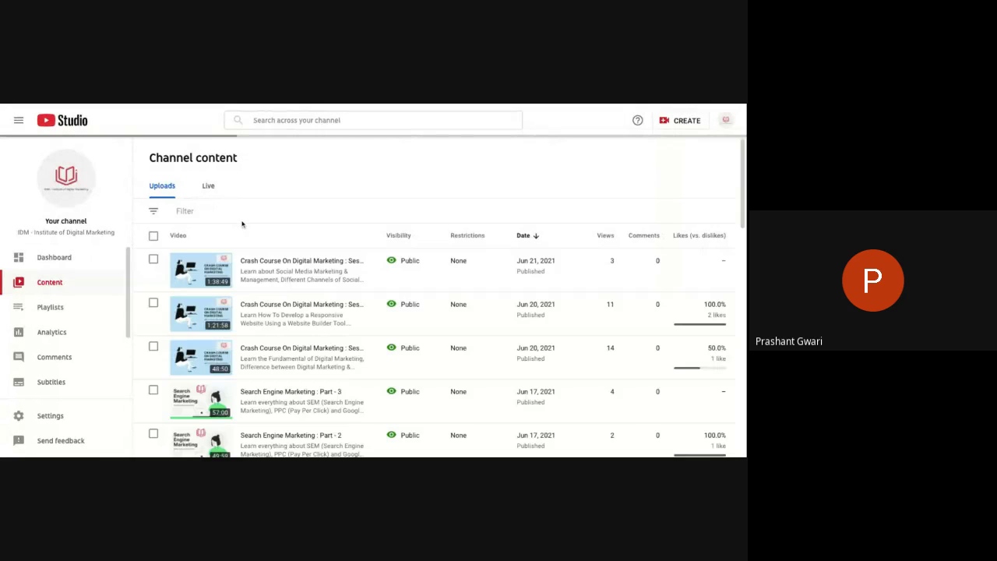
Step: Find the 1:24 "Welcome to IDM" video among the channel's uploads and copy its shareable link
scroll(328, 351, "down", 8)
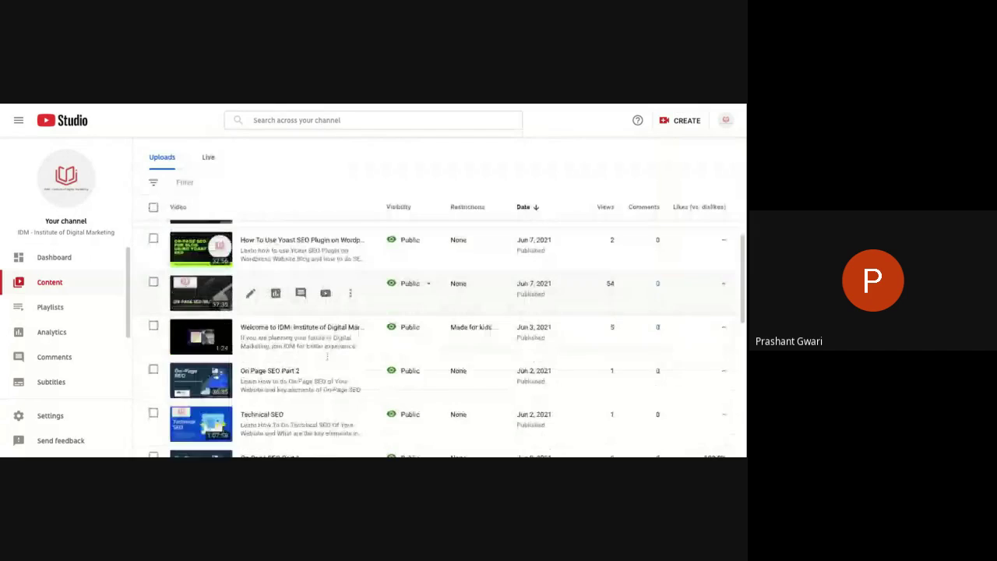
scroll(328, 355, "down", 10)
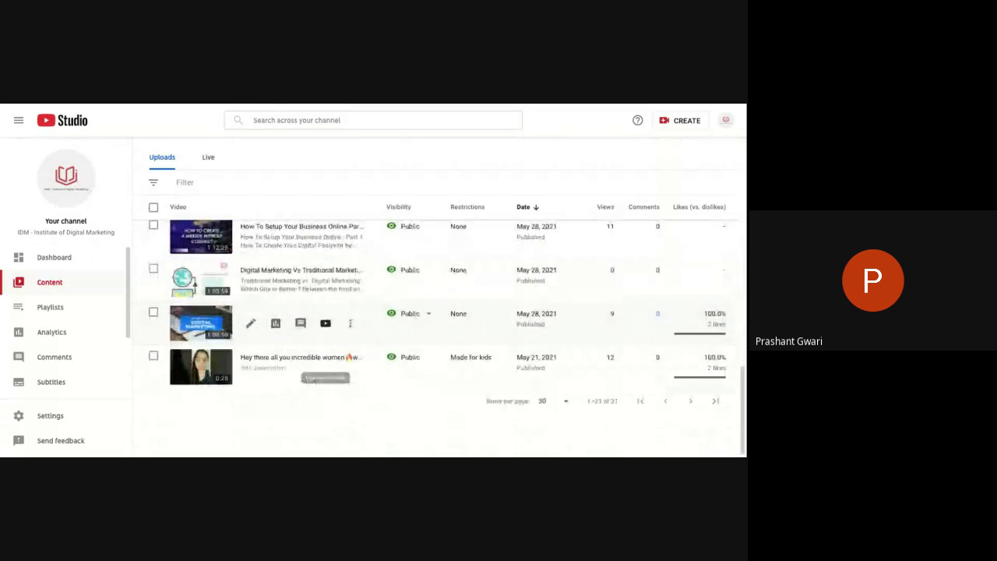
scroll(335, 346, "up", 1)
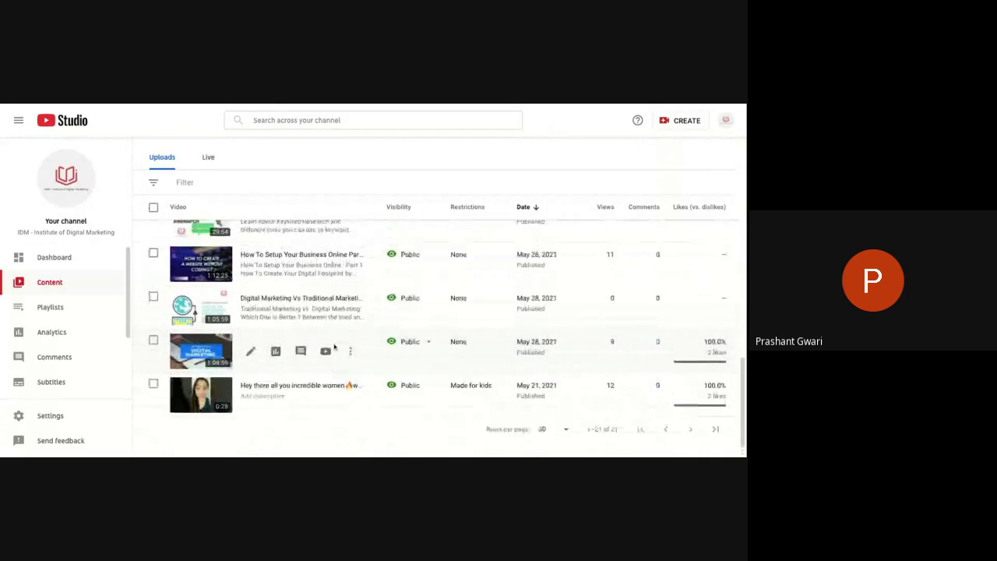
scroll(334, 346, "up", 4)
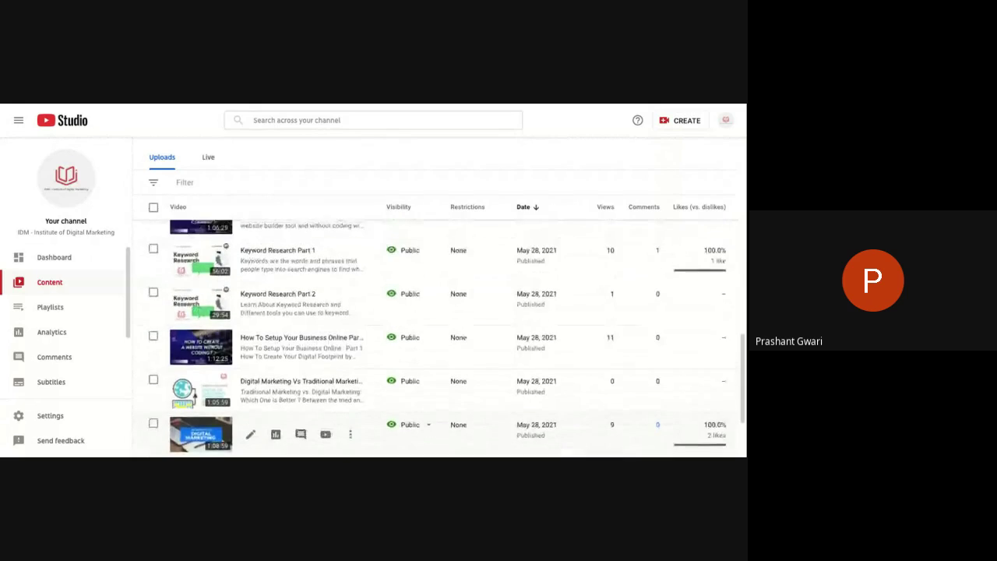
scroll(334, 346, "up", 6)
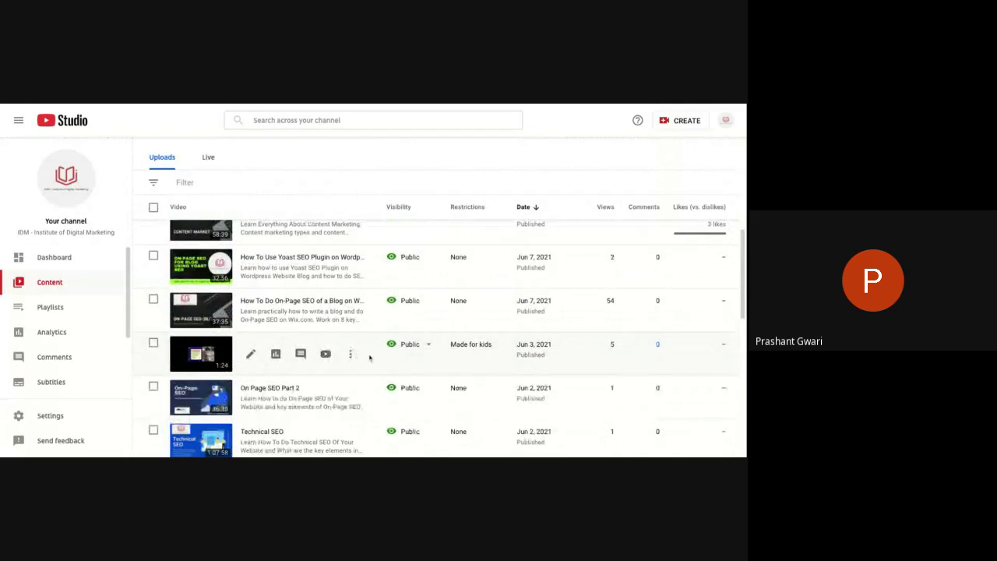
left_click(351, 351)
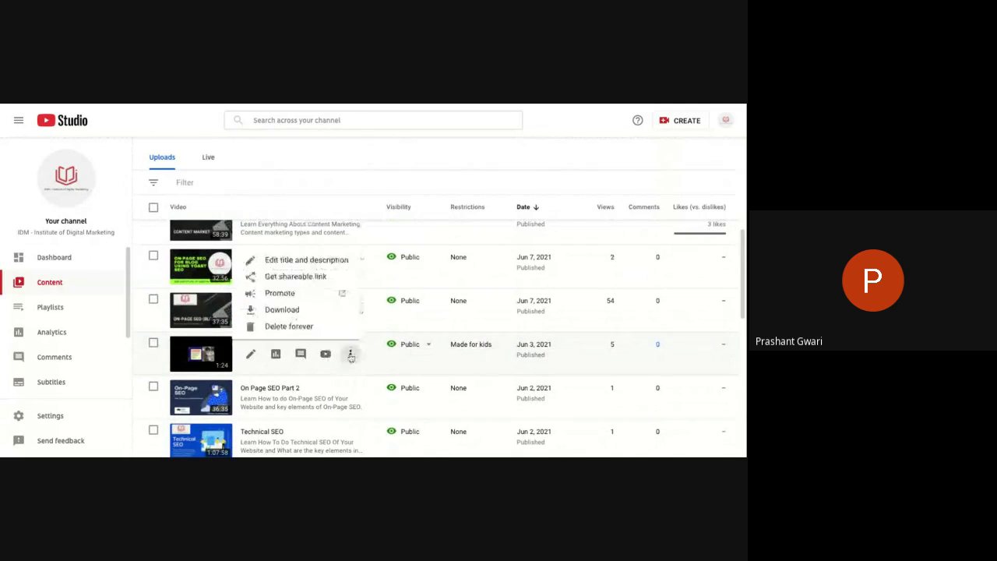
left_click(316, 277)
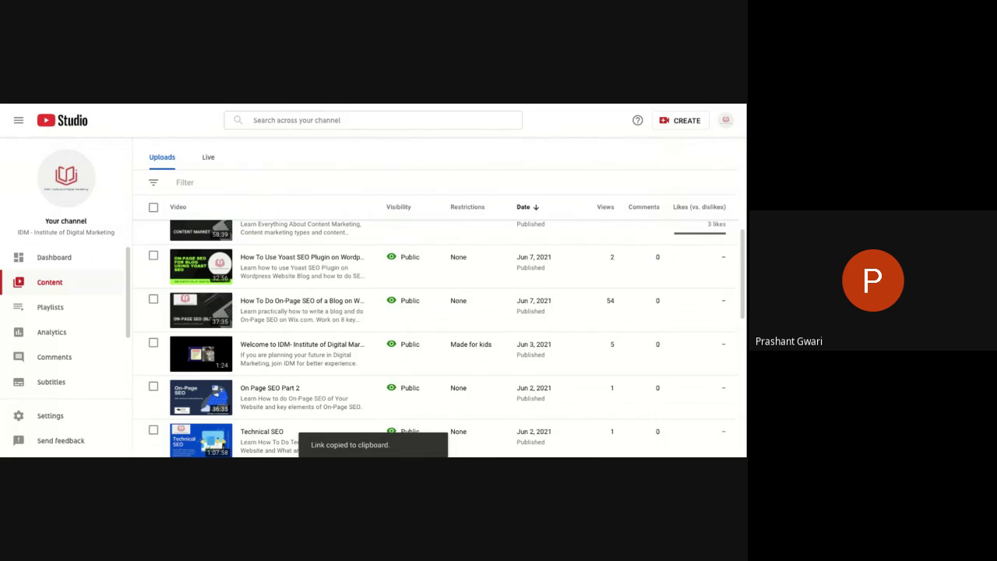
Step: Switch back to Google Ads and use the copied link as the YouTube video for the video ad
key("alt+Tab")
left_click(90, 316)
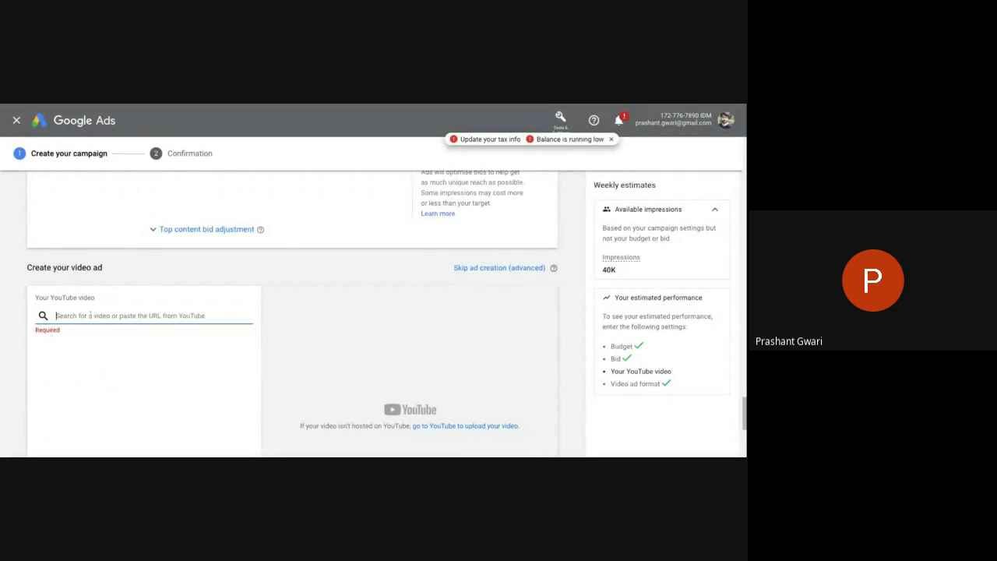
key("ctrl+v")
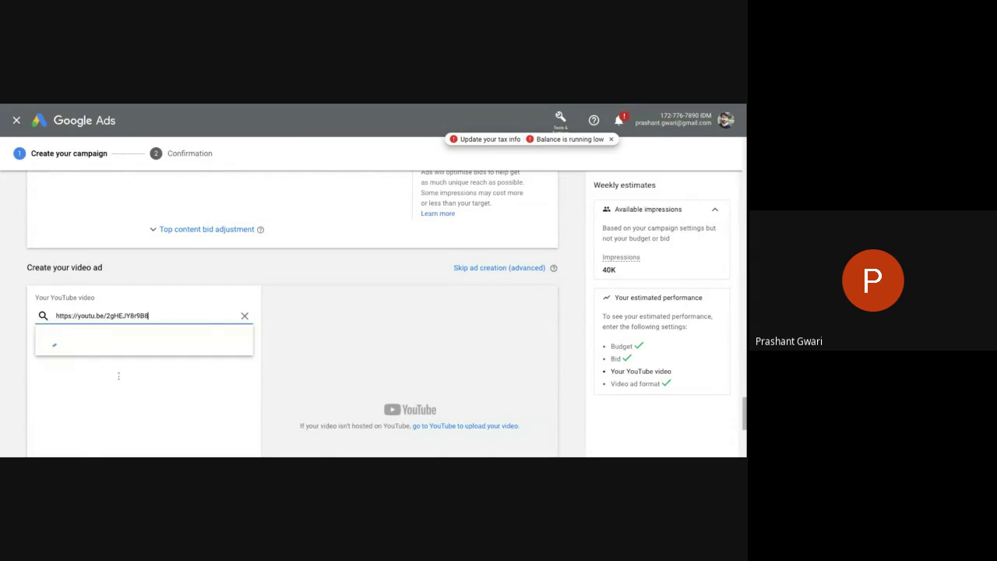
scroll(404, 324, "down", 2)
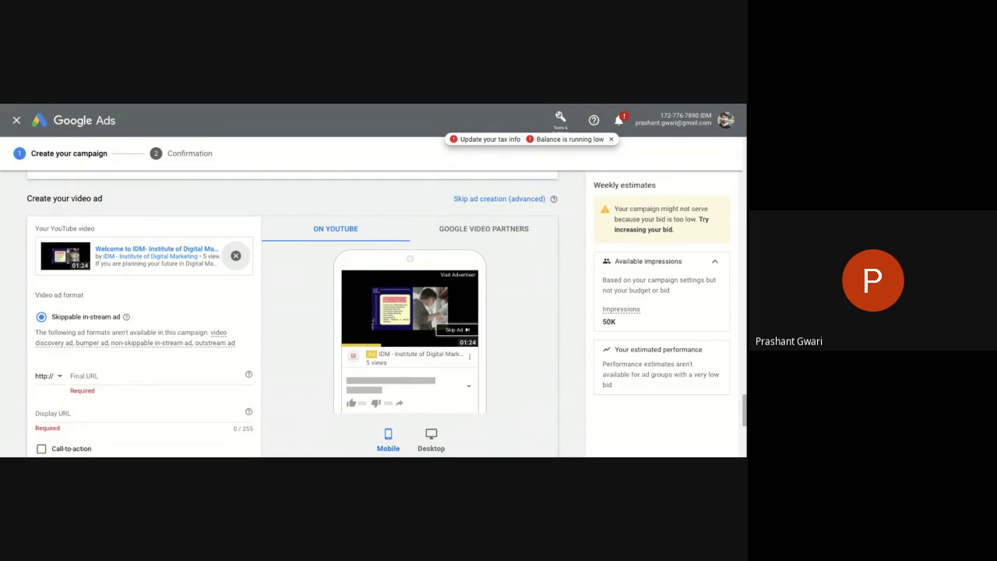
scroll(155, 311, "down", 3)
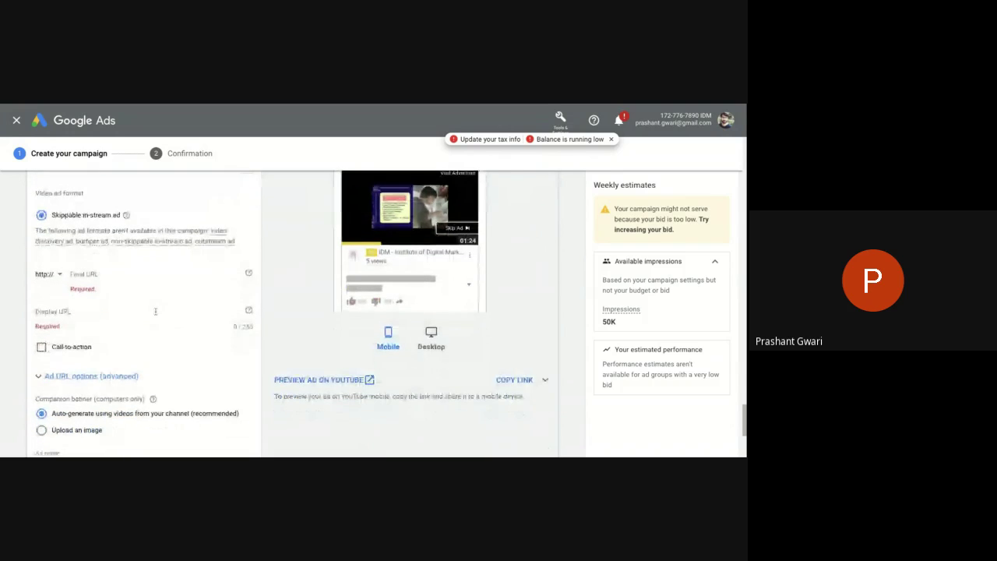
left_click(117, 272)
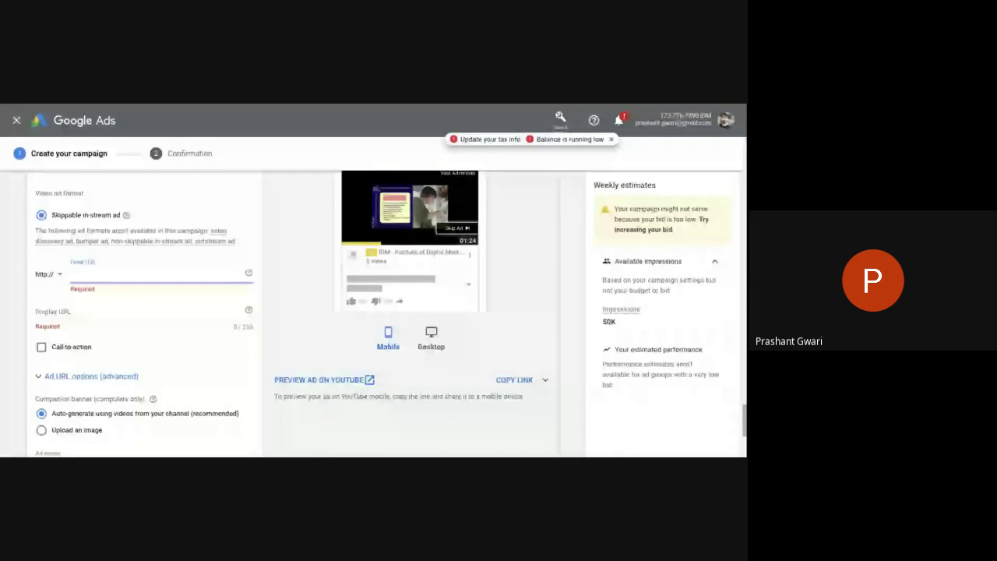
type("www")
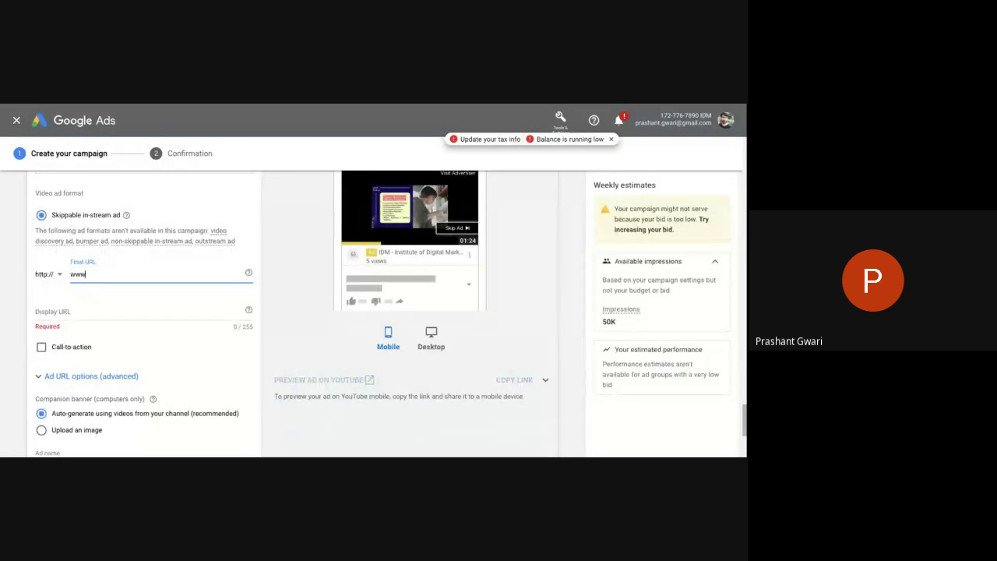
type(".idm")
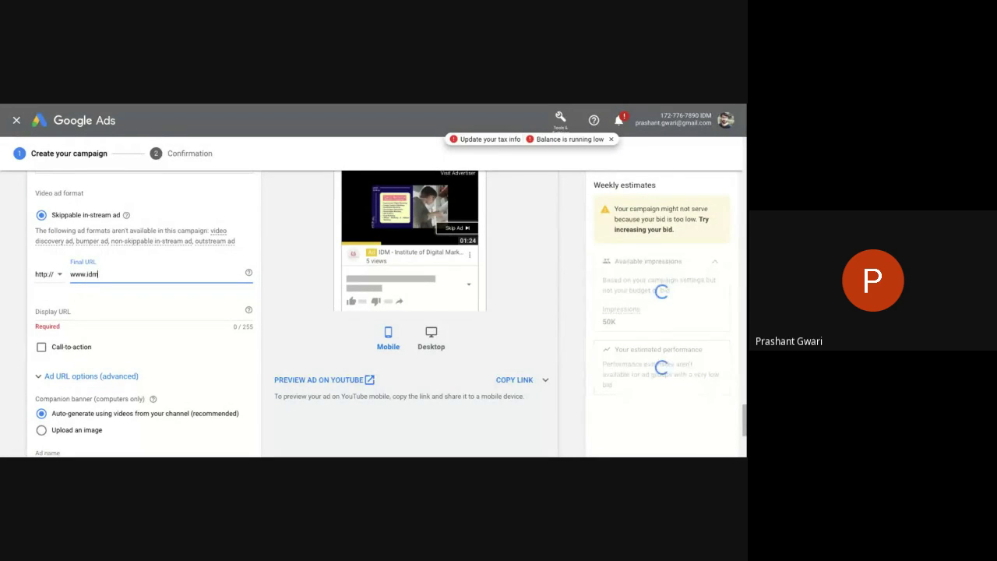
type("delhi")
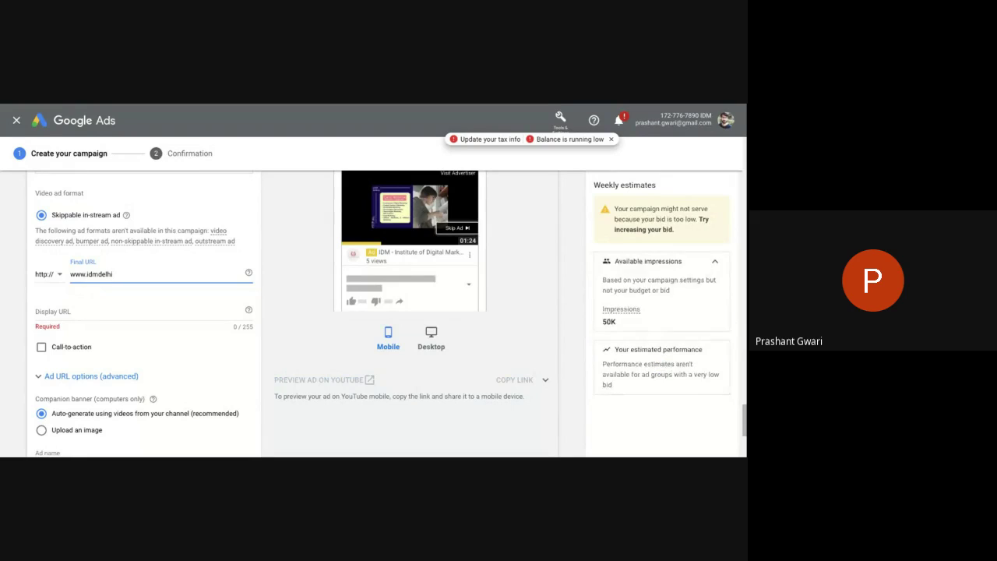
type(".com/p")
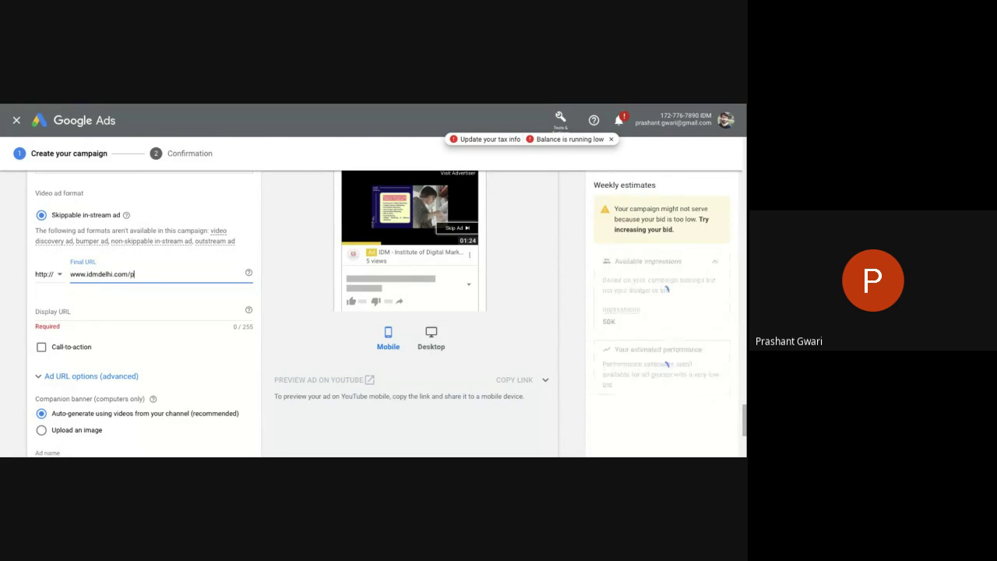
type("gdm")
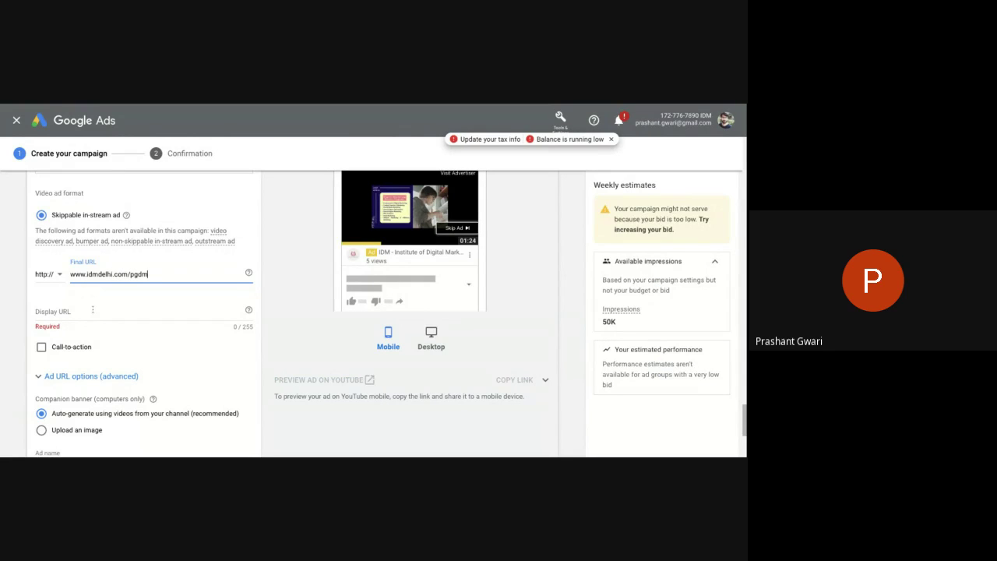
left_click(92, 311)
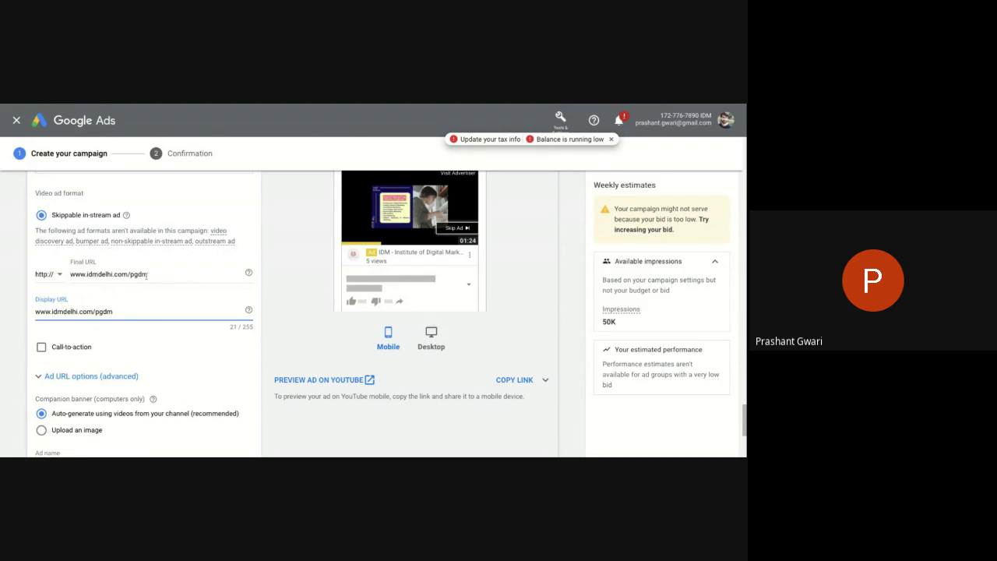
key("BackSpace")
key("BackSpace")
key("BackSpace")
key("BackSpace")
key("BackSpace")
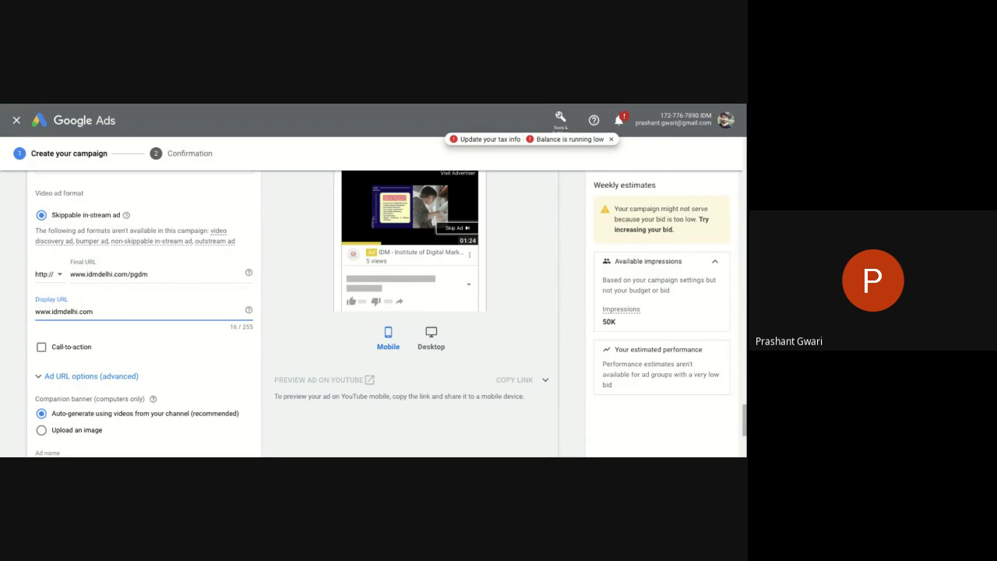
left_click(147, 339)
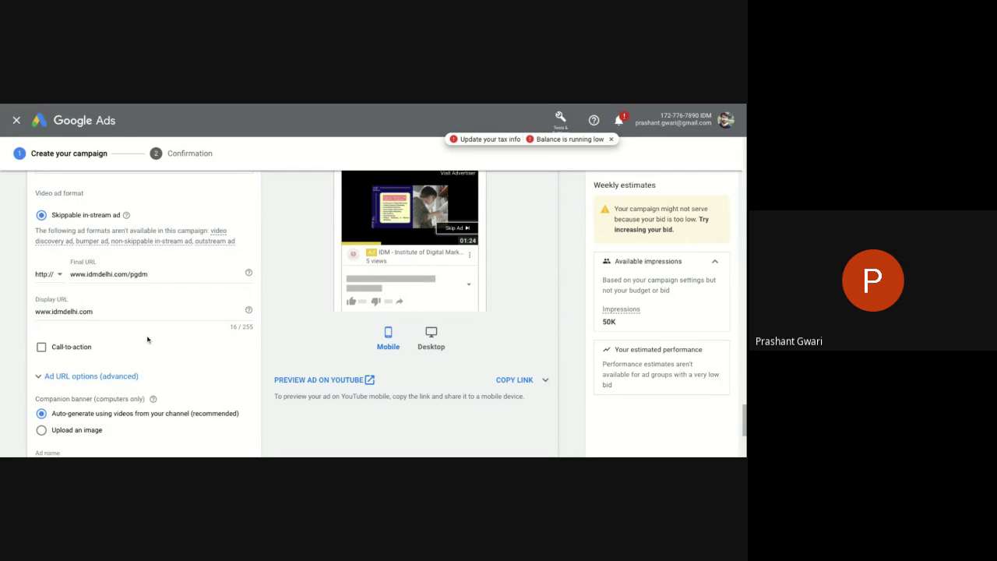
Step: Enable a call-to-action for the video ad with the text "Apply Now"
scroll(147, 338, "down", 1)
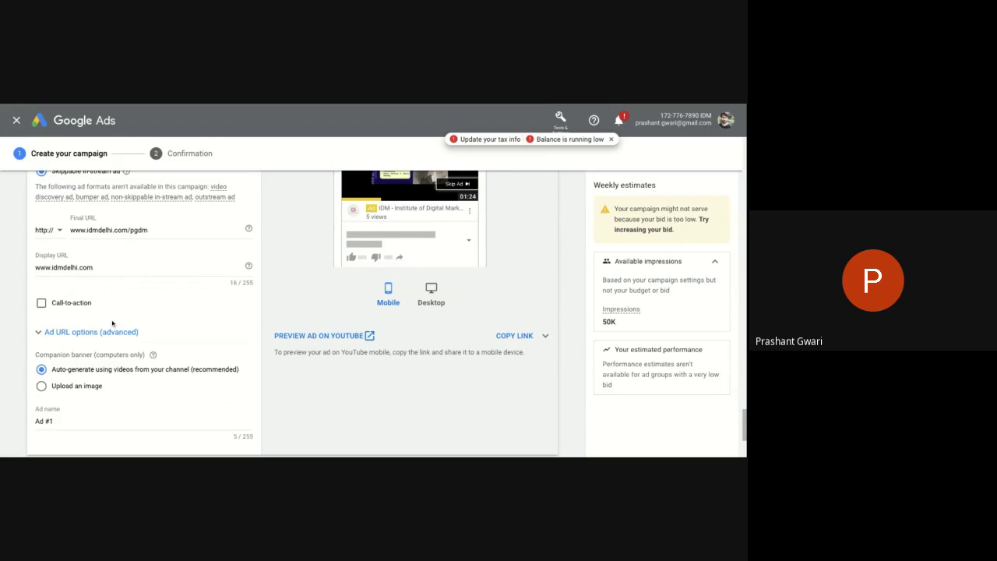
left_click(41, 303)
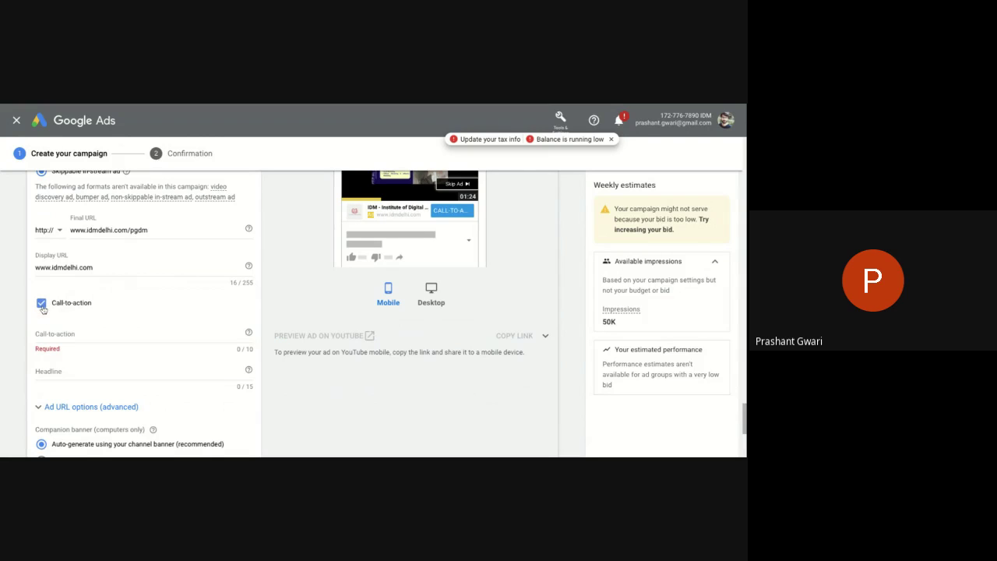
left_click(74, 333)
type("A")
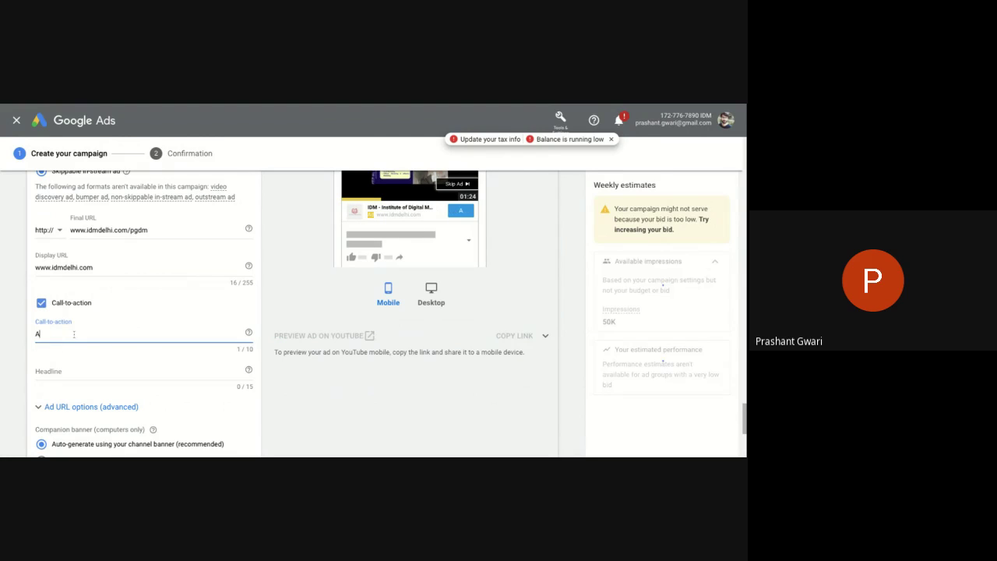
type("pply Now")
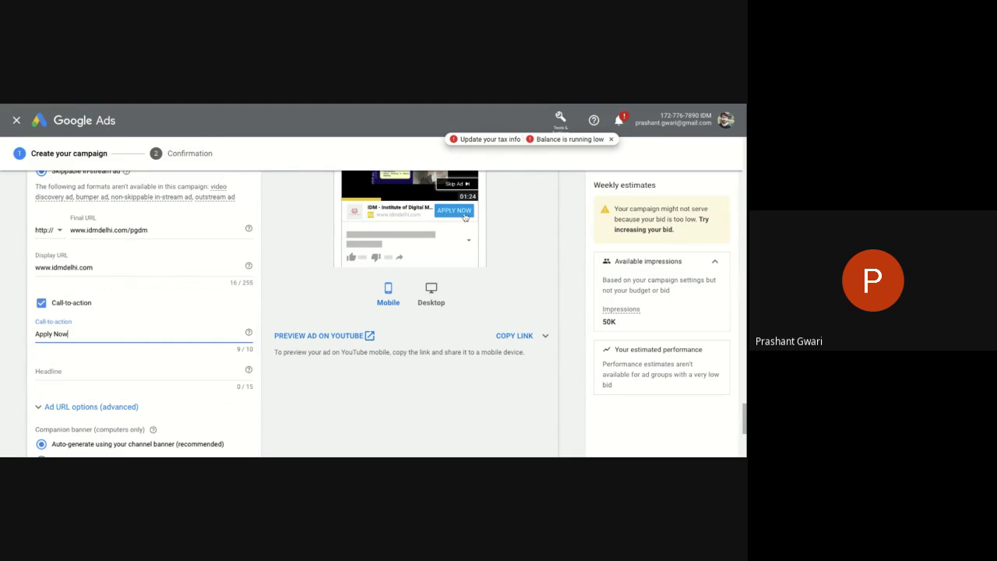
Step: Try "Learn Digital Marketing" as the headline beside the video ad's call-to-action
left_click(110, 373)
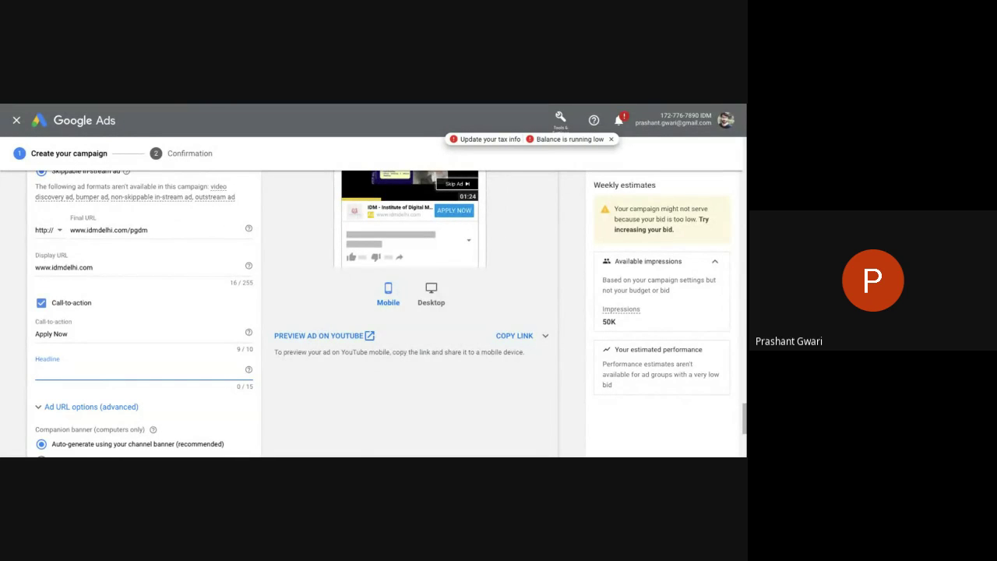
type("Learn")
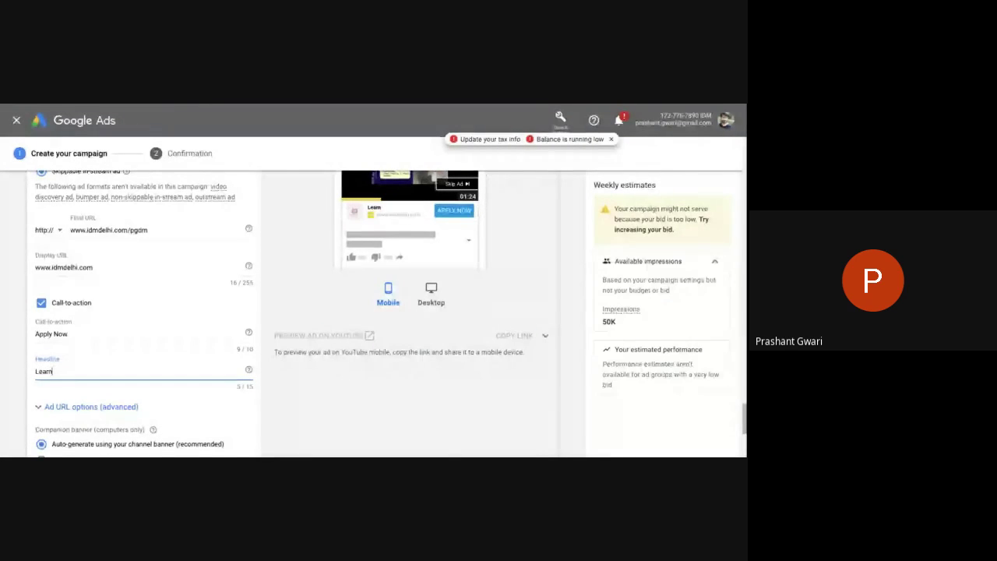
type(" D")
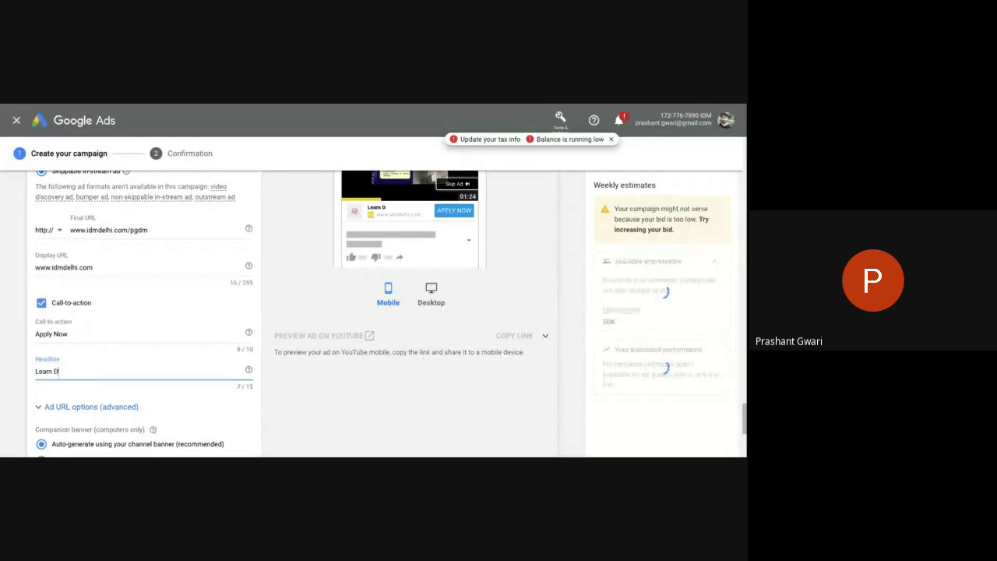
type("igital Ma")
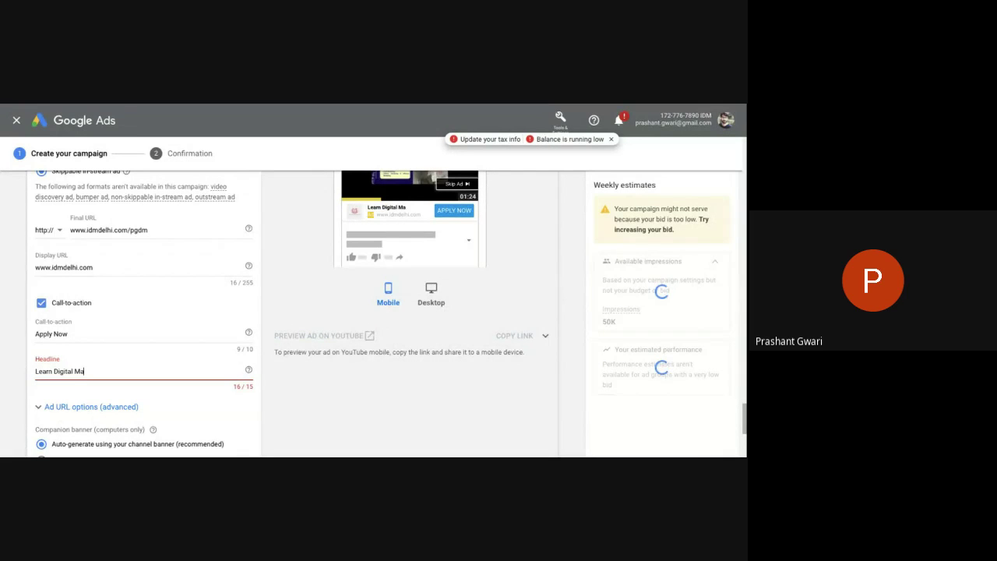
type("rketing")
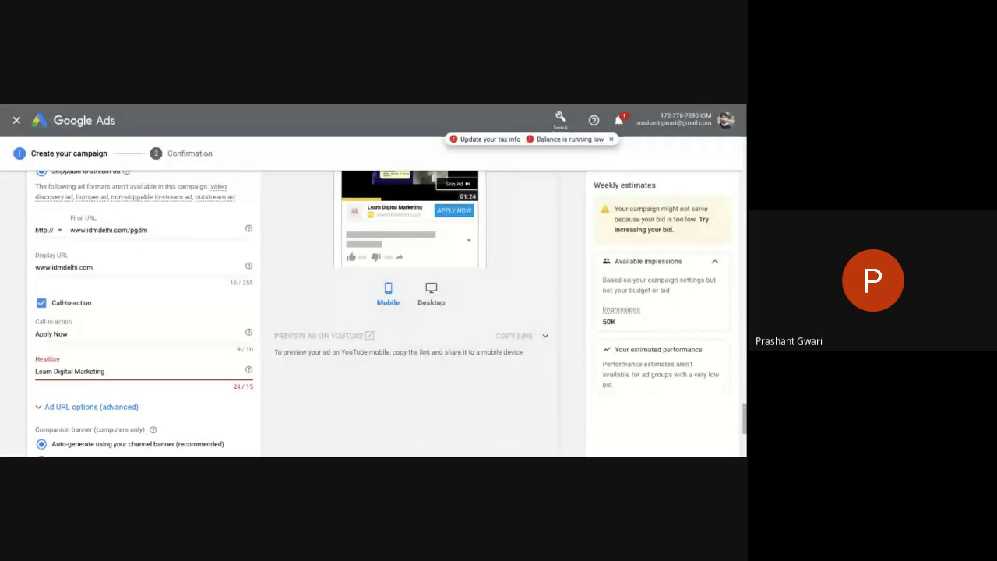
Step: Try shortening the video ad's headline to "Digital Maketing"
key("BackSpace")
key("BackSpace")
key("BackSpace")
key("BackSpace")
key("BackSpace")
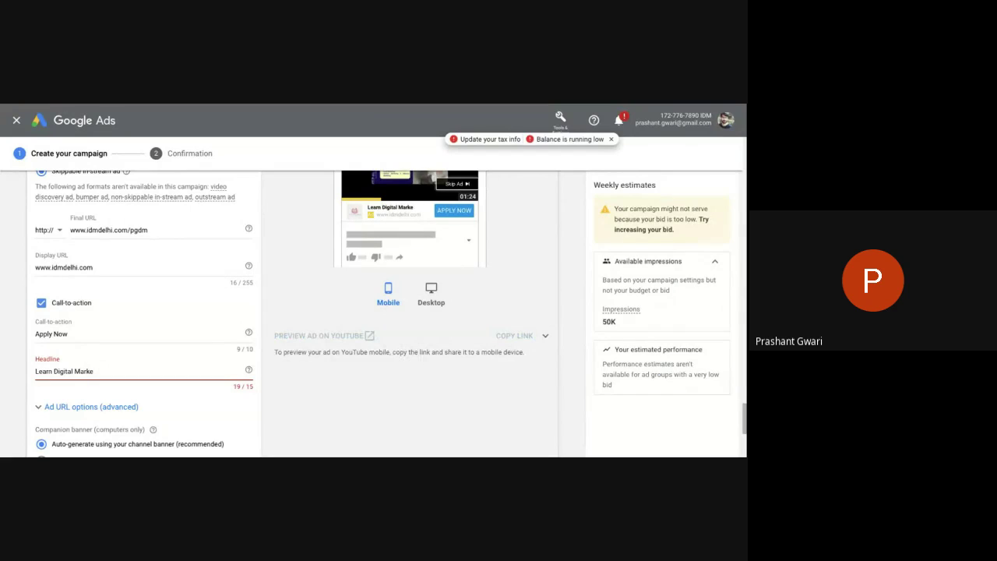
key("BackSpace")
key("BackSpace")
key("BackSpace")
key("BackSpace")
key("BackSpace")
key("BackSpace")
key("BackSpace")
key("BackSpace")
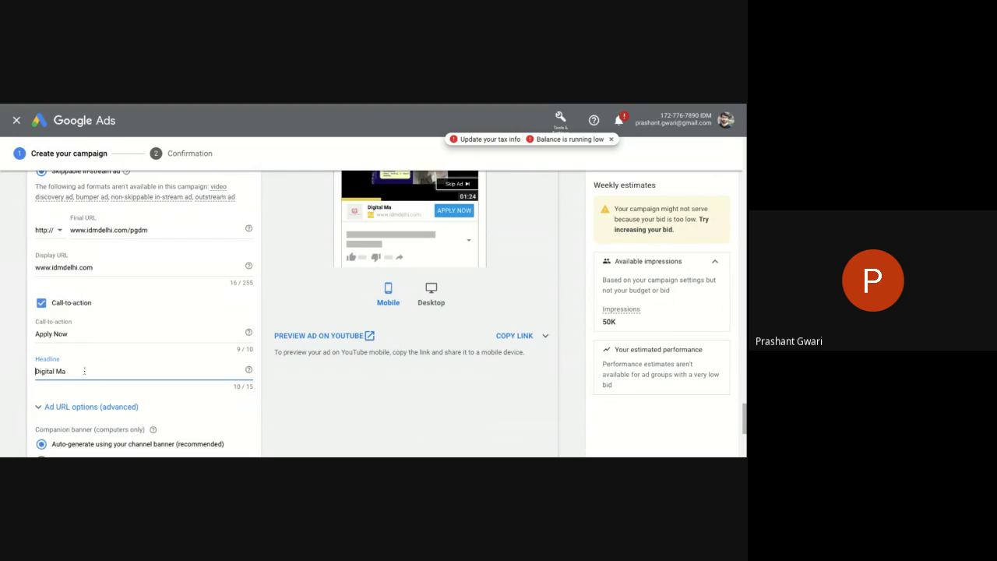
type("rketing")
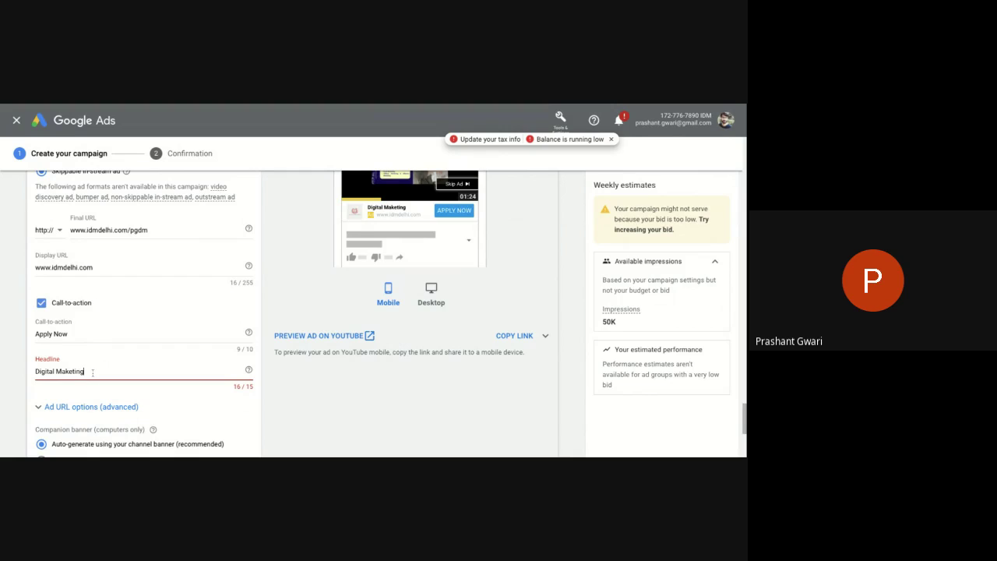
Step: Replace the video ad's headline with "IDM Delhi"
key("ctrl+a")
type("IDM ")
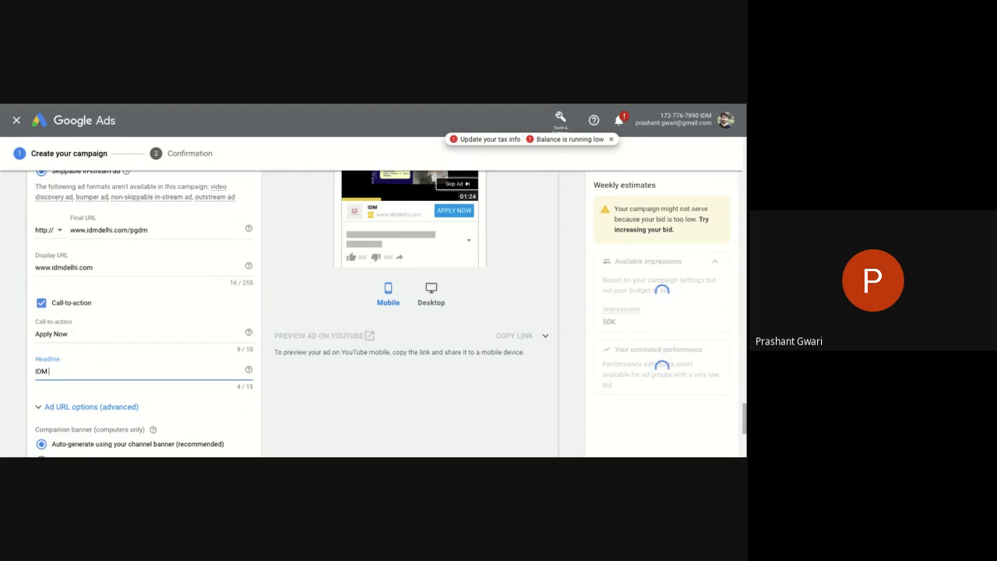
type("Delhi")
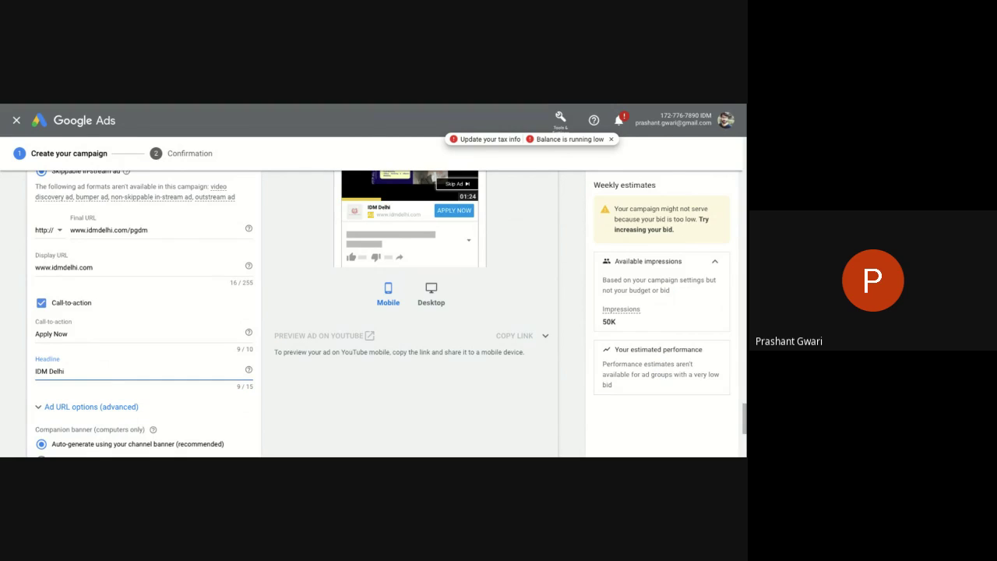
left_click(95, 392)
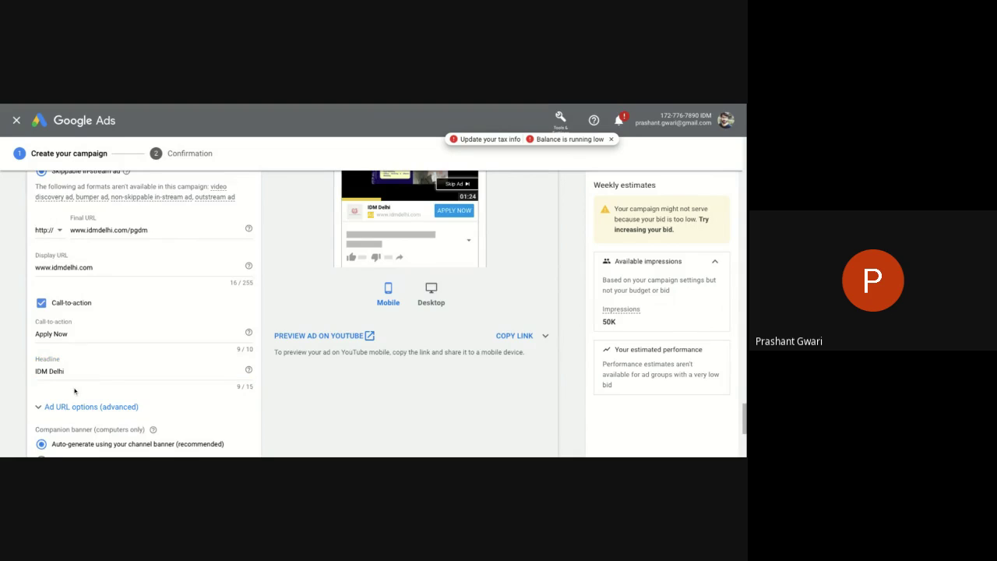
Step: Try the image upload option for the companion banner and return to auto-generating it from the channel banner
scroll(76, 392, "down", 2)
scroll(75, 391, "down", 1)
scroll(329, 323, "up", 3)
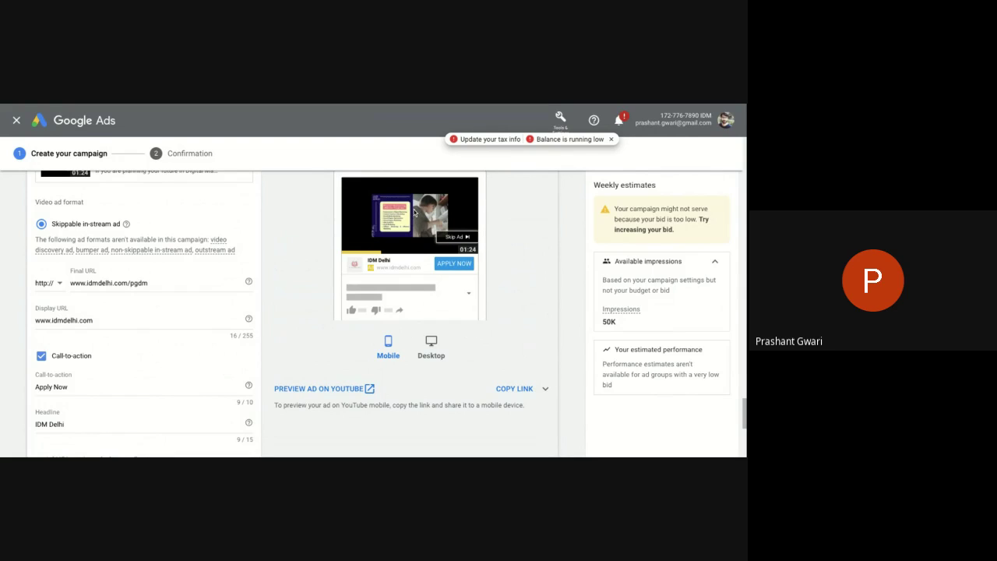
scroll(154, 355, "down", 1)
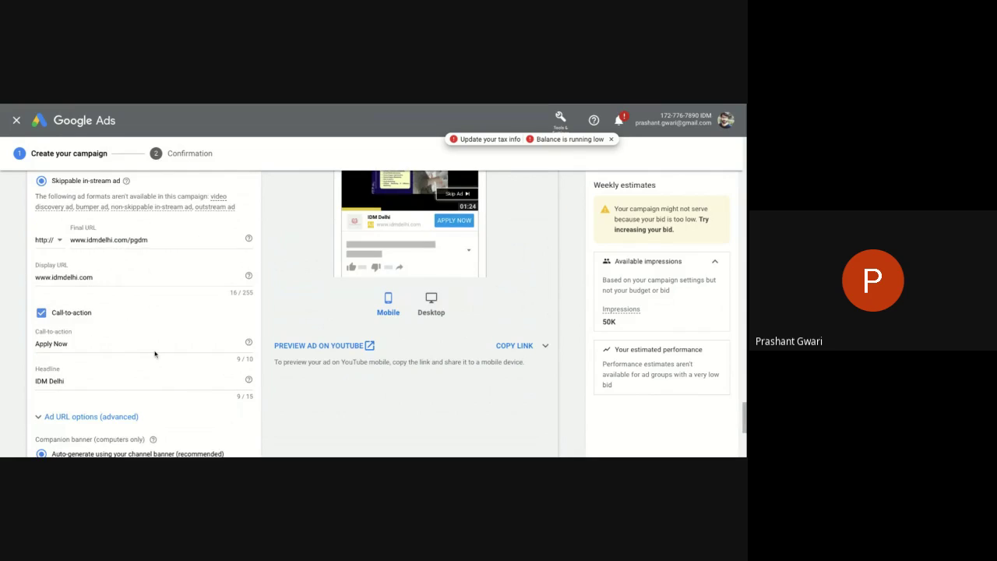
scroll(154, 354, "down", 2)
scroll(194, 410, "up", 4)
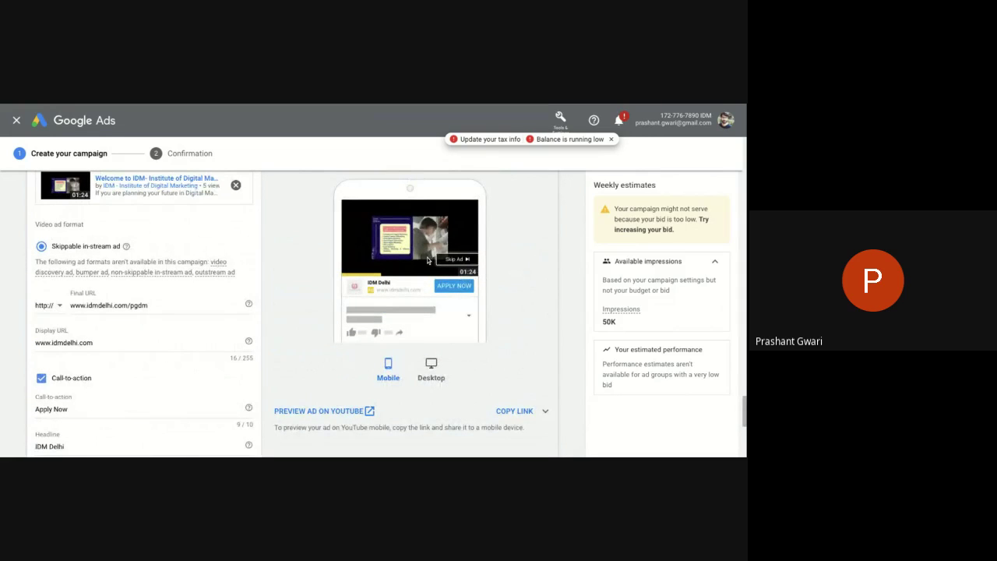
scroll(427, 259, "down", 5)
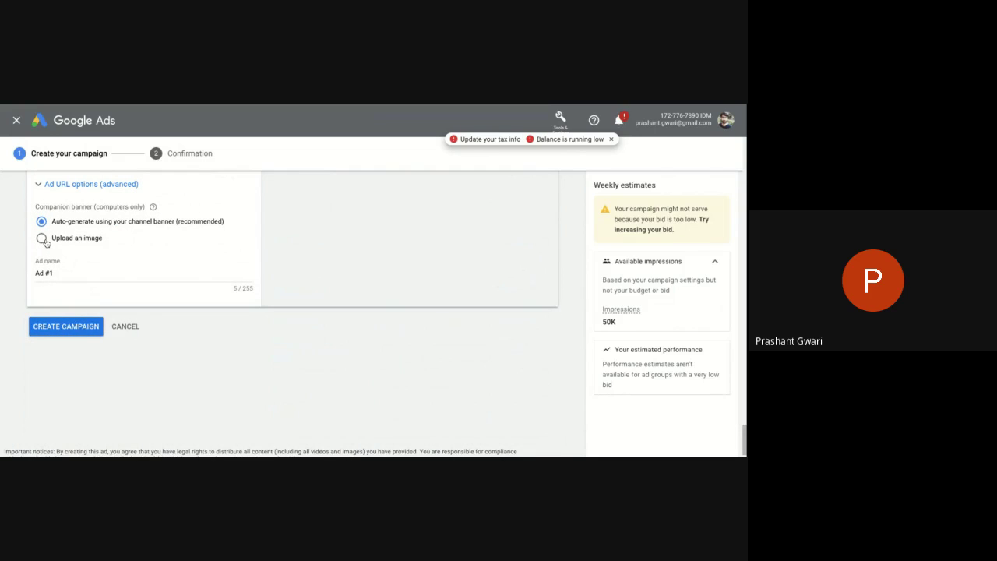
left_click(42, 238)
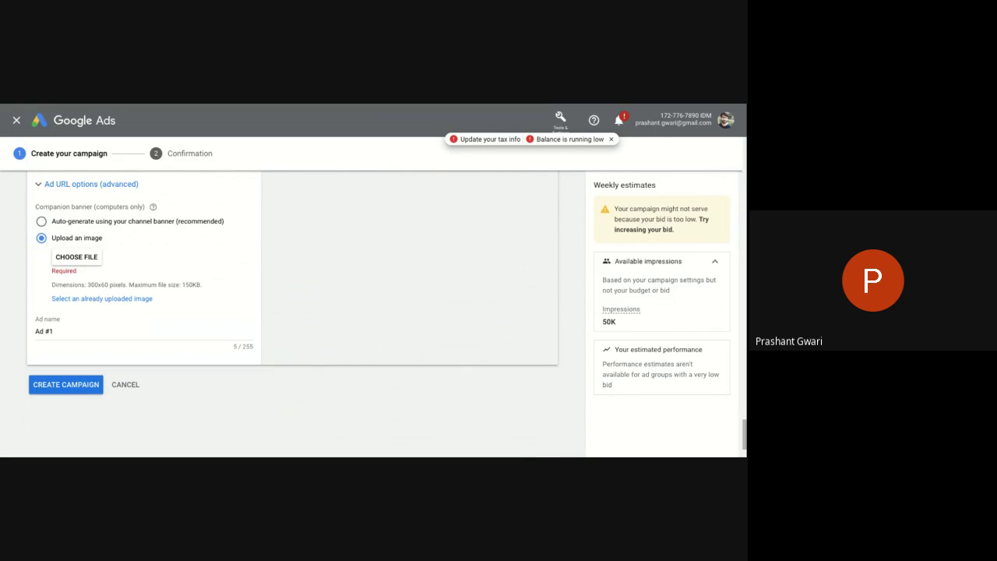
left_click(67, 252)
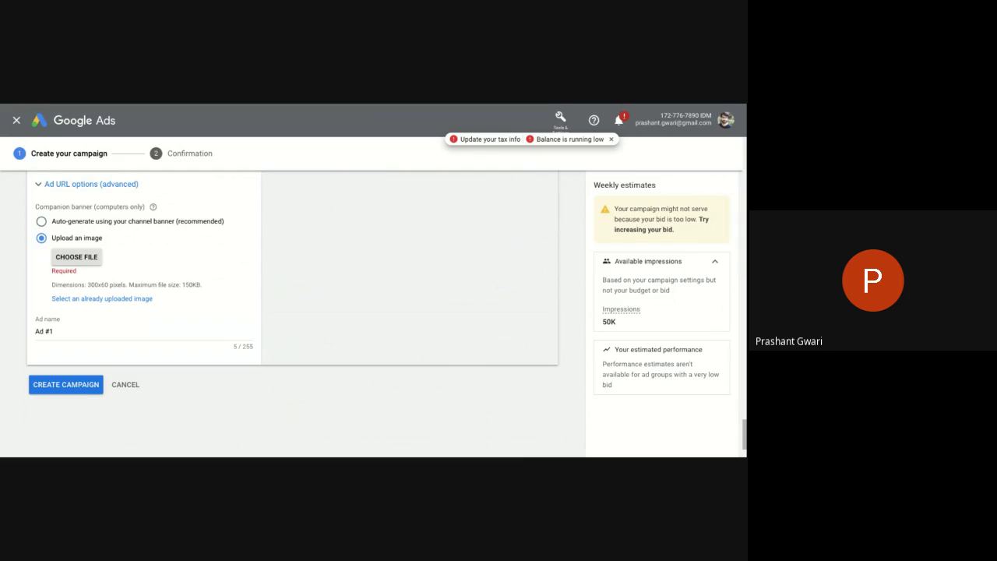
left_click(42, 222)
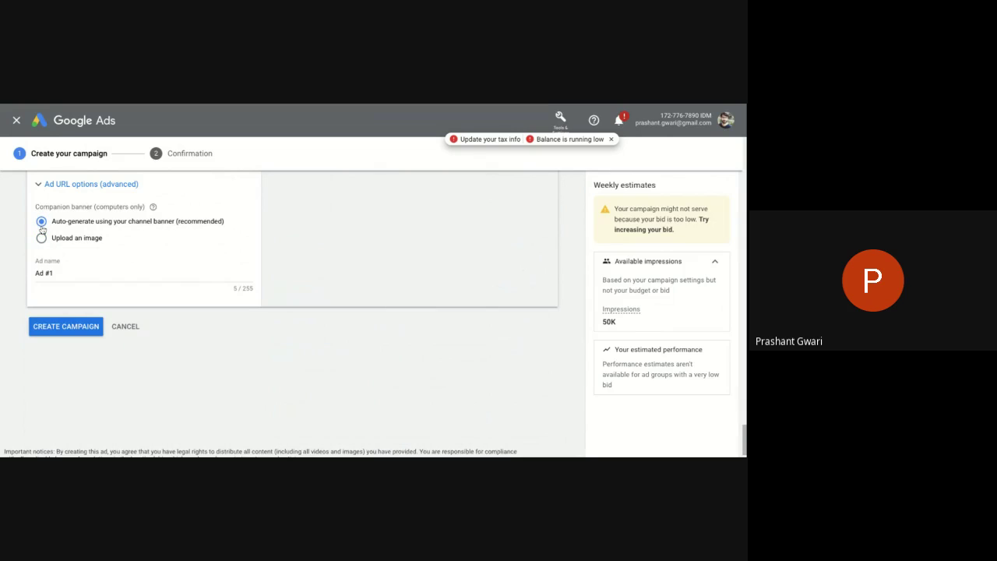
scroll(90, 224, "up", 5)
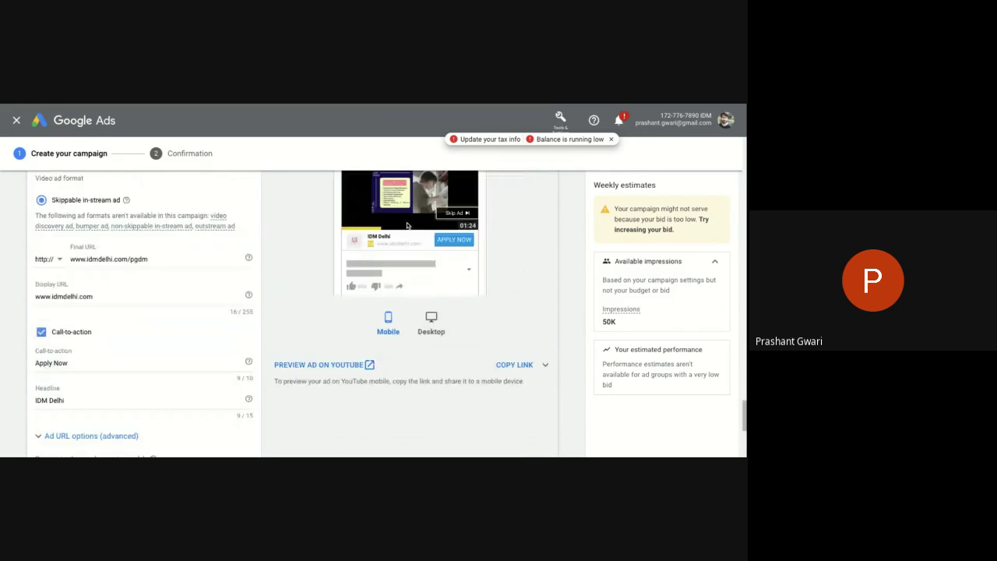
scroll(58, 388, "down", 3)
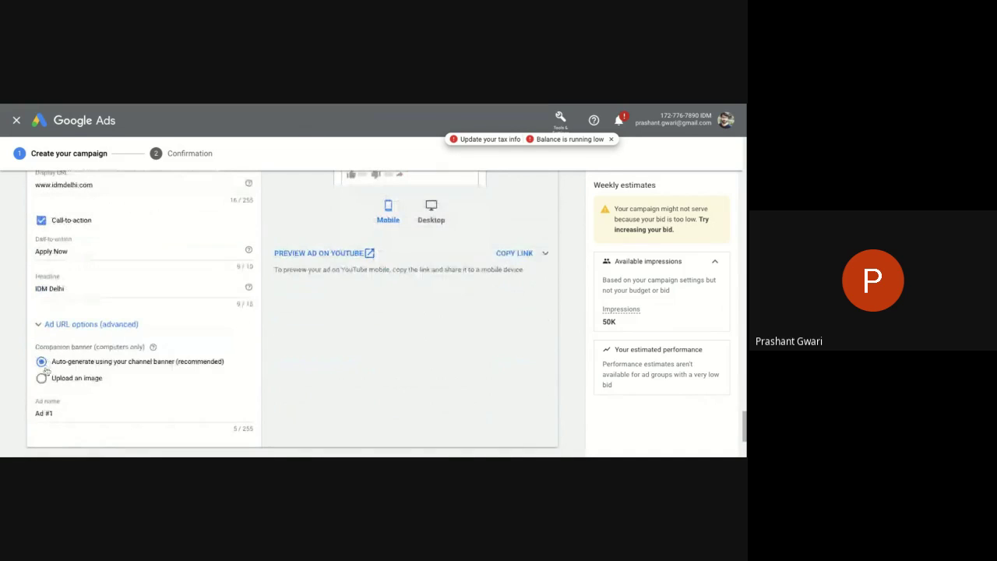
scroll(46, 372, "down", 1)
scroll(89, 350, "up", 5)
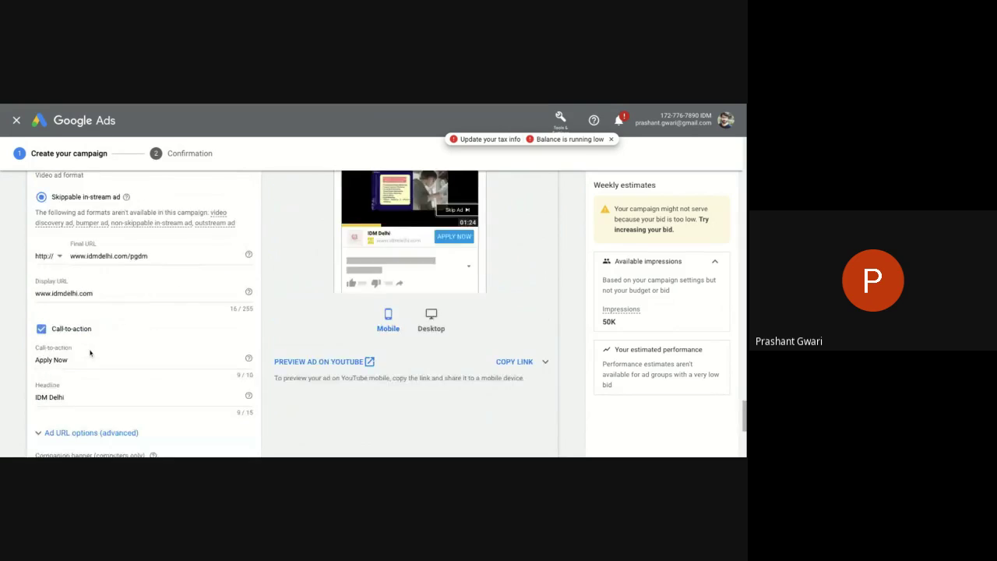
scroll(384, 333, "down", 1)
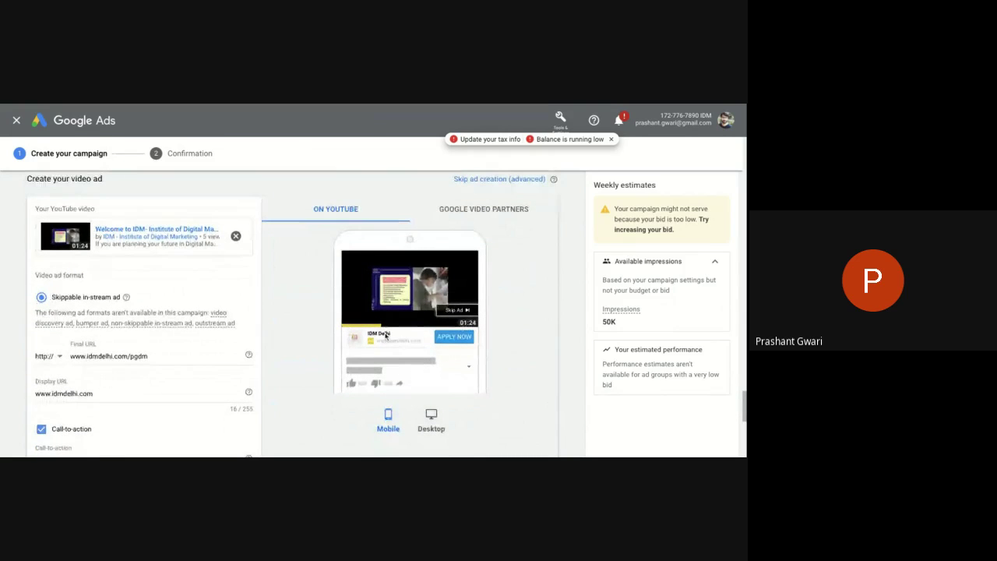
Step: Preview the video ad on Google video partners and on YouTube, in both the mobile and desktop layouts
left_click(500, 212)
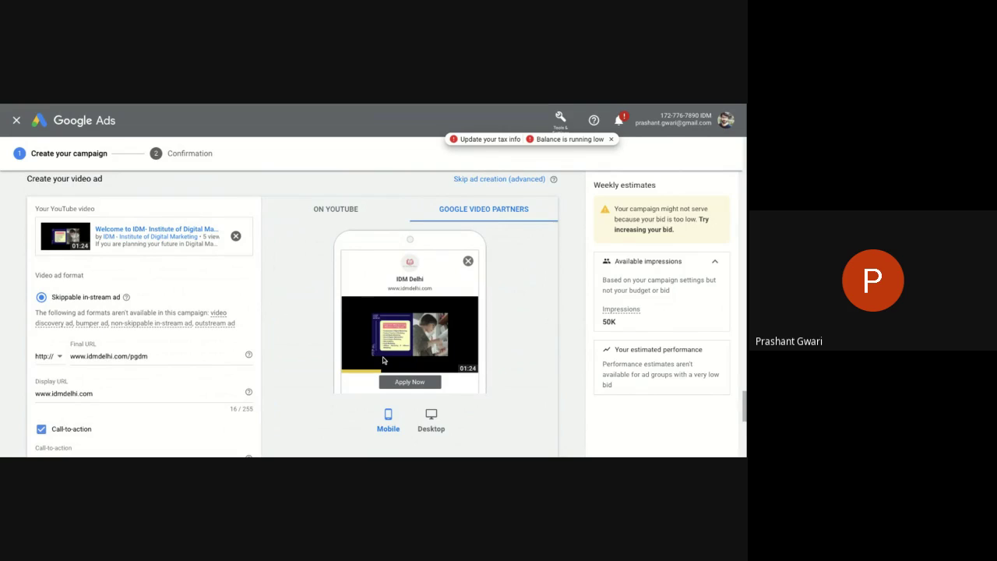
scroll(386, 362, "down", 2)
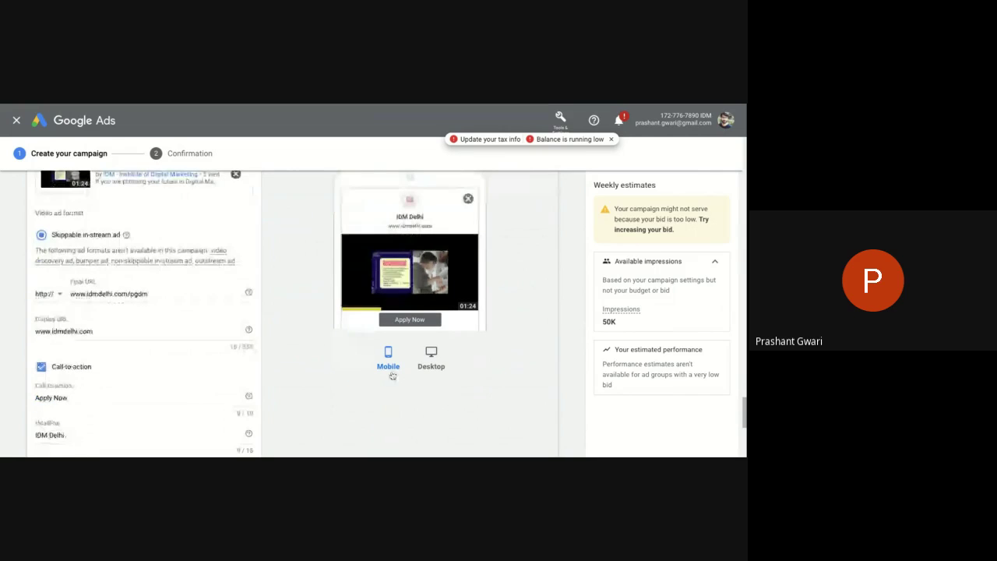
left_click(430, 363)
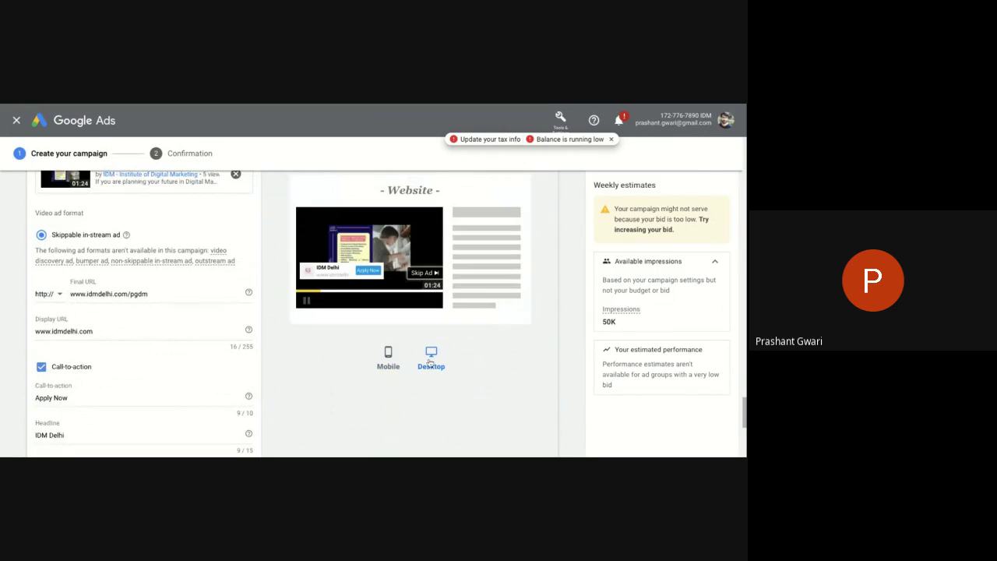
scroll(413, 350, "up", 4)
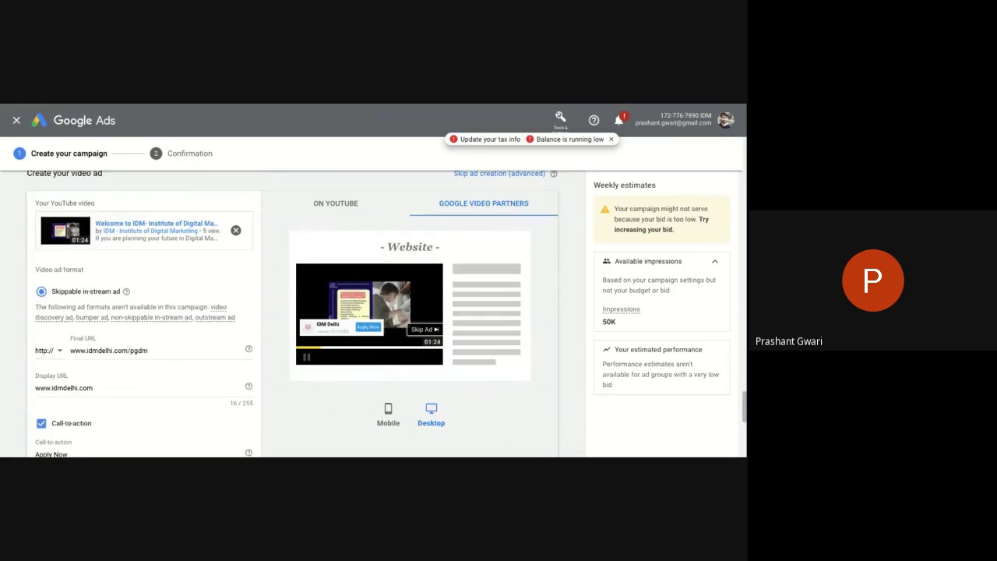
left_click(345, 285)
scroll(345, 288, "down", 4)
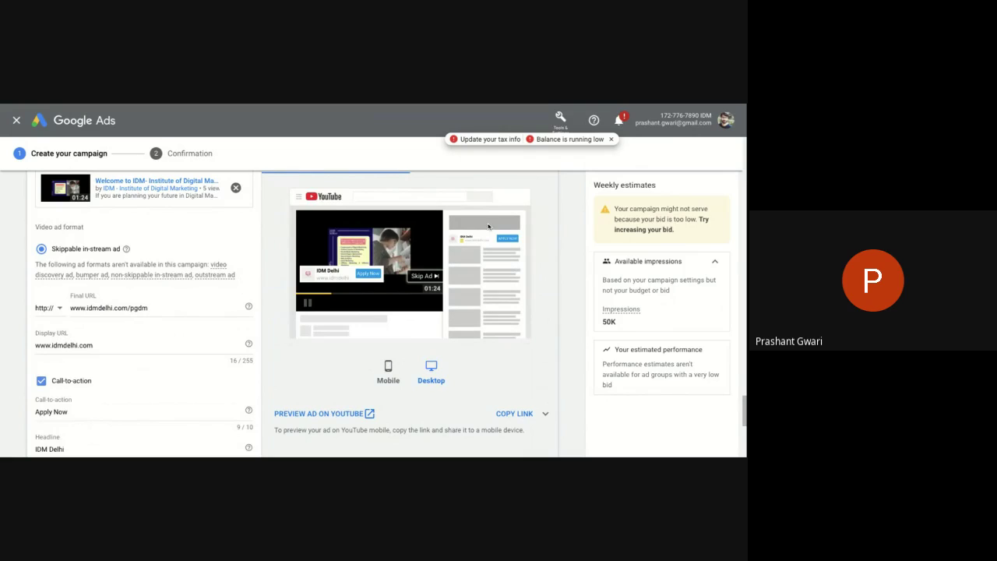
left_click(389, 374)
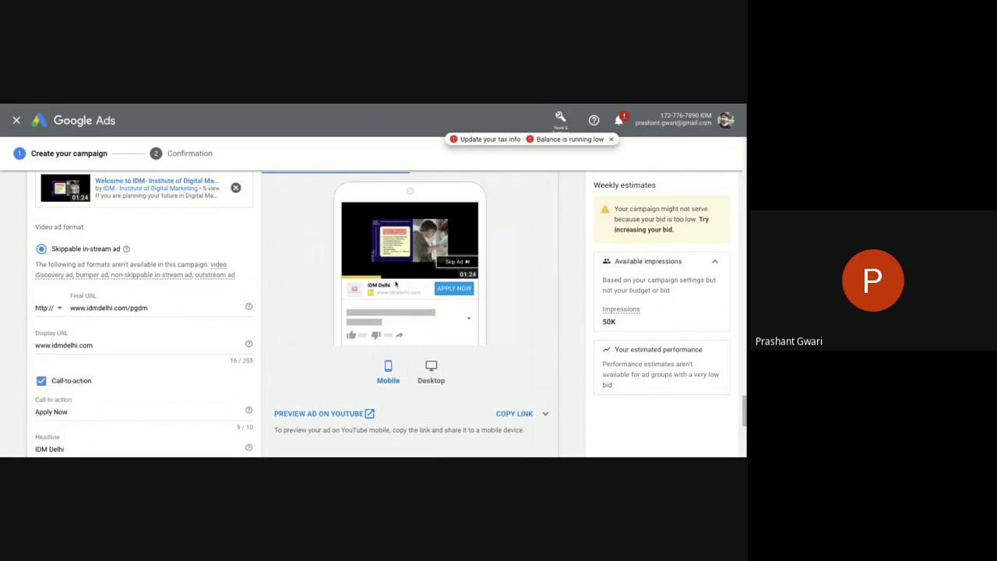
Step: Try to create the Video campaign with the auto-generated companion banner and the ad name Ad #1
scroll(150, 336, "down", 5)
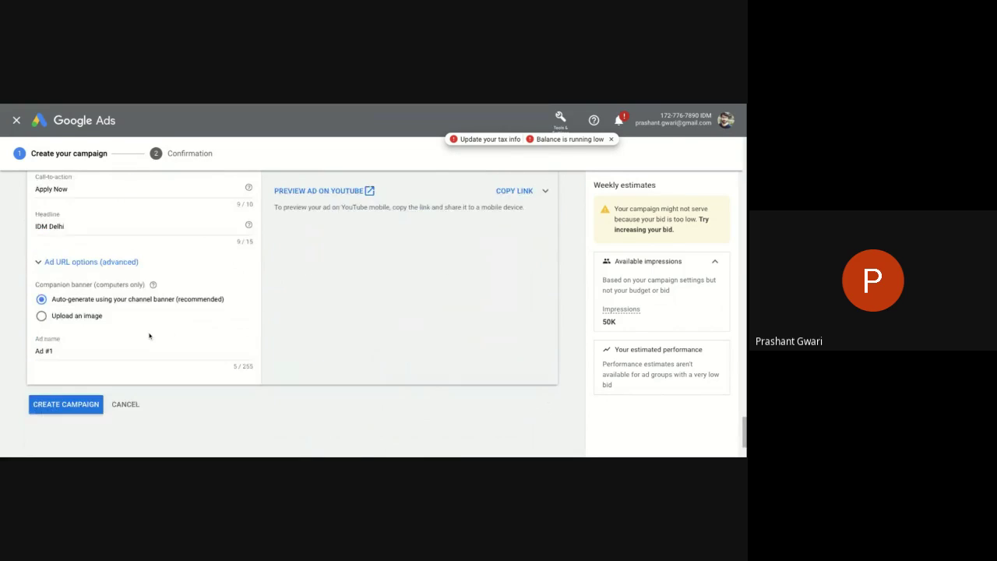
left_click(71, 311)
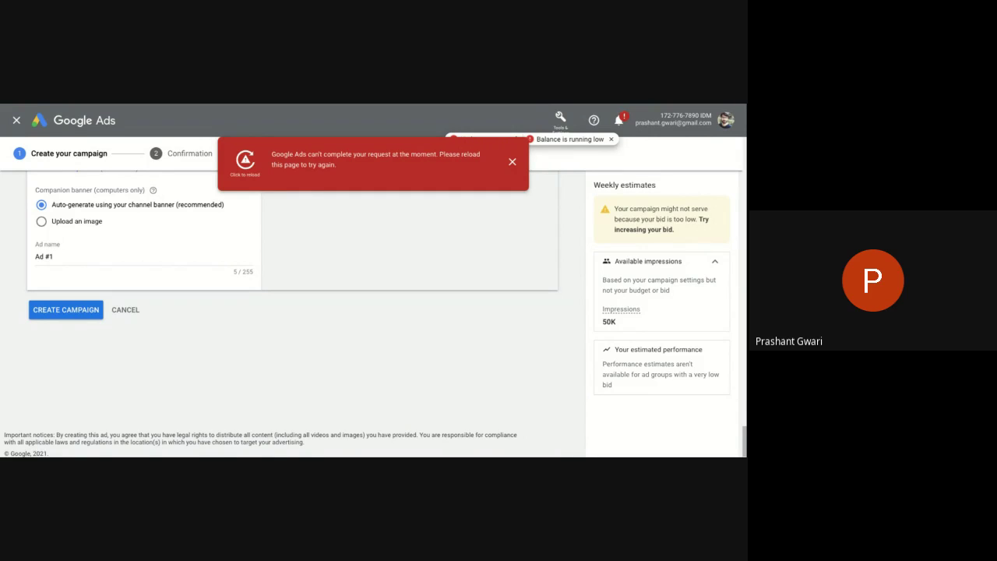
left_click(509, 169)
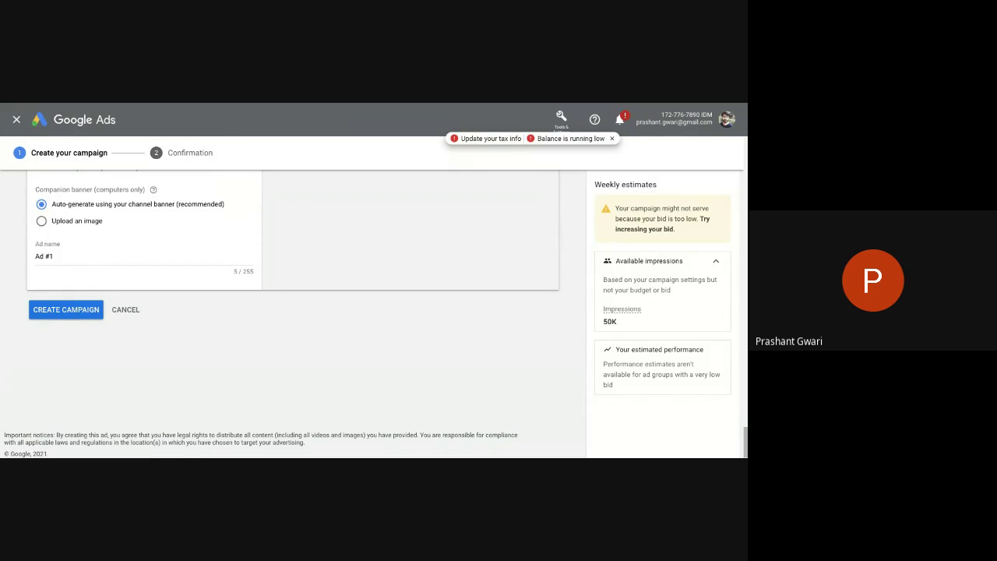